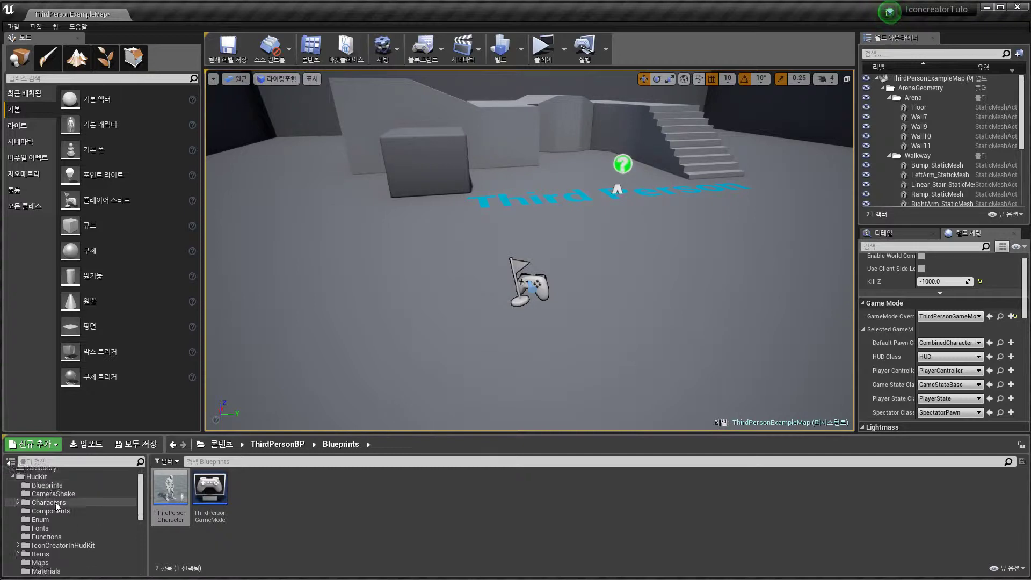
Inspect the T_Box, T_Fuse and T_Wrench textures in HudKit/Textures/RTTextures, and close the texture editor
{"action": "left_click", "coordinate": [63, 555]}
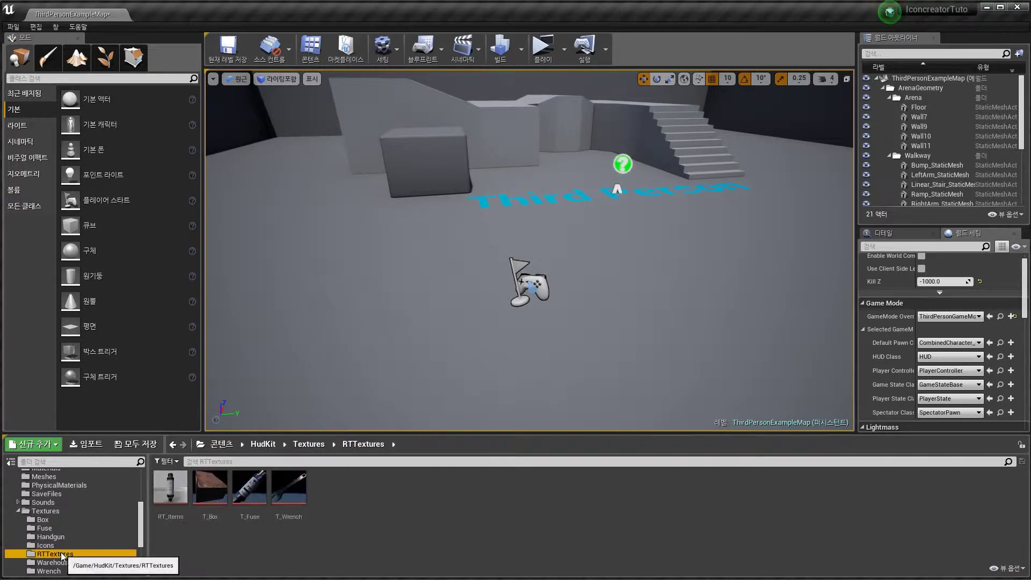
{"action": "double_click", "coordinate": [212, 498]}
{"action": "left_click", "coordinate": [252, 497]}
{"action": "double_click", "coordinate": [253, 496]}
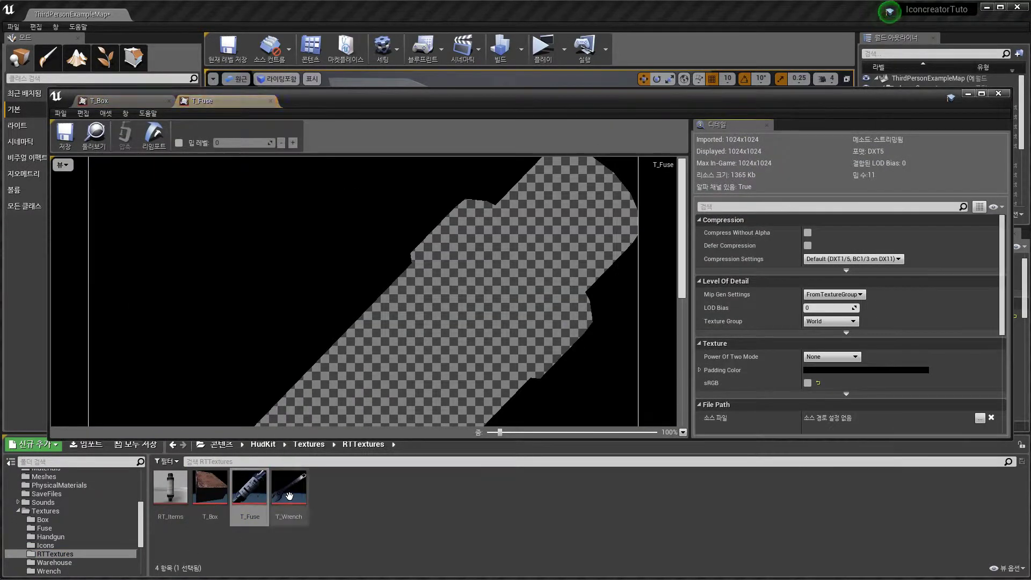
{"action": "double_click", "coordinate": [289, 490]}
{"action": "scroll", "coordinate": [377, 351], "scroll_direction": "down", "scroll_amount": 6}
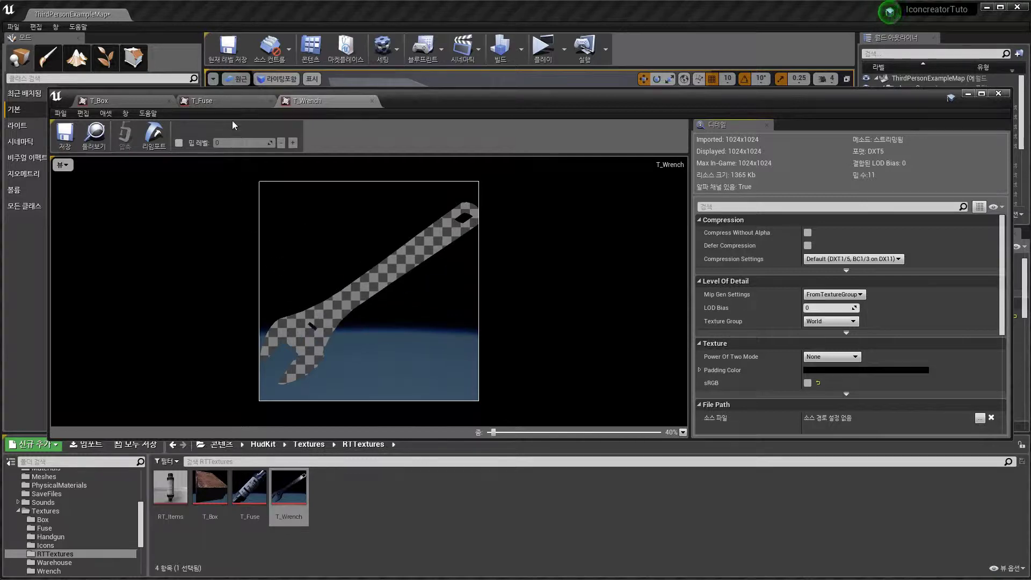
{"action": "left_click", "coordinate": [207, 101]}
{"action": "left_click", "coordinate": [155, 101]}
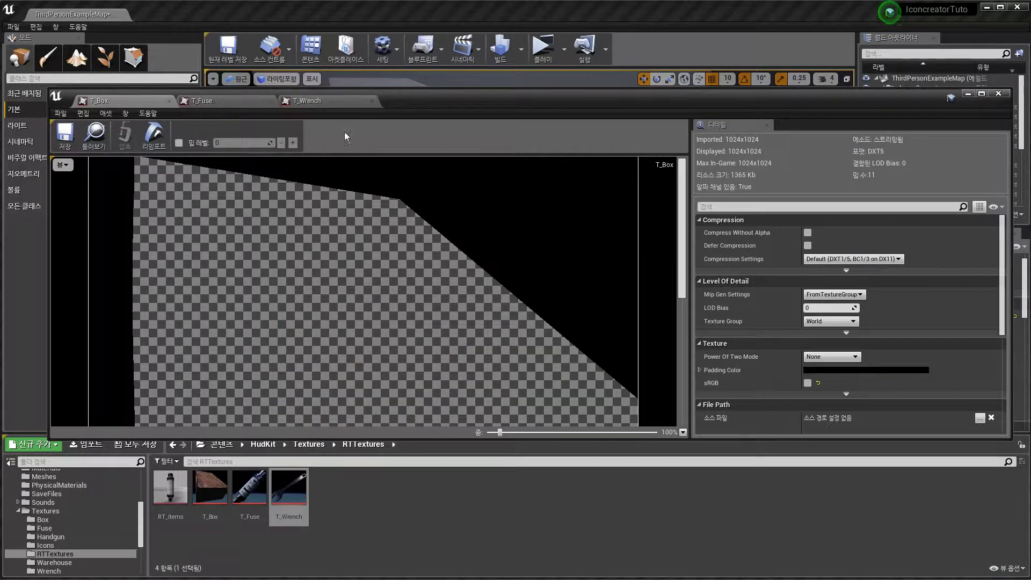
{"action": "left_click", "coordinate": [997, 95]}
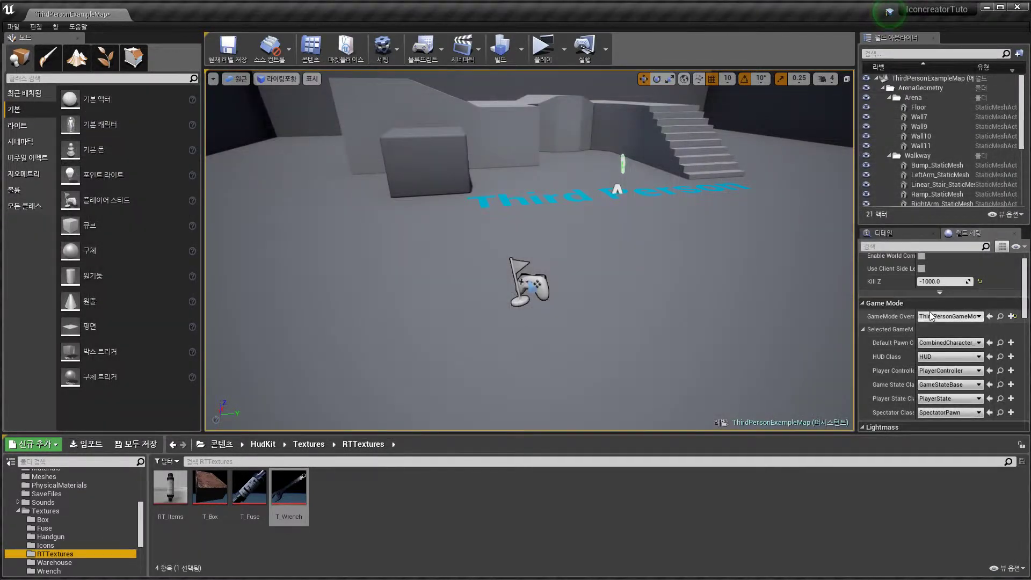
Play the level to test moving items between slots in the in-game inventory, and end the session
{"action": "left_click", "coordinate": [548, 53]}
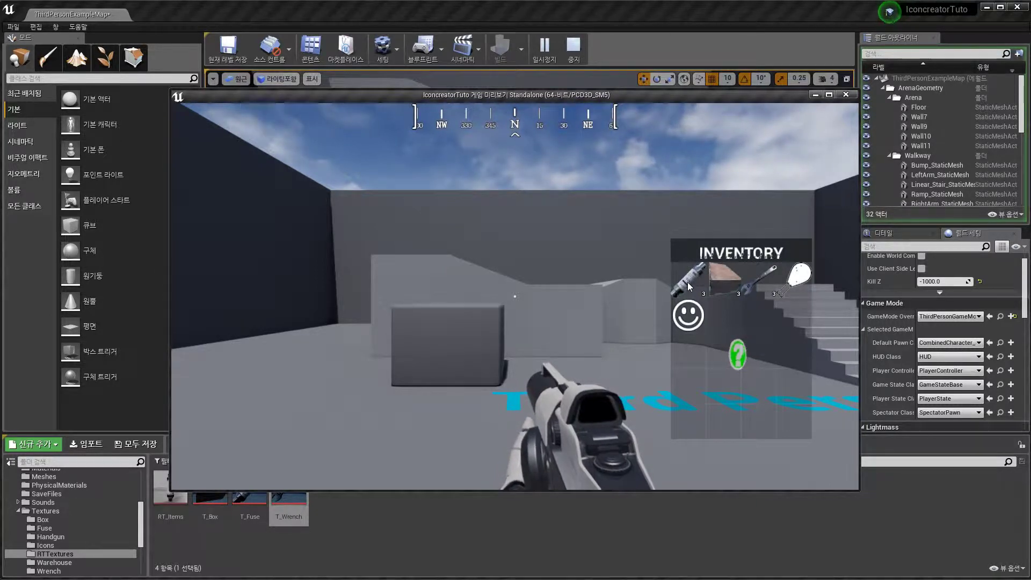
{"action": "left_click_drag", "start_coordinate": [687, 282], "coordinate": [725, 315]}
{"action": "mouse_move", "coordinate": [724, 279]}
{"action": "left_mouse_down"}
{"action": "mouse_move", "coordinate": [758, 315]}
{"action": "mouse_move", "coordinate": [790, 320]}
{"action": "mouse_move", "coordinate": [776, 349]}
{"action": "mouse_move", "coordinate": [719, 320]}
{"action": "mouse_move", "coordinate": [682, 350]}
{"action": "mouse_move", "coordinate": [725, 346]}
{"action": "mouse_move", "coordinate": [726, 276]}
{"action": "left_mouse_up"}
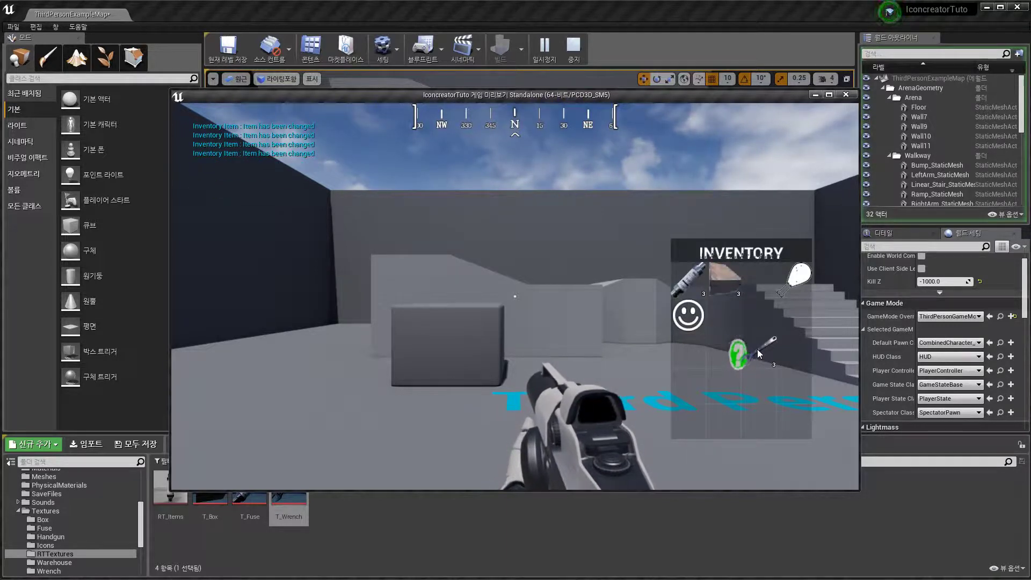
{"action": "left_click_drag", "start_coordinate": [757, 349], "coordinate": [760, 278]}
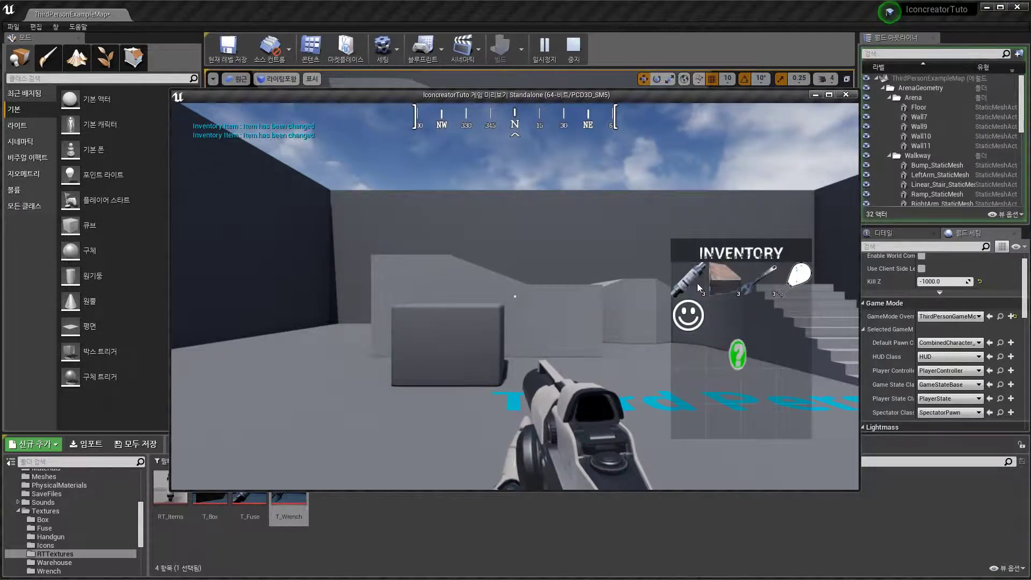
{"action": "key", "text": "Escape"}
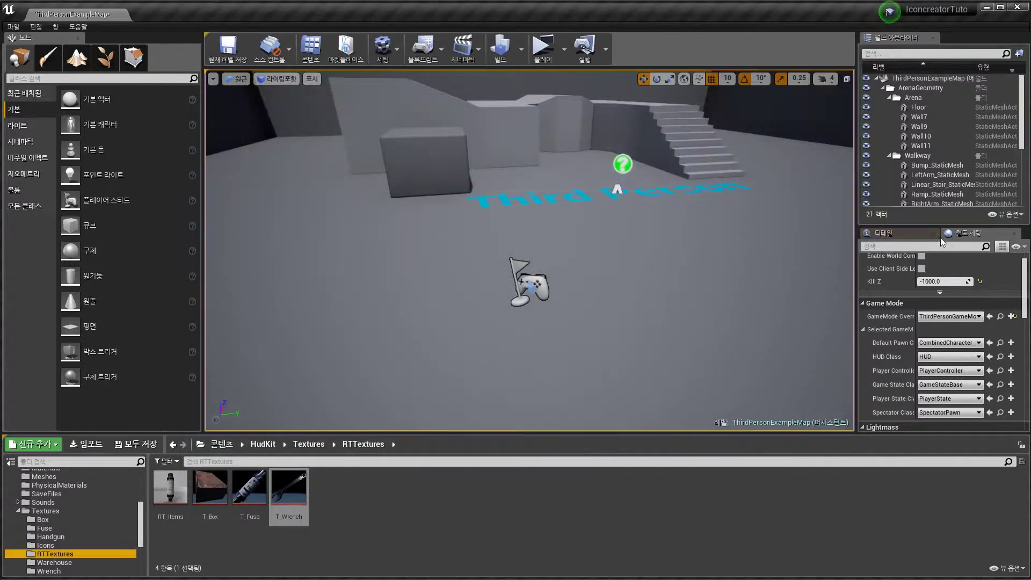
Create a new folder named Tuto directly under the root content folder
{"action": "key", "text": "alt+Left"}
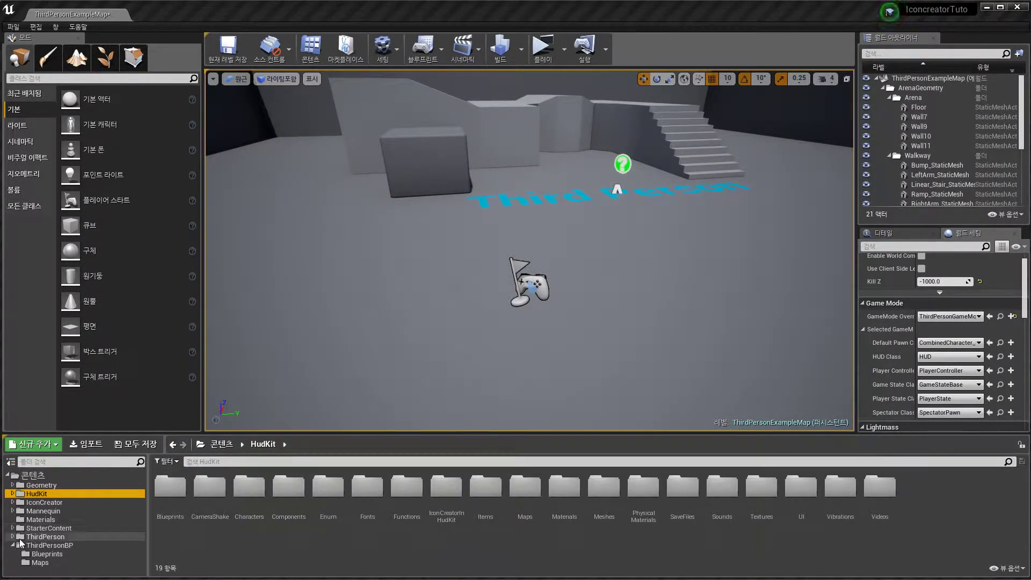
{"action": "right_click", "coordinate": [27, 479]}
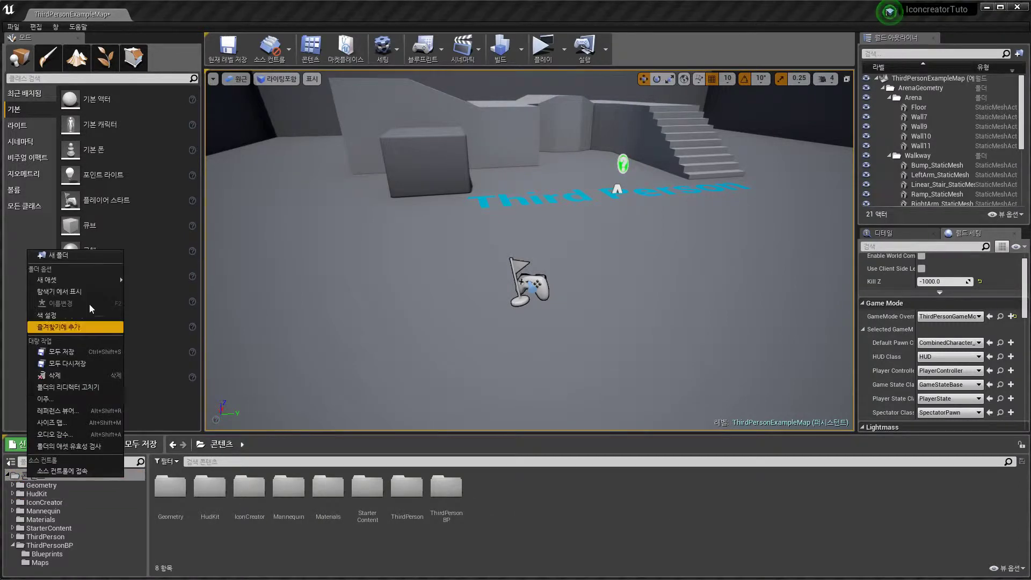
{"action": "left_click", "coordinate": [78, 259]}
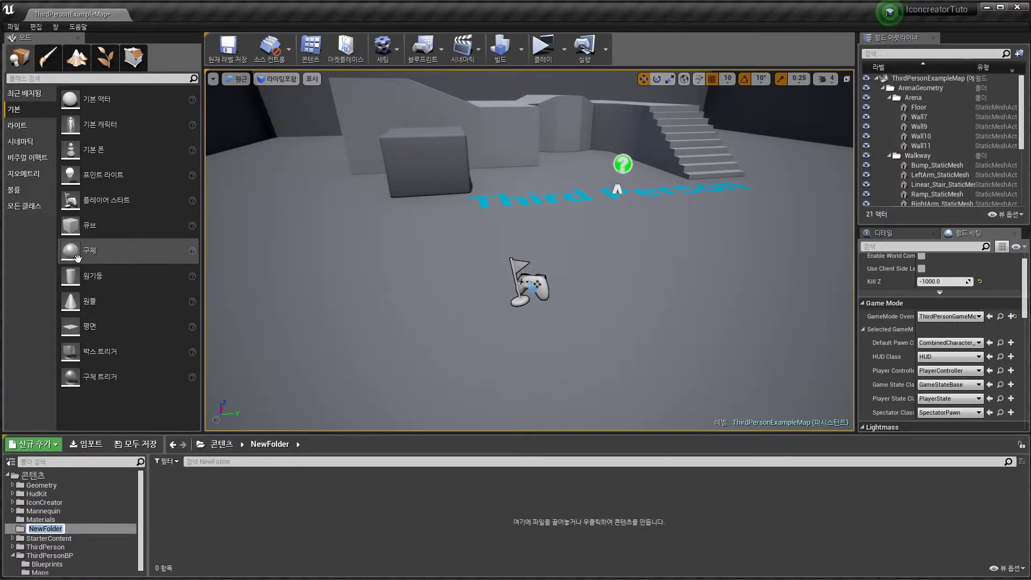
{"action": "key", "text": "Return"}
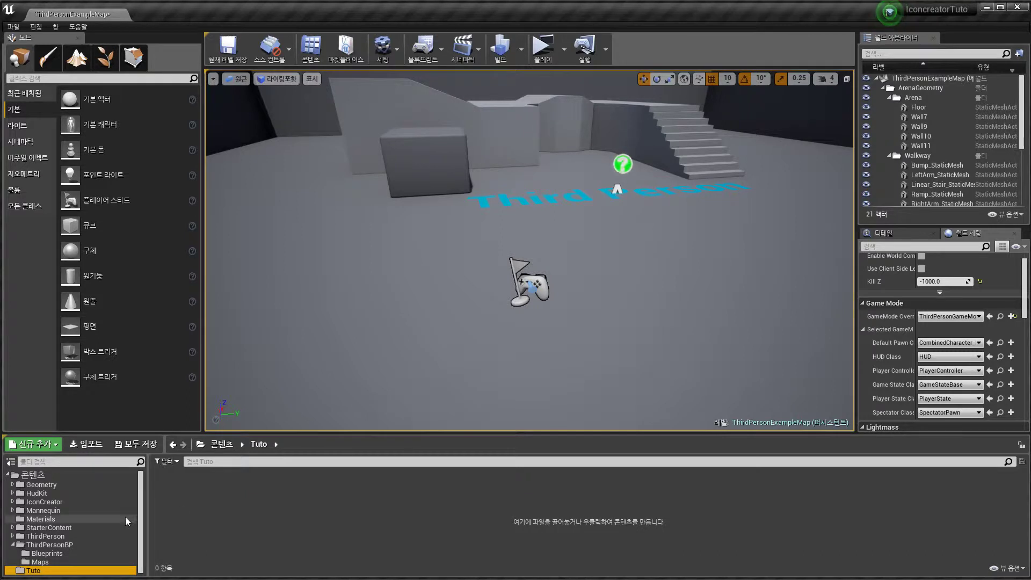
Duplicate the T_Box, T_Fuse and T_Wrench textures in HudKit/Textures/RTTextures
{"action": "left_click", "coordinate": [37, 494]}
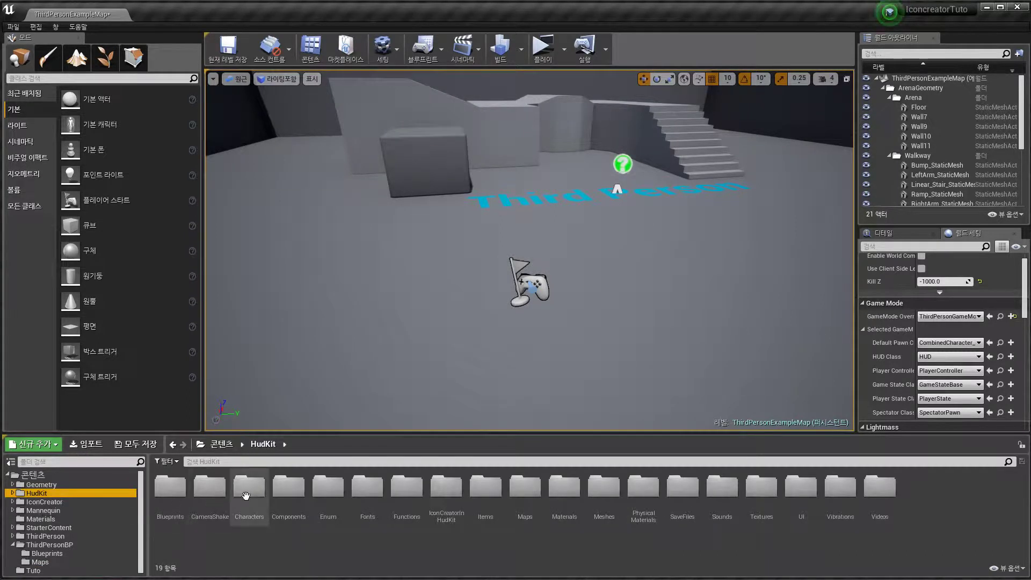
{"action": "left_click", "coordinate": [13, 493]}
{"action": "scroll", "coordinate": [49, 512], "scroll_direction": "down", "scroll_amount": 3}
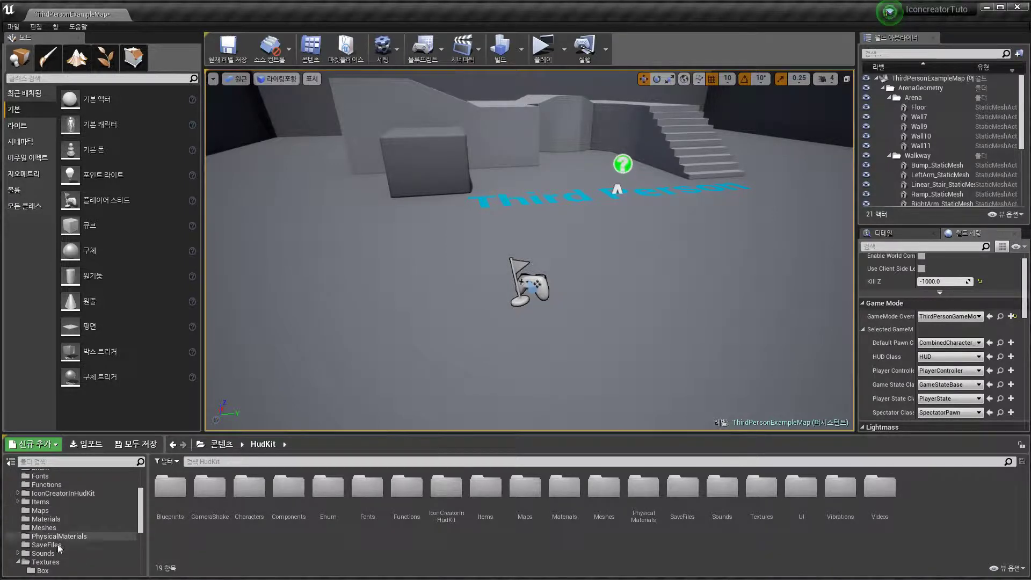
{"action": "scroll", "coordinate": [57, 543], "scroll_direction": "down", "scroll_amount": 4}
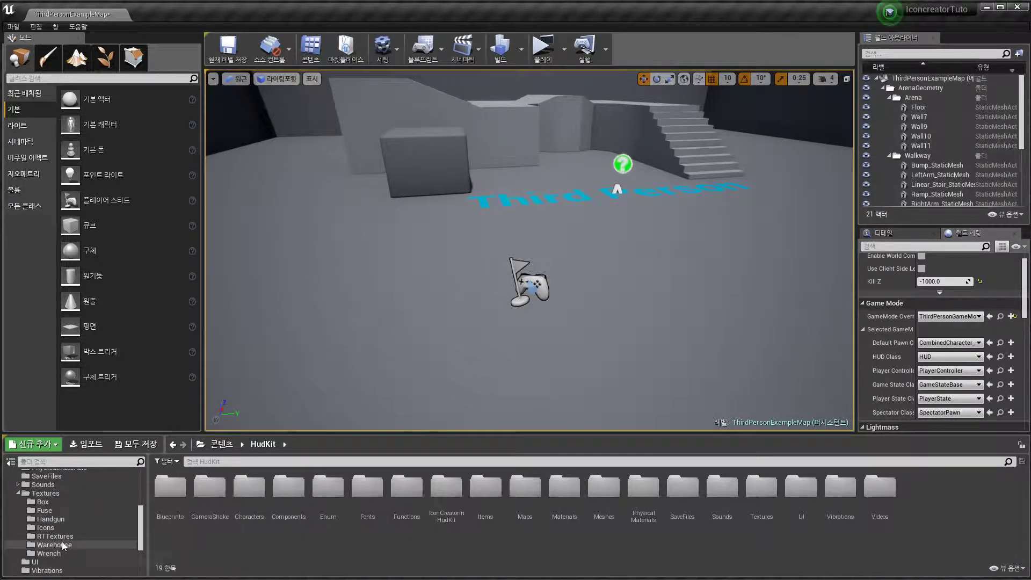
{"action": "left_click", "coordinate": [56, 536]}
{"action": "left_click", "coordinate": [210, 489]}
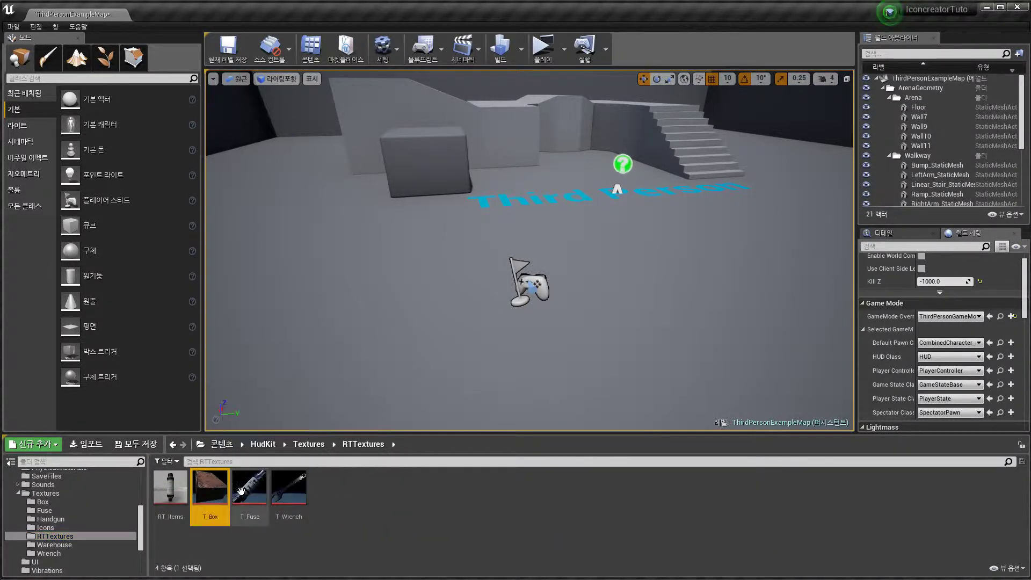
{"action": "left_click", "coordinate": [240, 490], "text": "ctrl"}
{"action": "left_click", "coordinate": [289, 488], "text": "ctrl"}
{"action": "right_click", "coordinate": [293, 490]}
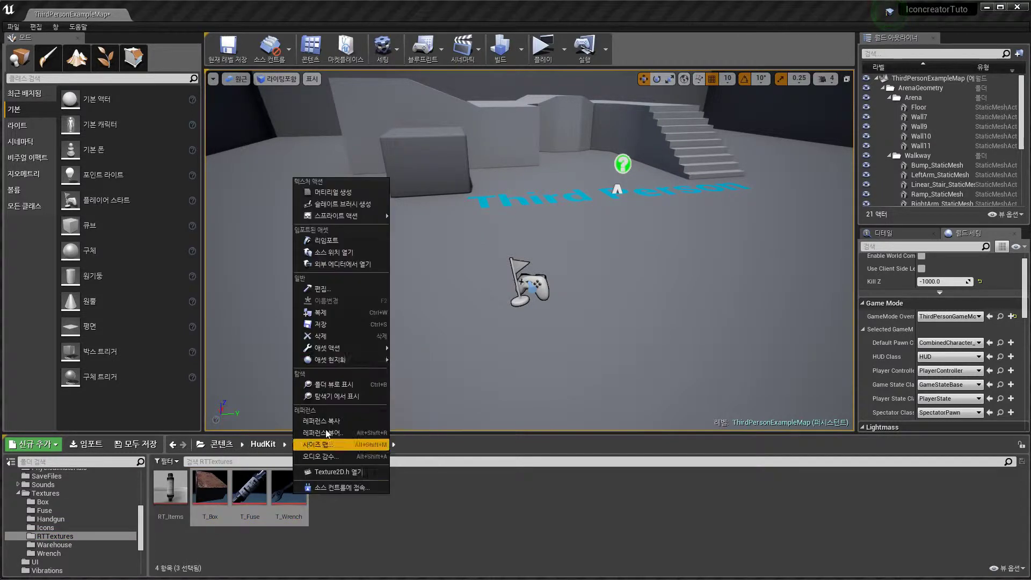
{"action": "left_click", "coordinate": [333, 310]}
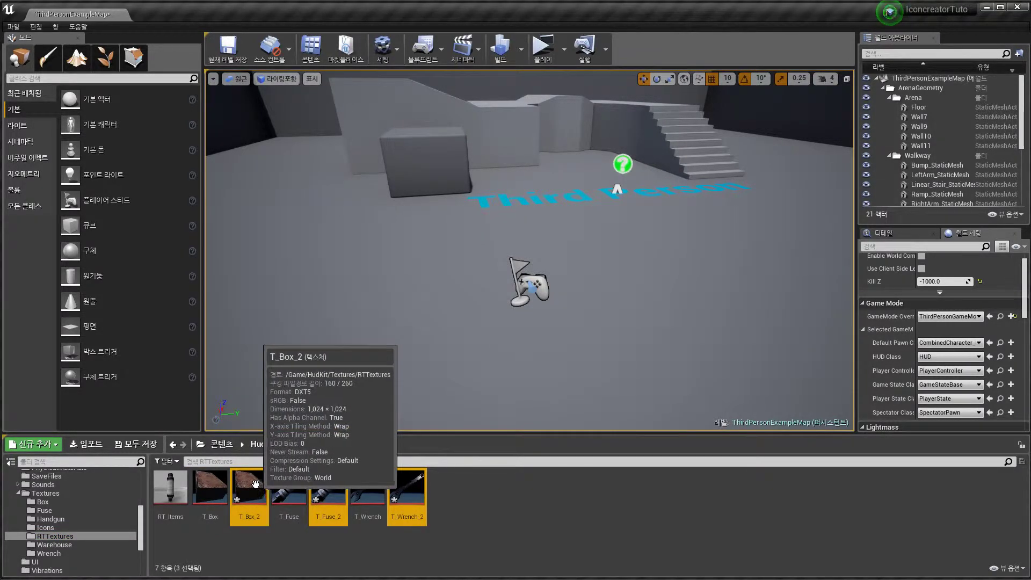
Move the three duplicated textures into the Tuto folder and collapse the HudKit folder tree
{"action": "left_click_drag", "start_coordinate": [251, 486], "coordinate": [33, 570]}
{"action": "left_click", "coordinate": [54, 554]}
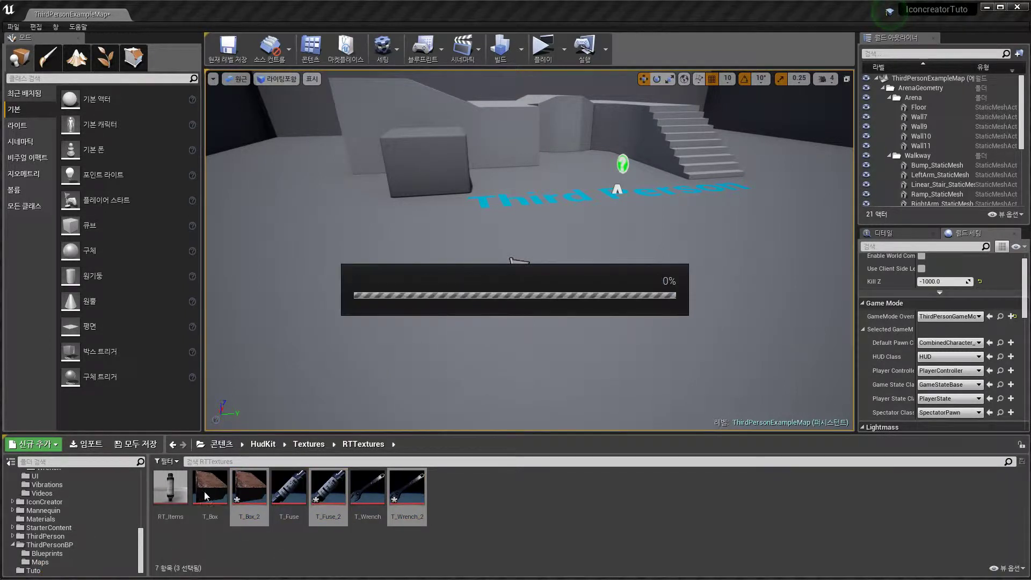
{"action": "scroll", "coordinate": [57, 496], "scroll_direction": "up", "scroll_amount": 5}
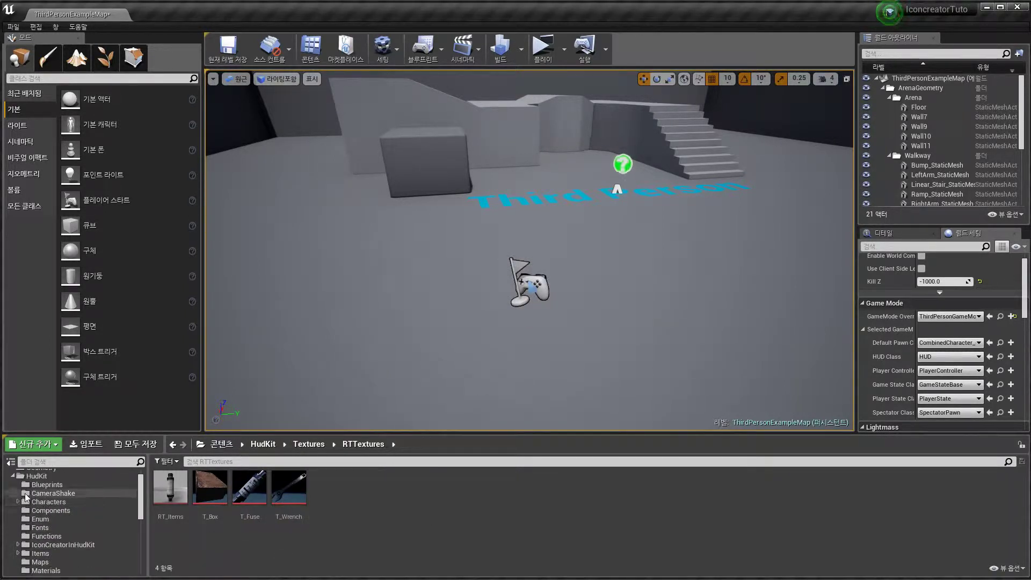
{"action": "scroll", "coordinate": [21, 492], "scroll_direction": "up", "scroll_amount": 2}
{"action": "left_click", "coordinate": [13, 493]}
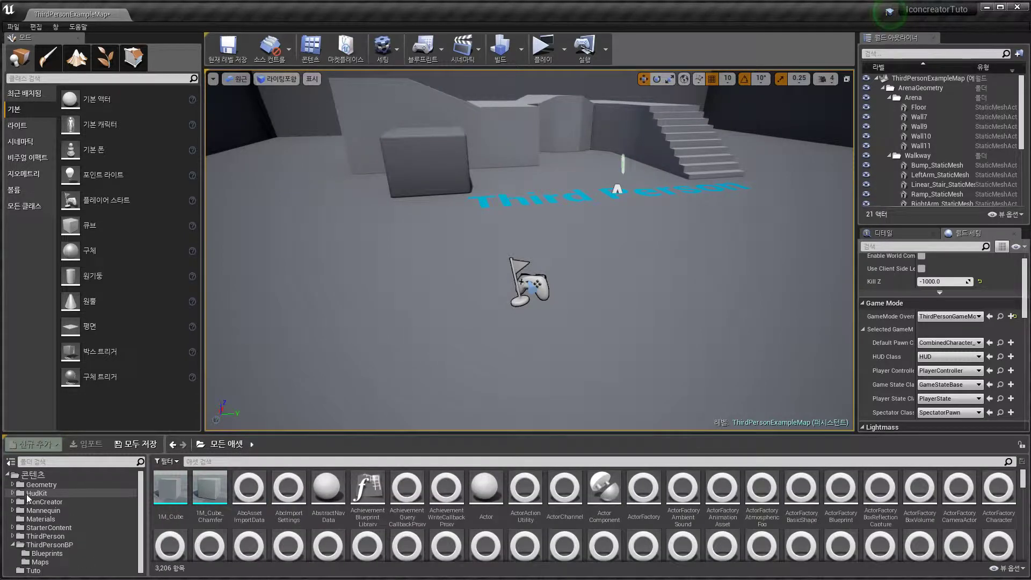
Save the T_Box_2, T_Fuse_2 and T_Wrench_2 textures in the Tuto folder
{"action": "left_click", "coordinate": [36, 571]}
{"action": "left_click", "coordinate": [178, 486]}
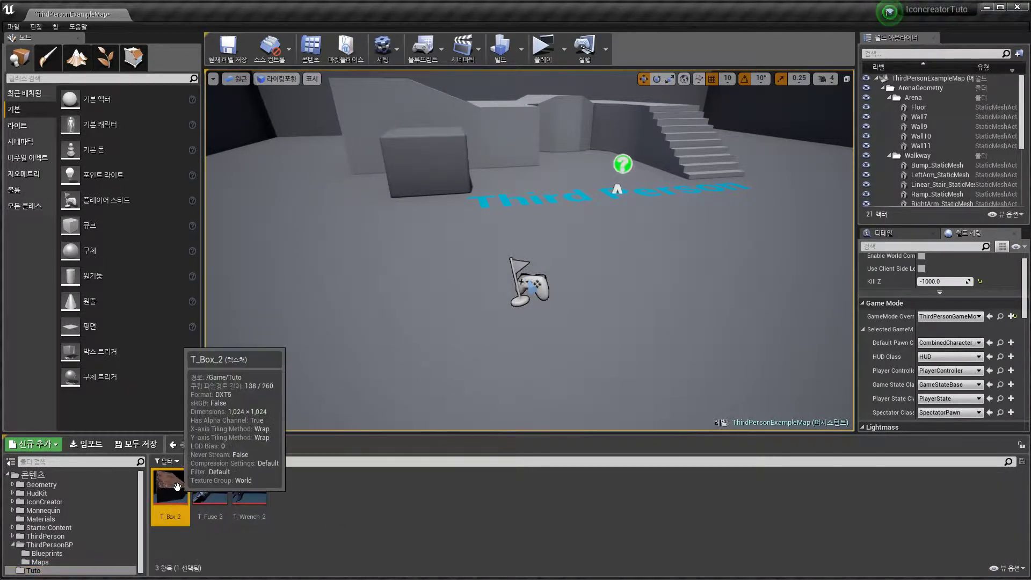
{"action": "left_click", "coordinate": [249, 486], "text": "shift"}
{"action": "right_click", "coordinate": [248, 486]}
{"action": "left_click", "coordinate": [288, 329]}
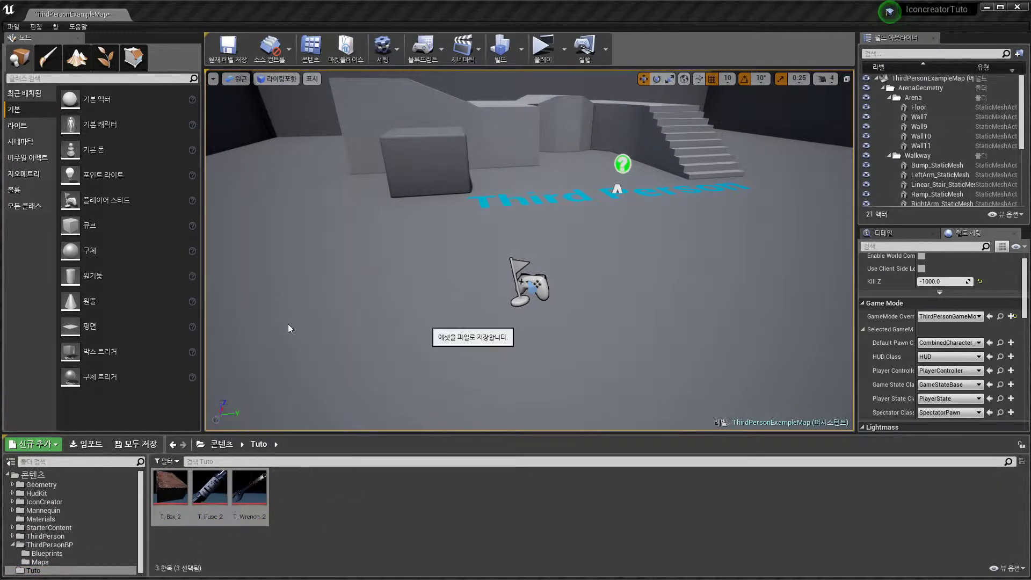
Create a Widget Blueprint named InventorySlot in the Tuto folder
{"action": "right_click", "coordinate": [346, 508]}
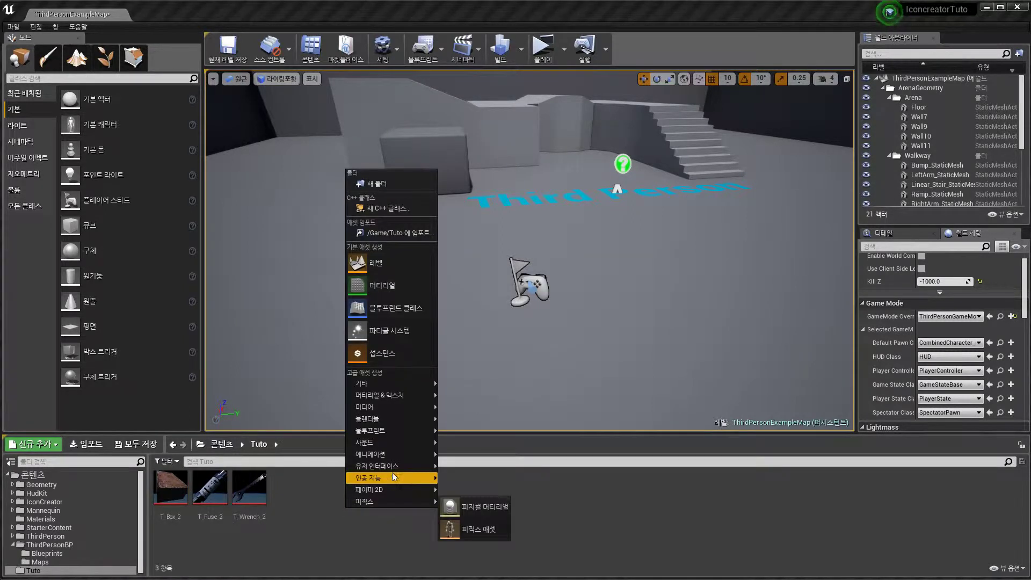
{"action": "mouse_move", "coordinate": [381, 465]}
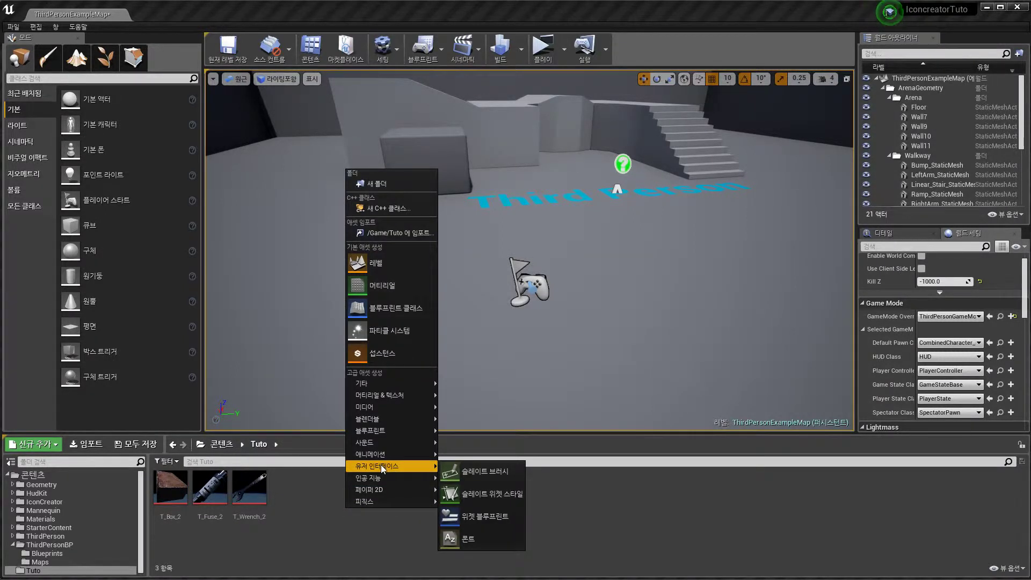
{"action": "left_click", "coordinate": [483, 514]}
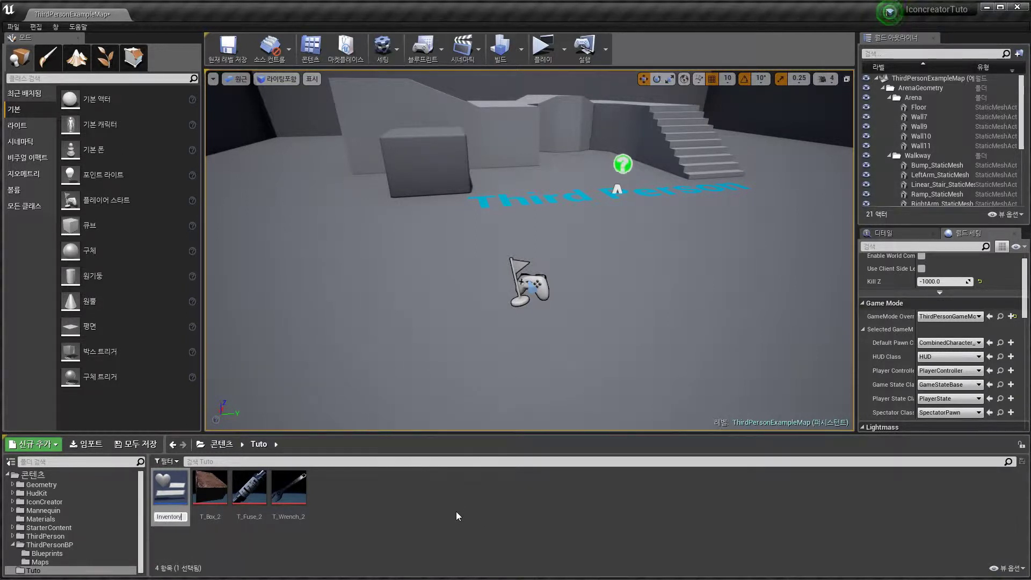
{"action": "type", "text": "InventorySlot"}
{"action": "key", "text": "Return"}
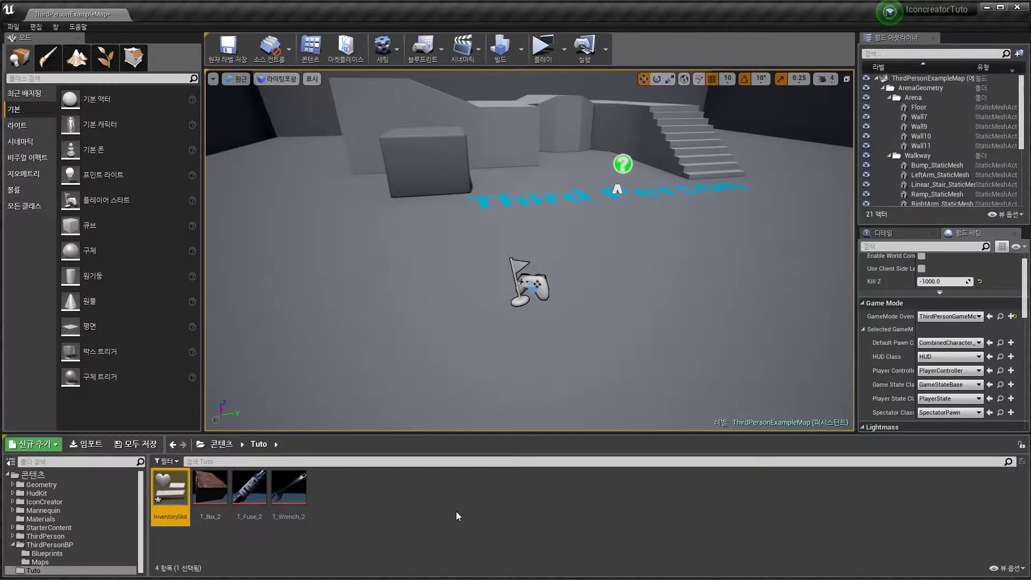
Create a second Widget Blueprint named InventoryTuto in the Tuto folder
{"action": "right_click", "coordinate": [356, 510]}
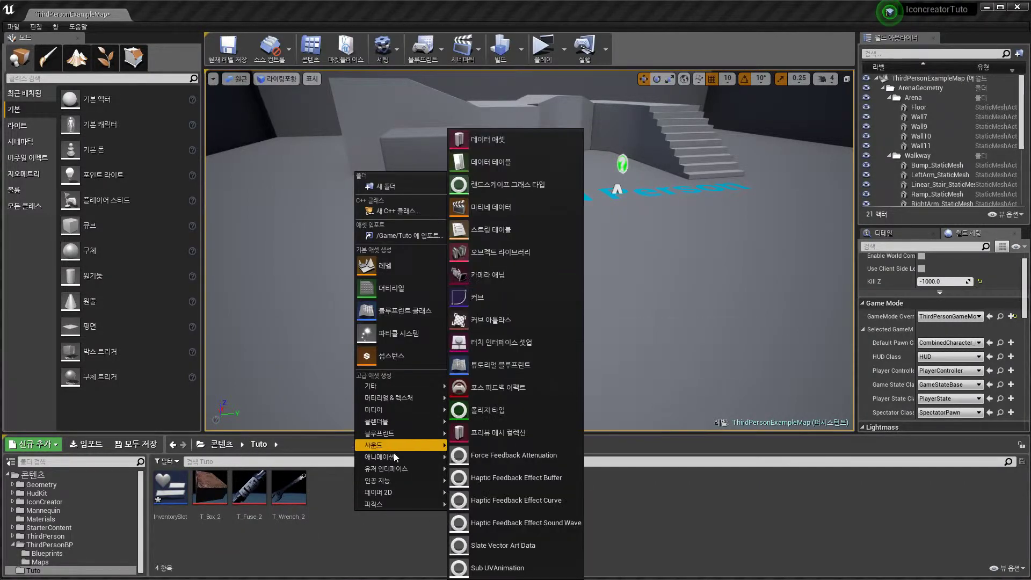
{"action": "mouse_move", "coordinate": [395, 469]}
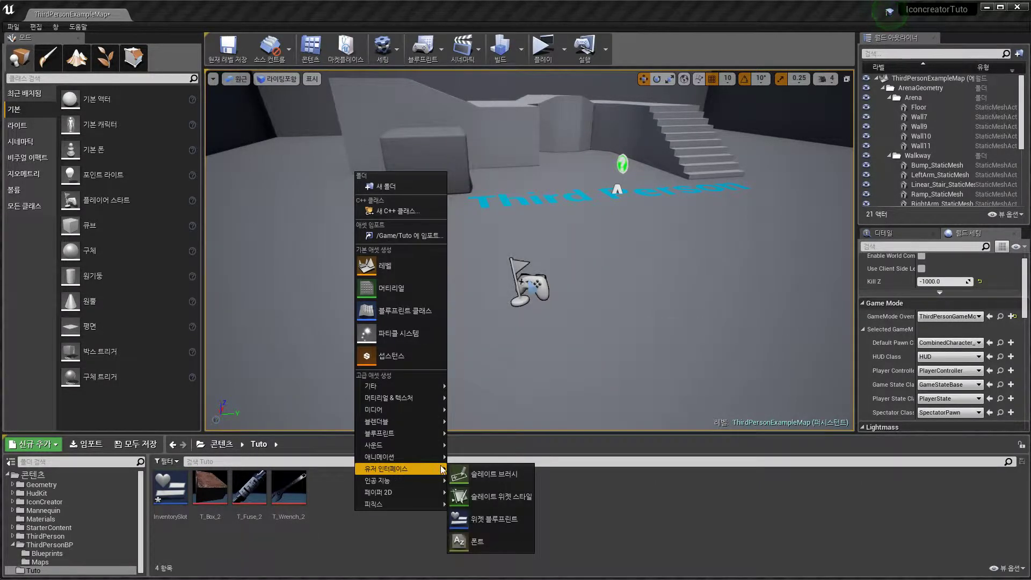
{"action": "left_click", "coordinate": [484, 515]}
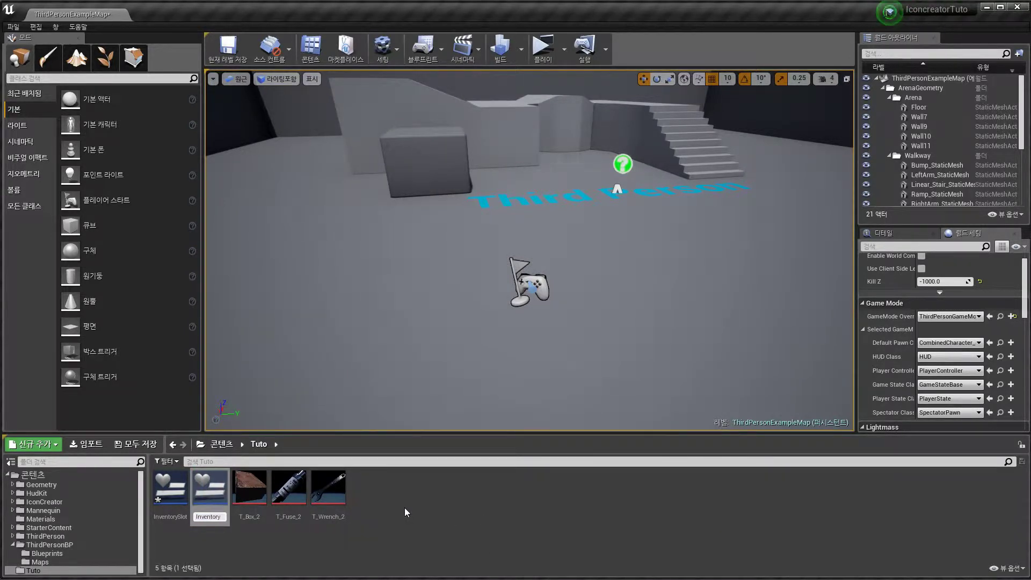
{"action": "type", "text": "InventoryTuto"}
{"action": "key", "text": "Return"}
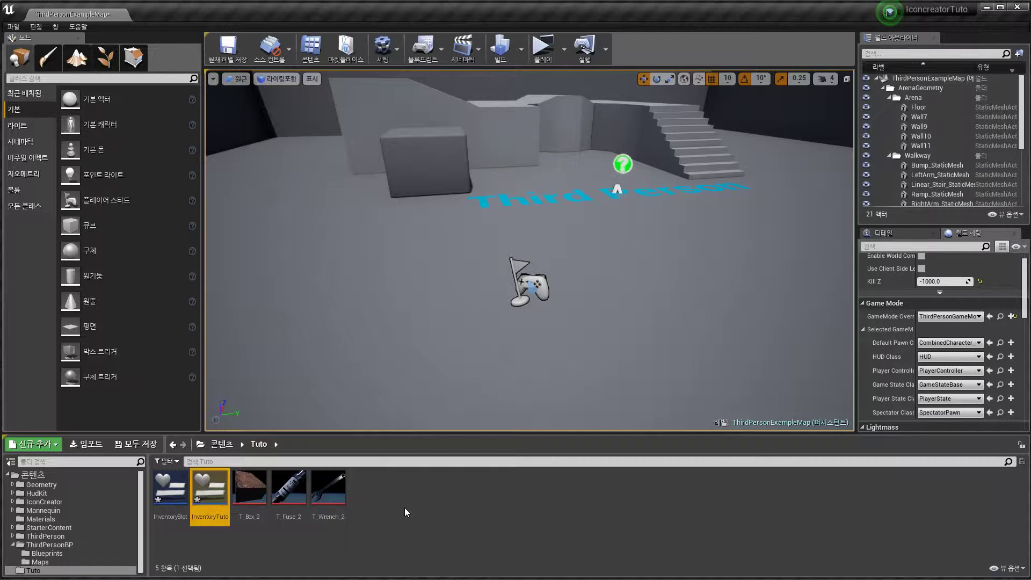
Rename the InventorySlot widget blueprint to InventorySlotTuto
{"action": "left_click", "coordinate": [170, 490]}
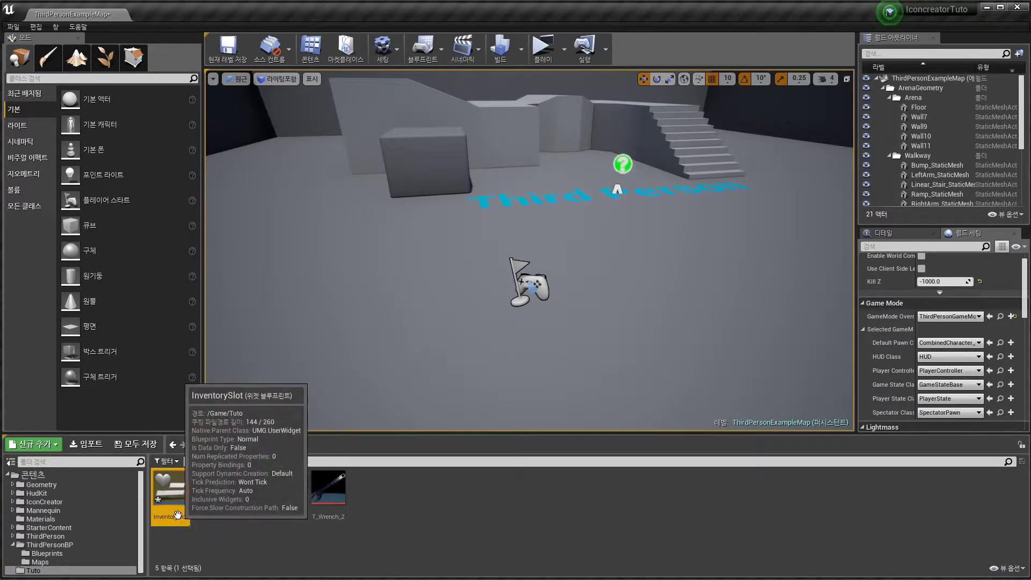
{"action": "key", "text": "F2"}
{"action": "key", "text": "End"}
{"action": "type", "text": "Tuto"}
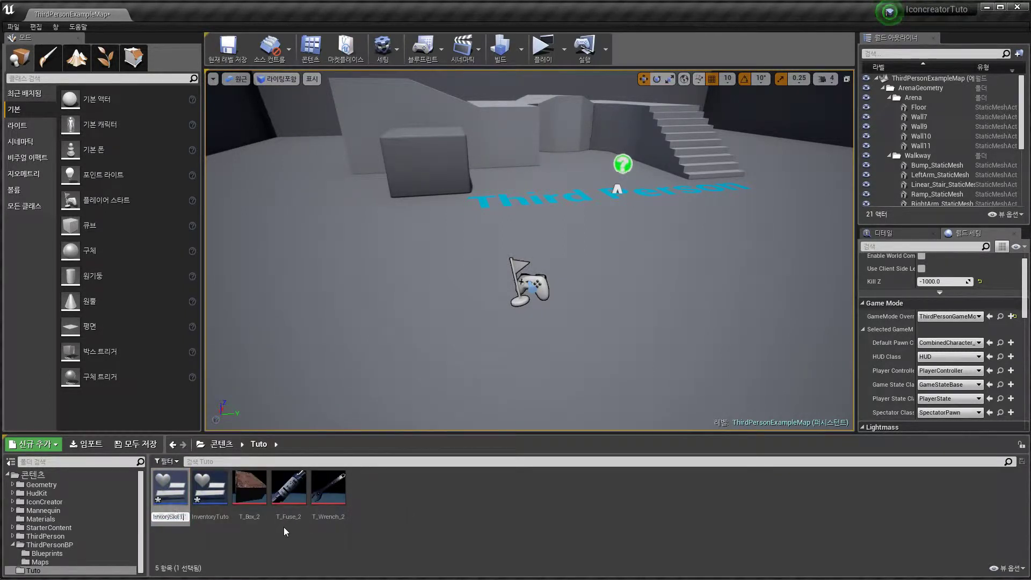
{"action": "key", "text": "Return"}
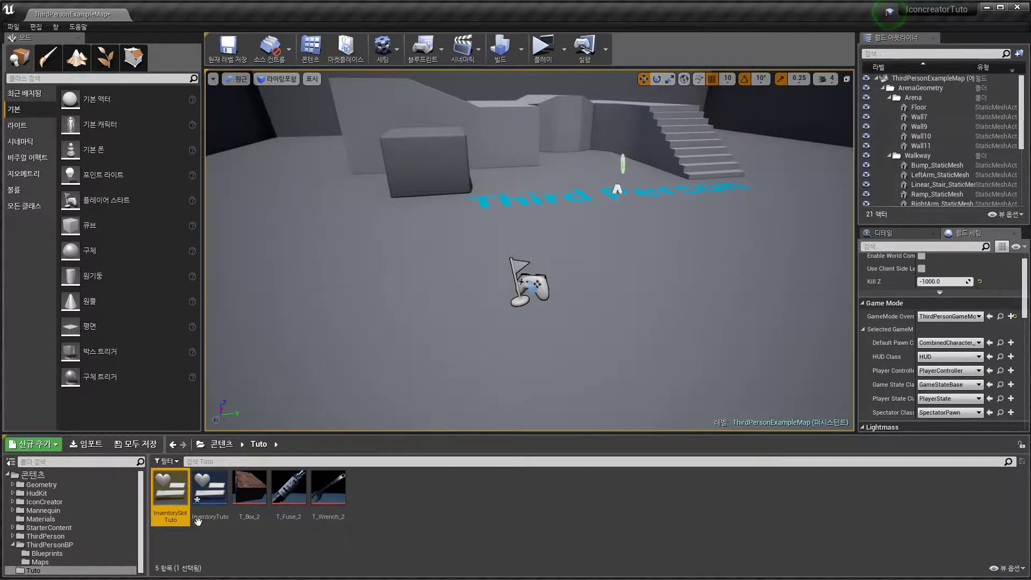
Open the InventorySlotTuto widget, set its designer screen size mode to Custom, and delete the root Canvas Panel
{"action": "double_click", "coordinate": [170, 490]}
{"action": "left_click", "coordinate": [699, 173]}
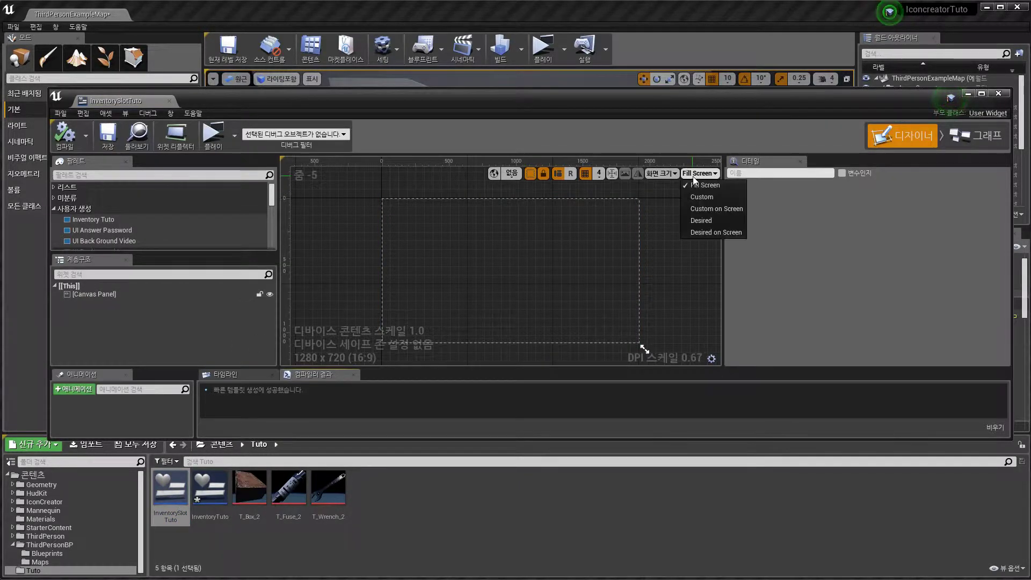
{"action": "left_click", "coordinate": [702, 197]}
{"action": "left_click", "coordinate": [95, 293]}
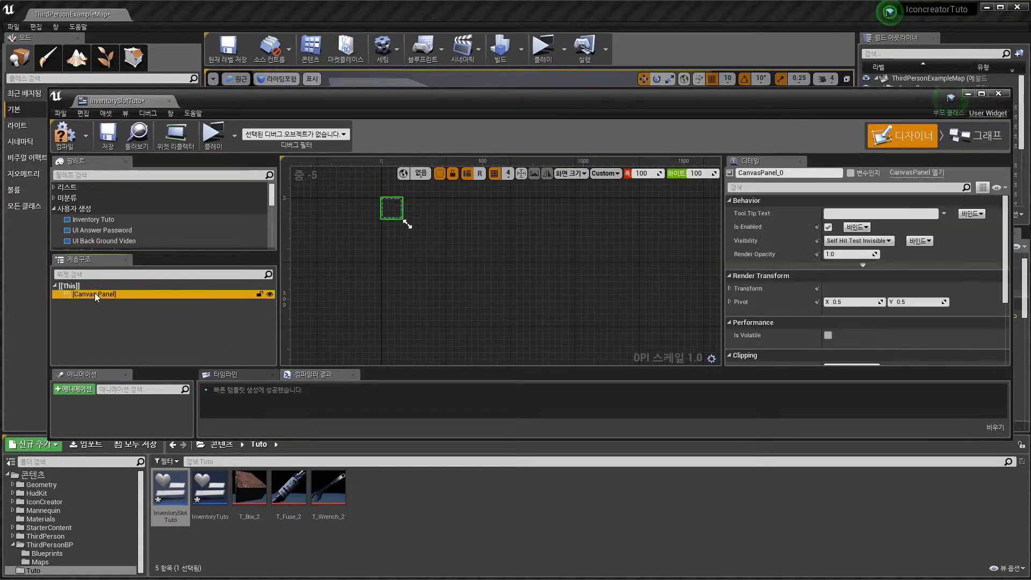
{"action": "key", "text": "Delete"}
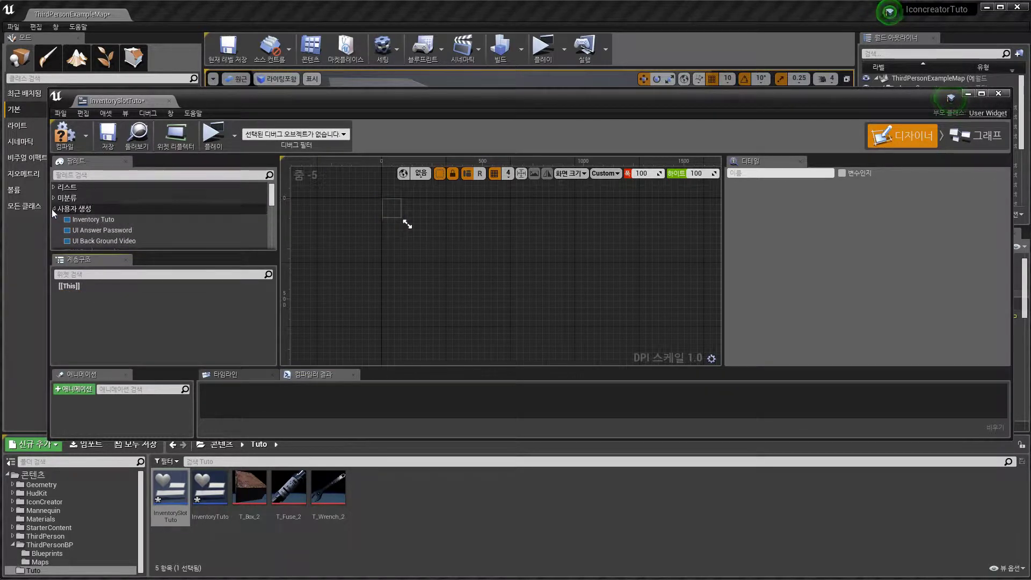
Add an Image widget as the root of InventorySlotTuto and name it Icon
{"action": "scroll", "coordinate": [76, 218], "scroll_direction": "down", "scroll_amount": 10}
{"action": "scroll", "coordinate": [78, 218], "scroll_direction": "up", "scroll_amount": 10}
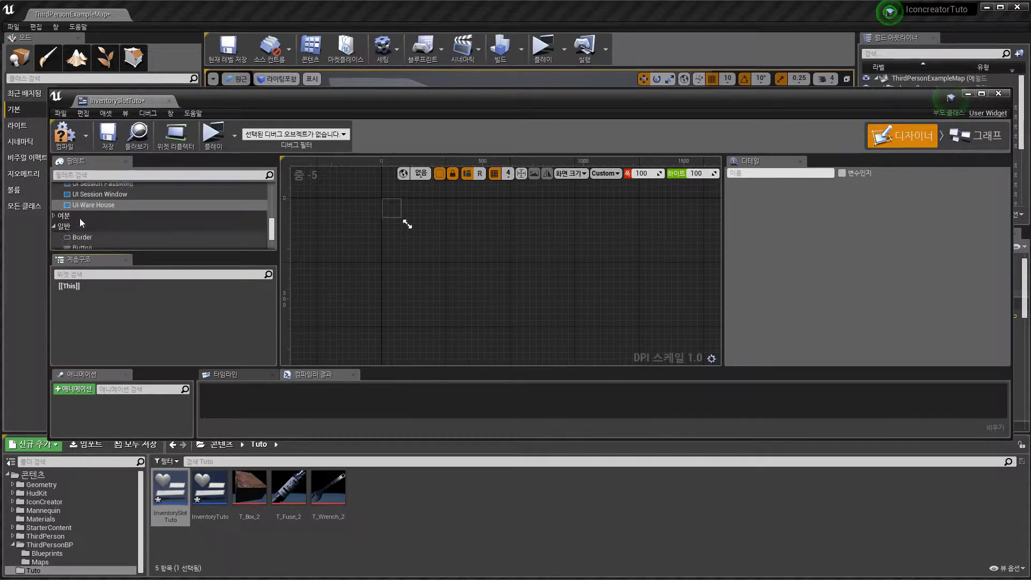
{"action": "left_click_drag", "start_coordinate": [80, 219], "coordinate": [69, 288]}
{"action": "double_click", "coordinate": [110, 298]}
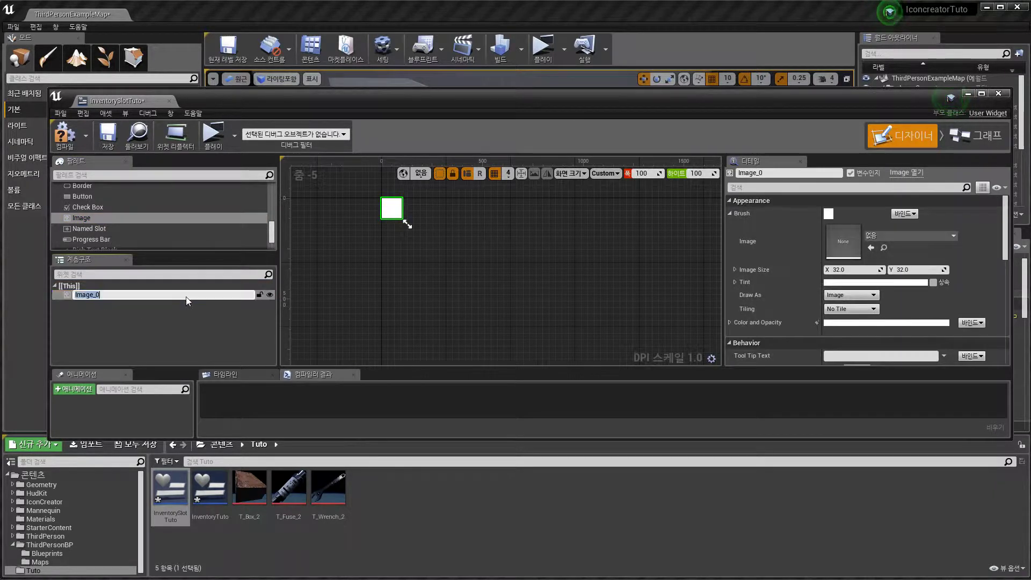
{"action": "type", "text": "Icon"}
{"action": "key", "text": "Return"}
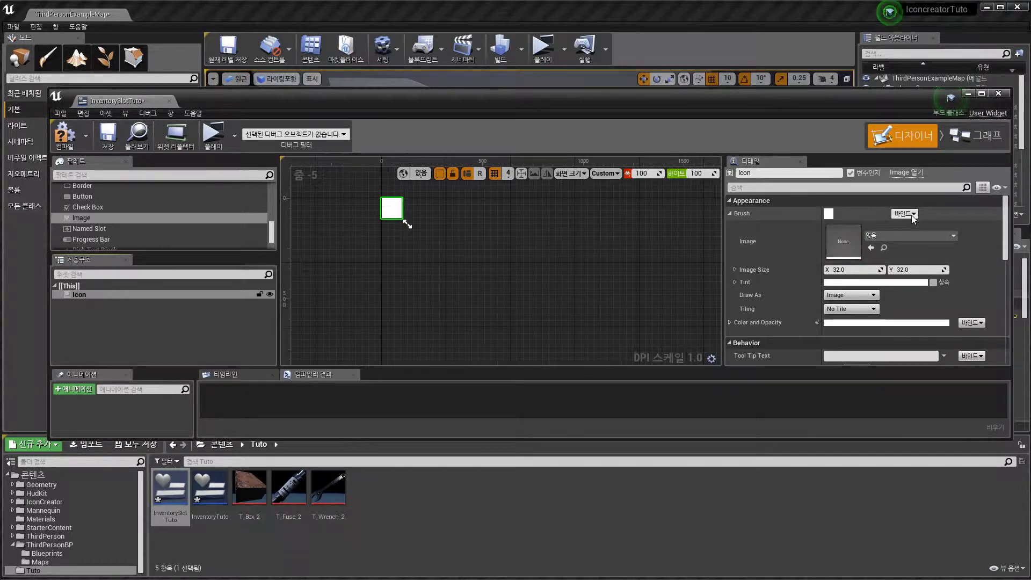
Create a material named M_IconTuto in the Tuto folder and open it for editing
{"action": "right_click", "coordinate": [398, 488]}
{"action": "left_click", "coordinate": [428, 269]}
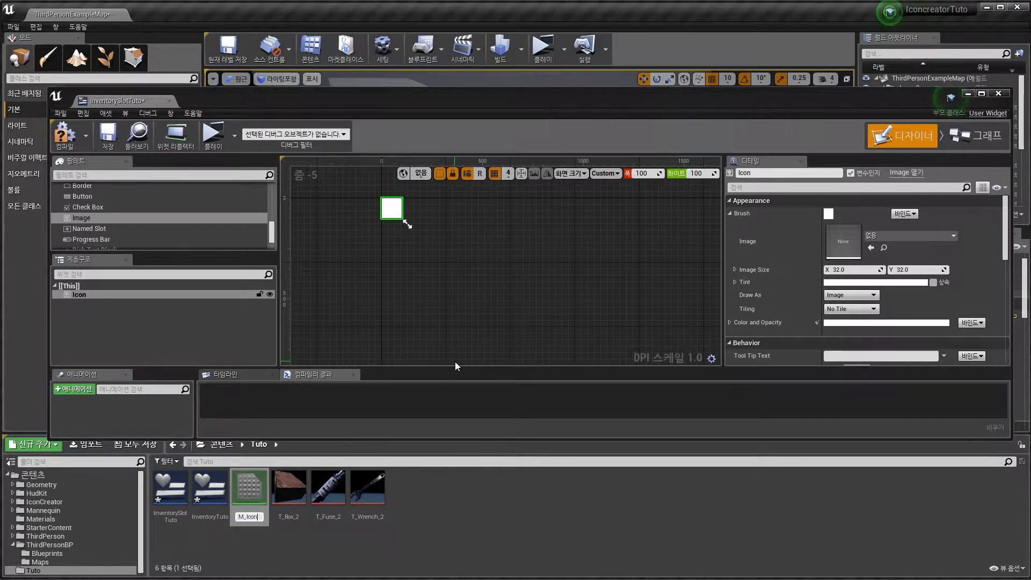
{"action": "type", "text": "M_IconTuto"}
{"action": "key", "text": "Return"}
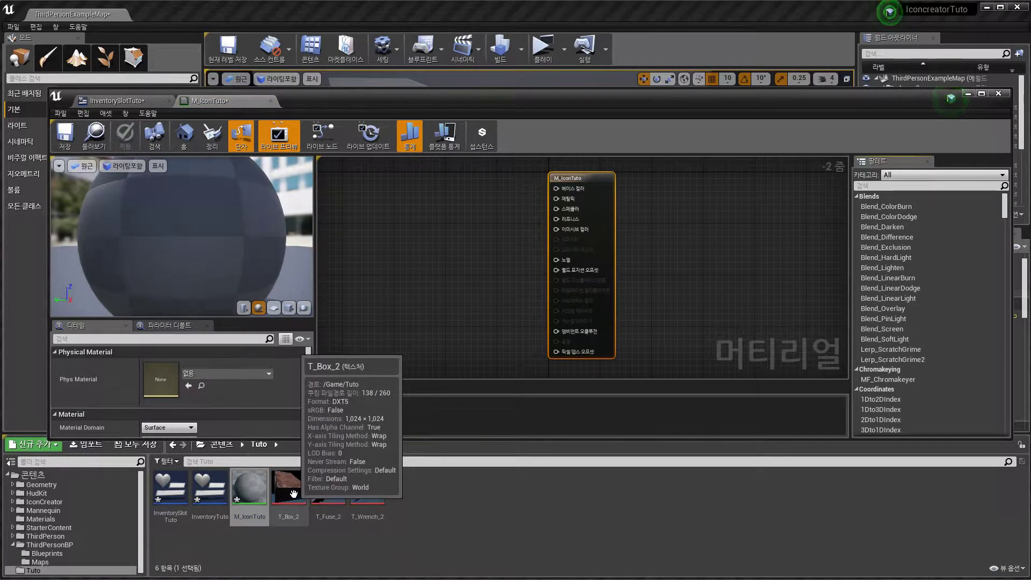
Add the T_Box_2 texture to the M_IconTuto graph and convert its sample node to a parameter named IconImage
{"action": "left_click_drag", "start_coordinate": [306, 502], "coordinate": [370, 234]}
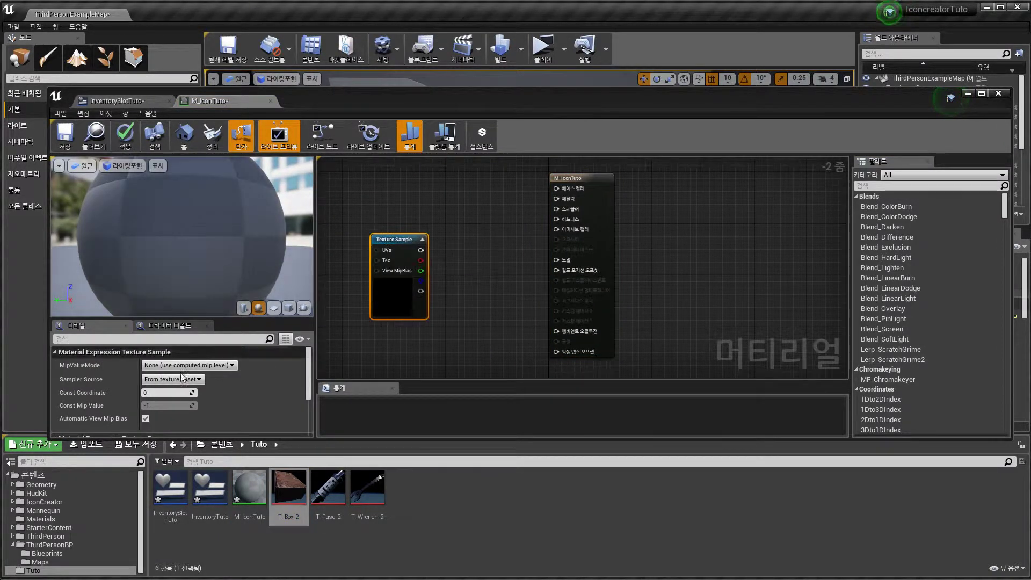
{"action": "right_click", "coordinate": [384, 241]}
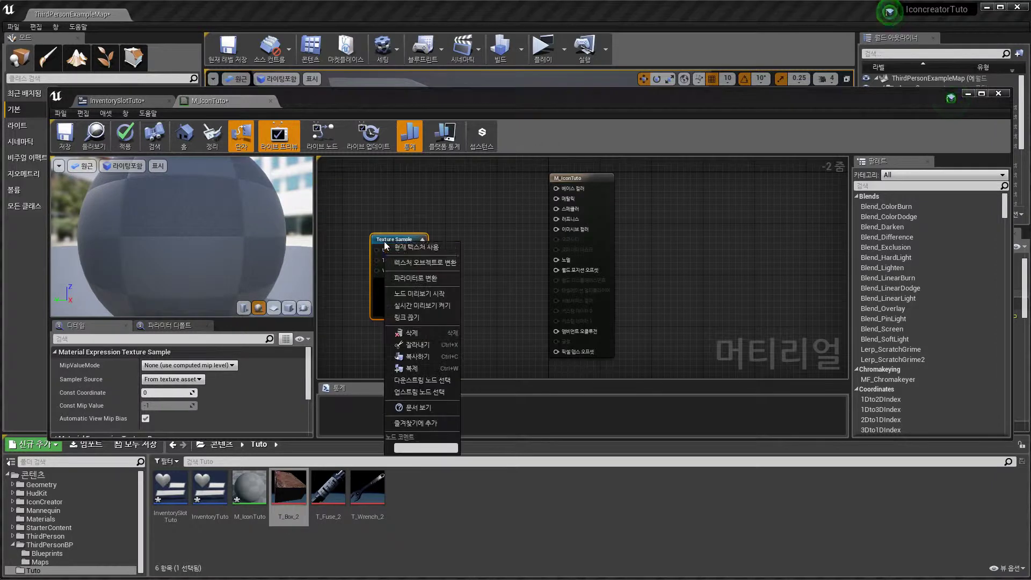
{"action": "left_click", "coordinate": [407, 278]}
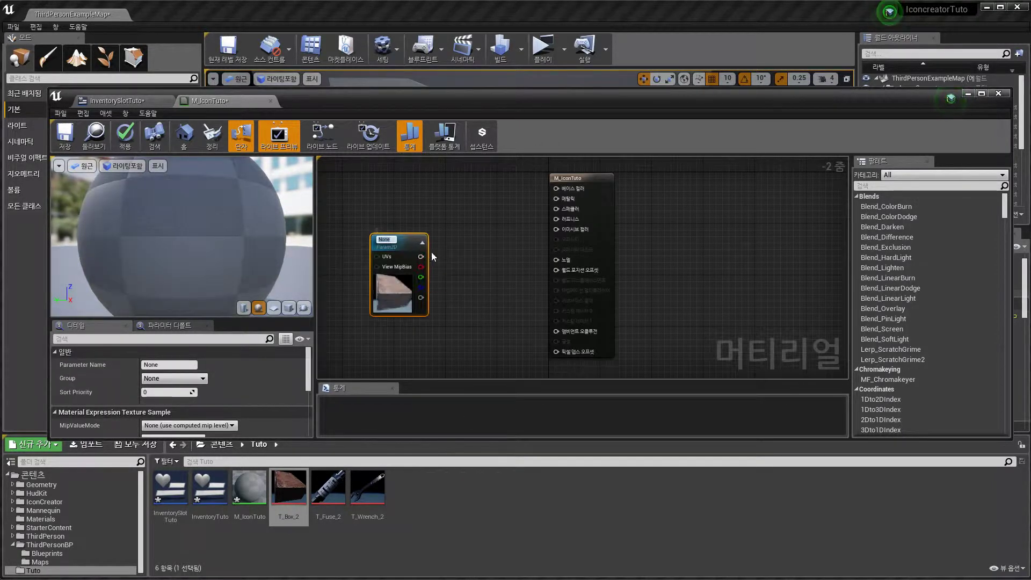
{"action": "type", "text": "Icon"}
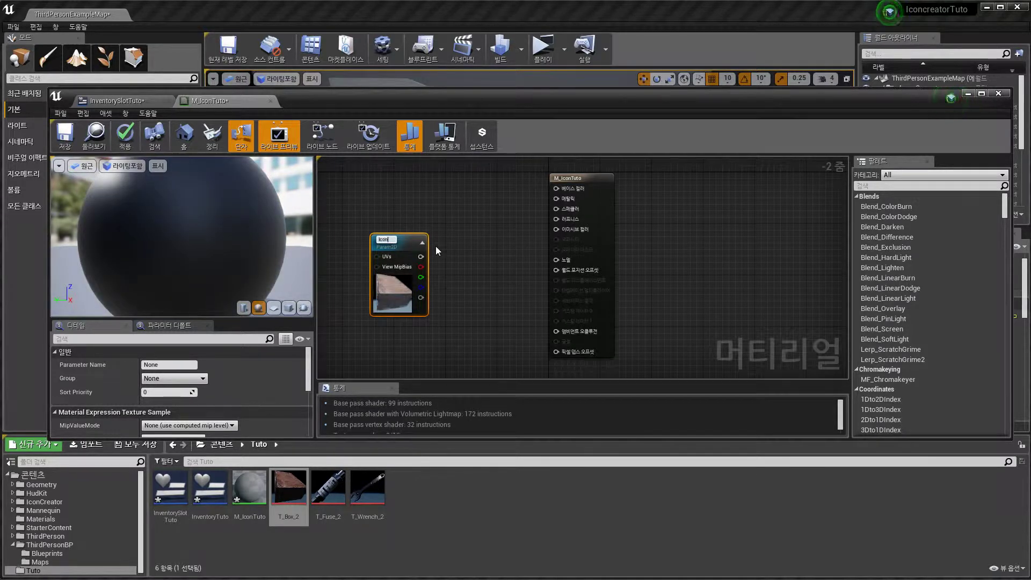
{"action": "type", "text": "Image"}
{"action": "key", "text": "Return"}
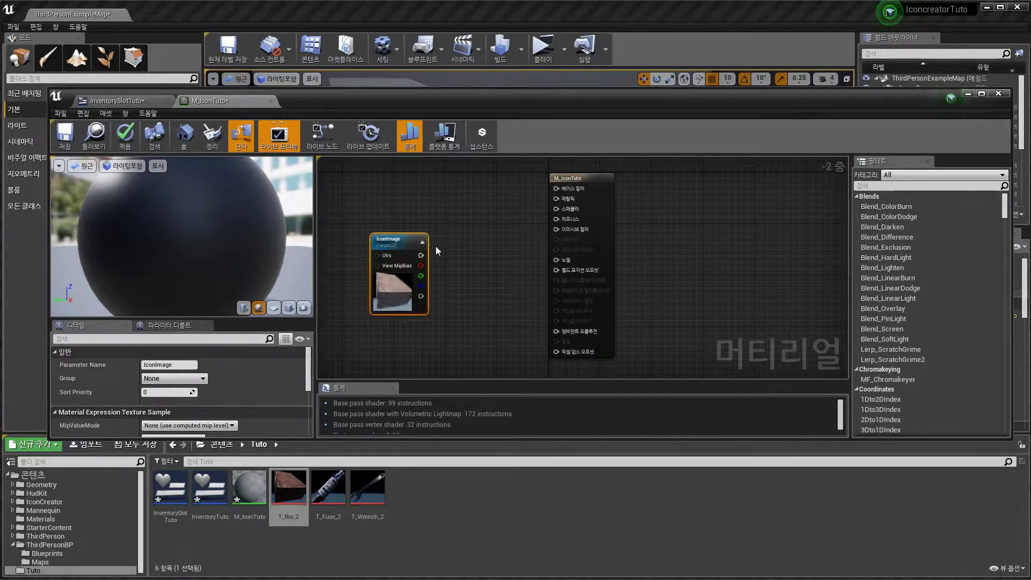
Set the M_IconTuto material domain to User Interface and its blend mode to Translucent
{"action": "right_click_drag", "start_coordinate": [436, 250], "coordinate": [488, 228]}
{"action": "left_click_drag", "start_coordinate": [662, 171], "coordinate": [709, 206]}
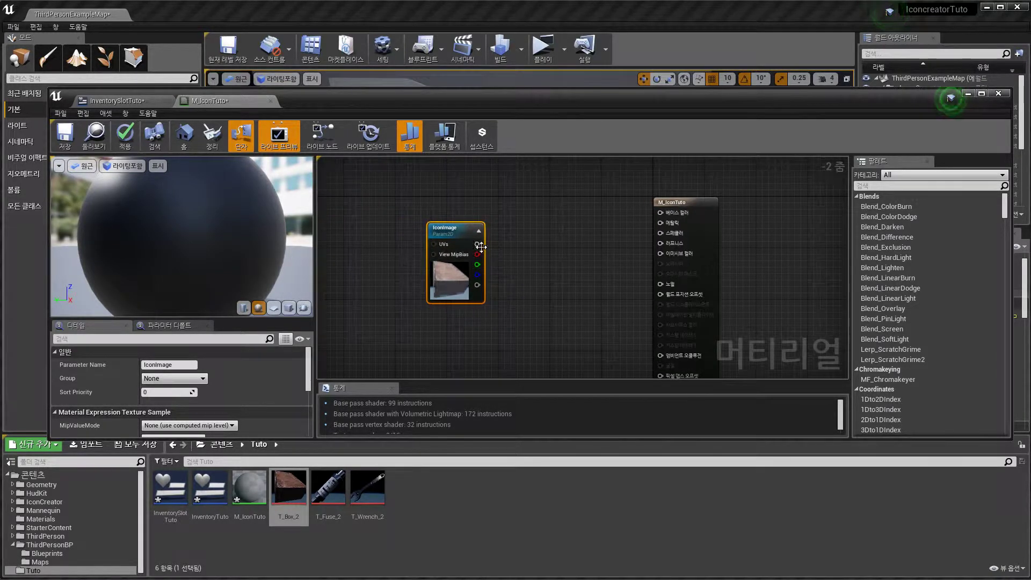
{"action": "left_click", "coordinate": [710, 205]}
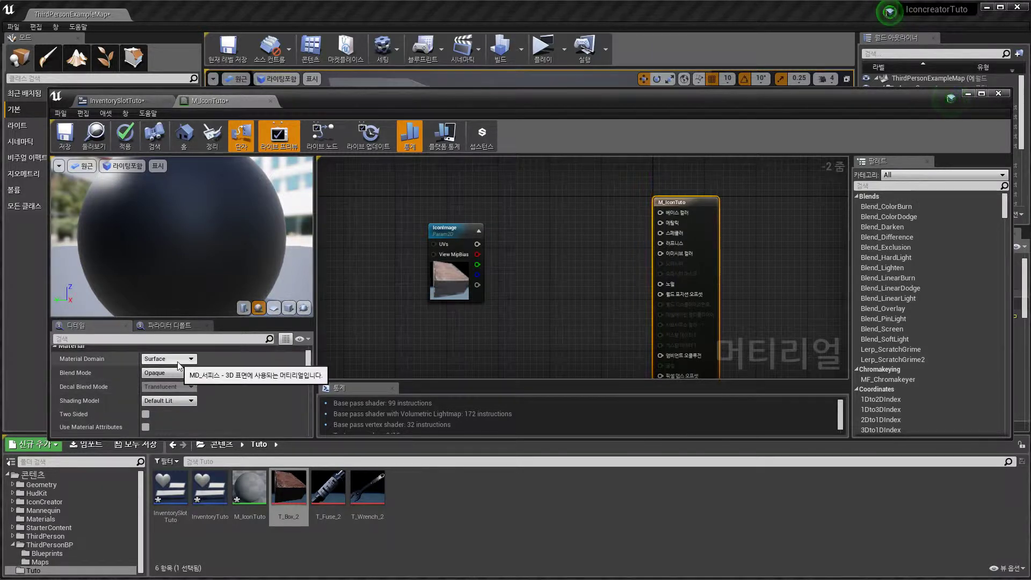
{"action": "left_click", "coordinate": [179, 360]}
{"action": "left_click", "coordinate": [166, 402]}
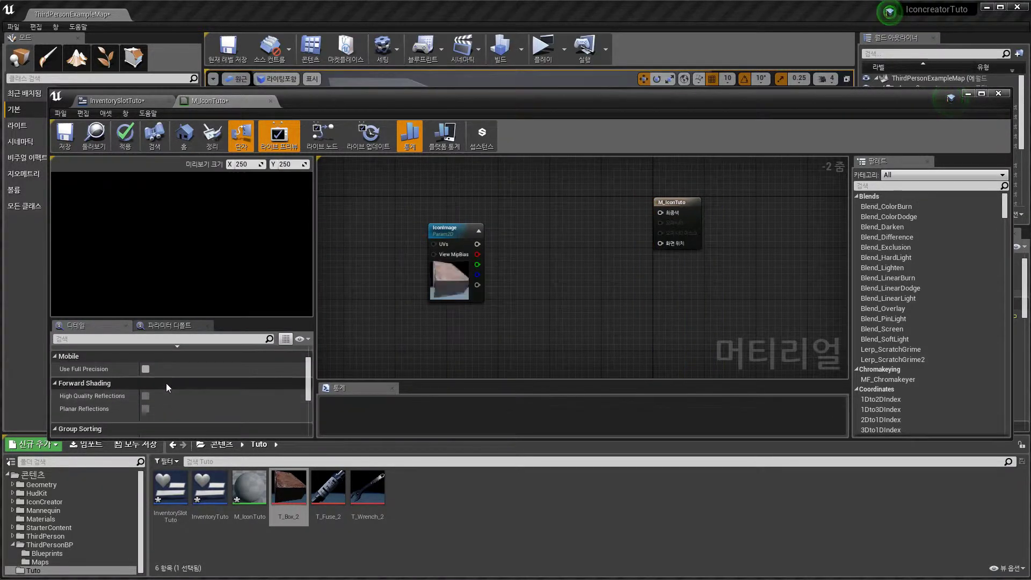
{"action": "left_click", "coordinate": [664, 203]}
{"action": "scroll", "coordinate": [164, 406], "scroll_direction": "down", "scroll_amount": 1}
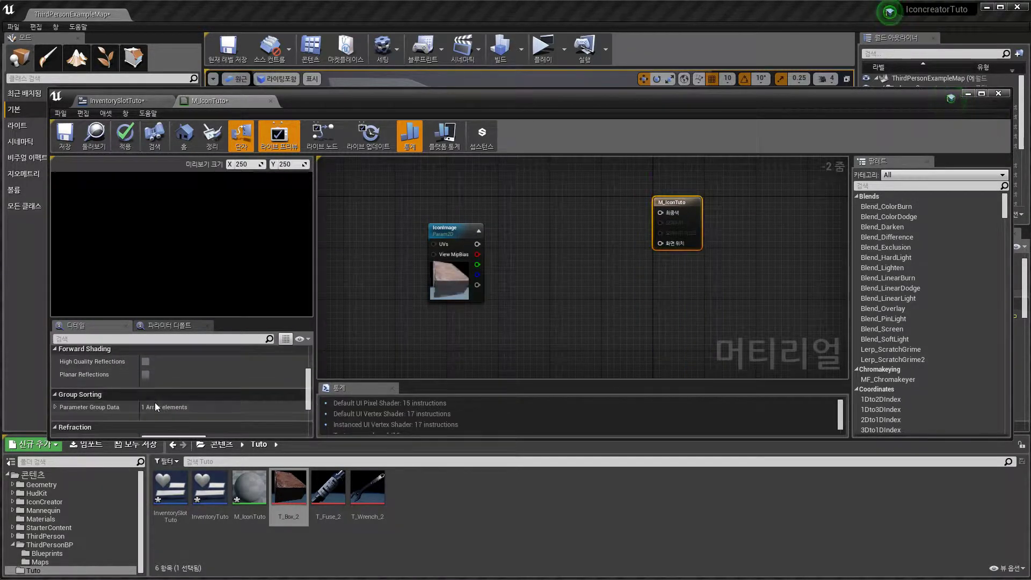
{"action": "scroll", "coordinate": [156, 405], "scroll_direction": "up", "scroll_amount": 3}
{"action": "left_click", "coordinate": [161, 380]}
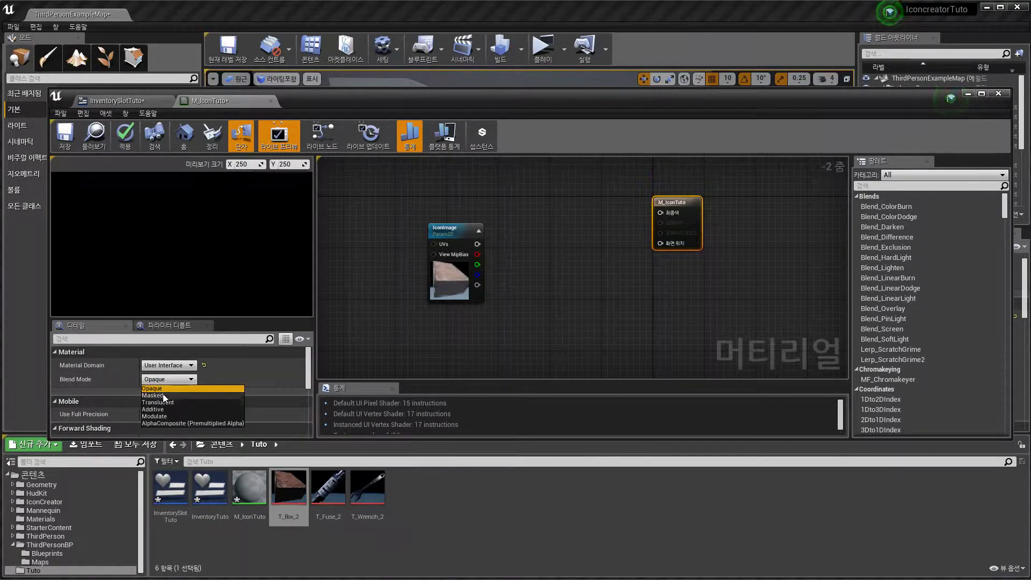
{"action": "left_click", "coordinate": [163, 403]}
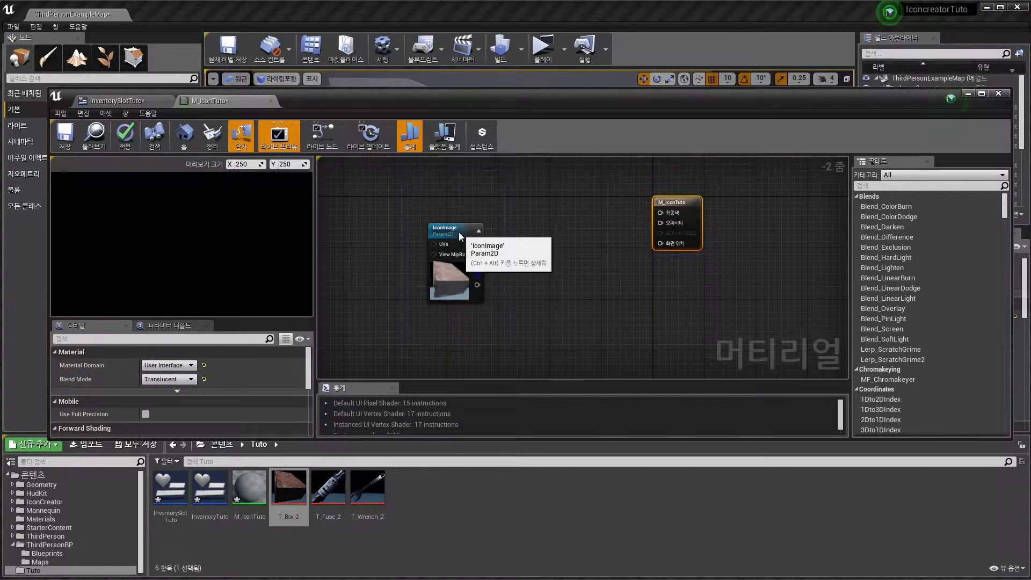
Connect IconImage's colour output to the material's Final Color and its alpha output through a 1-x node to Opacity
{"action": "left_click_drag", "start_coordinate": [459, 232], "coordinate": [660, 213]}
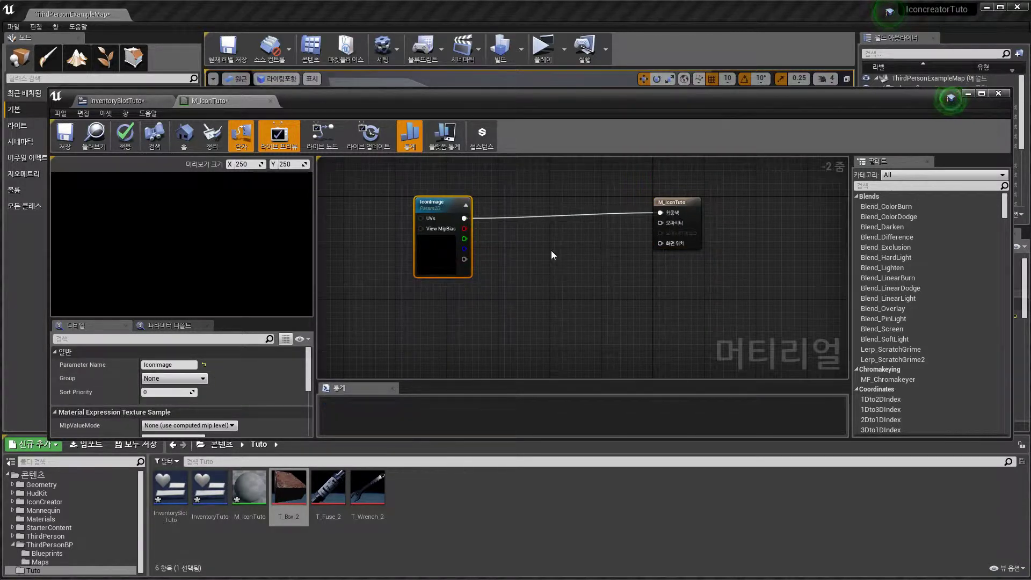
{"action": "left_click", "coordinate": [520, 241]}
{"action": "key", "text": "Delete"}
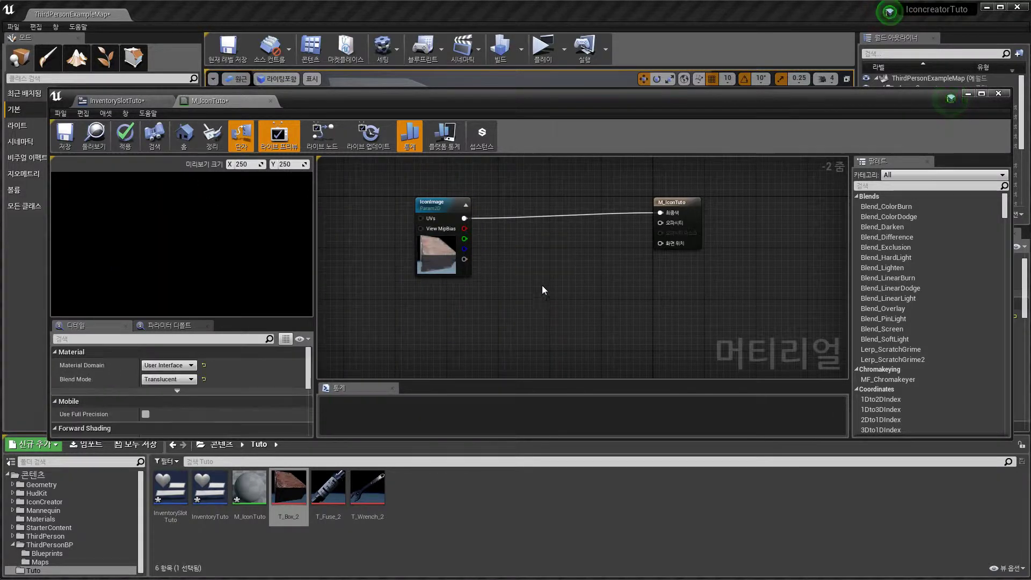
{"action": "left_click", "coordinate": [539, 248]}
{"action": "left_click_drag", "start_coordinate": [463, 259], "coordinate": [661, 223]}
Arrange the IconImage and 1-x nodes closer to the M_IconTuto result node and save the material
{"action": "left_click_drag", "start_coordinate": [457, 204], "coordinate": [501, 198]}
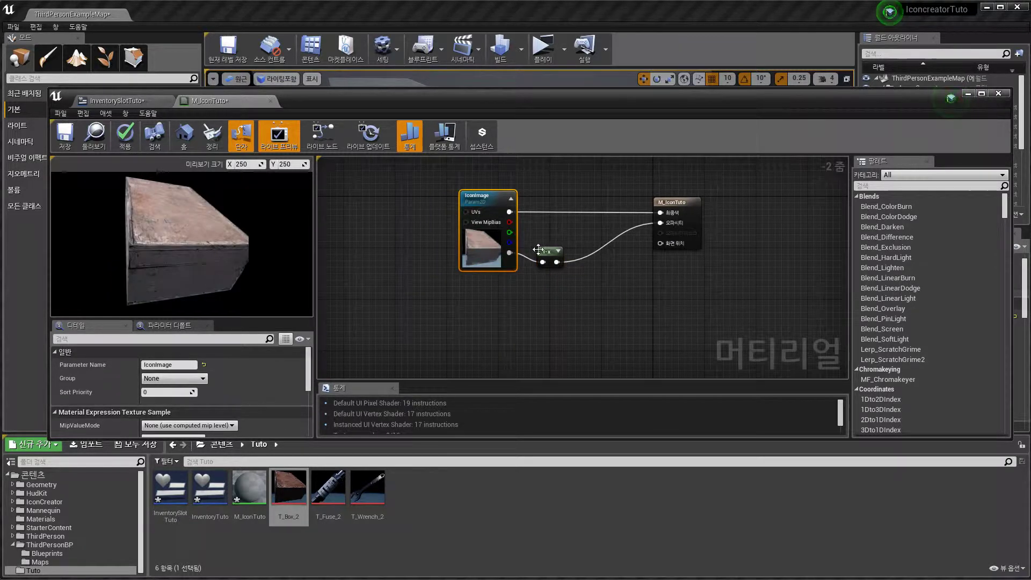
{"action": "left_click_drag", "start_coordinate": [558, 252], "coordinate": [603, 241]}
{"action": "left_click_drag", "start_coordinate": [475, 202], "coordinate": [512, 202]}
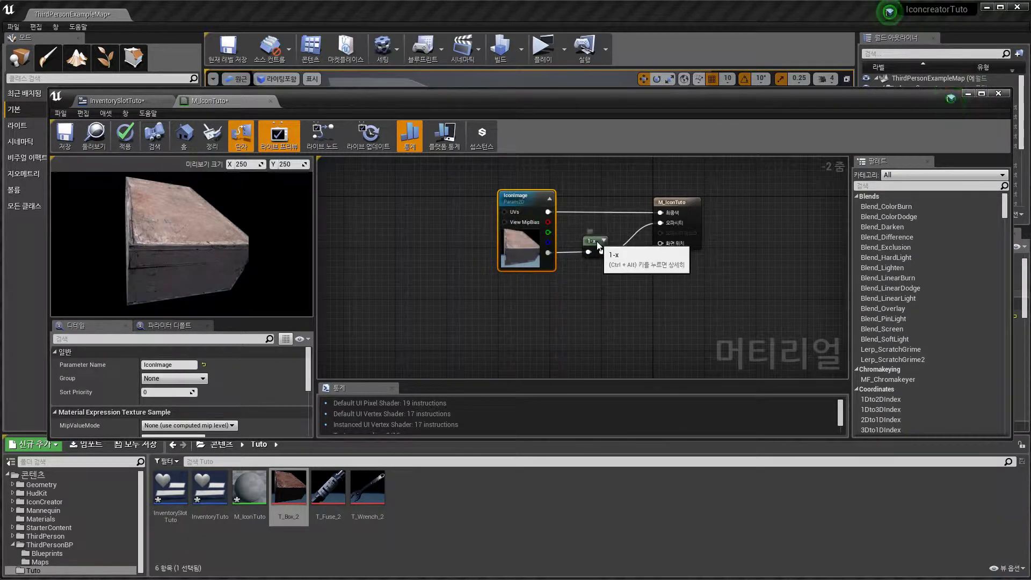
{"action": "left_click_drag", "start_coordinate": [588, 243], "coordinate": [595, 243]}
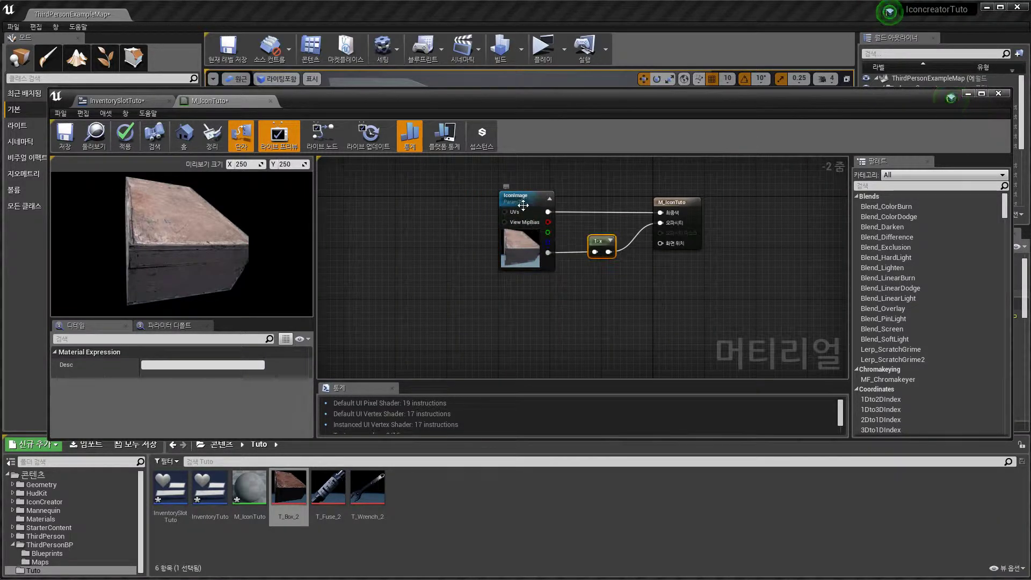
{"action": "left_click", "coordinate": [76, 144]}
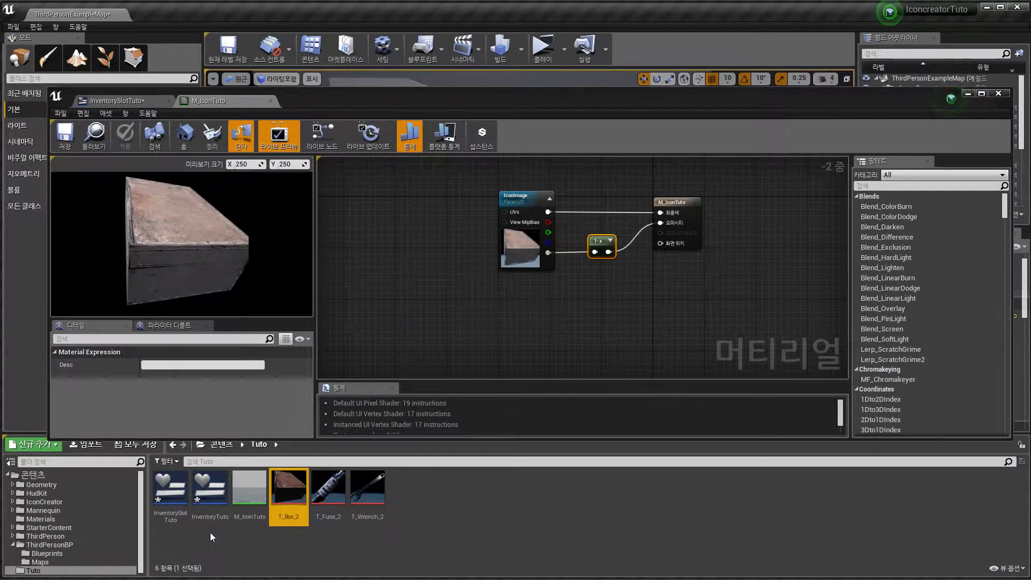
Open the InventoryTuto widget and the ThirdPersonCharacter blueprint from the ThirdPersonBP Blueprints folder
{"action": "double_click", "coordinate": [203, 501]}
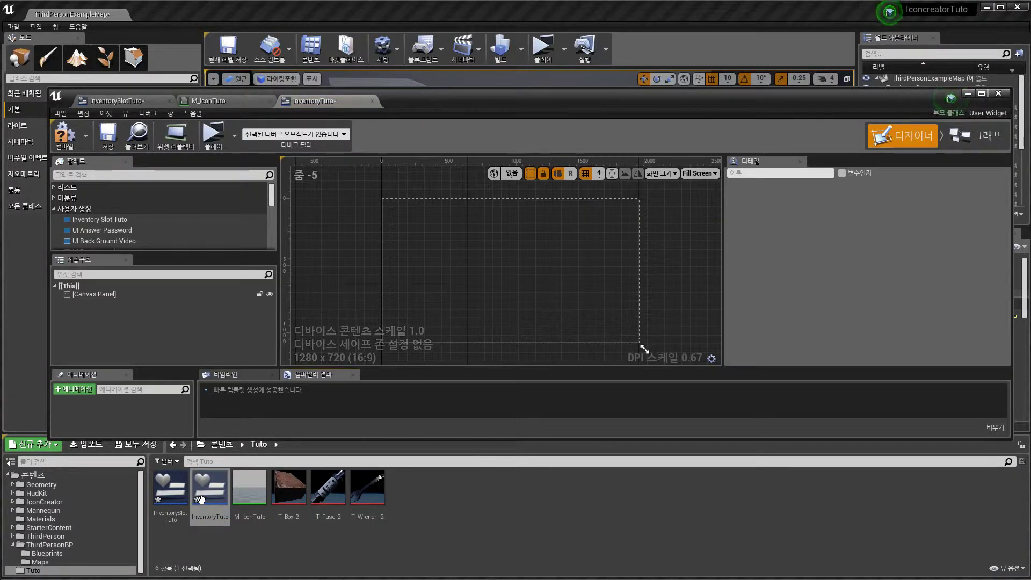
{"action": "left_click", "coordinate": [70, 553]}
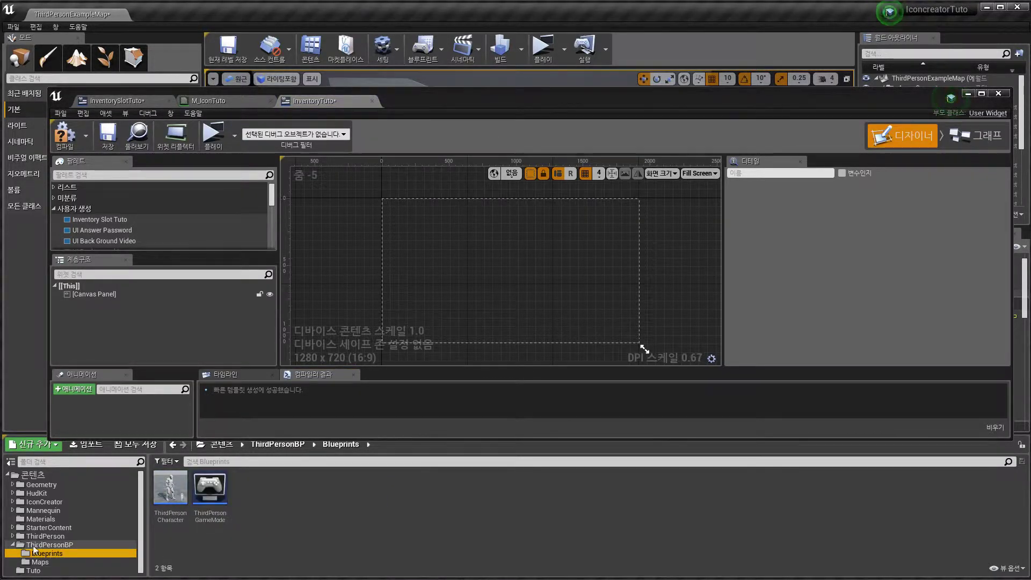
{"action": "double_click", "coordinate": [170, 488]}
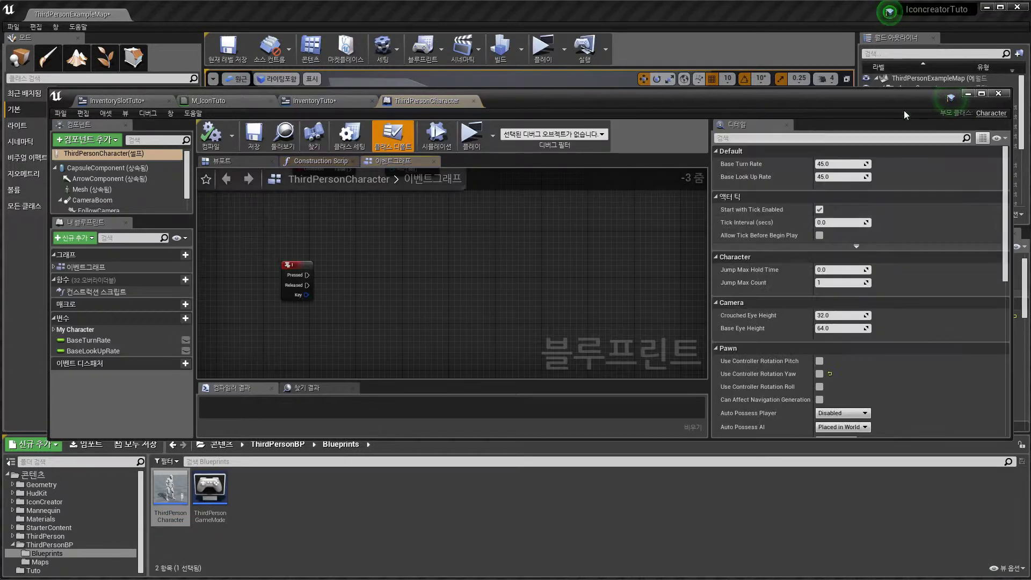
Set the level's Default Pawn Class to ThirdPersonCharacter in the world settings
{"action": "left_click", "coordinate": [970, 95]}
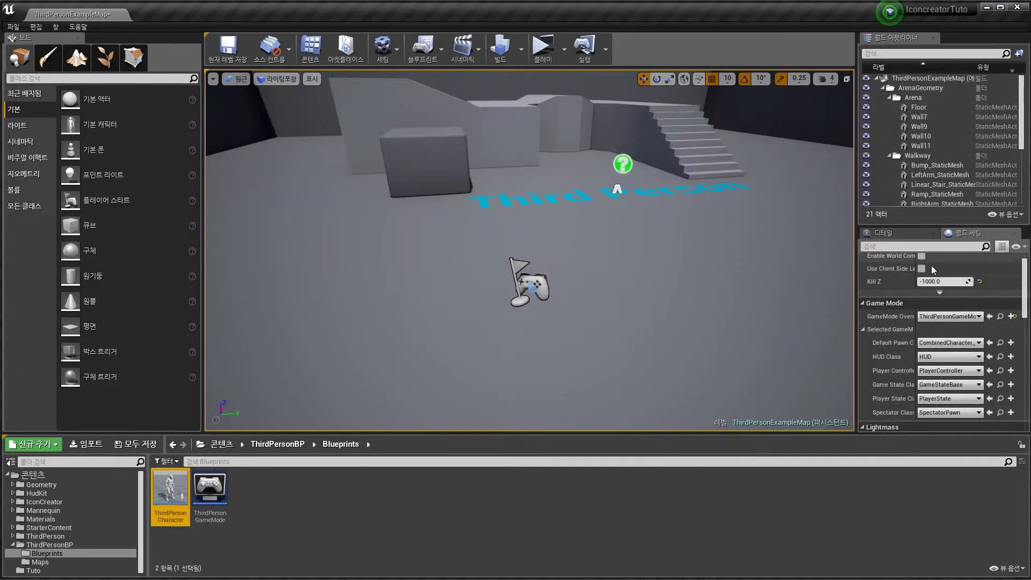
{"action": "left_click", "coordinate": [949, 343]}
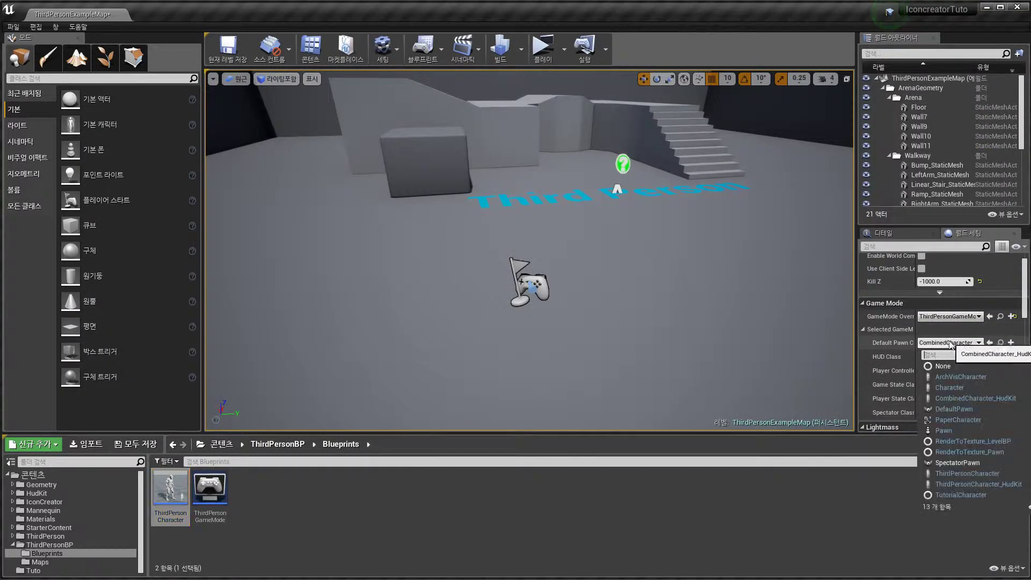
{"action": "left_click", "coordinate": [974, 475]}
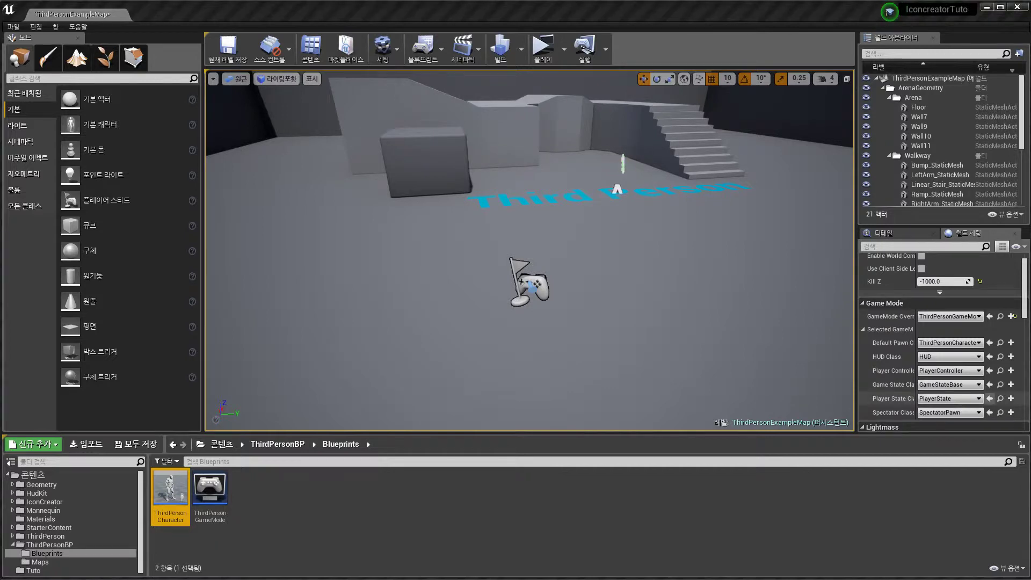
Add a Create Widget node to the ThirdPersonCharacter event graph and connect the I key event's Pressed output to it
{"action": "key", "text": "alt+Tab"}
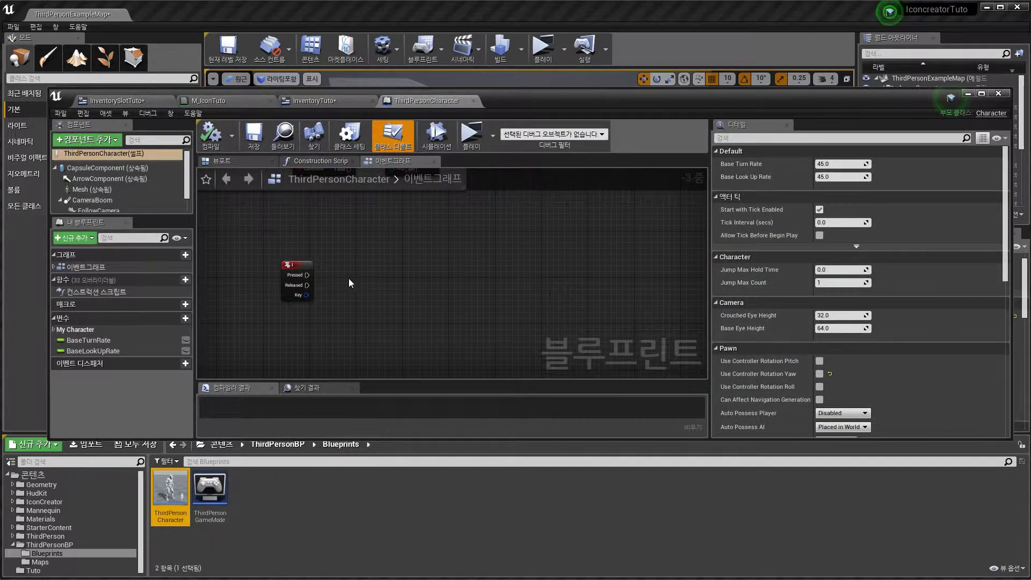
{"action": "right_click_drag", "start_coordinate": [349, 278], "coordinate": [334, 263]}
{"action": "right_click", "coordinate": [366, 298]}
{"action": "type", "text": "creat"}
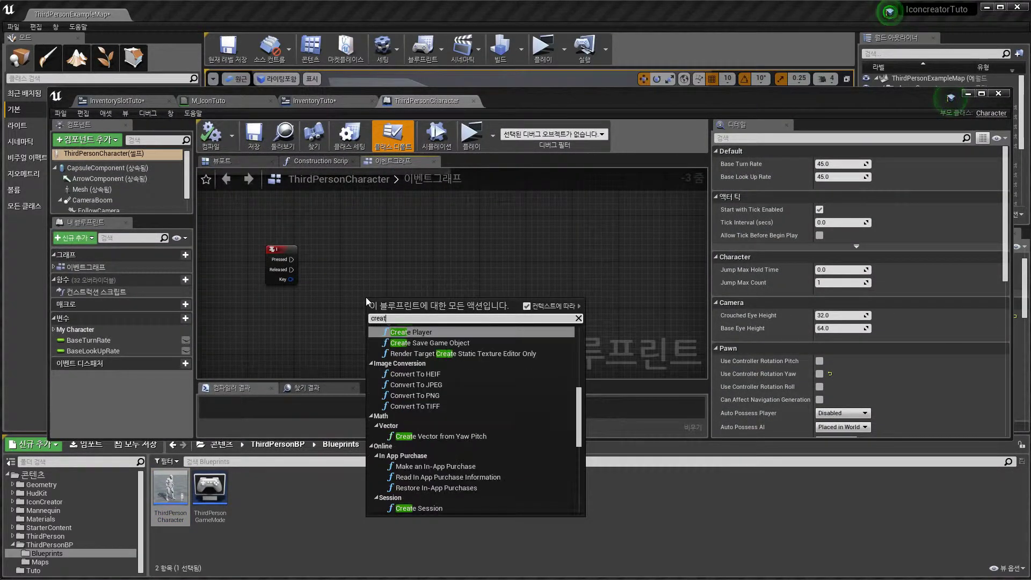
{"action": "key", "text": "Up"}
{"action": "key", "text": "Return"}
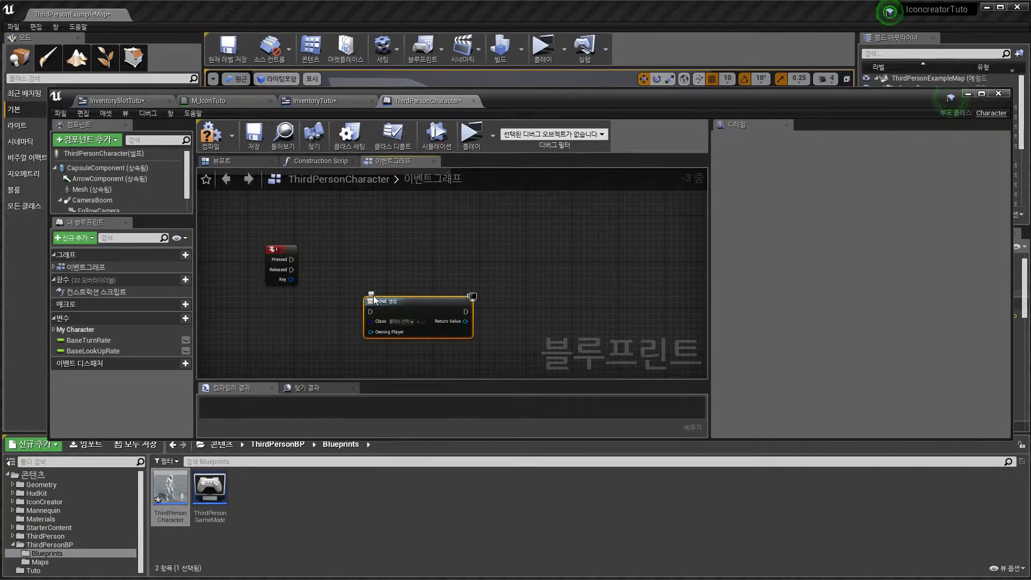
{"action": "left_click_drag", "start_coordinate": [292, 260], "coordinate": [414, 257]}
Add an Add to Viewport node fed by the Create Widget node's Return Value
{"action": "left_click_drag", "start_coordinate": [488, 269], "coordinate": [537, 273]}
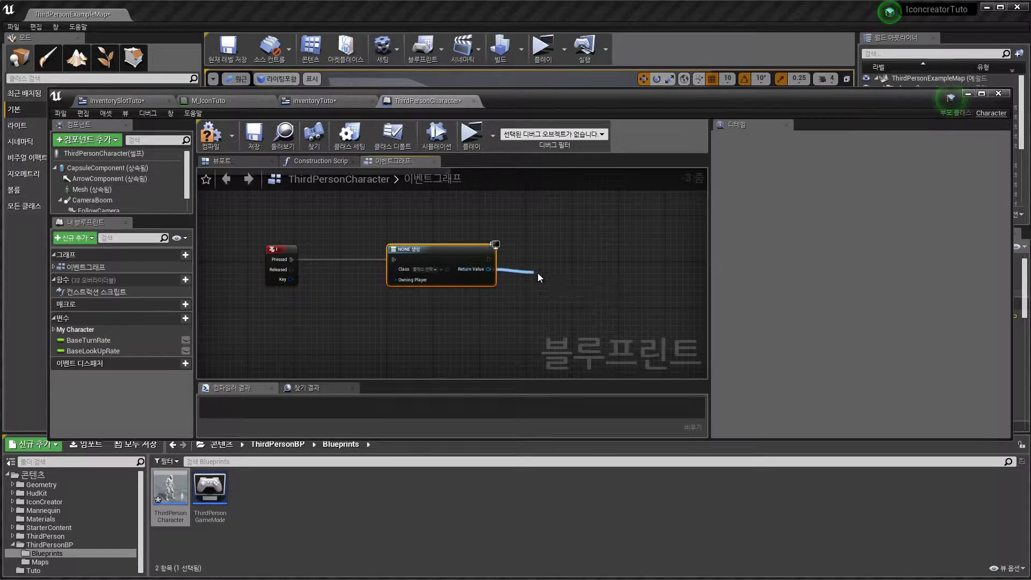
{"action": "type", "text": "add to"}
{"action": "key", "text": "Return"}
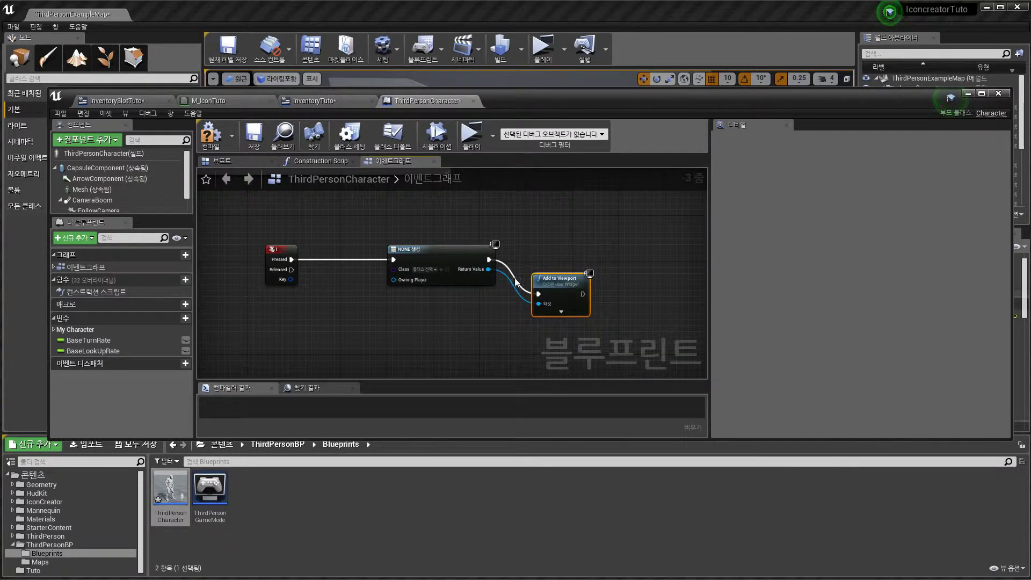
Set the Create Widget node's Class to InventoryTuto
{"action": "scroll", "coordinate": [533, 270], "scroll_direction": "up", "scroll_amount": 3}
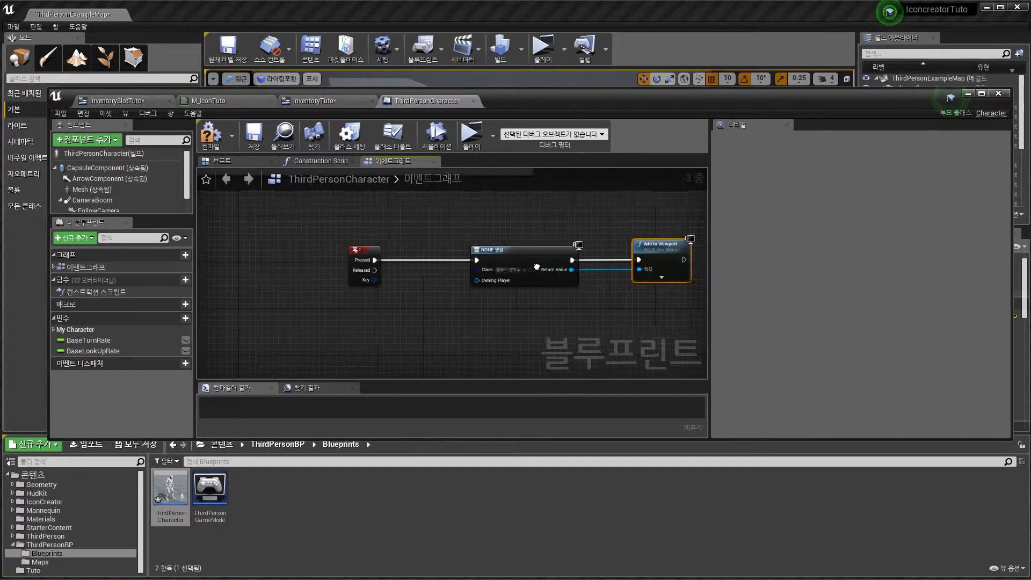
{"action": "left_click", "coordinate": [544, 269]}
{"action": "type", "text": "i"}
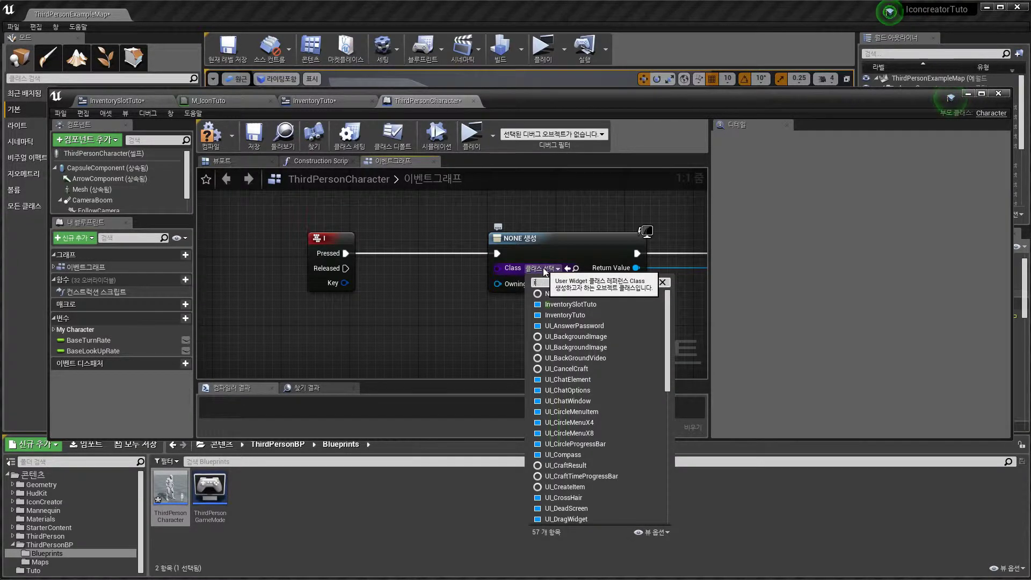
{"action": "type", "text": "nven"}
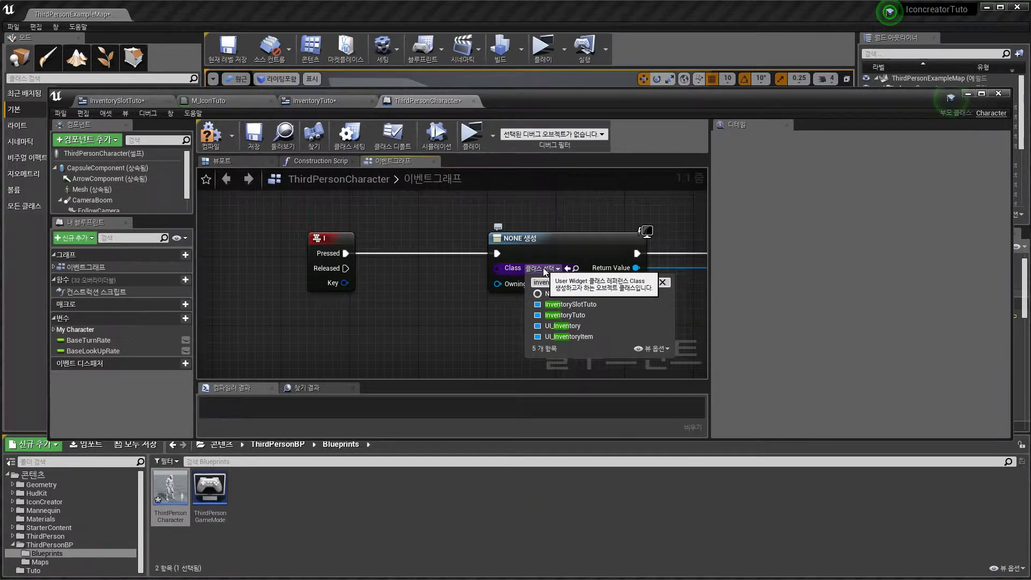
{"action": "left_click", "coordinate": [569, 314]}
Connect a Get Player Controller node to the Create Widget node's Owning Player input and run a brief play test
{"action": "left_click_drag", "start_coordinate": [496, 293], "coordinate": [439, 333]}
{"action": "type", "text": "get o"}
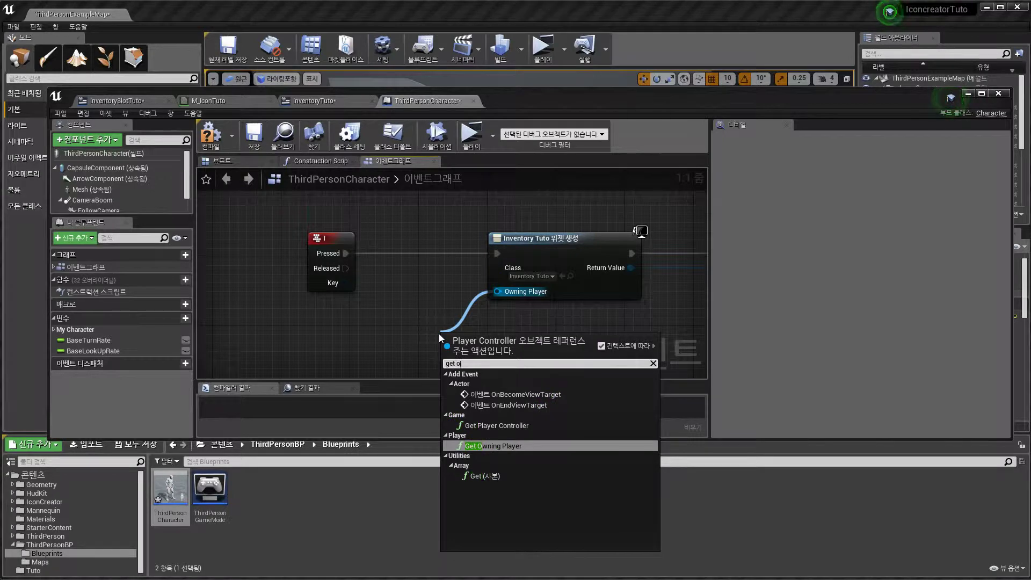
{"action": "key", "text": "BackSpace"}
{"action": "type", "text": "play"}
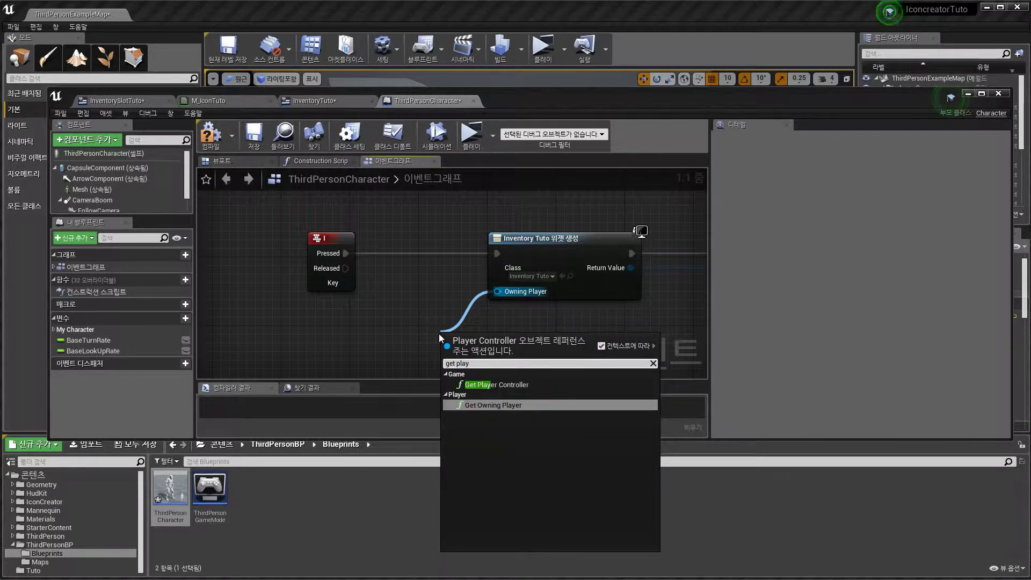
{"action": "key", "text": "Return"}
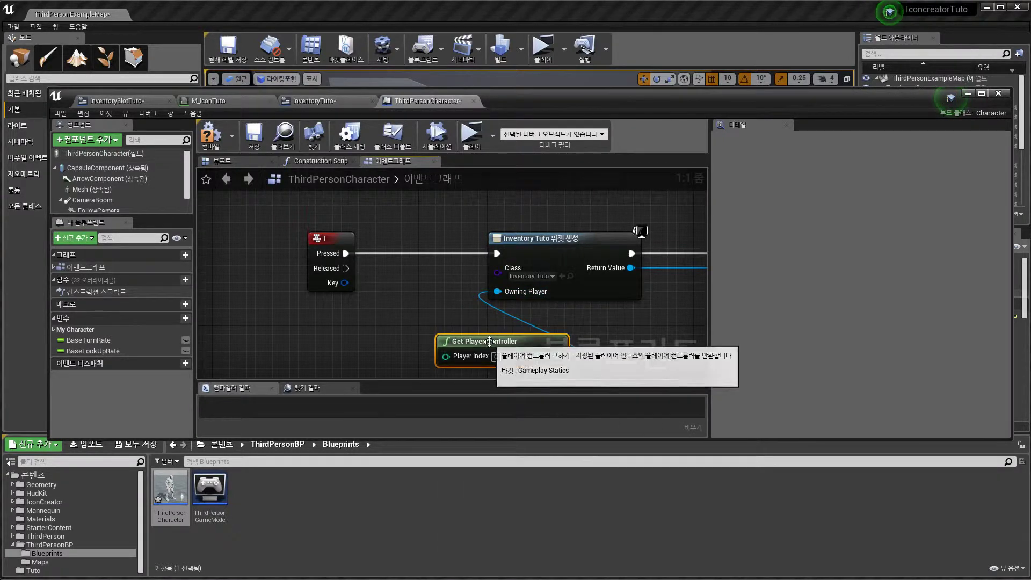
{"action": "left_click_drag", "start_coordinate": [442, 335], "coordinate": [352, 333]}
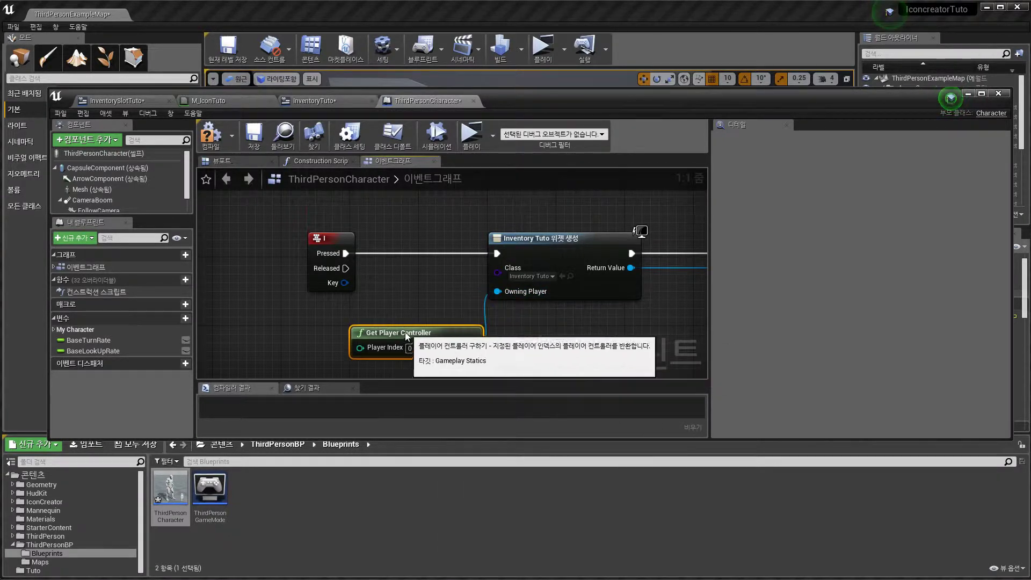
{"action": "left_click", "coordinate": [471, 134]}
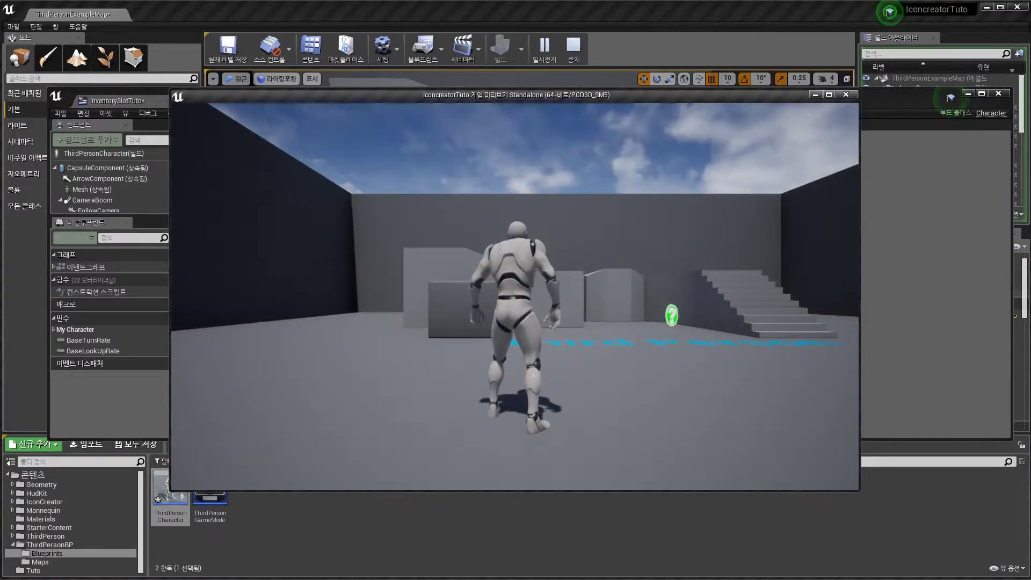
{"action": "key", "text": "Escape"}
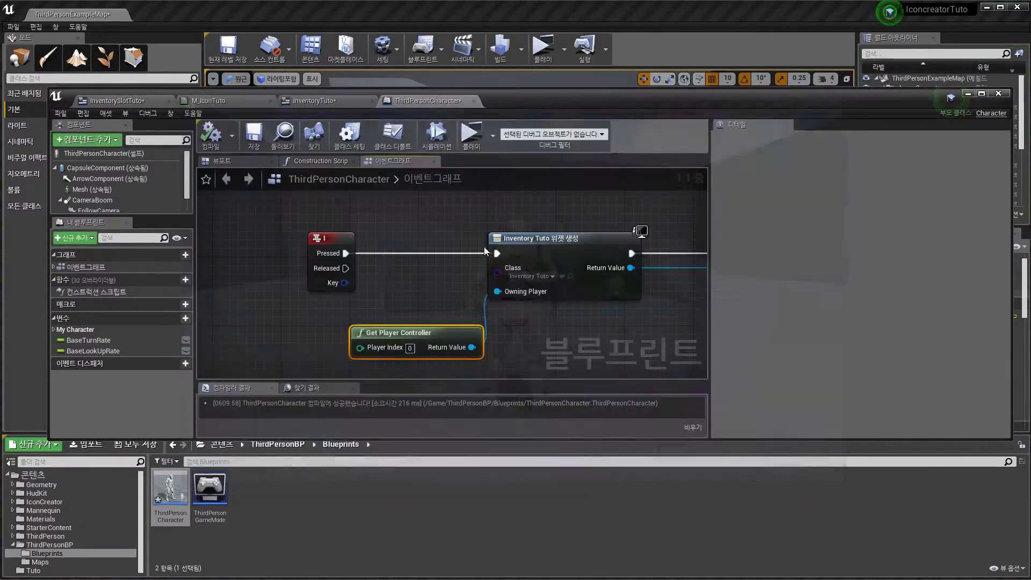
Open the InventoryTuto widget from the Tuto folder and place an Inventory Slot Tuto widget on its canvas at about X 668, Y 576
{"action": "left_click", "coordinate": [42, 570]}
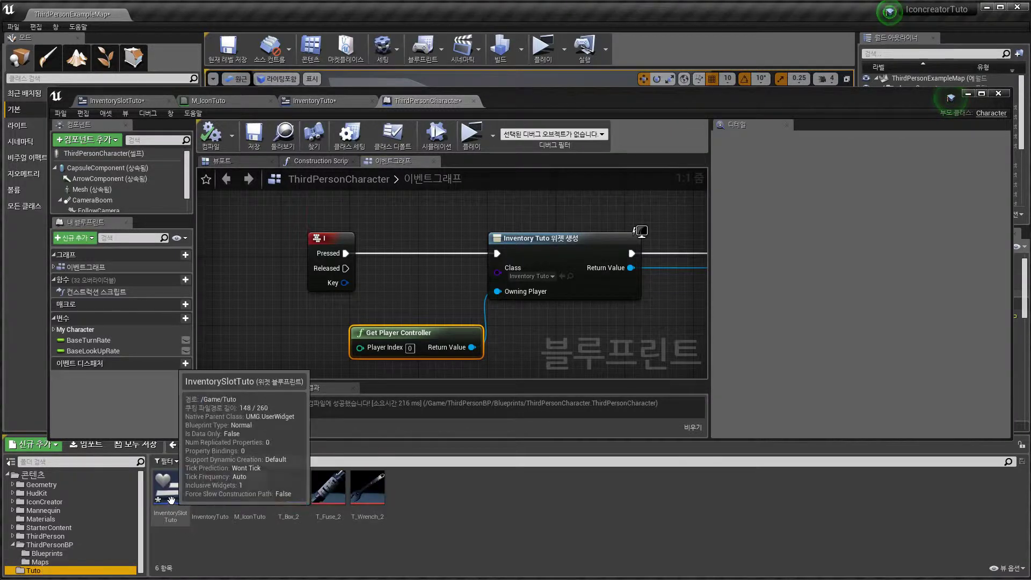
{"action": "double_click", "coordinate": [204, 492]}
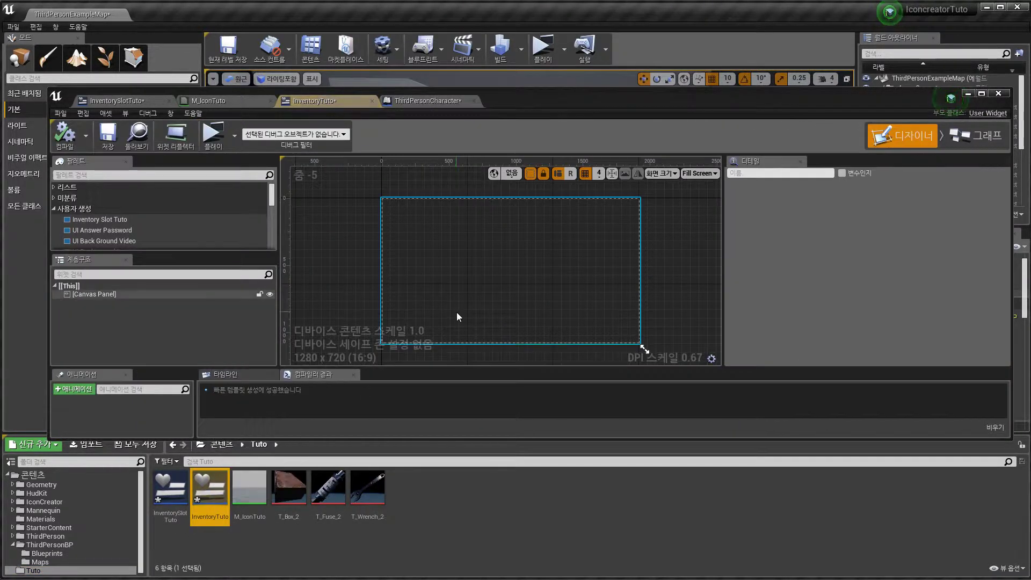
{"action": "scroll", "coordinate": [127, 218], "scroll_direction": "down", "scroll_amount": 5}
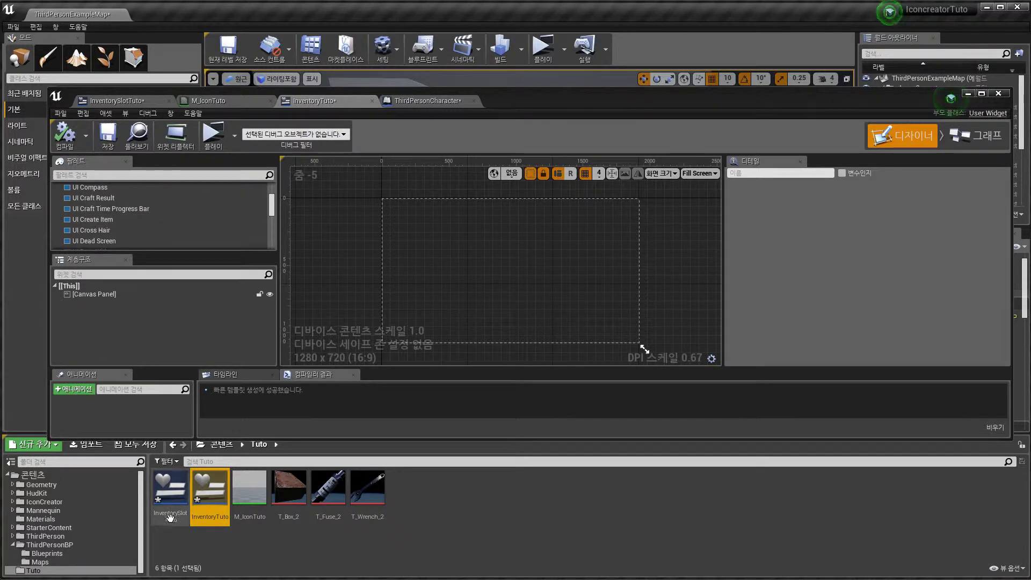
{"action": "scroll", "coordinate": [118, 224], "scroll_direction": "down", "scroll_amount": 3}
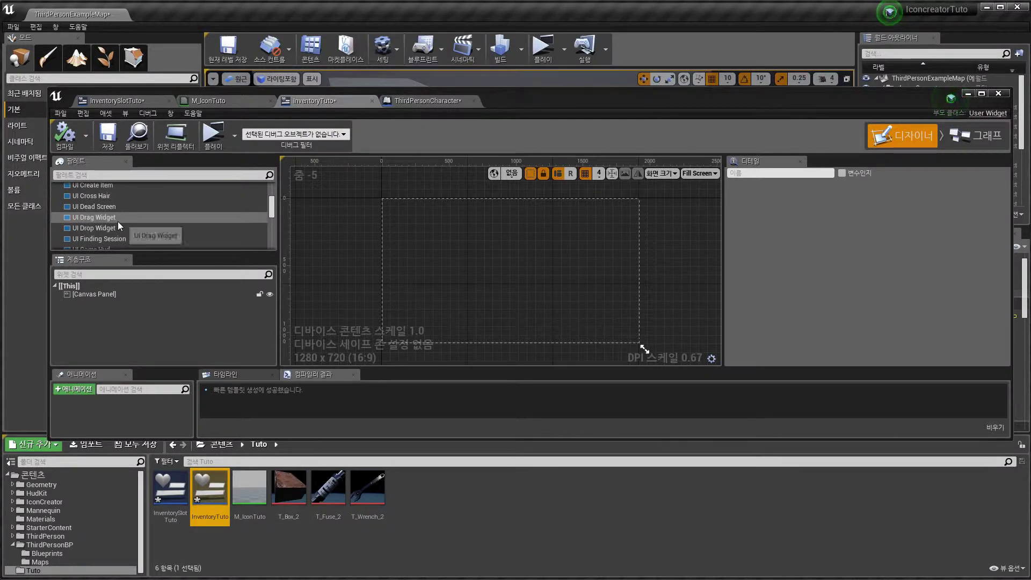
{"action": "scroll", "coordinate": [118, 221], "scroll_direction": "down", "scroll_amount": 5}
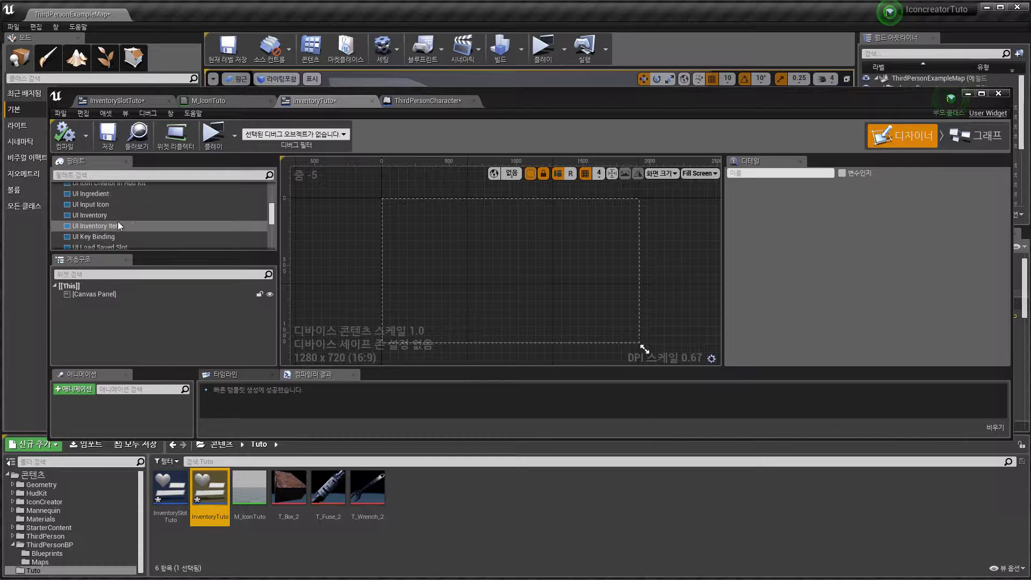
{"action": "scroll", "coordinate": [118, 221], "scroll_direction": "down", "scroll_amount": 5}
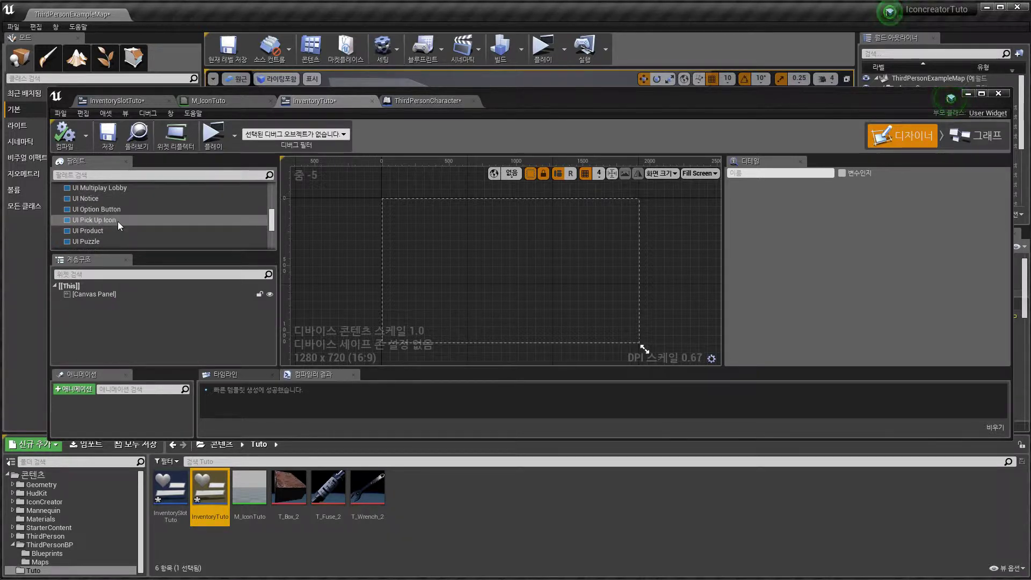
{"action": "scroll", "coordinate": [117, 221], "scroll_direction": "down", "scroll_amount": 5}
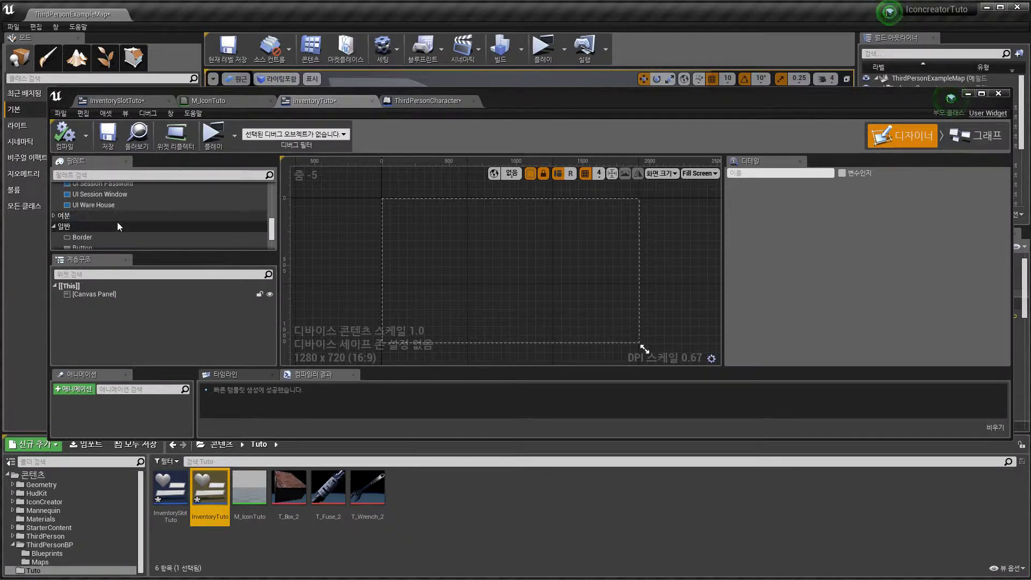
{"action": "scroll", "coordinate": [116, 221], "scroll_direction": "up", "scroll_amount": 6}
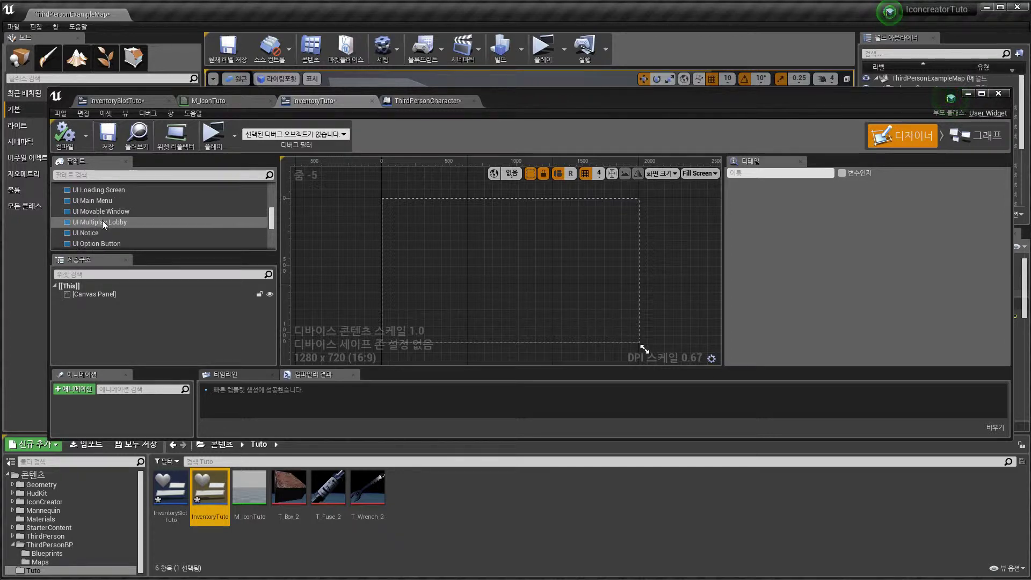
{"action": "scroll", "coordinate": [102, 221], "scroll_direction": "up", "scroll_amount": 3}
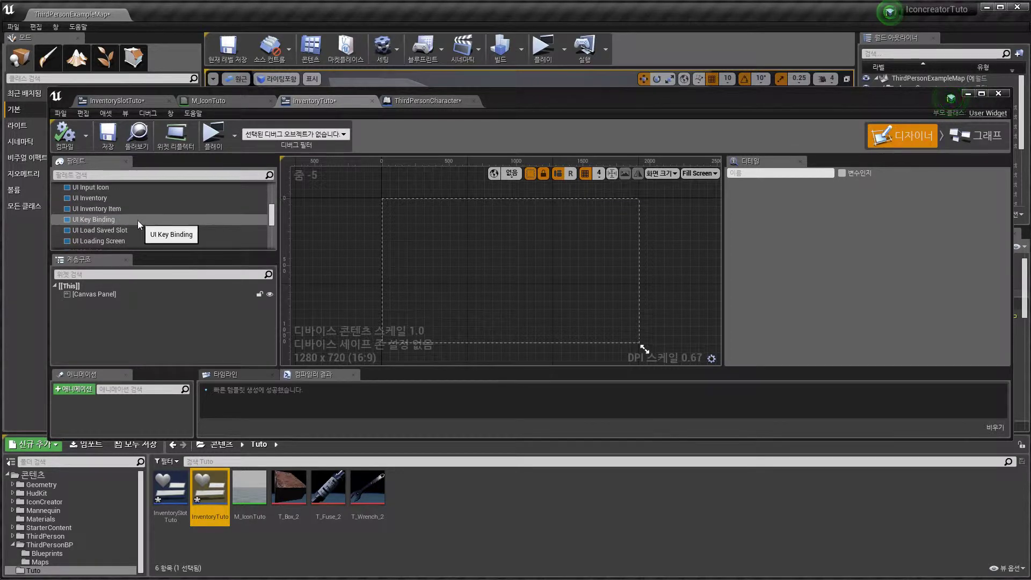
{"action": "left_click", "coordinate": [115, 230]}
{"action": "scroll", "coordinate": [110, 227], "scroll_direction": "up", "scroll_amount": 1}
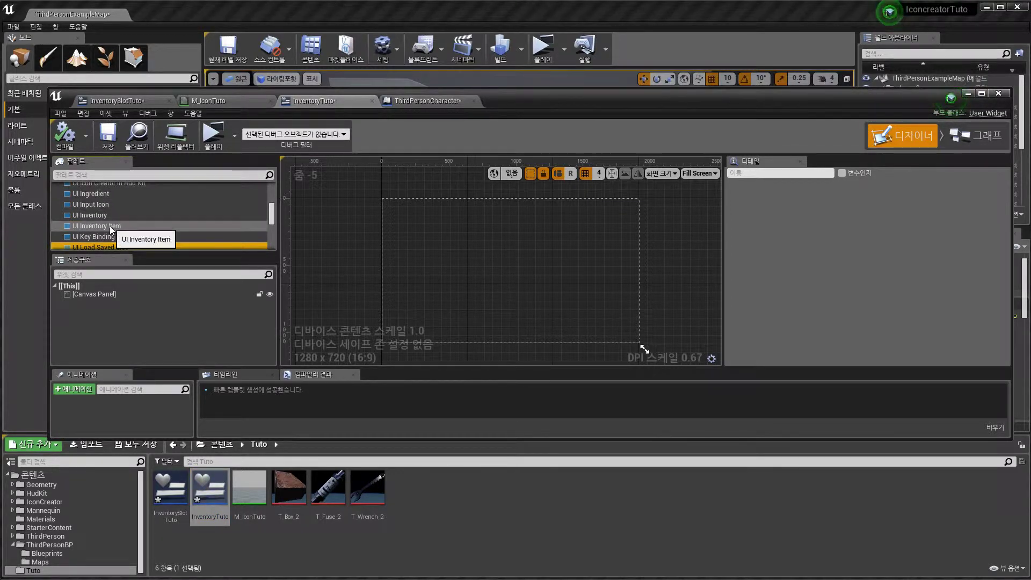
{"action": "scroll", "coordinate": [110, 228], "scroll_direction": "up", "scroll_amount": 6}
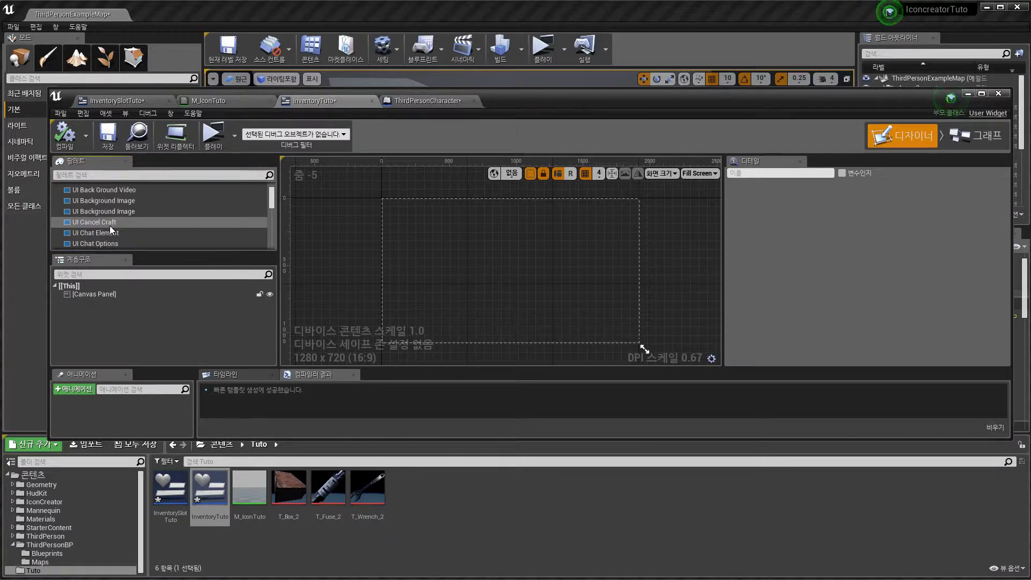
{"action": "scroll", "coordinate": [110, 225], "scroll_direction": "up", "scroll_amount": 2}
{"action": "left_click_drag", "start_coordinate": [110, 223], "coordinate": [473, 277]}
{"action": "scroll", "coordinate": [481, 277], "scroll_direction": "up", "scroll_amount": 4}
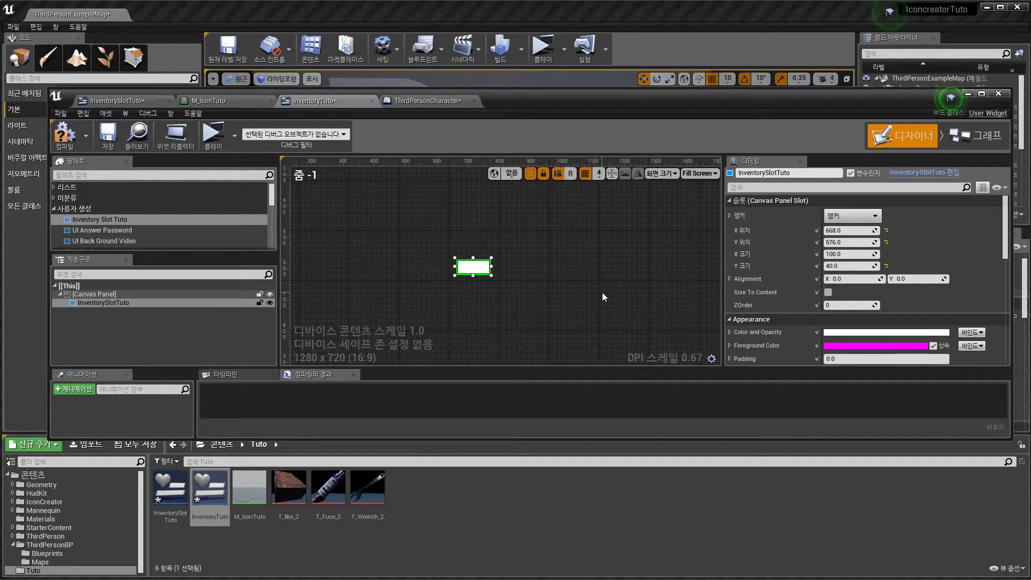
Set the first inventory slot's Y size to 100
{"action": "left_click", "coordinate": [831, 266]}
{"action": "type", "text": "100"}
{"action": "key", "text": "Return"}
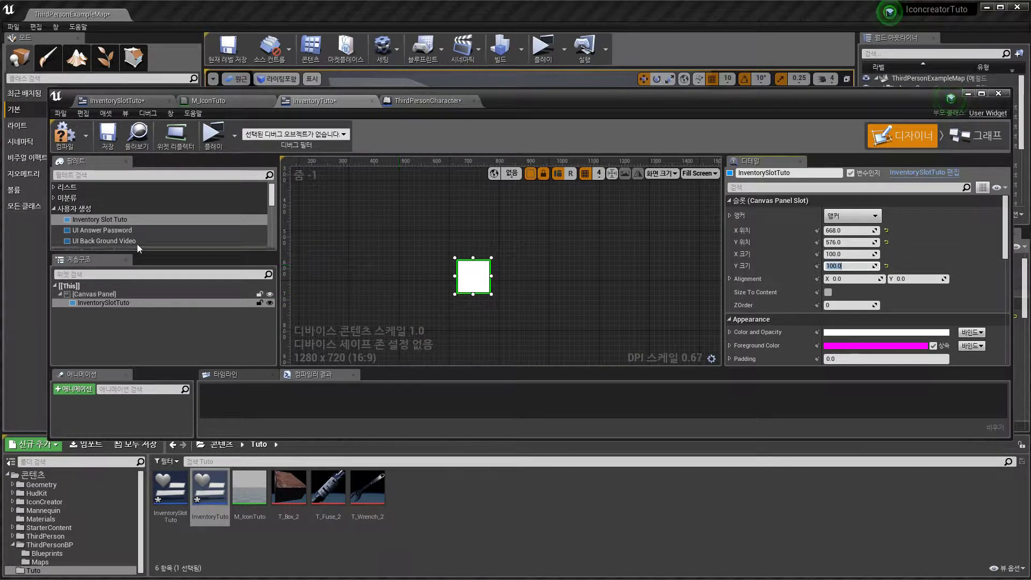
Add a second and third Inventory Slot Tuto in the row at about X 824 and X 988, each with Y size 100
{"action": "left_click_drag", "start_coordinate": [105, 219], "coordinate": [512, 263]}
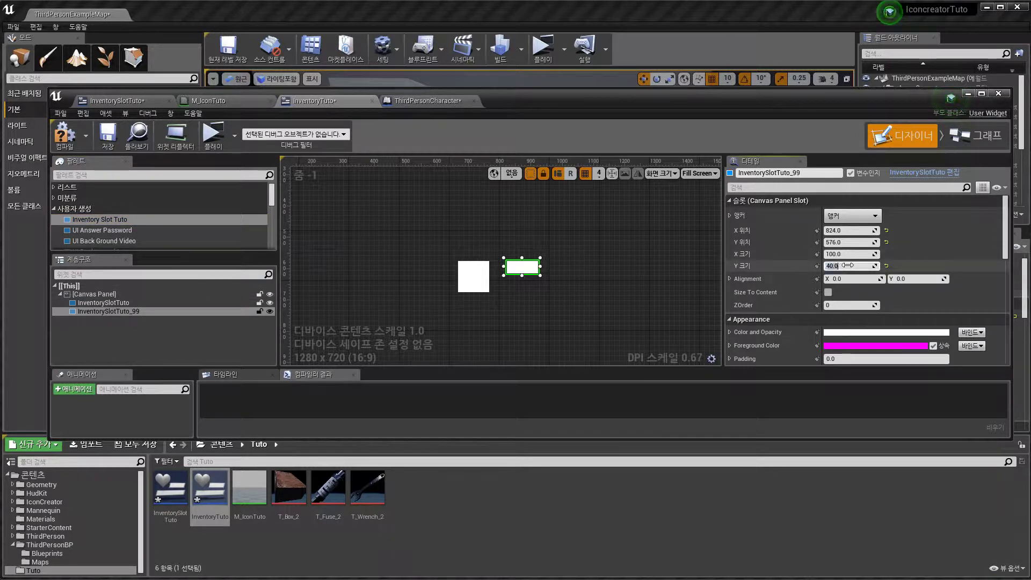
{"action": "type", "text": "100"}
{"action": "key", "text": "Return"}
{"action": "left_click_drag", "start_coordinate": [142, 218], "coordinate": [563, 266]}
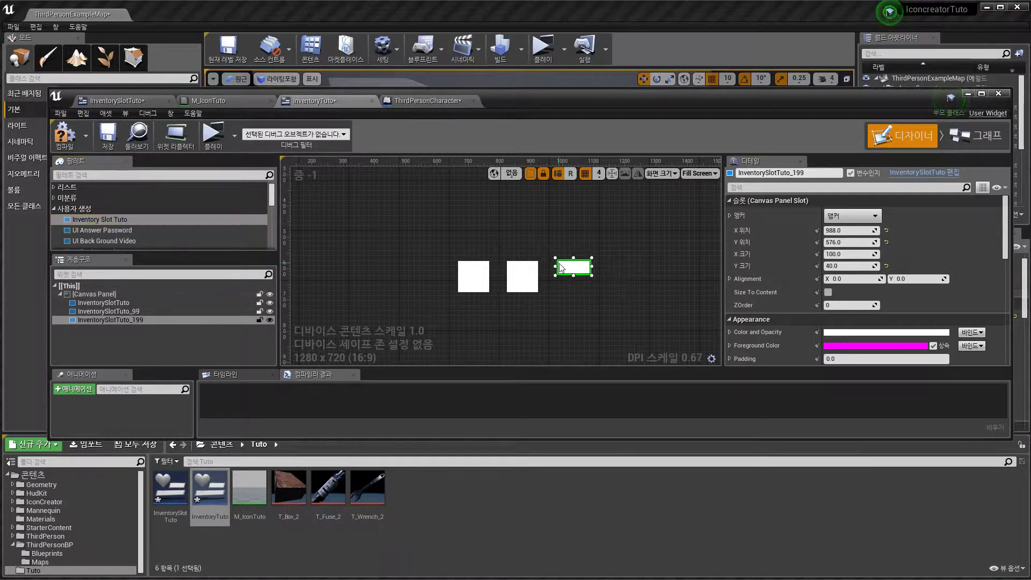
{"action": "left_click", "coordinate": [858, 267]}
{"action": "type", "text": "100"}
{"action": "key", "text": "Return"}
Add a fourth and fifth Inventory Slot Tuto in the row at about X 1144 and X 1304, each with Y size 100
{"action": "left_click_drag", "start_coordinate": [143, 221], "coordinate": [610, 267]}
{"action": "left_click", "coordinate": [834, 265]}
{"action": "type", "text": "1"}
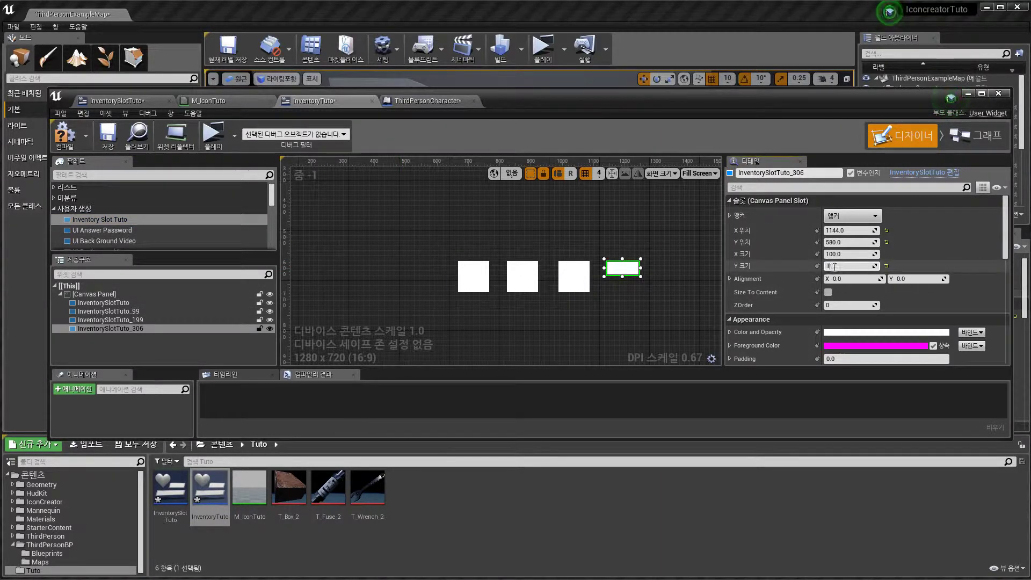
{"action": "type", "text": "00"}
{"action": "key", "text": "Return"}
{"action": "left_click_drag", "start_coordinate": [178, 220], "coordinate": [655, 259]}
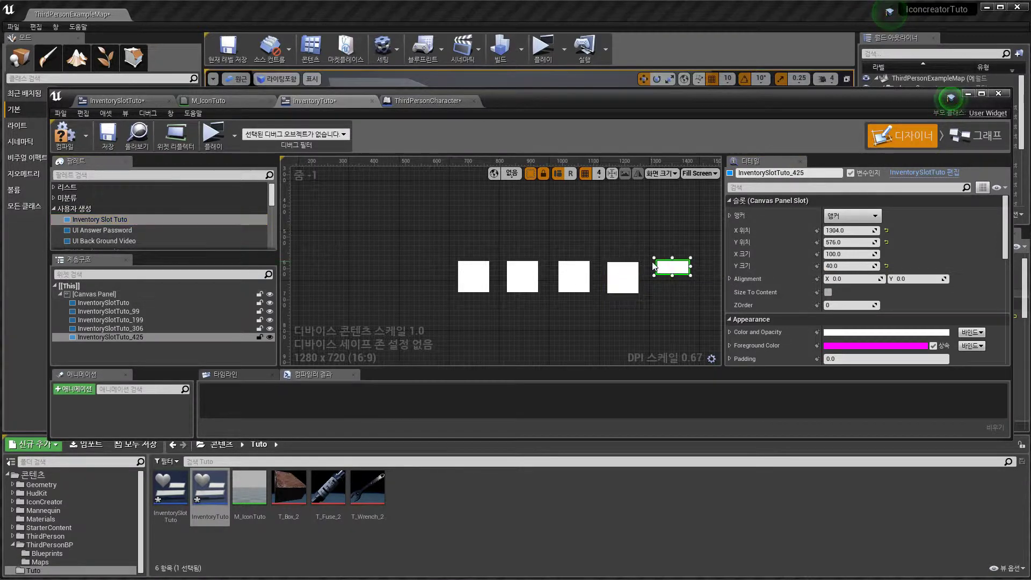
{"action": "left_click", "coordinate": [822, 267]}
{"action": "type", "text": "100"}
{"action": "key", "text": "Return"}
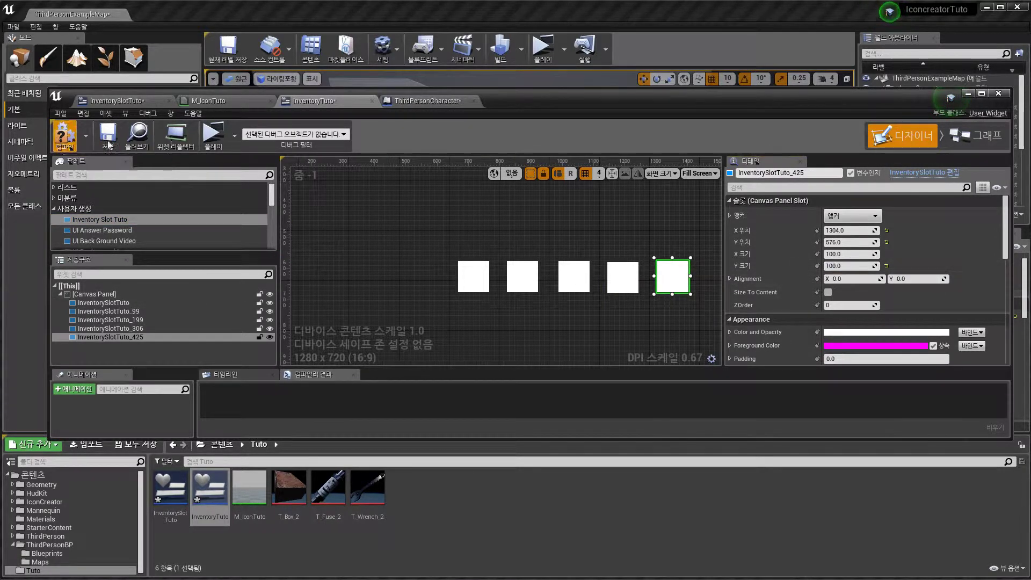
Play the level to check the inventory slots on screen while moving the character, and end the session
{"action": "left_click", "coordinate": [213, 135]}
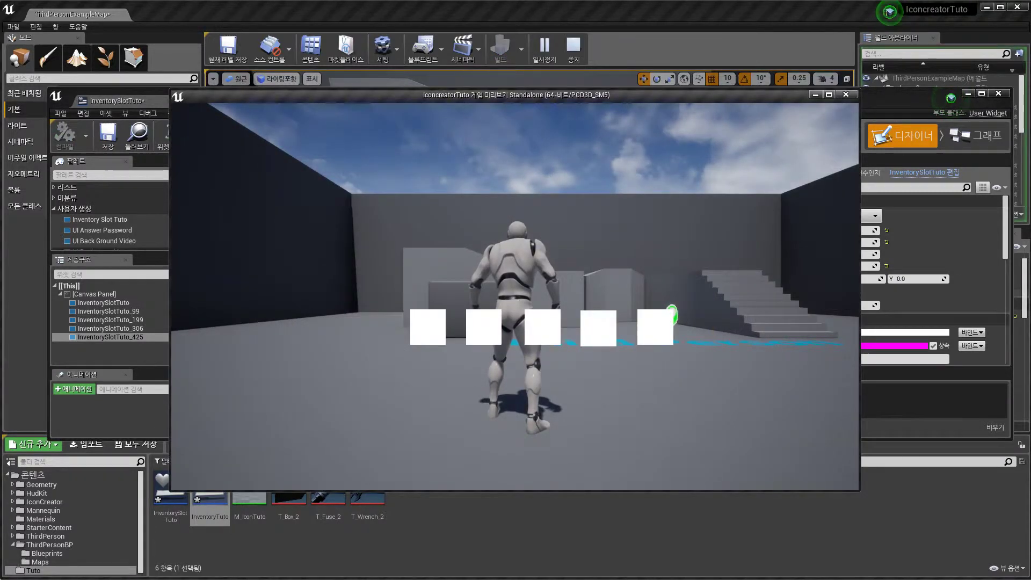
{"action": "key", "text": "d"}
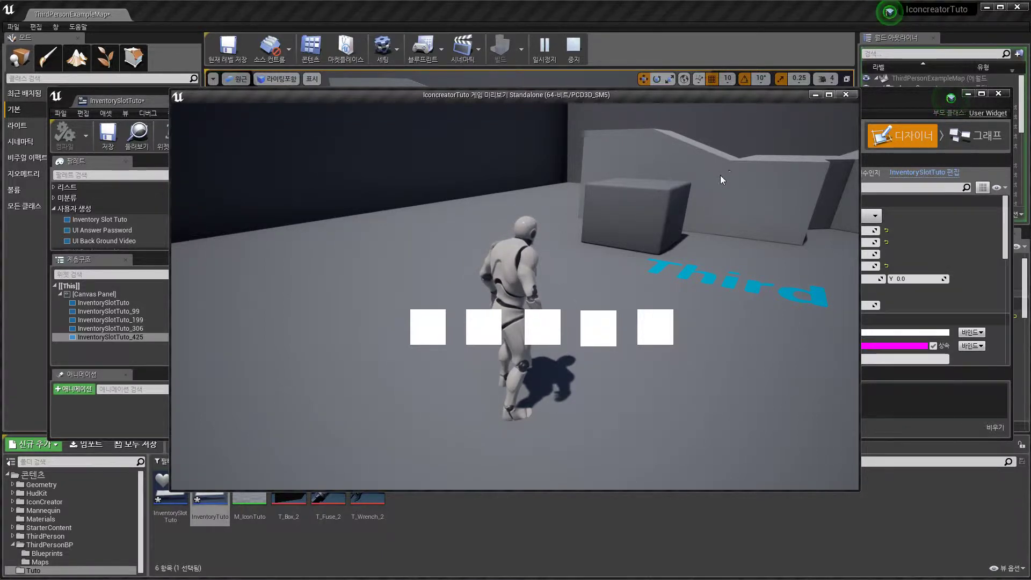
{"action": "key", "text": "Escape"}
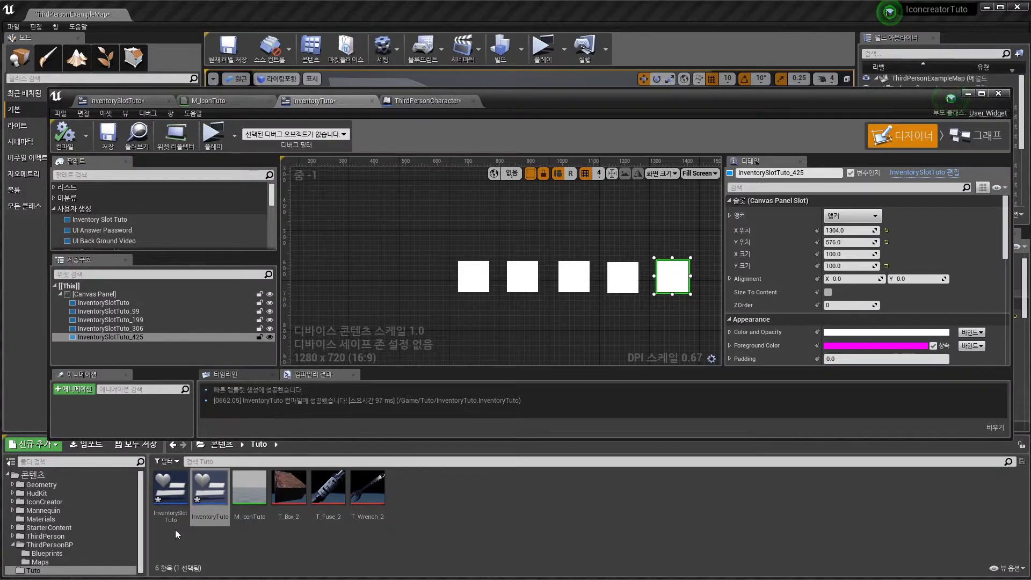
Open the InventorySlotTuto widget's event graph and delete the Tick event node
{"action": "left_click", "coordinate": [172, 514]}
{"action": "double_click", "coordinate": [172, 514]}
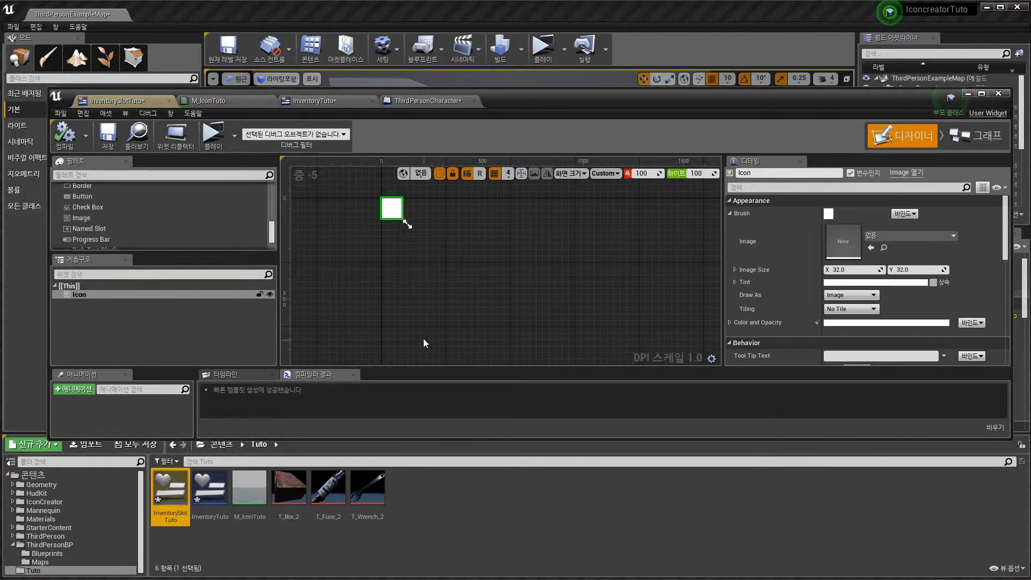
{"action": "left_click", "coordinate": [975, 135]}
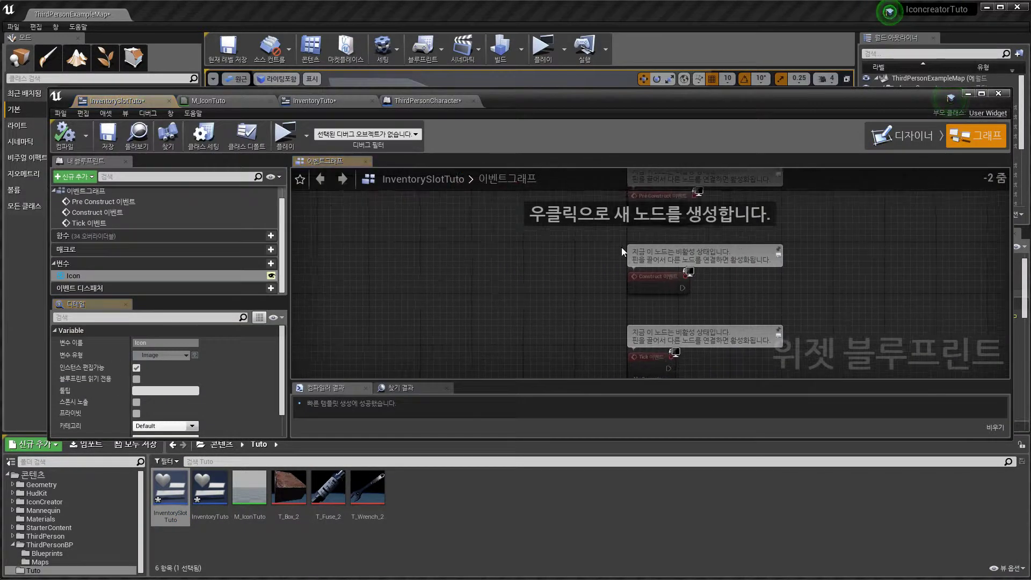
{"action": "right_click_drag", "start_coordinate": [520, 290], "coordinate": [414, 313]}
{"action": "left_click", "coordinate": [499, 266]}
{"action": "key", "text": "Delete"}
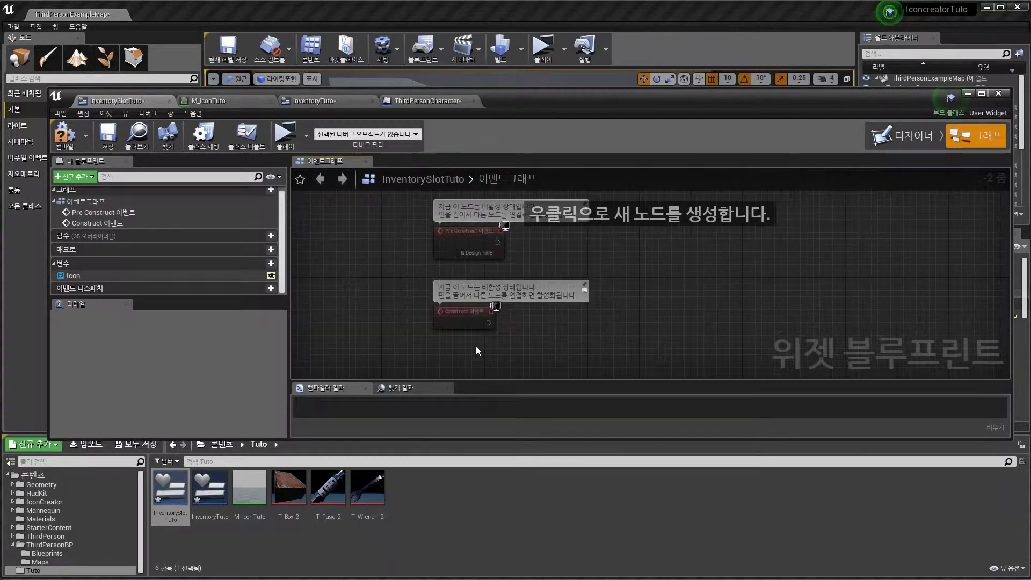
Delete the Pre Construct event node from the InventorySlotTuto event graph
{"action": "left_click", "coordinate": [502, 252]}
{"action": "key", "text": "Delete"}
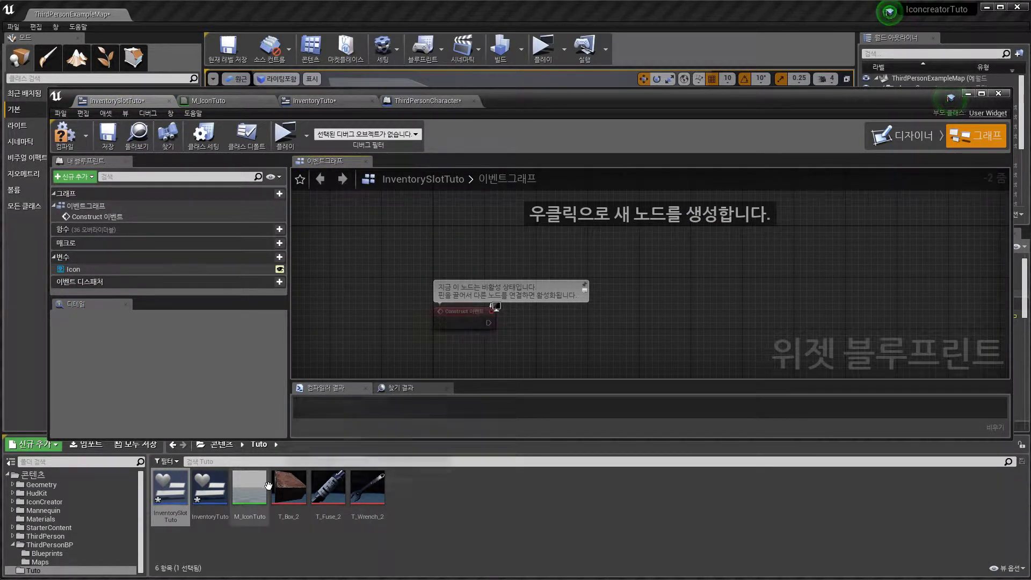
{"action": "right_click", "coordinate": [476, 500]}
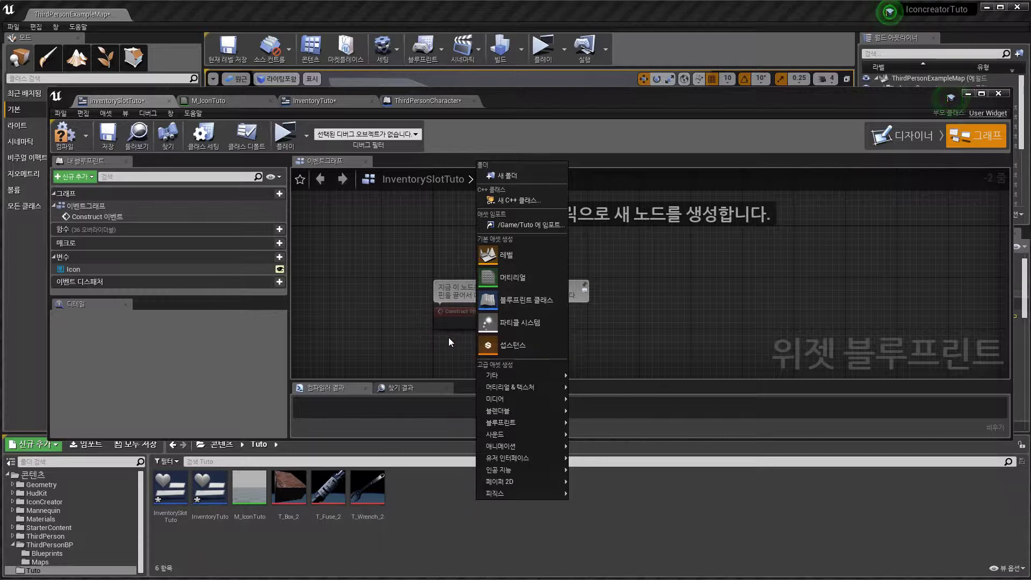
{"action": "left_click", "coordinate": [426, 545]}
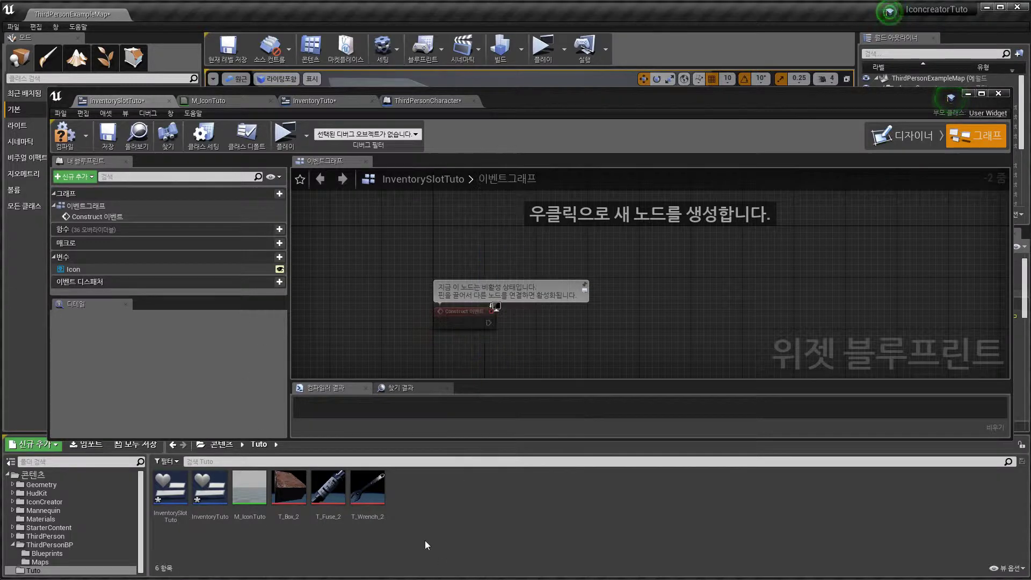
Create a structure asset named Struct_InventoryTuto in the Tuto folder
{"action": "right_click", "coordinate": [429, 504]}
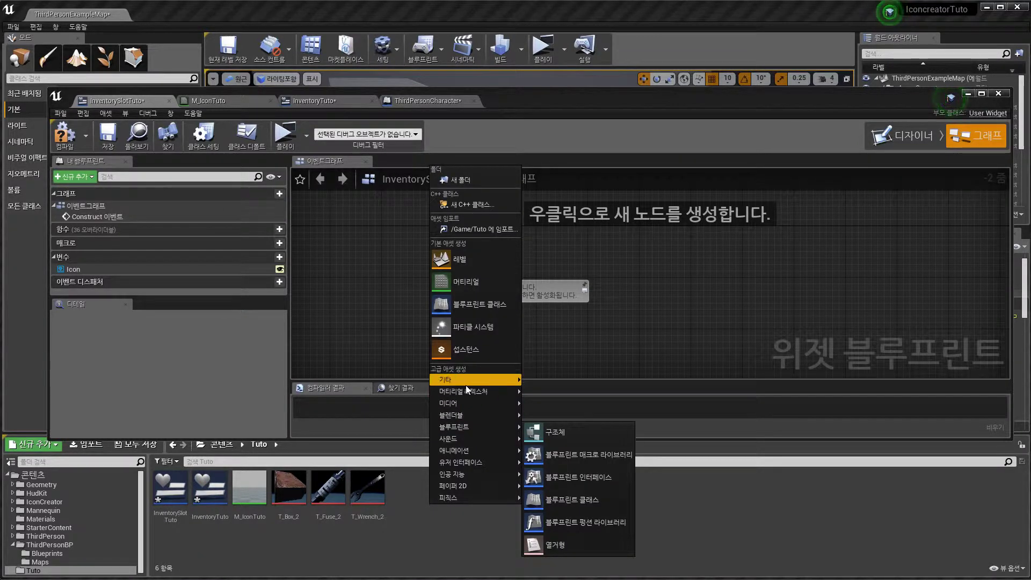
{"action": "mouse_move", "coordinate": [460, 416]}
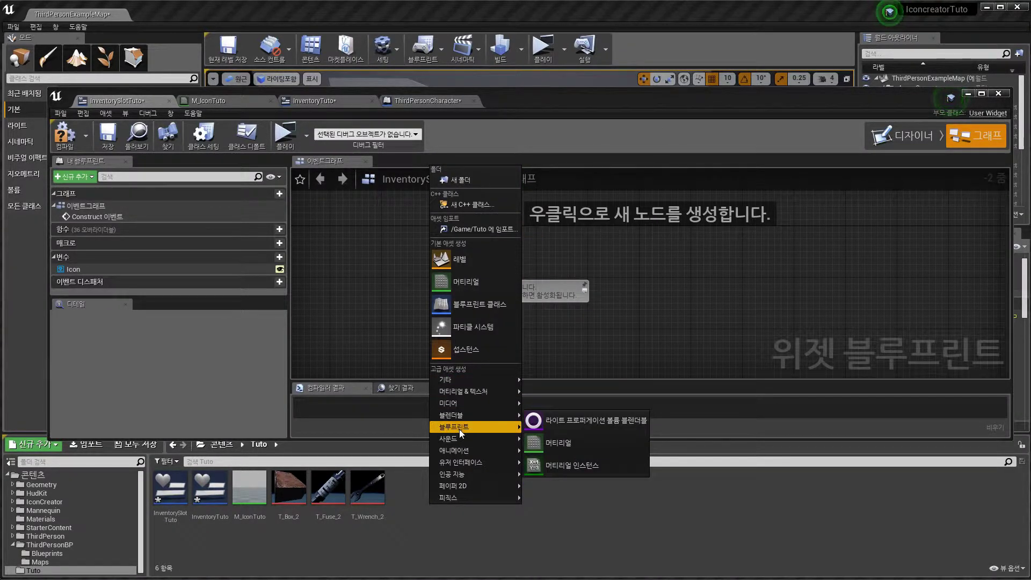
{"action": "left_click", "coordinate": [558, 433]}
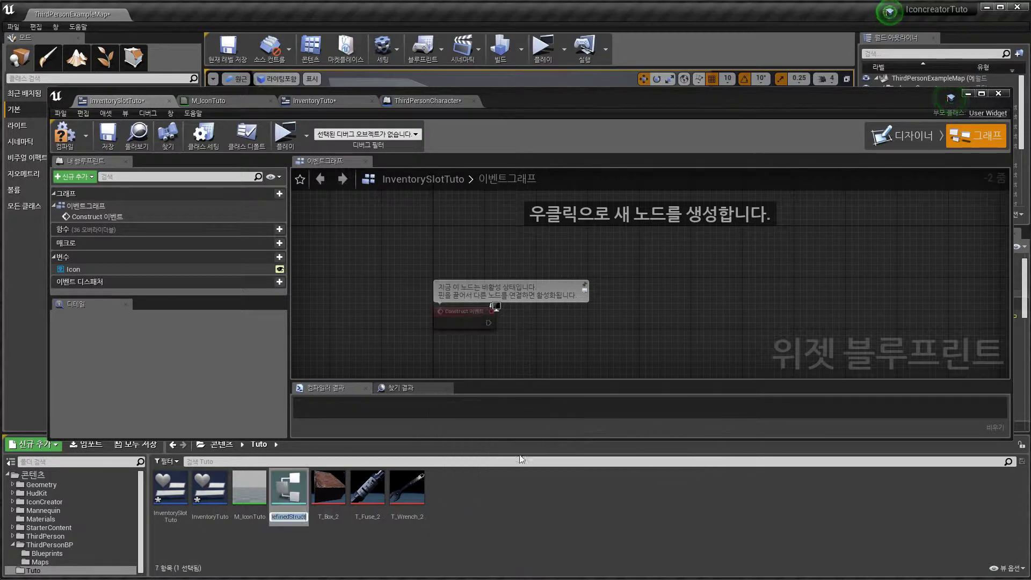
{"action": "type", "text": "S"}
{"action": "type", "text": "truct_Inven"}
{"action": "type", "text": "toryTuto"}
{"action": "key", "text": "Return"}
Create a data table named itemsDT in the Tuto folder, using Struct Inventory Tuto as its row structure
{"action": "right_click", "coordinate": [461, 479]}
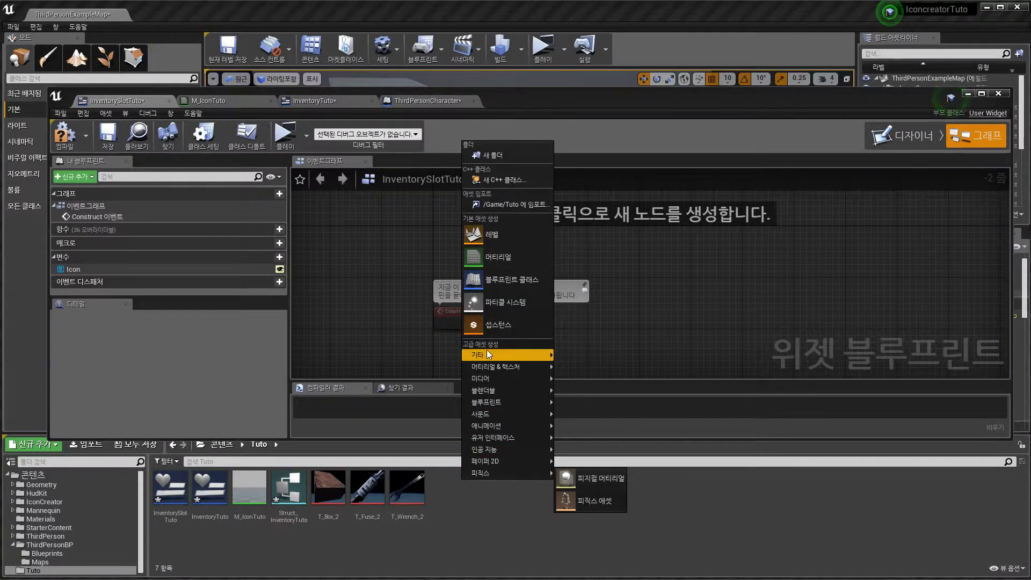
{"action": "mouse_move", "coordinate": [486, 353]}
{"action": "left_click", "coordinate": [608, 164]}
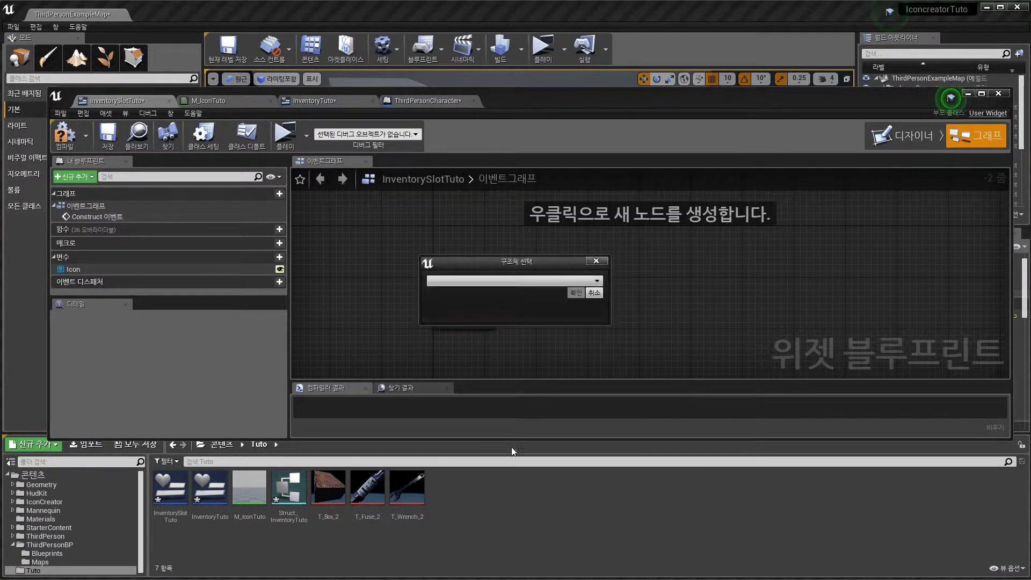
{"action": "left_click", "coordinate": [558, 279]}
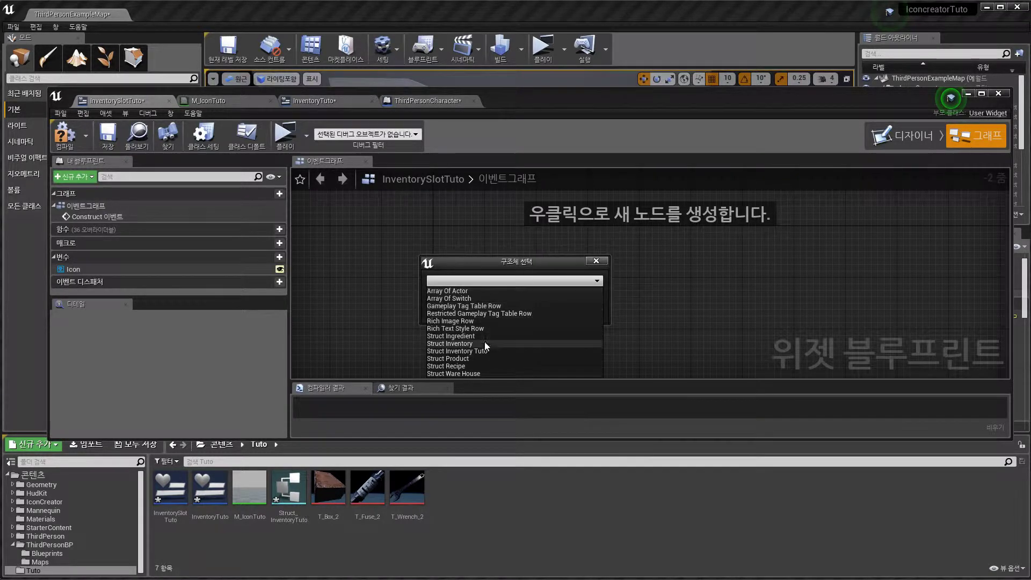
{"action": "left_click", "coordinate": [457, 351]}
{"action": "left_click", "coordinate": [571, 294]}
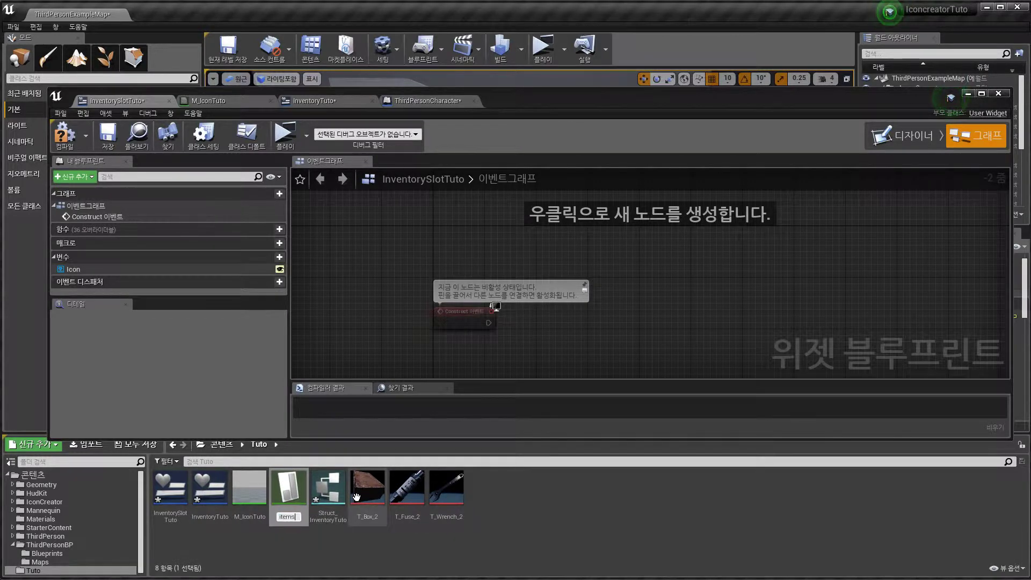
{"action": "type", "text": "itemsDT"}
{"action": "key", "text": "Return"}
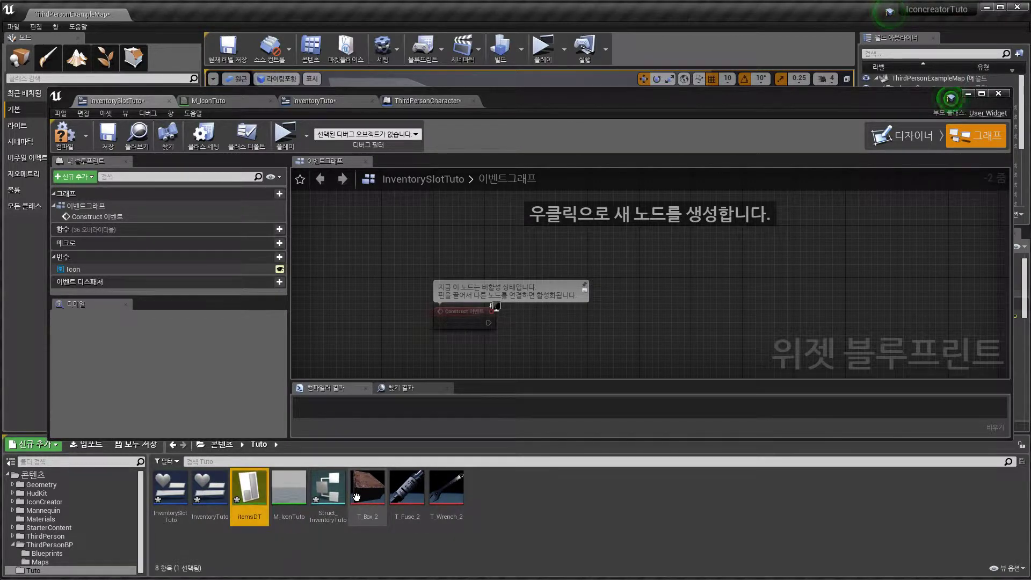
Open the itemsDT data table, add a new row to it, and close the editor window
{"action": "double_click", "coordinate": [252, 492]}
{"action": "left_click", "coordinate": [59, 303]}
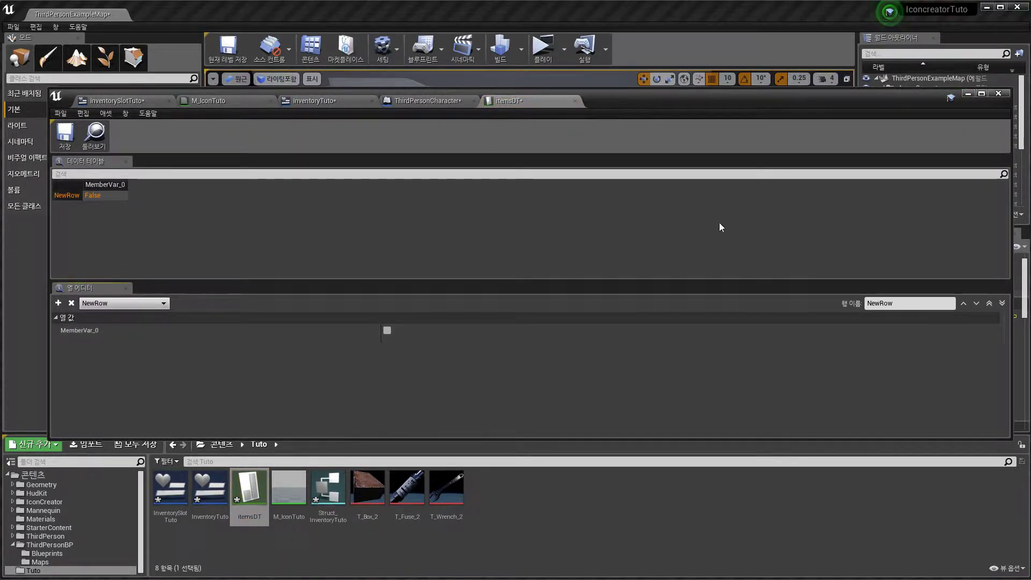
{"action": "left_click", "coordinate": [998, 94]}
Open Struct_InventoryTuto, rename its first member variable ItemId, and change its type to Text
{"action": "double_click", "coordinate": [338, 488]}
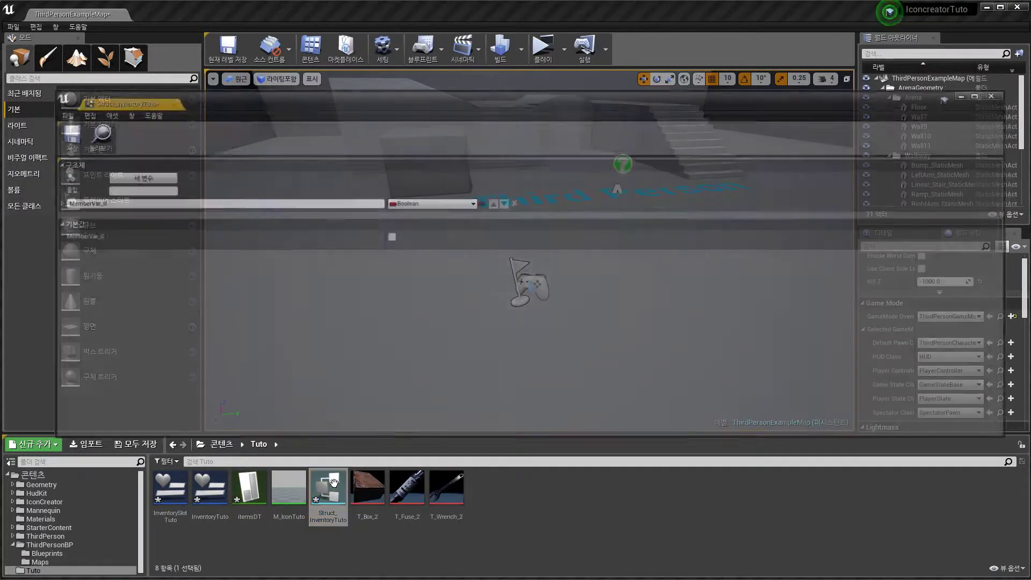
{"action": "left_click", "coordinate": [112, 203]}
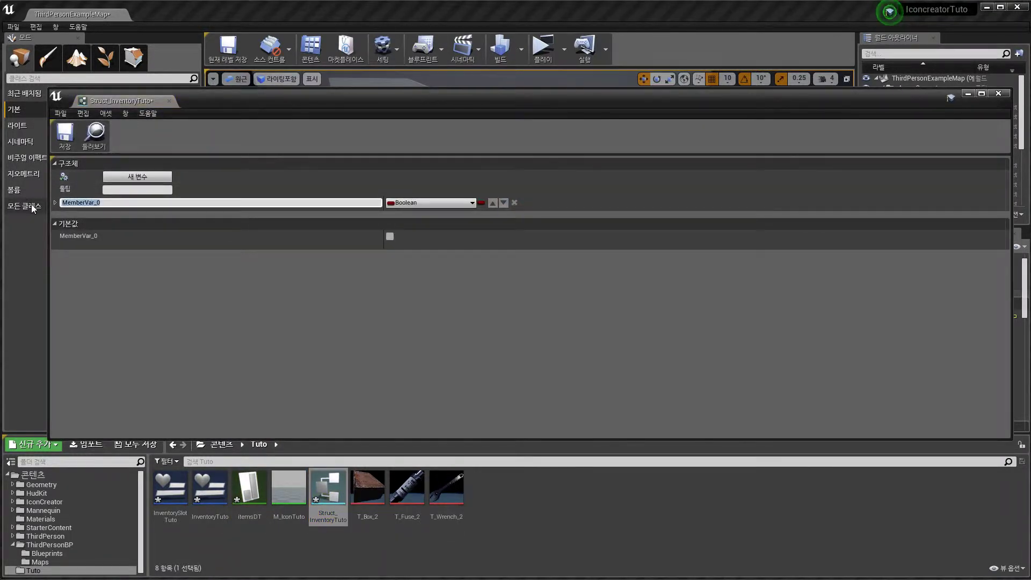
{"action": "type", "text": "ItemId"}
{"action": "key", "text": "Return"}
{"action": "left_click", "coordinate": [410, 203]}
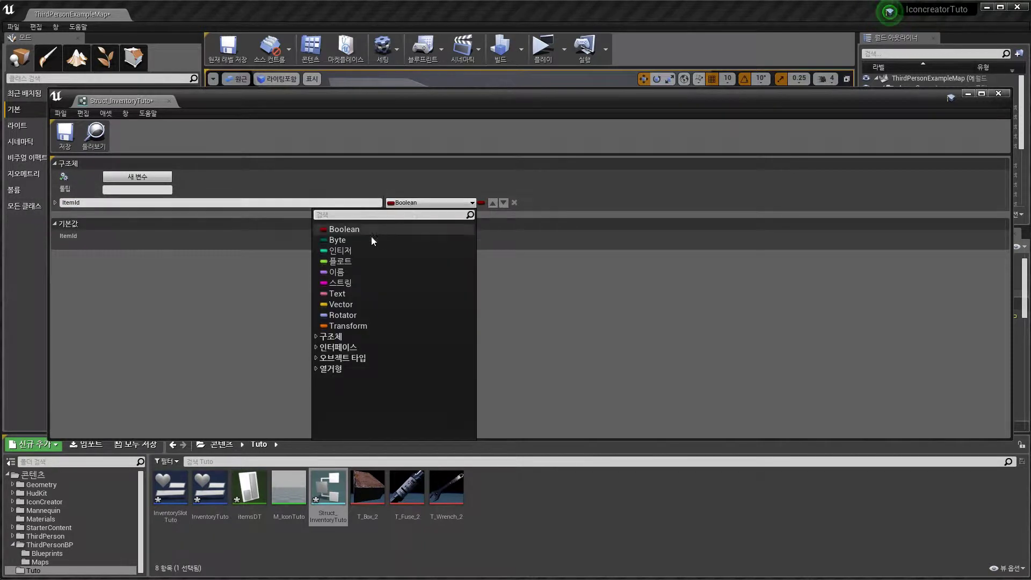
{"action": "left_click", "coordinate": [337, 293]}
Add a second member variable to the structure and name it Icon
{"action": "left_click", "coordinate": [137, 177]}
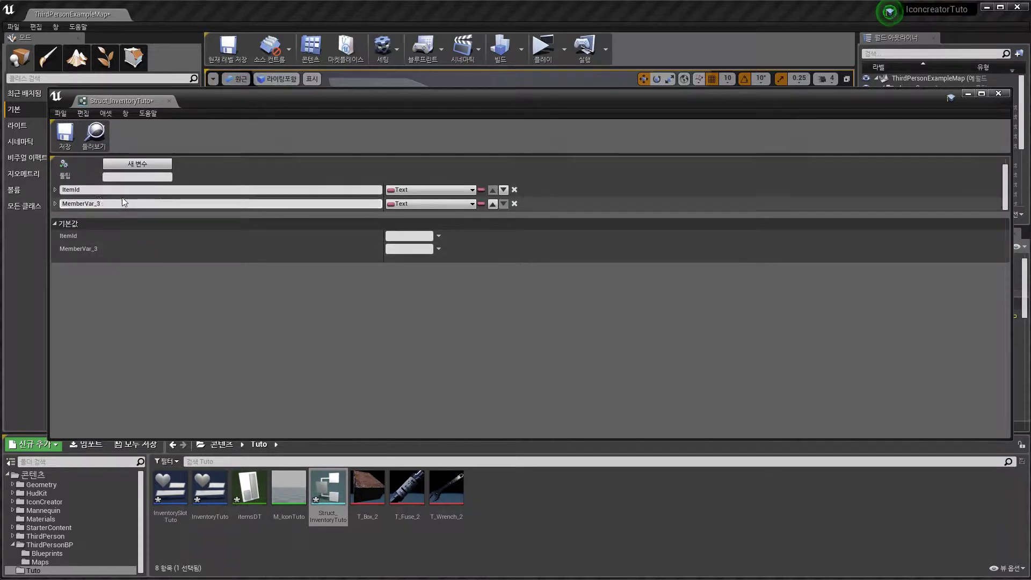
{"action": "left_click", "coordinate": [99, 204]}
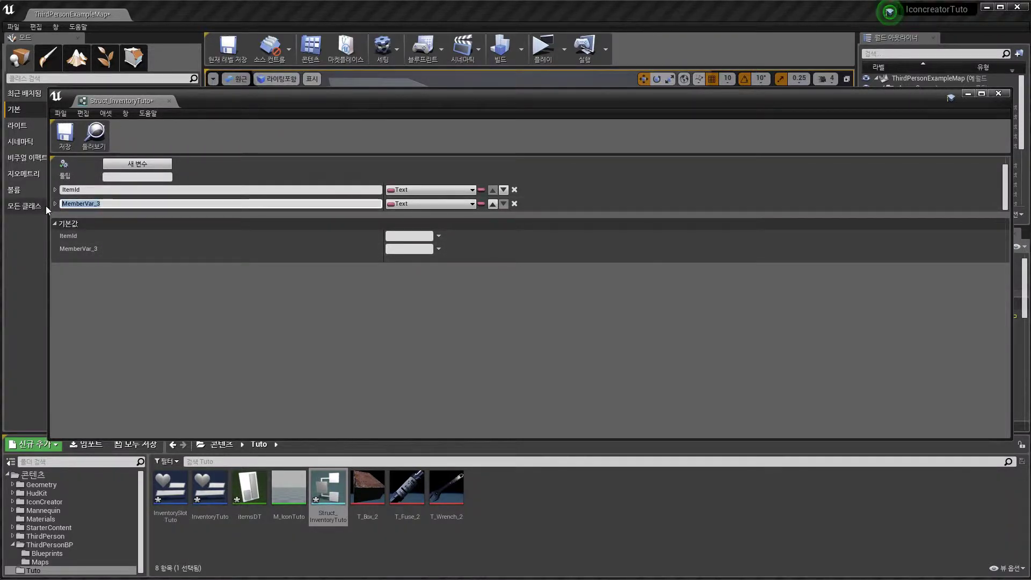
{"action": "key", "text": "BackSpace"}
{"action": "type", "text": "Icon"}
{"action": "key", "text": "Return"}
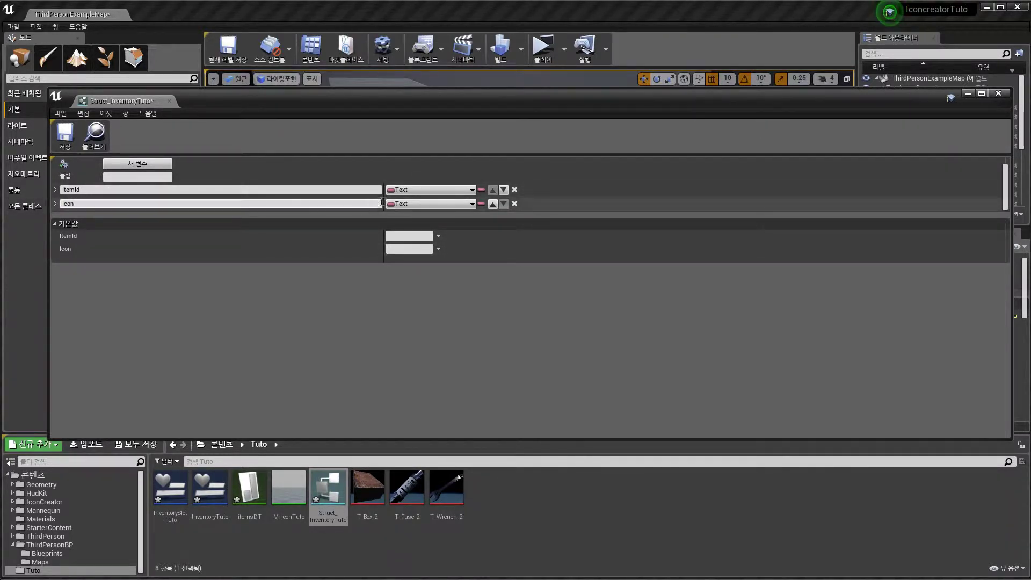
Change the Icon variable's type to a Texture 2D object reference, then save and close the structure
{"action": "left_click", "coordinate": [407, 204]}
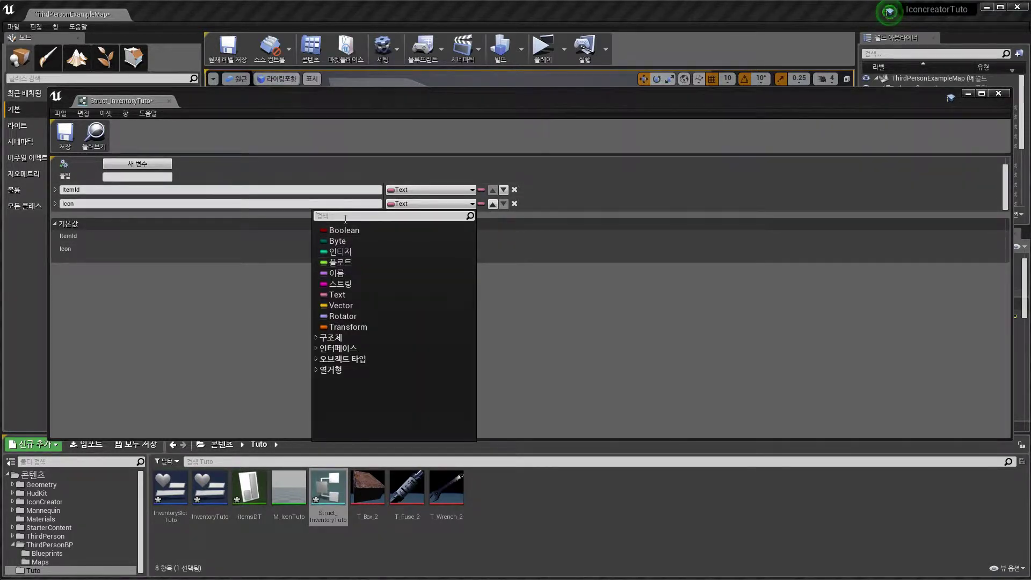
{"action": "type", "text": "texture"}
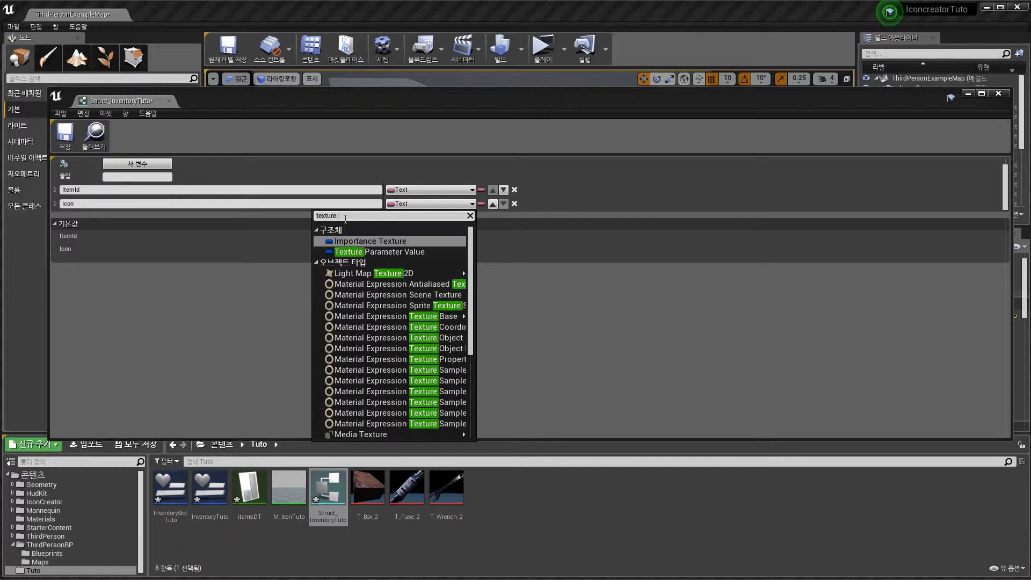
{"action": "type", "text": " 2d"}
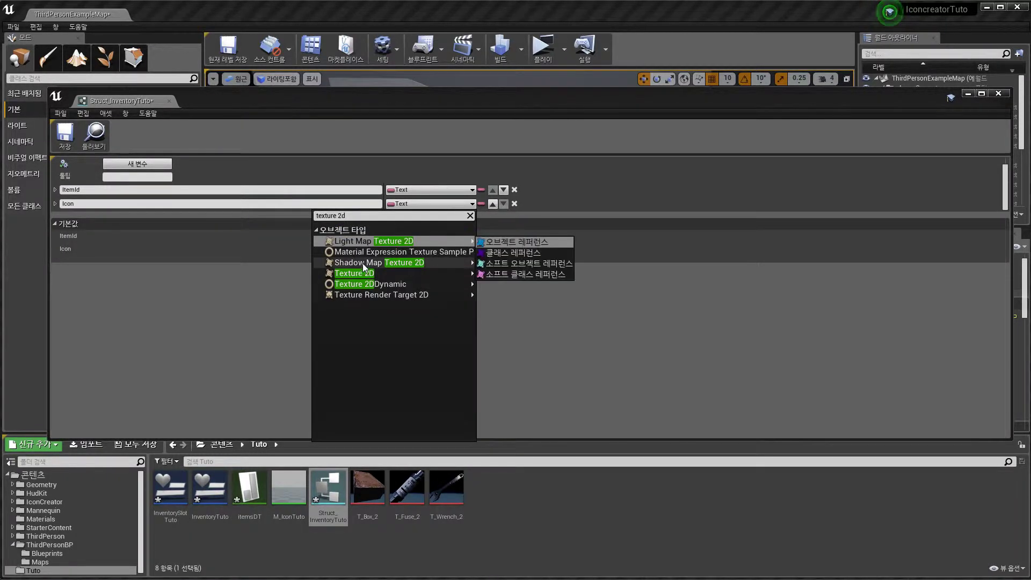
{"action": "mouse_move", "coordinate": [354, 273]}
{"action": "left_click", "coordinate": [500, 240]}
{"action": "left_click", "coordinate": [65, 135]}
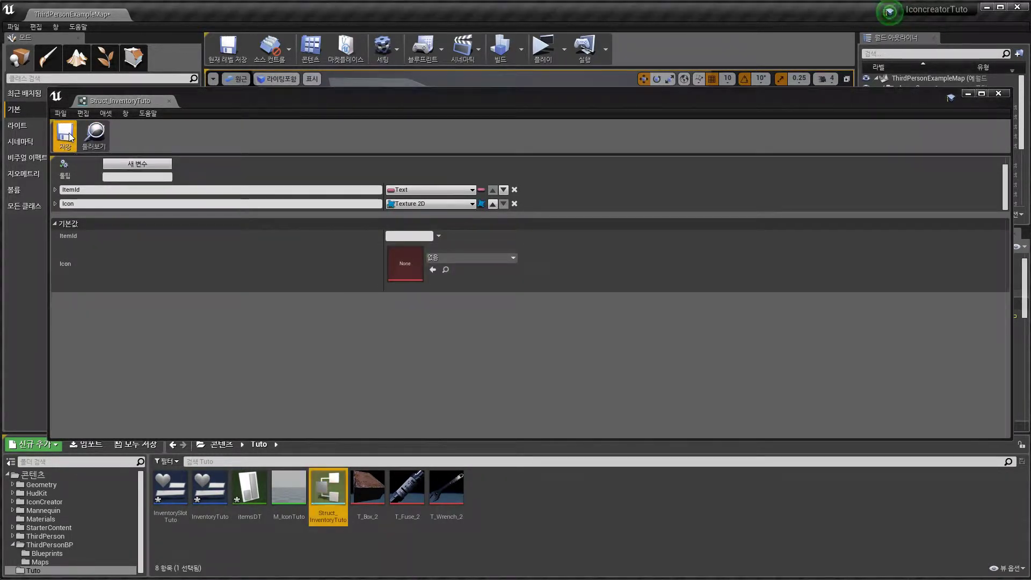
{"action": "left_click", "coordinate": [999, 94]}
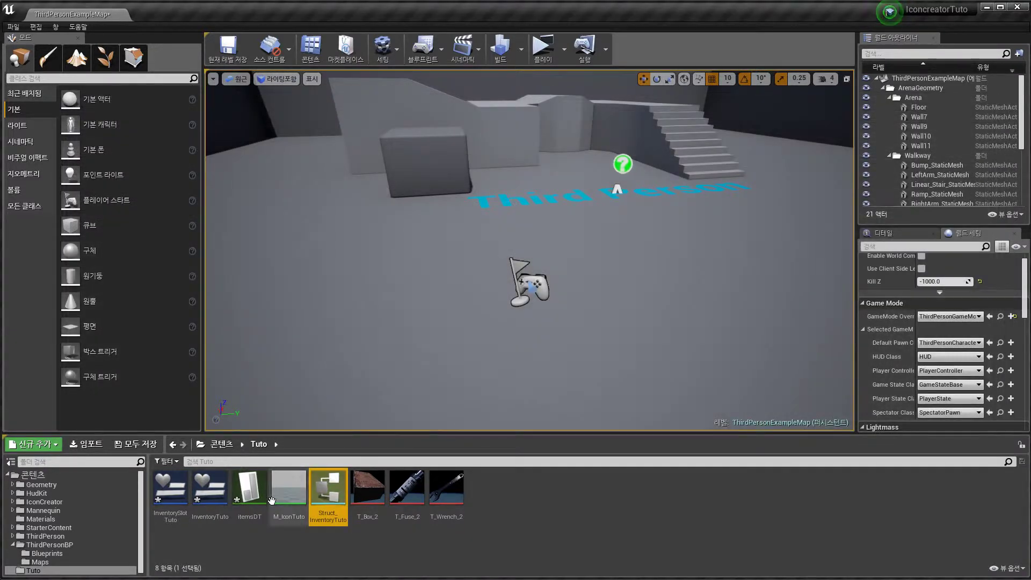
Open the itemsDT data table and rename its row Fuse
{"action": "double_click", "coordinate": [249, 489]}
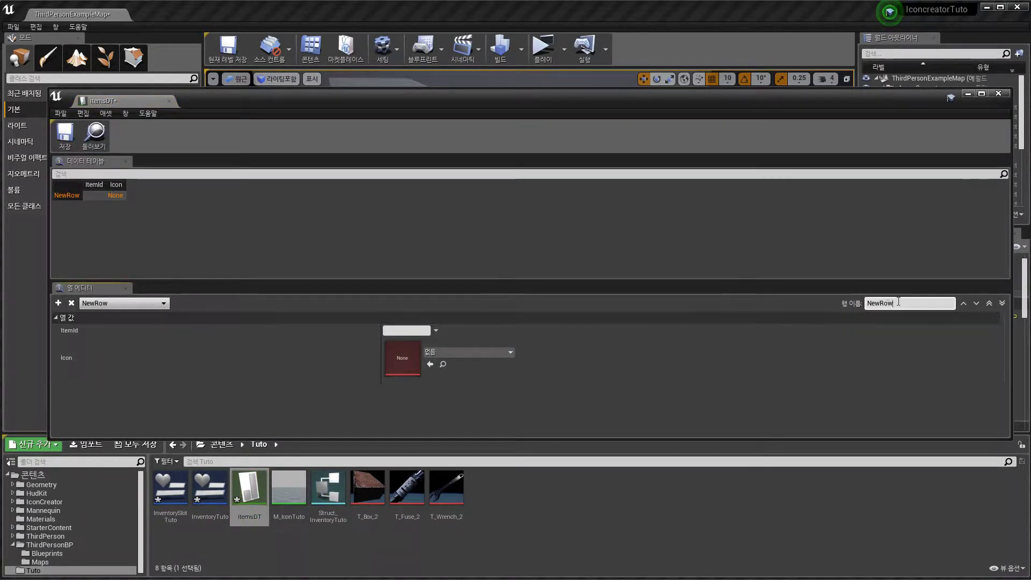
{"action": "key", "text": "F2"}
{"action": "type", "text": "Fuse"}
{"action": "key", "text": "Return"}
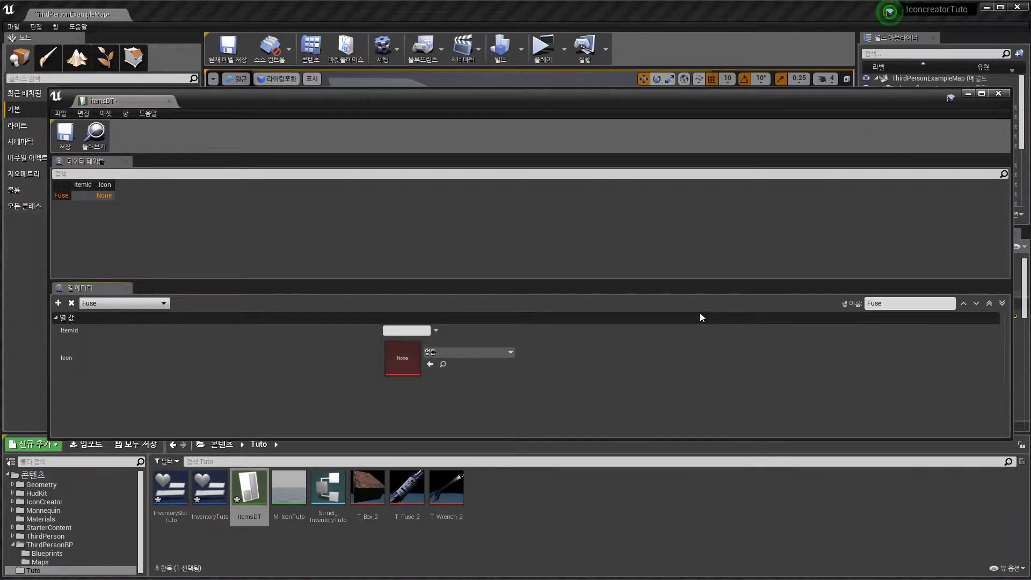
Set the Fuse row's ItemId to Fuse and its Icon to the T_Fuse_2 texture, then save and close the data table
{"action": "left_click", "coordinate": [407, 331]}
{"action": "type", "text": "Fus"}
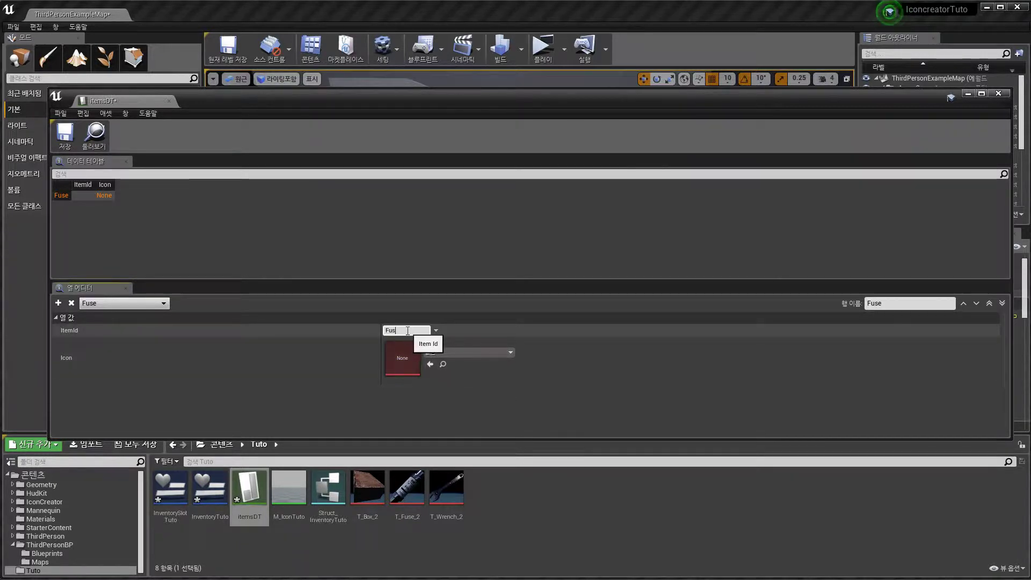
{"action": "type", "text": "e"}
{"action": "key", "text": "Return"}
{"action": "left_click_drag", "start_coordinate": [406, 487], "coordinate": [400, 357]}
{"action": "left_click", "coordinate": [65, 134]}
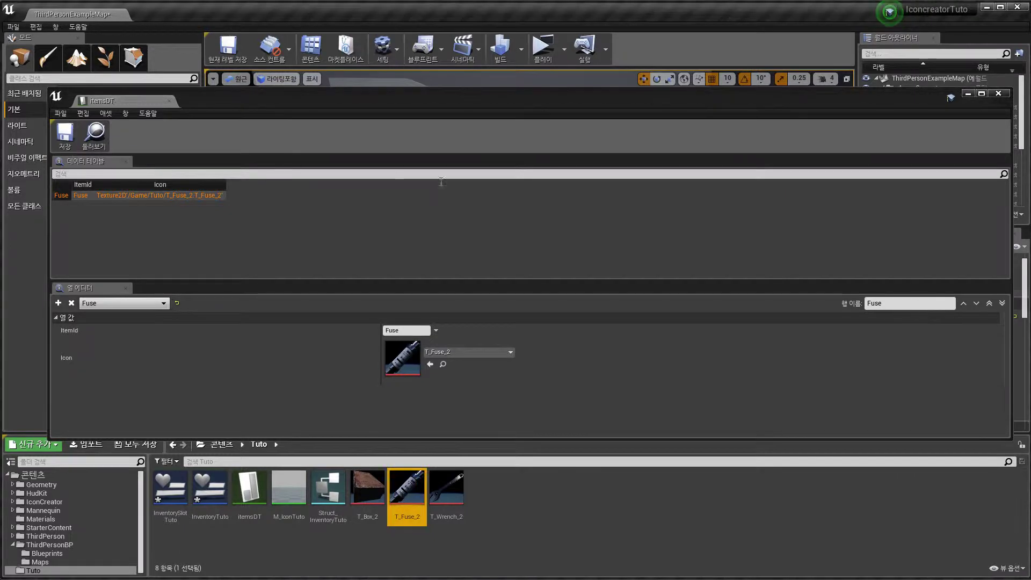
{"action": "left_click", "coordinate": [999, 93]}
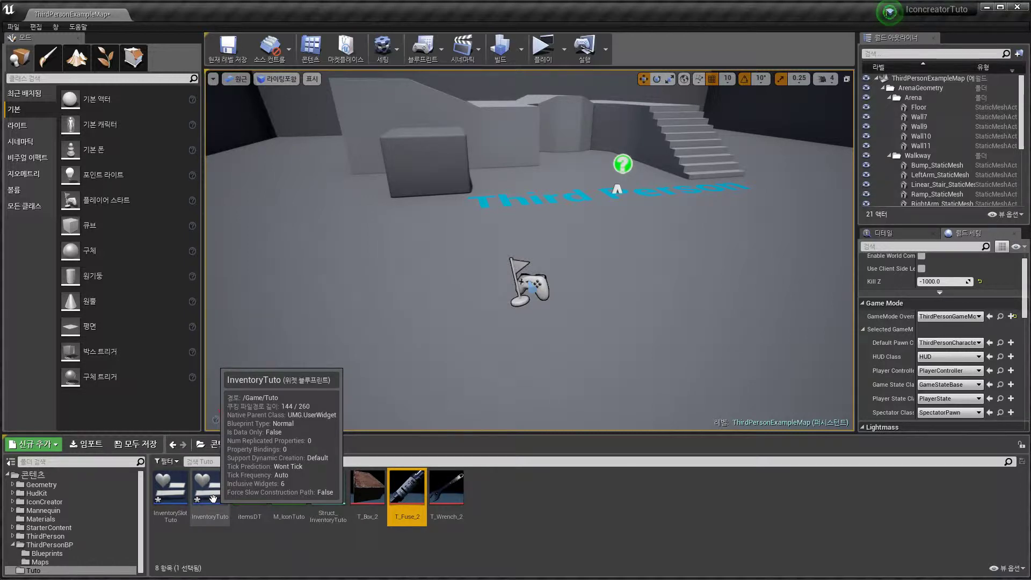
Open the InventorySlotTuto widget's event graph, then compile and save the widget
{"action": "left_click", "coordinate": [213, 499]}
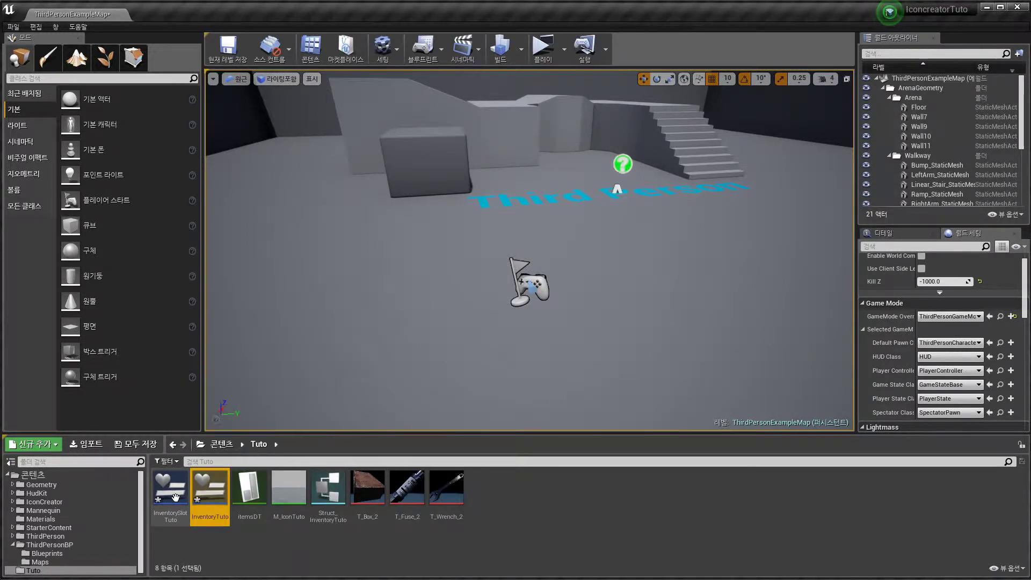
{"action": "double_click", "coordinate": [175, 497]}
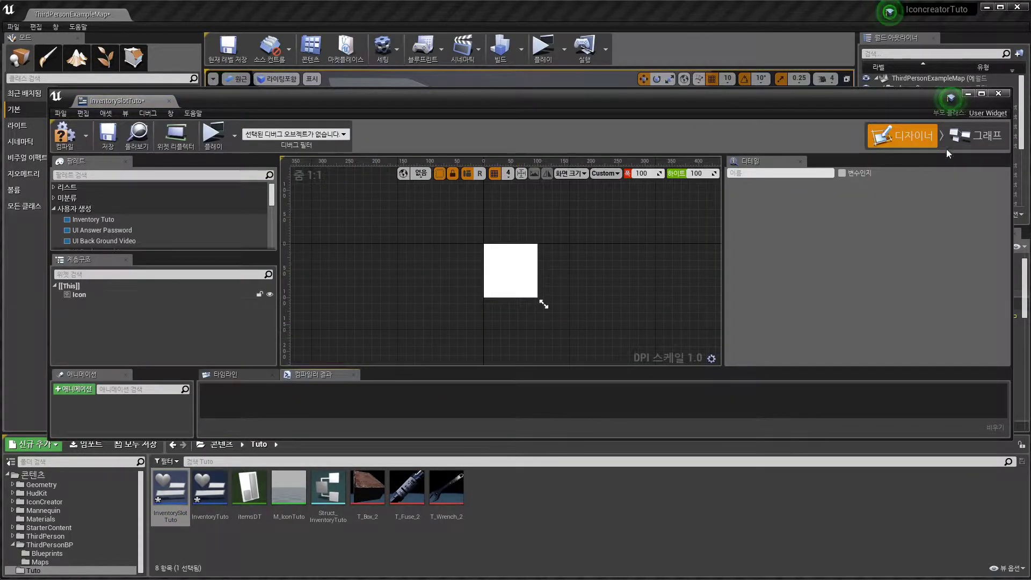
{"action": "left_click", "coordinate": [969, 136]}
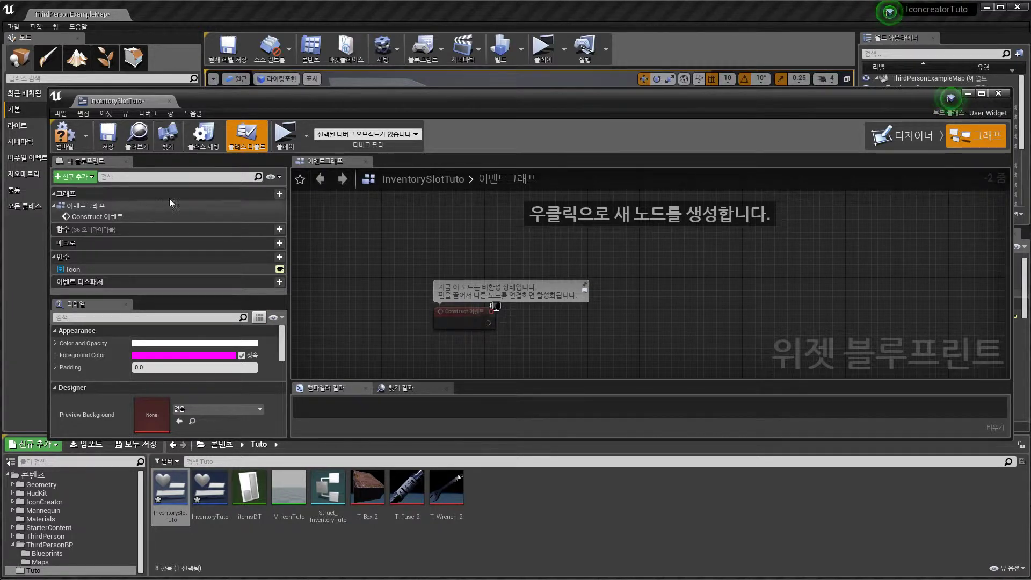
{"action": "left_click", "coordinate": [65, 134]}
{"action": "left_click", "coordinate": [107, 135]}
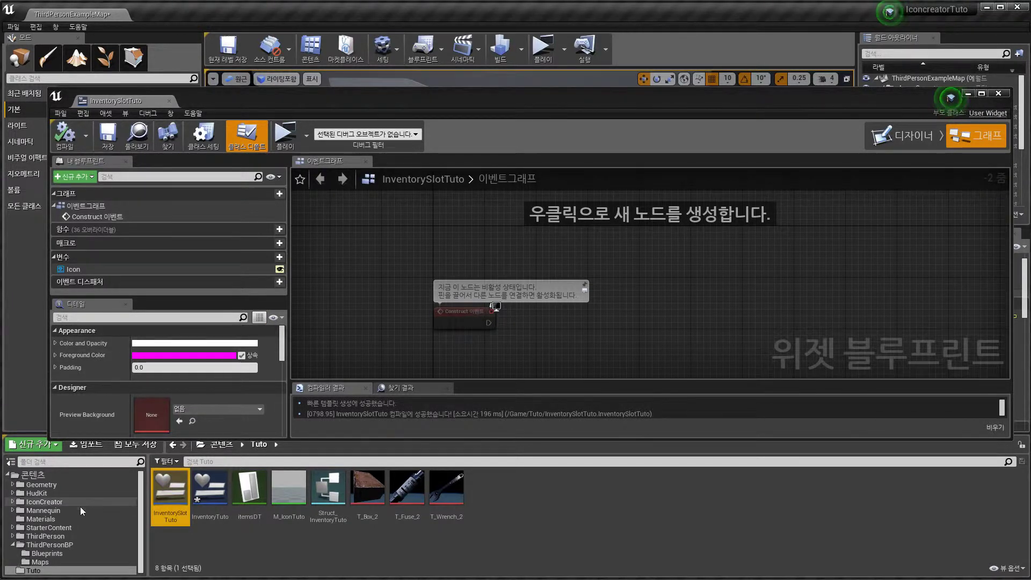
Open the ThirdPersonCharacter blueprint and add a variable named inventoryLists
{"action": "left_click", "coordinate": [47, 554]}
{"action": "double_click", "coordinate": [170, 499]}
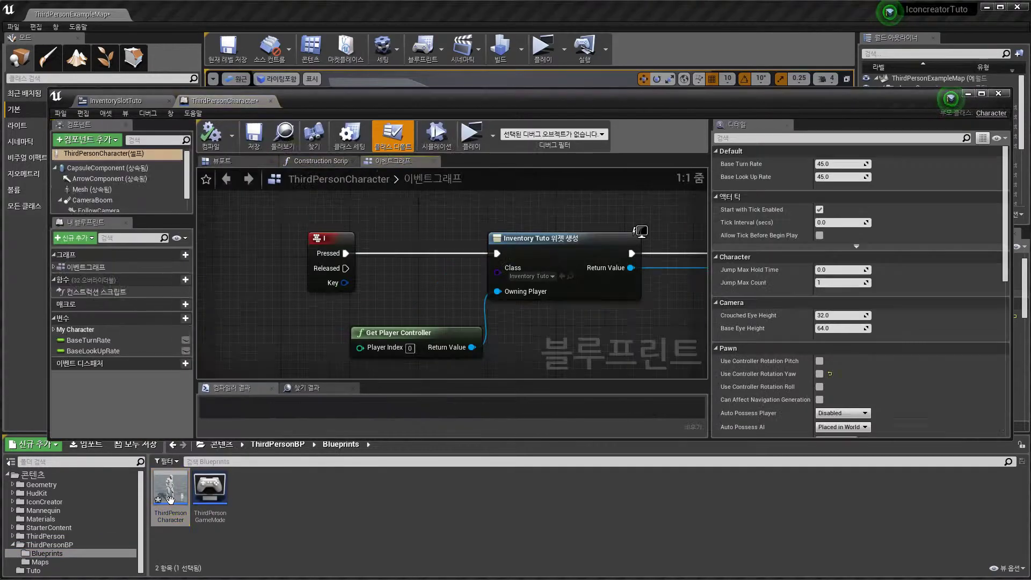
{"action": "left_click", "coordinate": [181, 319]}
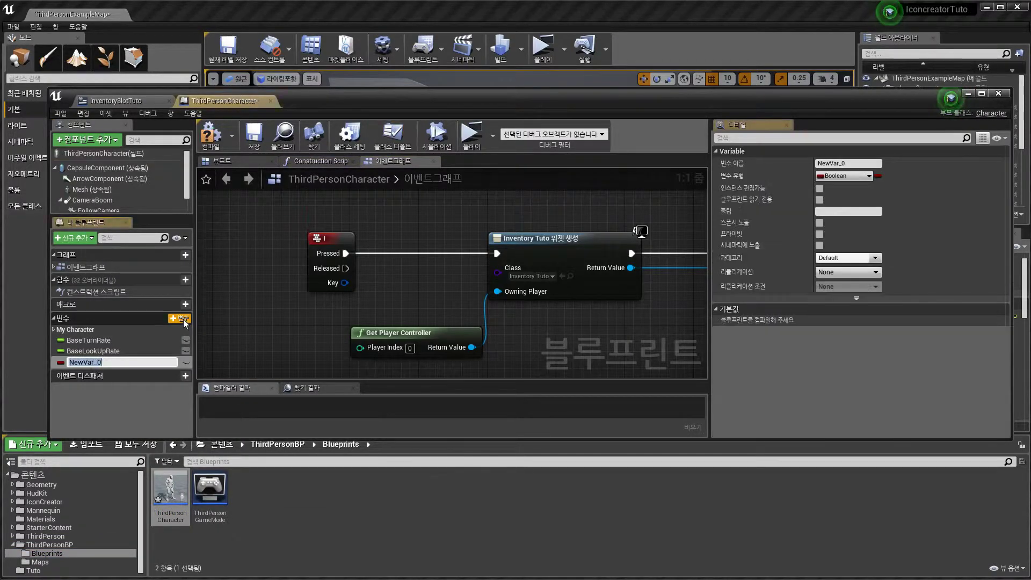
{"action": "type", "text": "in"}
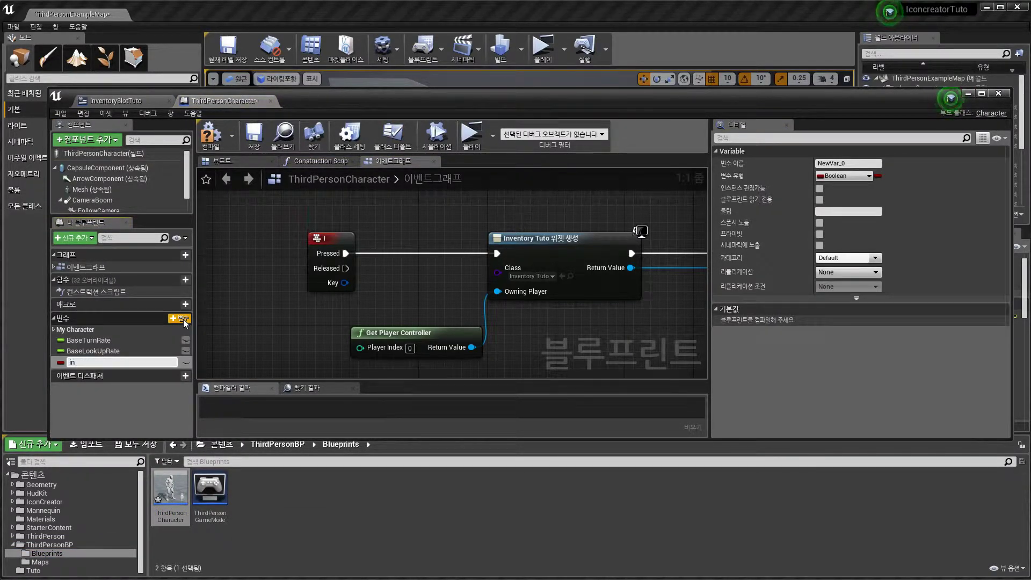
{"action": "type", "text": "ventoryLists"}
{"action": "key", "text": "Return"}
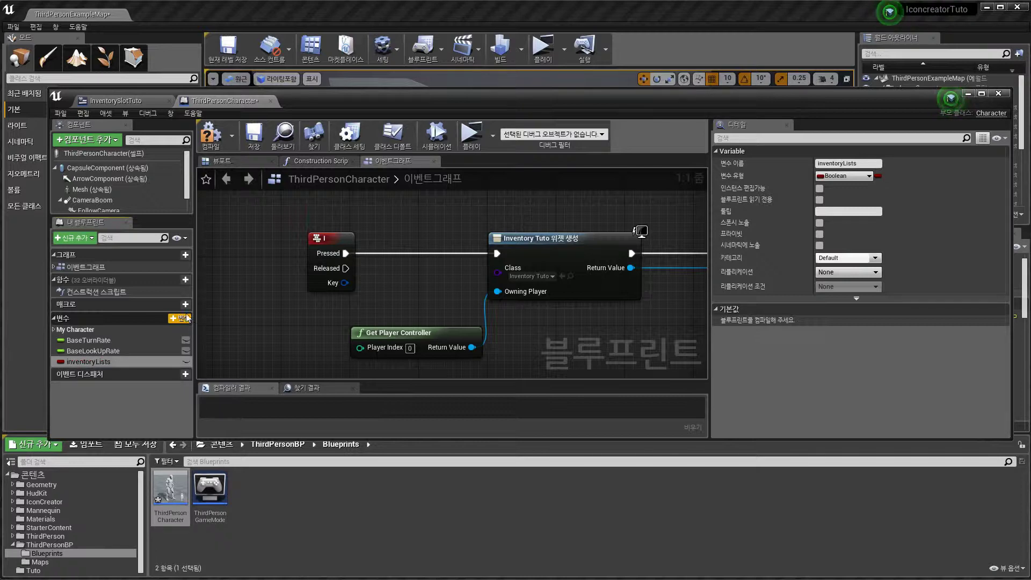
Make the inventoryLists variable an array of Struct Inventory Tuto, then compile and save the character blueprint
{"action": "left_click", "coordinate": [846, 176]}
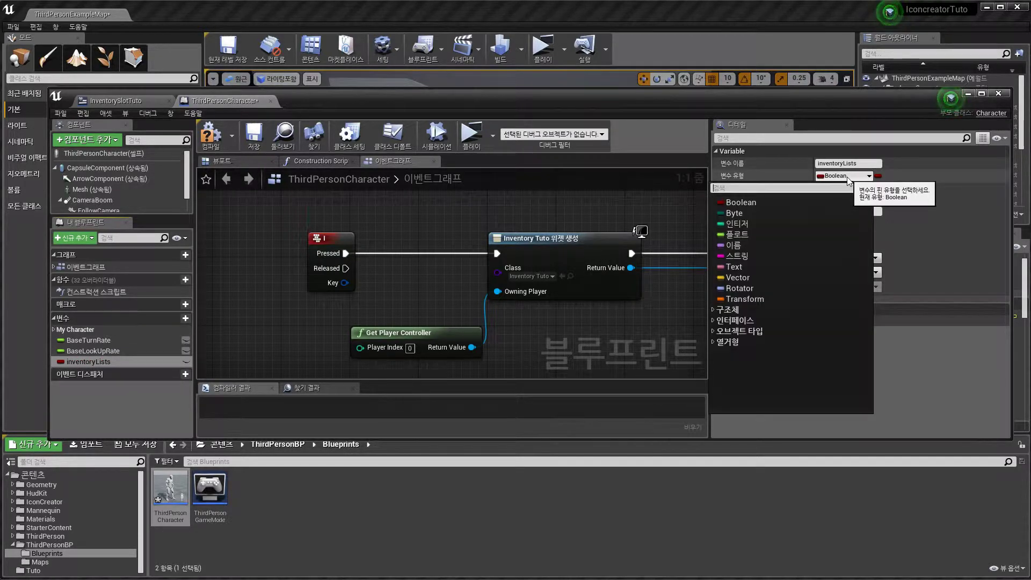
{"action": "type", "text": "struct"}
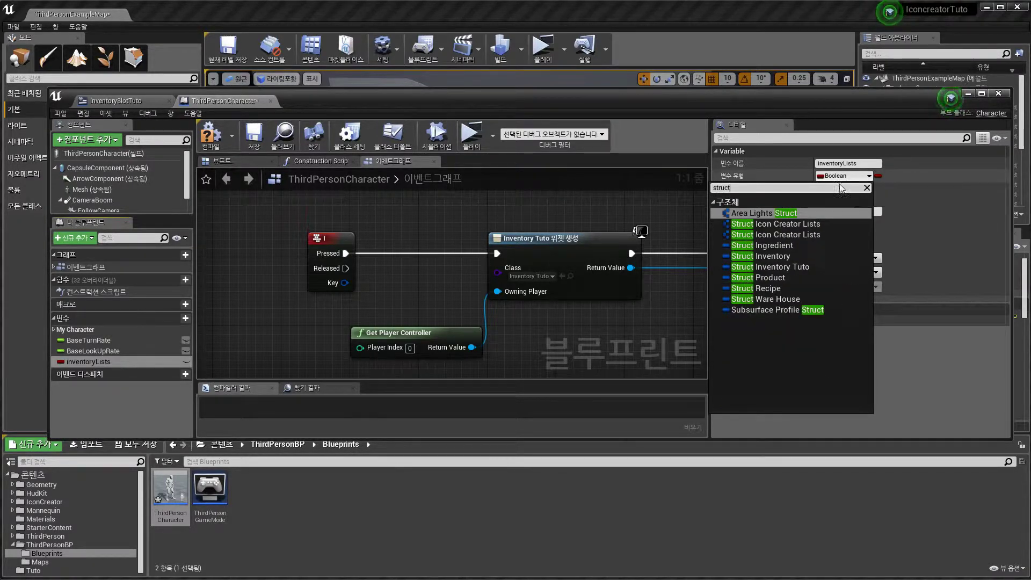
{"action": "left_click", "coordinate": [787, 267]}
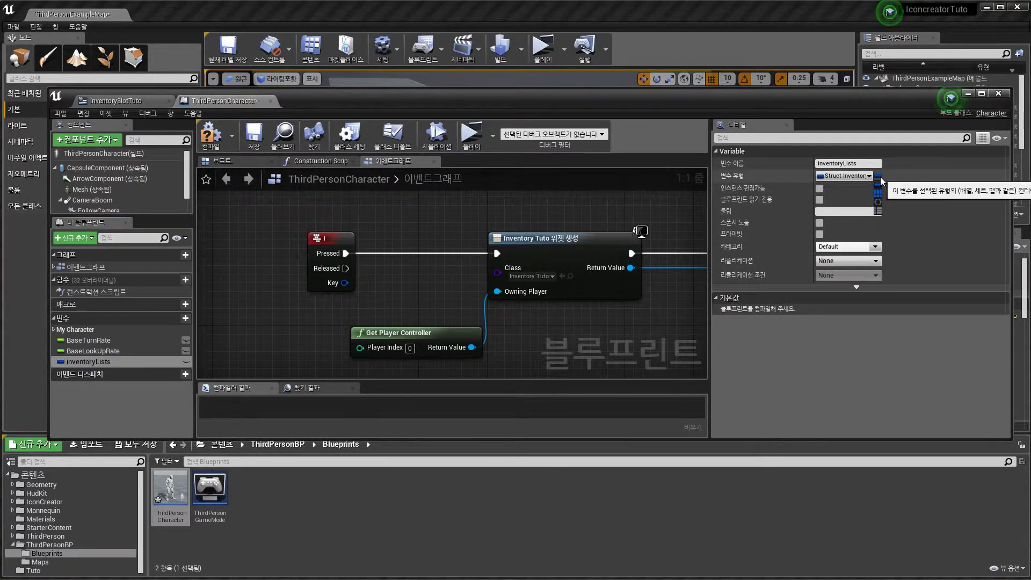
{"action": "left_click", "coordinate": [879, 175]}
{"action": "left_click", "coordinate": [886, 200]}
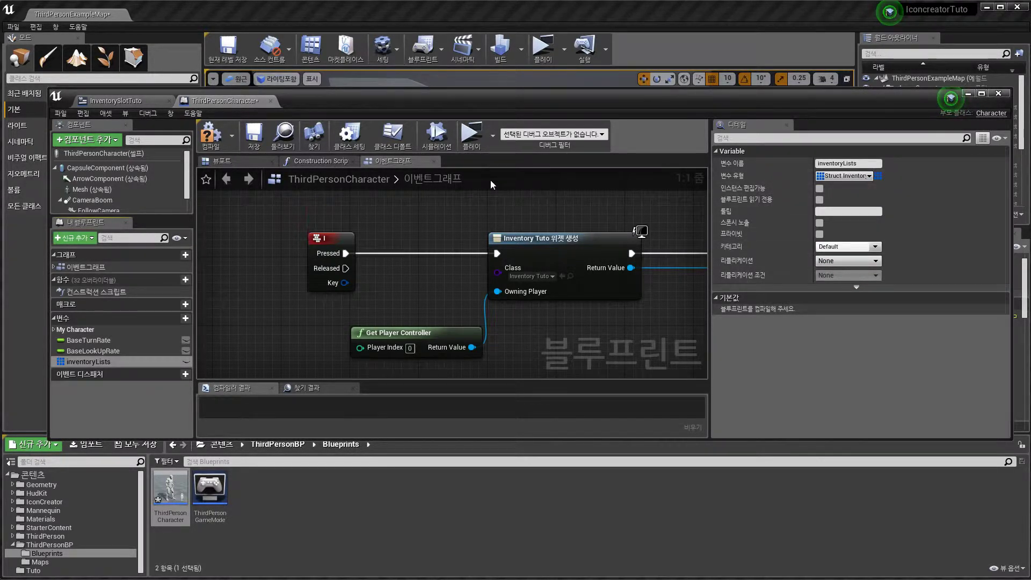
{"action": "left_click", "coordinate": [210, 135]}
{"action": "left_click", "coordinate": [255, 139]}
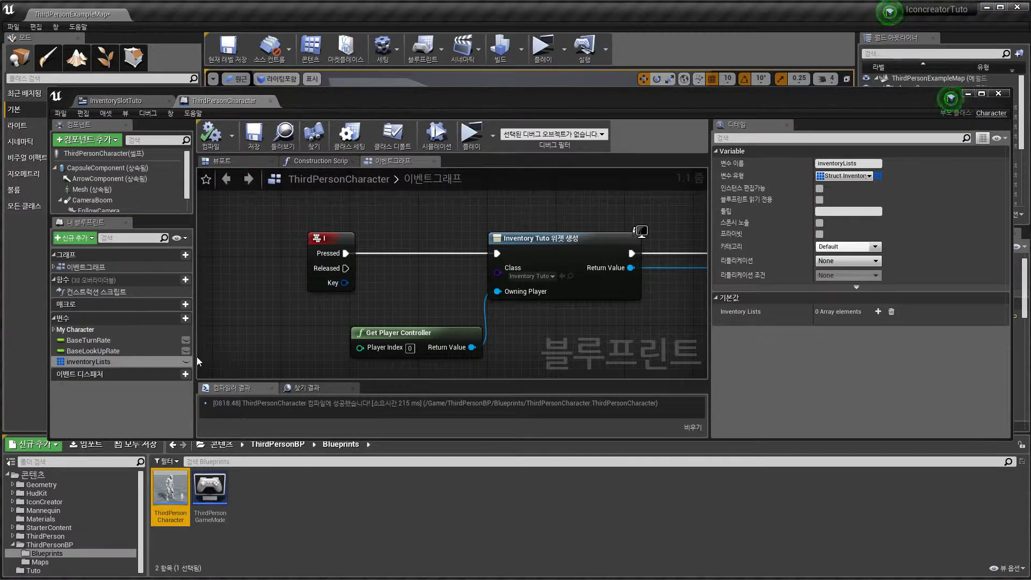
Return to the InventorySlotTuto widget's event graph and add a variable named InventorySlot
{"action": "left_click", "coordinate": [54, 571]}
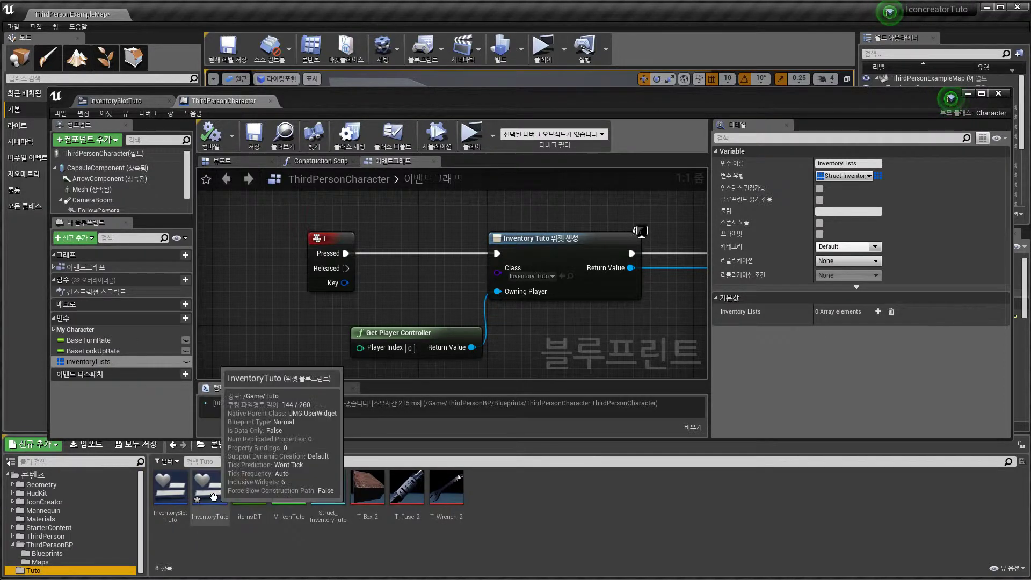
{"action": "double_click", "coordinate": [170, 488]}
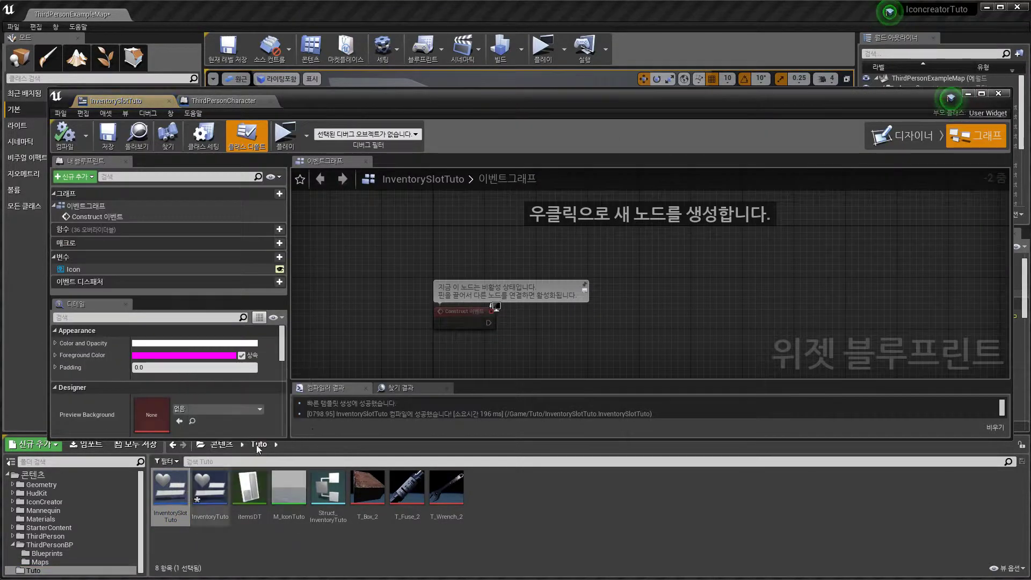
{"action": "right_click_drag", "start_coordinate": [467, 318], "coordinate": [478, 263]}
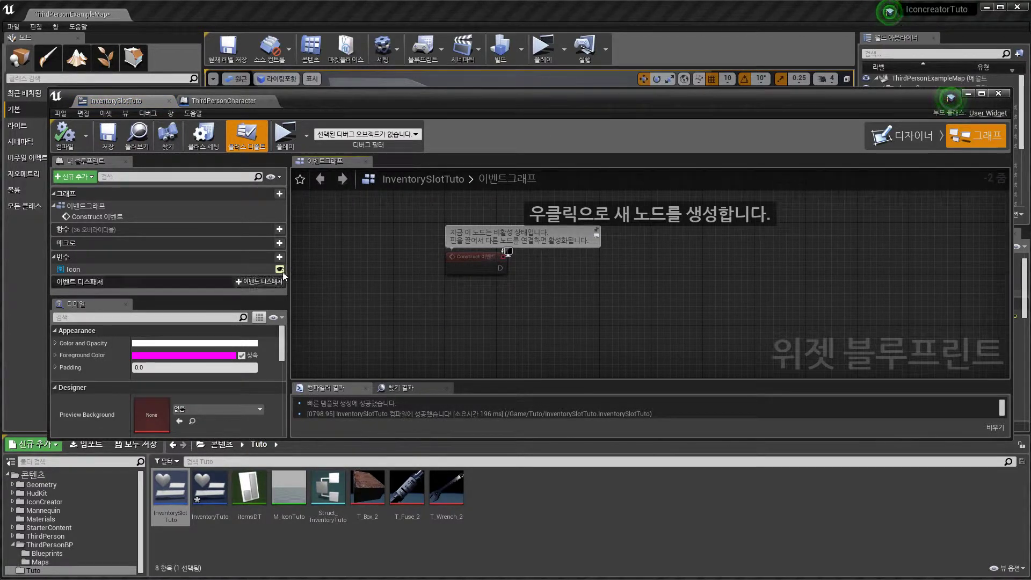
{"action": "left_click", "coordinate": [273, 258]}
{"action": "type", "text": "Inve"}
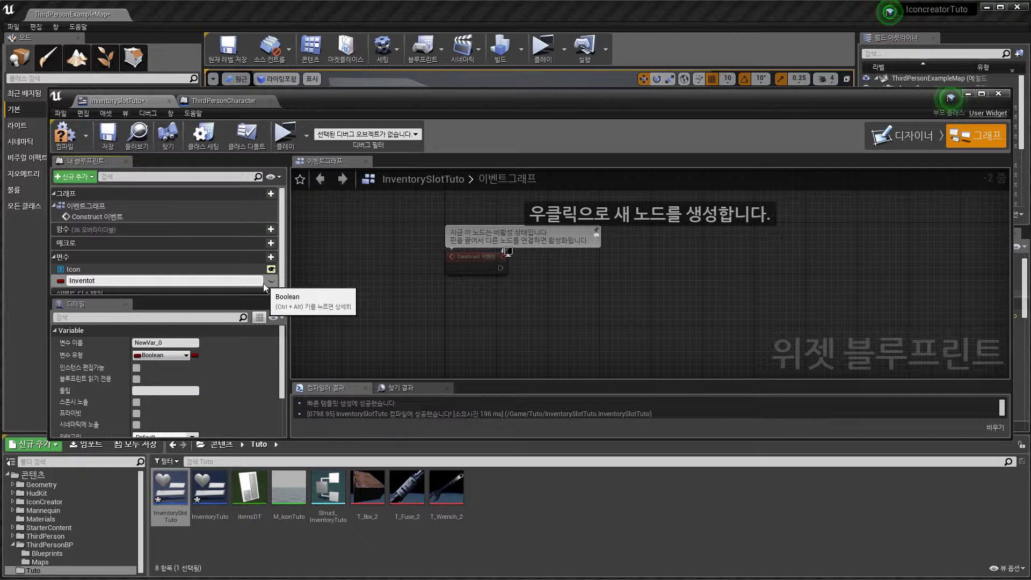
{"action": "type", "text": "ntorySlot"}
{"action": "key", "text": "Return"}
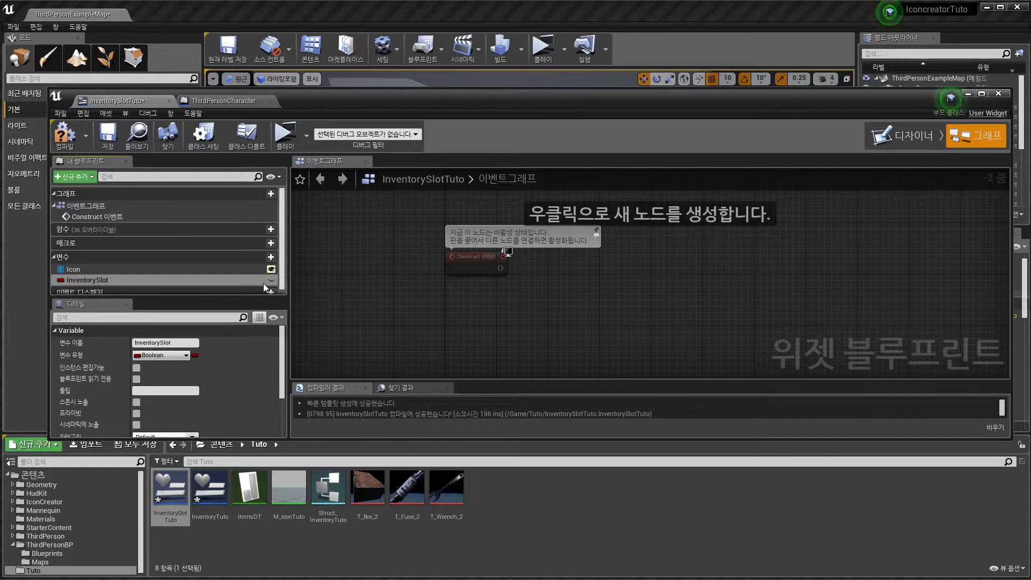
Change the InventorySlot variable's type to Struct Inventory Tuto and compile the widget
{"action": "left_click", "coordinate": [161, 355]}
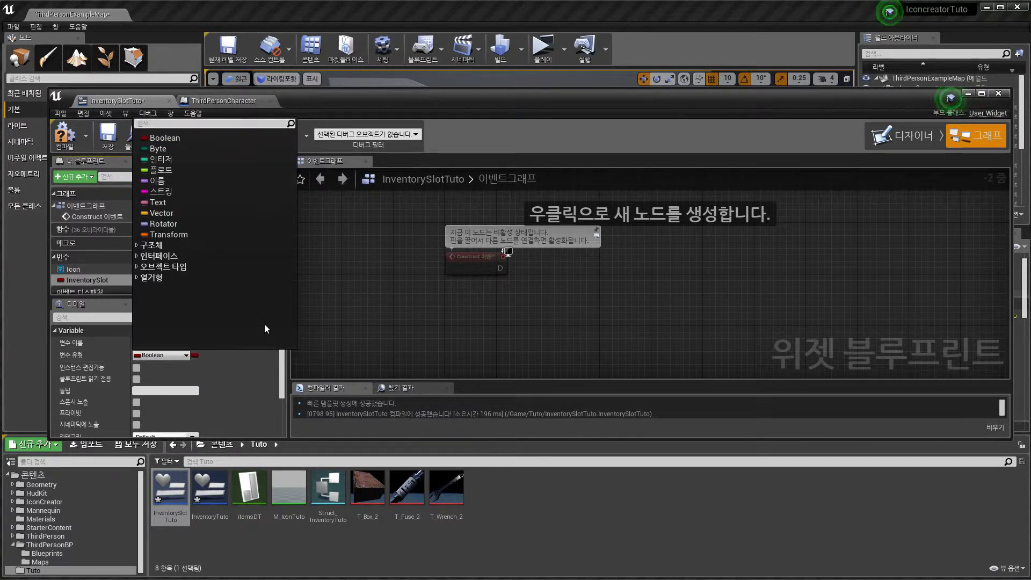
{"action": "type", "text": "invento"}
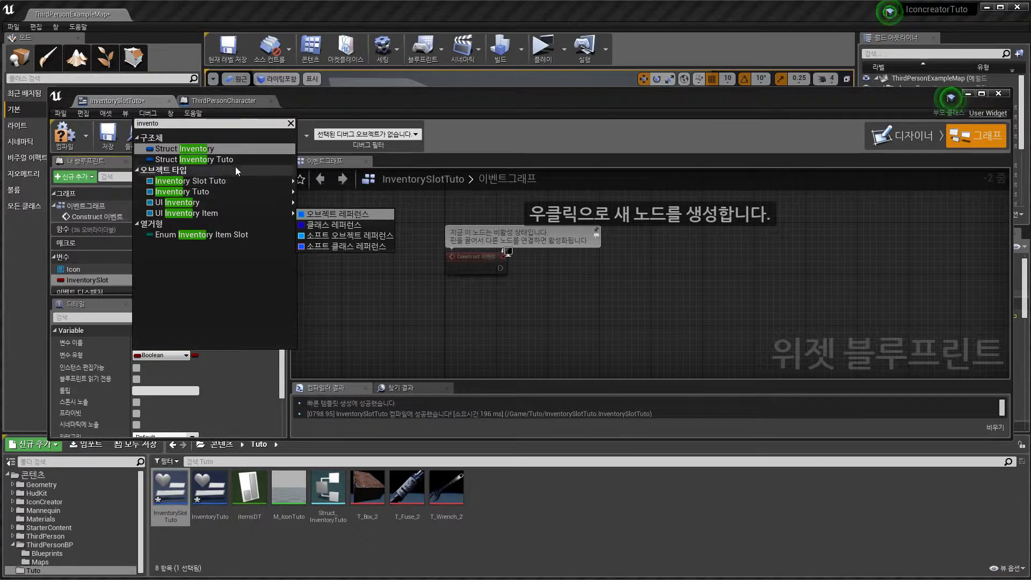
{"action": "left_click", "coordinate": [233, 160]}
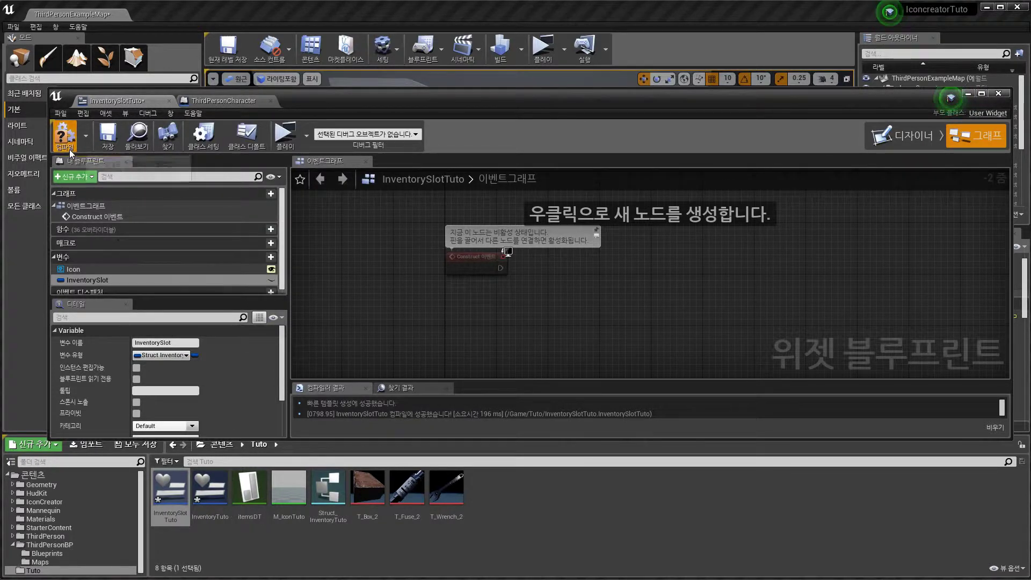
Add a Get Player Character node to the event graph and cast its Return Value to ThirdPersonCharacter
{"action": "right_click_drag", "start_coordinate": [537, 276], "coordinate": [506, 245]}
{"action": "right_click", "coordinate": [457, 286]}
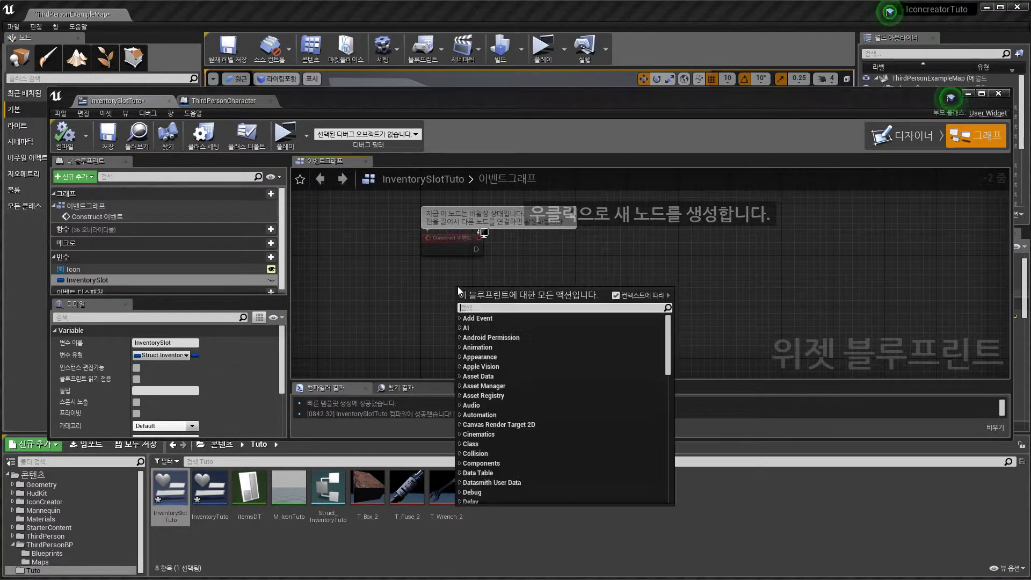
{"action": "type", "text": "get"}
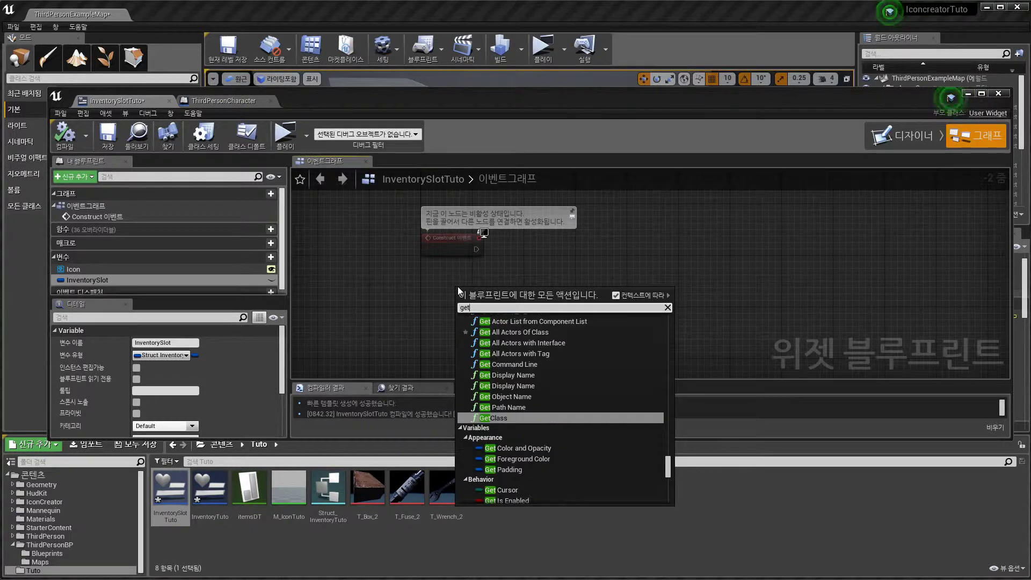
{"action": "type", "text": " p"}
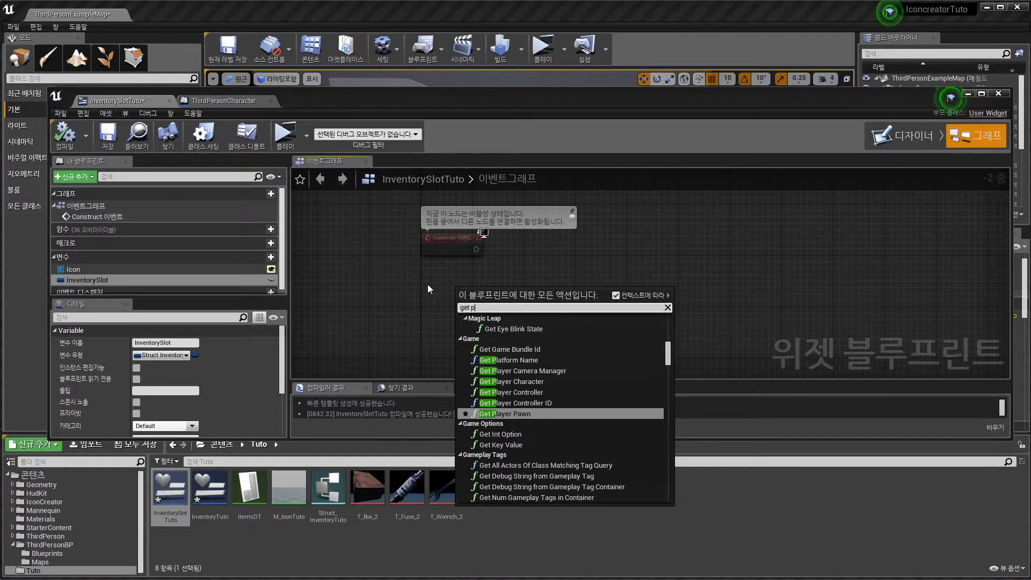
{"action": "type", "text": "layer char"}
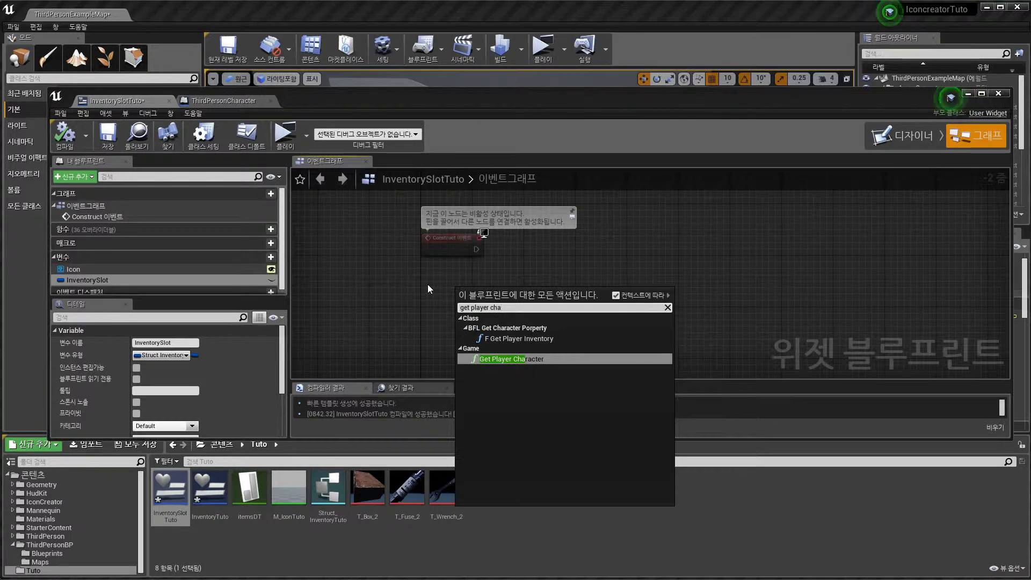
{"action": "key", "text": "Return"}
{"action": "left_click_drag", "start_coordinate": [544, 304], "coordinate": [576, 297]}
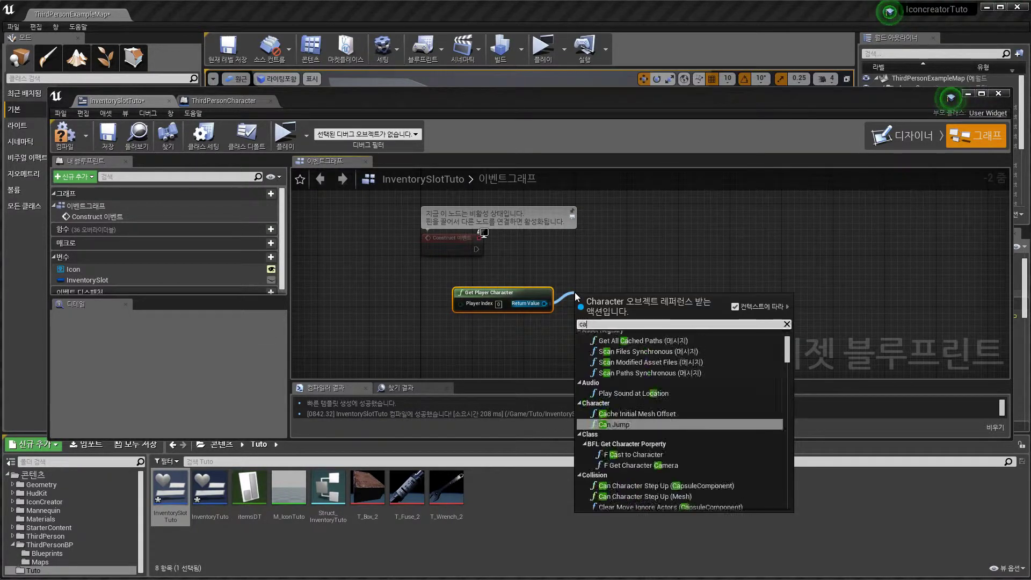
{"action": "type", "text": "cast to th"}
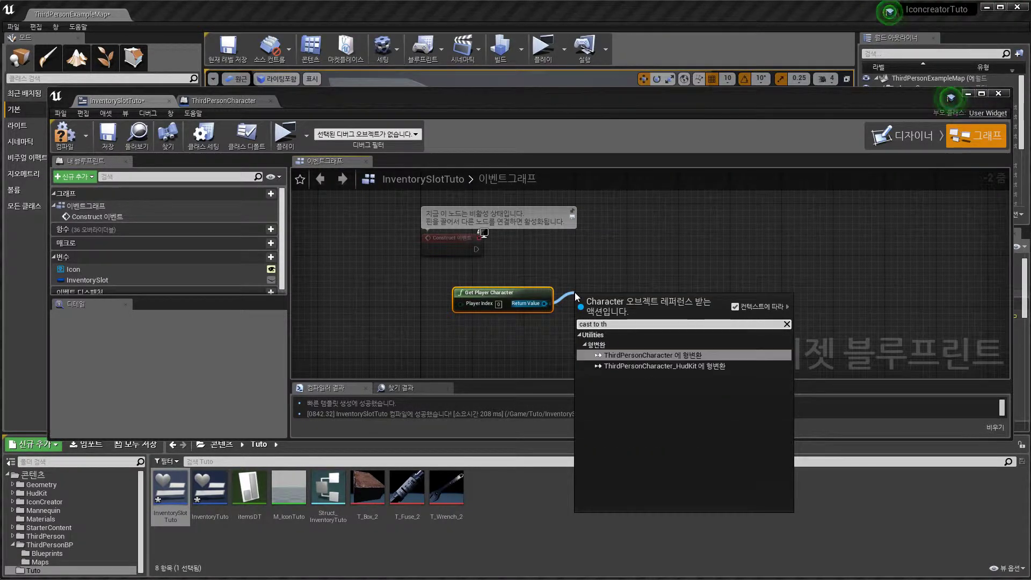
{"action": "key", "text": "Return"}
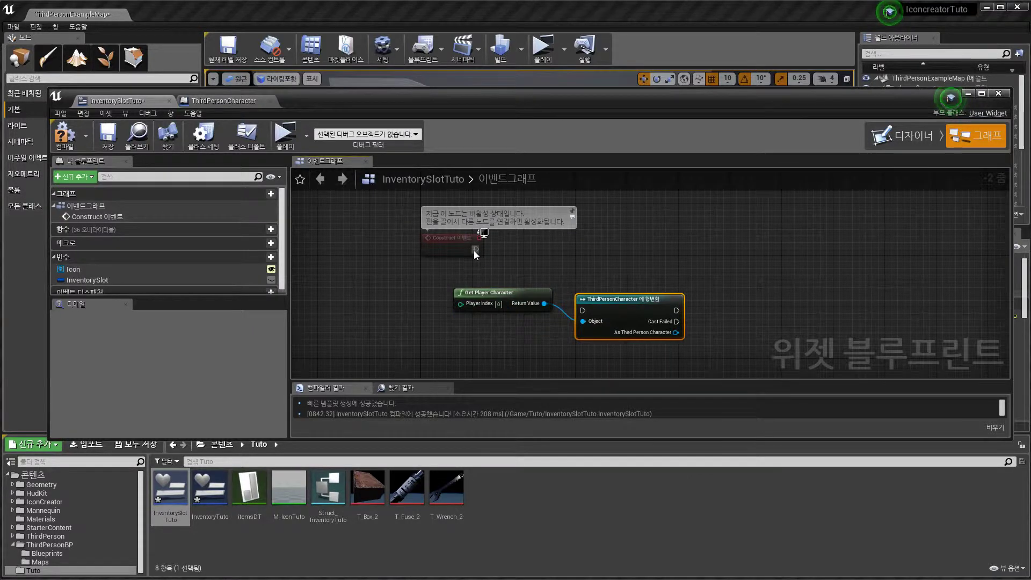
Connect the Construct event to the ThirdPersonCharacter cast, align the cast with the event and stack Get Player Character on top of it
{"action": "left_click_drag", "start_coordinate": [475, 250], "coordinate": [583, 311]}
{"action": "left_click_drag", "start_coordinate": [604, 307], "coordinate": [623, 242]}
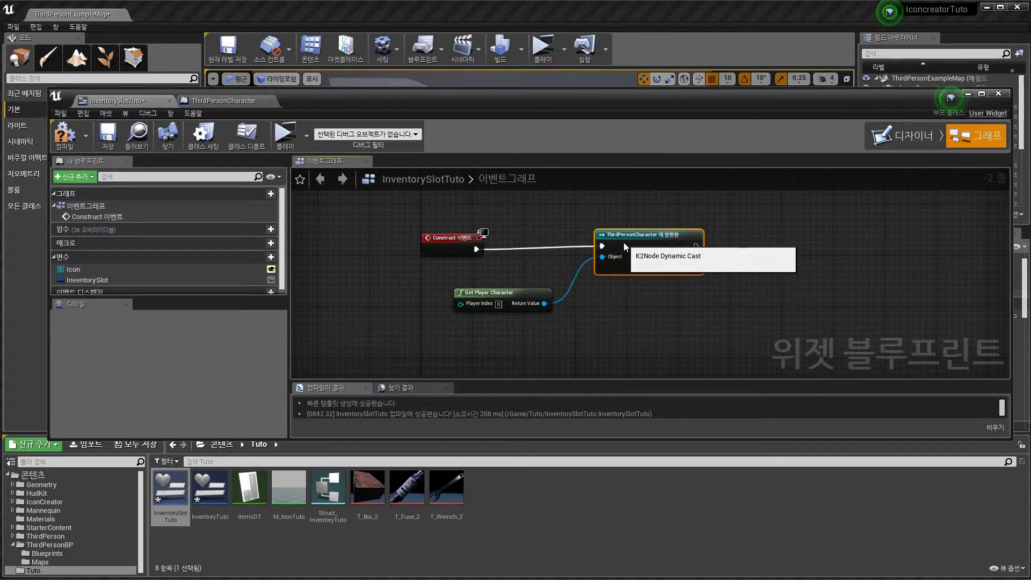
{"action": "left_click_drag", "start_coordinate": [488, 294], "coordinate": [630, 219]}
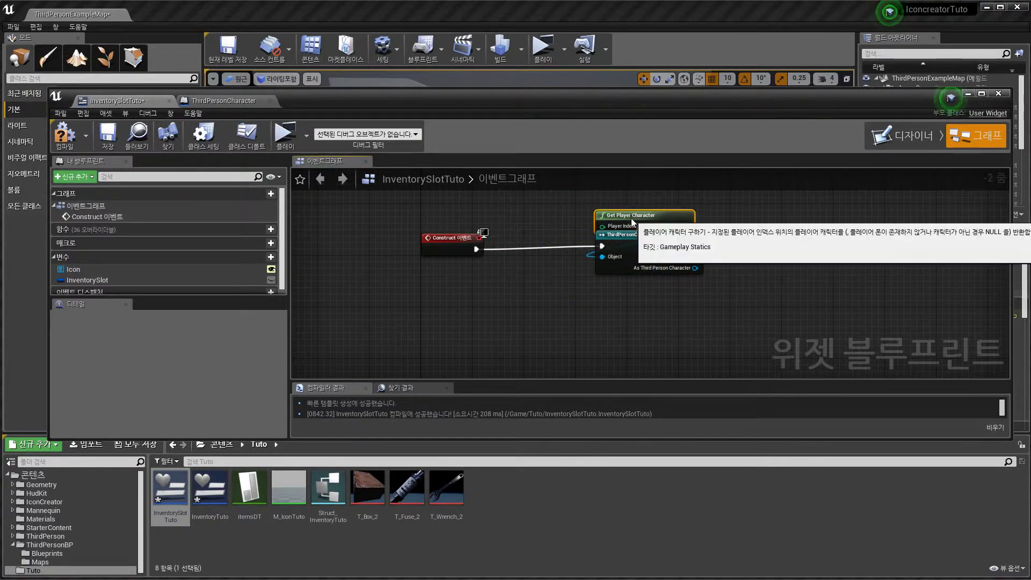
Add an instance-editable integer variable named InventorySlotIndex, then compile and save the widget
{"action": "left_click", "coordinate": [270, 257]}
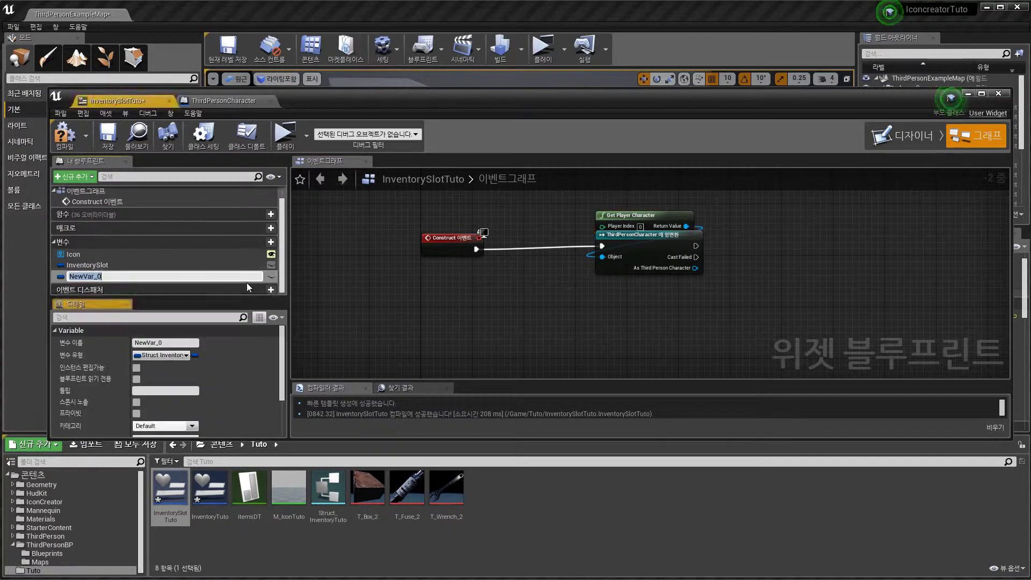
{"action": "type", "text": "Inventory"}
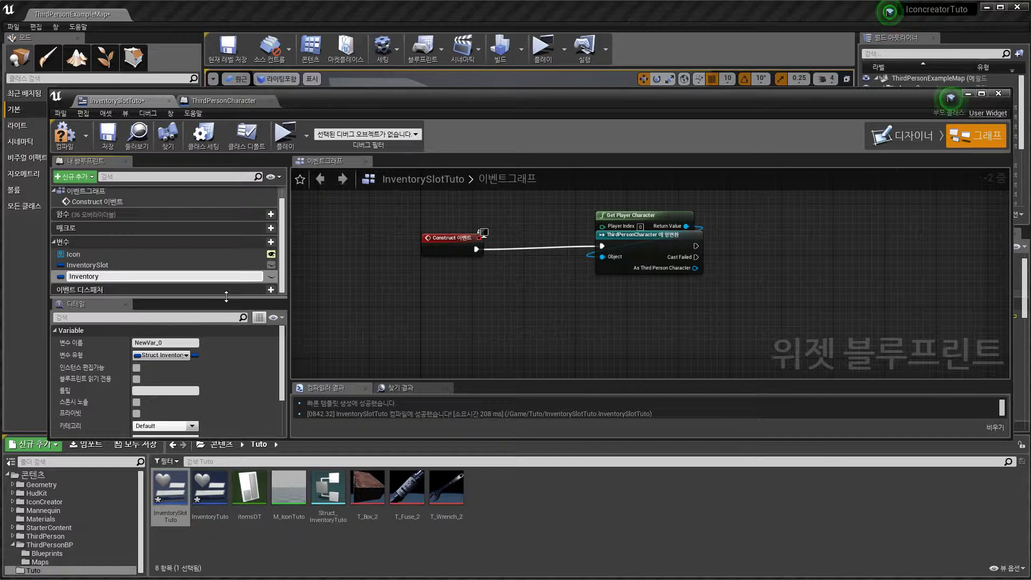
{"action": "type", "text": "SlotIndex"}
{"action": "key", "text": "Return"}
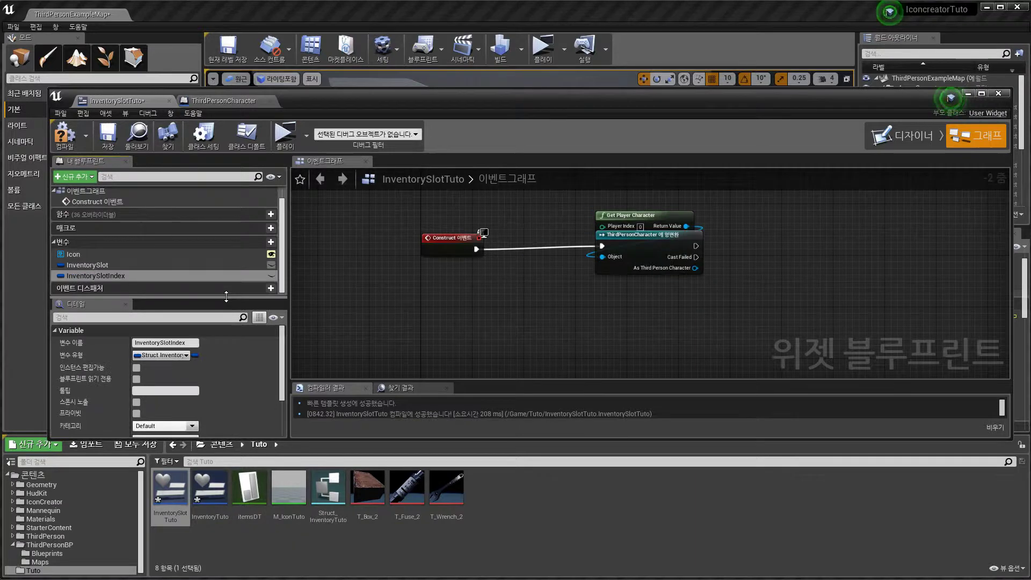
{"action": "left_click", "coordinate": [175, 354]}
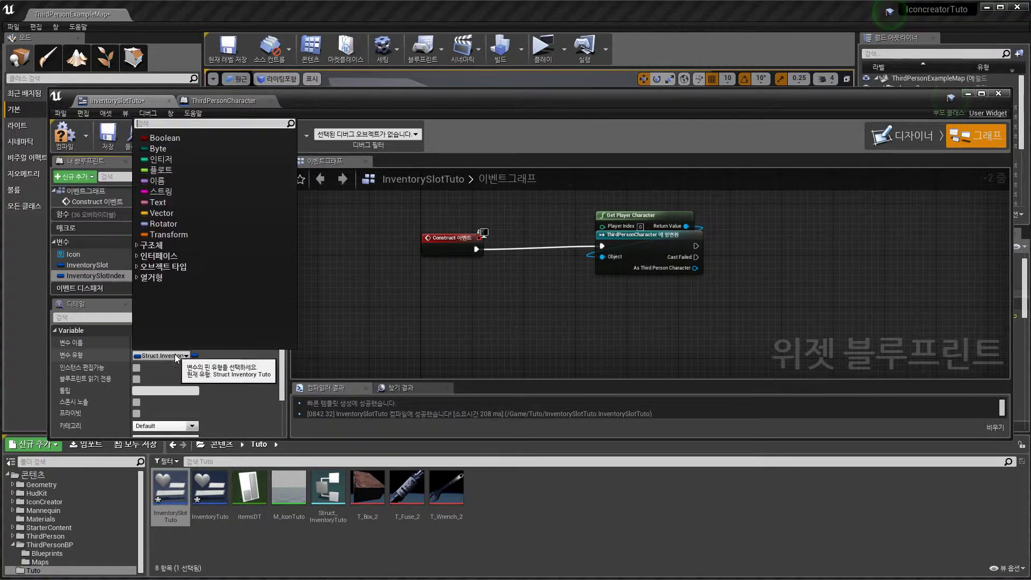
{"action": "left_click", "coordinate": [159, 159]}
{"action": "left_click", "coordinate": [272, 275]}
{"action": "left_click", "coordinate": [108, 134]}
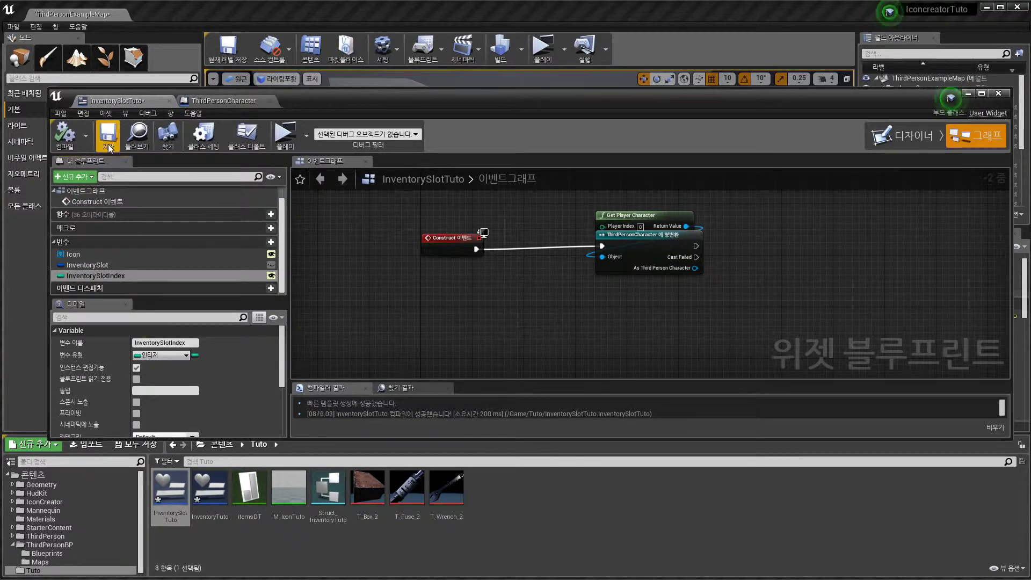
Adjust the cast nodes' placement and add a Get Inventory Lists node from the As Third Person Character output
{"action": "right_click_drag", "start_coordinate": [550, 264], "coordinate": [453, 276]}
{"action": "left_click_drag", "start_coordinate": [543, 283], "coordinate": [531, 285]}
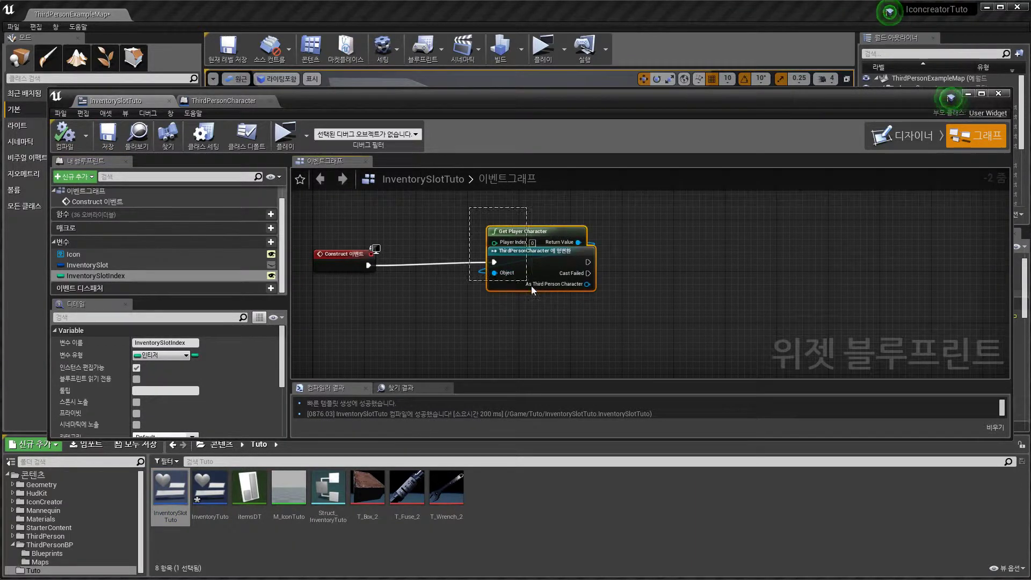
{"action": "left_click", "coordinate": [360, 250]}
{"action": "right_click_drag", "start_coordinate": [359, 252], "coordinate": [251, 251]}
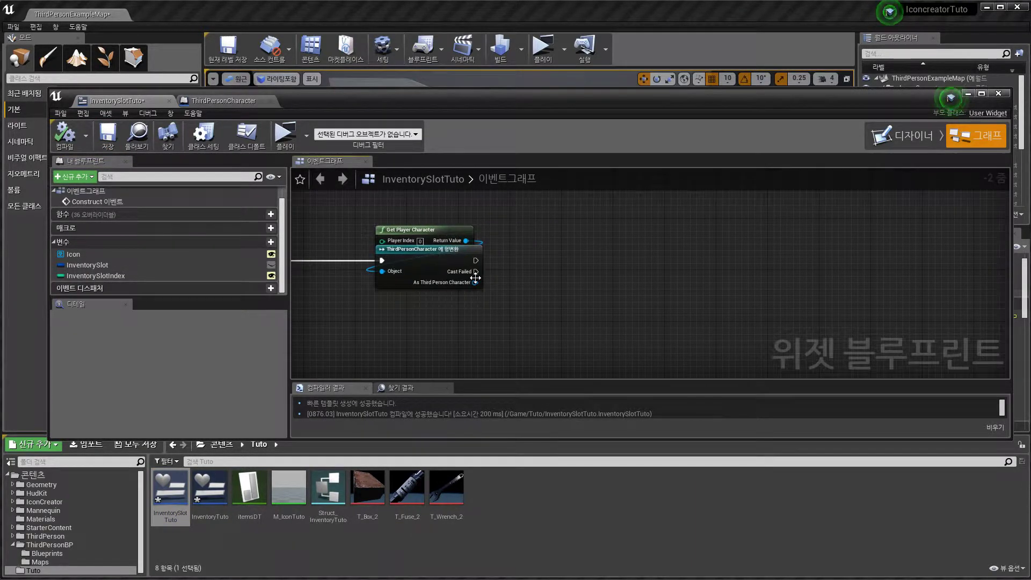
{"action": "left_click_drag", "start_coordinate": [475, 282], "coordinate": [512, 285]}
{"action": "type", "text": "get inventory"}
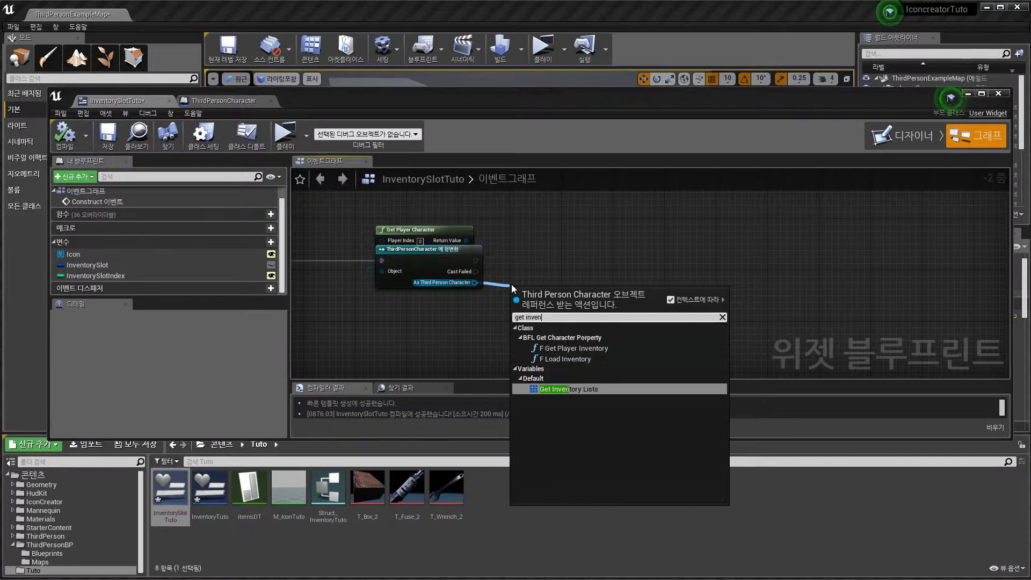
{"action": "key", "text": "Return"}
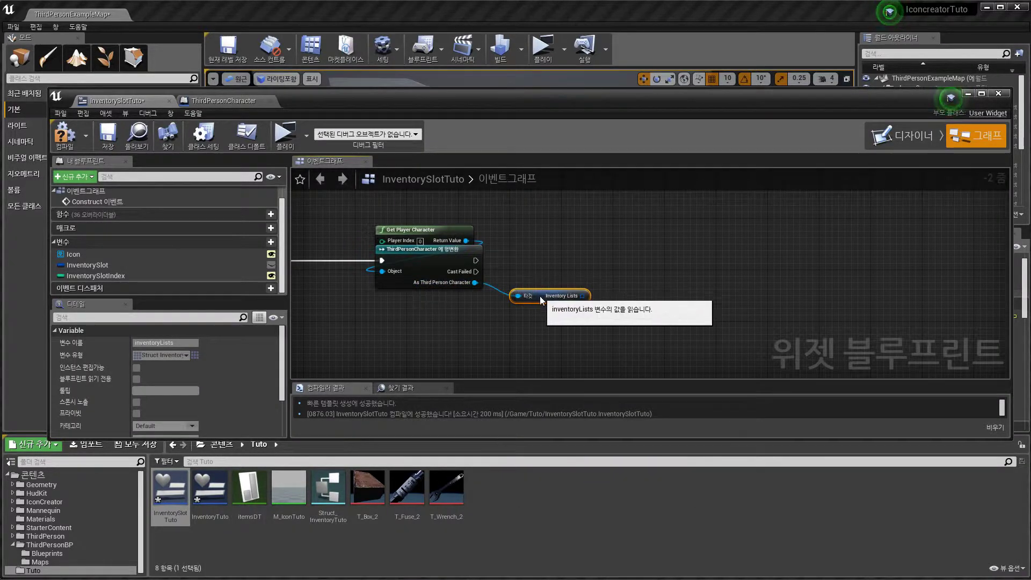
Add a Get (copy) array node from Inventory Lists and feed its index input with the InventorySlotIndex variable
{"action": "right_click_drag", "start_coordinate": [540, 295], "coordinate": [476, 307]}
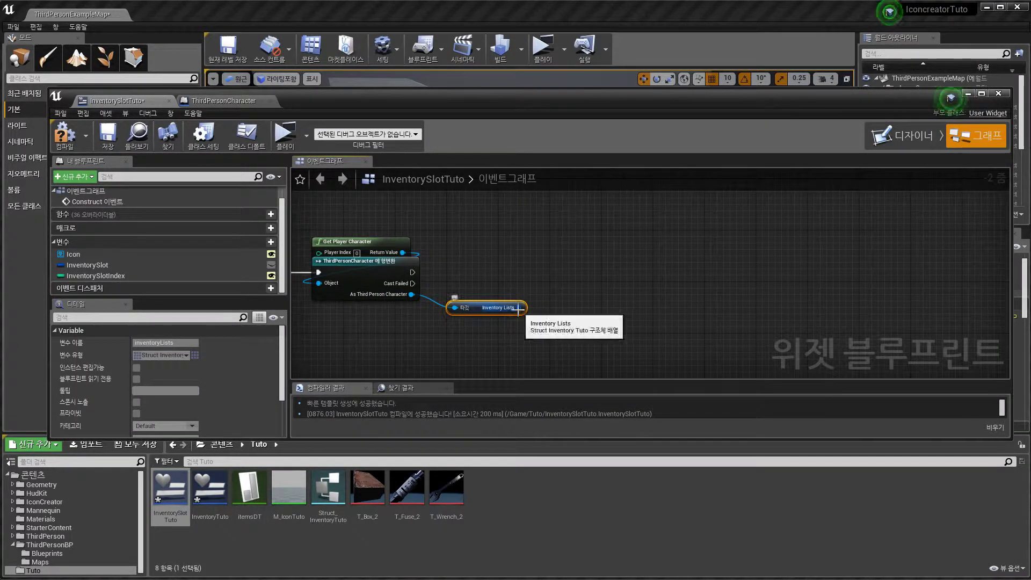
{"action": "left_click_drag", "start_coordinate": [519, 306], "coordinate": [549, 309]}
{"action": "type", "text": "get"}
{"action": "left_click", "coordinate": [608, 372]}
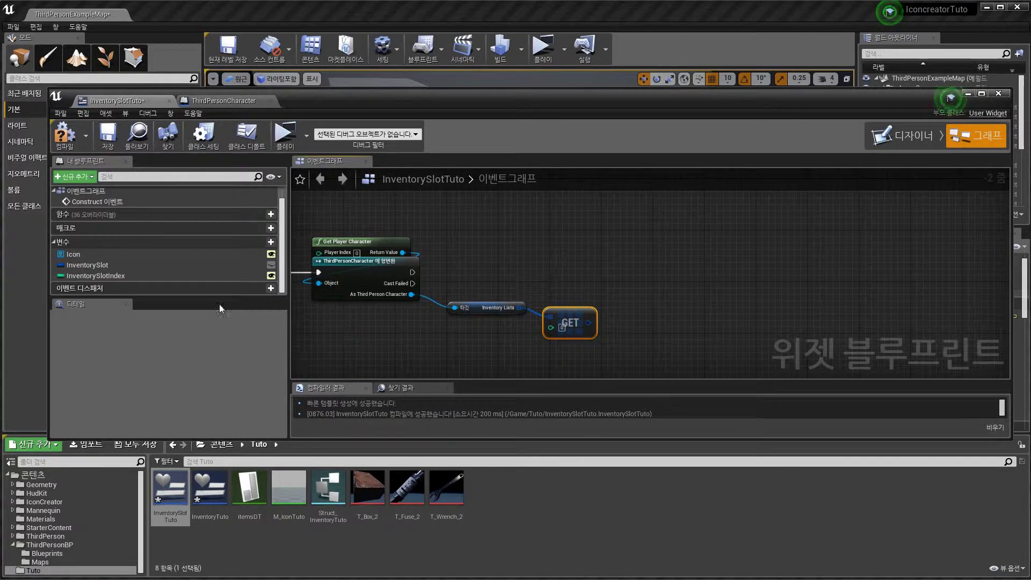
{"action": "left_click_drag", "start_coordinate": [121, 276], "coordinate": [547, 328]}
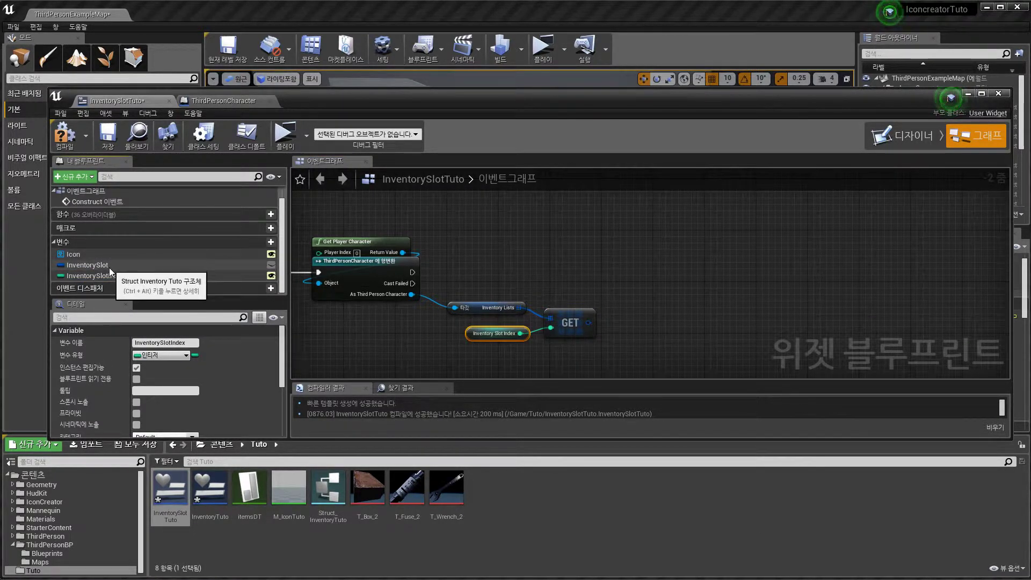
Add a Set InventorySlot node executed after the ThirdPersonCharacter cast and connect the array GET output to its value
{"action": "left_click_drag", "start_coordinate": [108, 265], "coordinate": [647, 264], "text": "alt"}
{"action": "left_click_drag", "start_coordinate": [412, 272], "coordinate": [654, 273]}
{"action": "left_click_drag", "start_coordinate": [589, 322], "coordinate": [654, 283]}
Straighten the cast, Inventory Lists and GET connections by repositioning the lookup nodes, and compile and save the slot widget
{"action": "left_click_drag", "start_coordinate": [462, 288], "coordinate": [595, 357]}
{"action": "left_click_drag", "start_coordinate": [581, 312], "coordinate": [594, 292]}
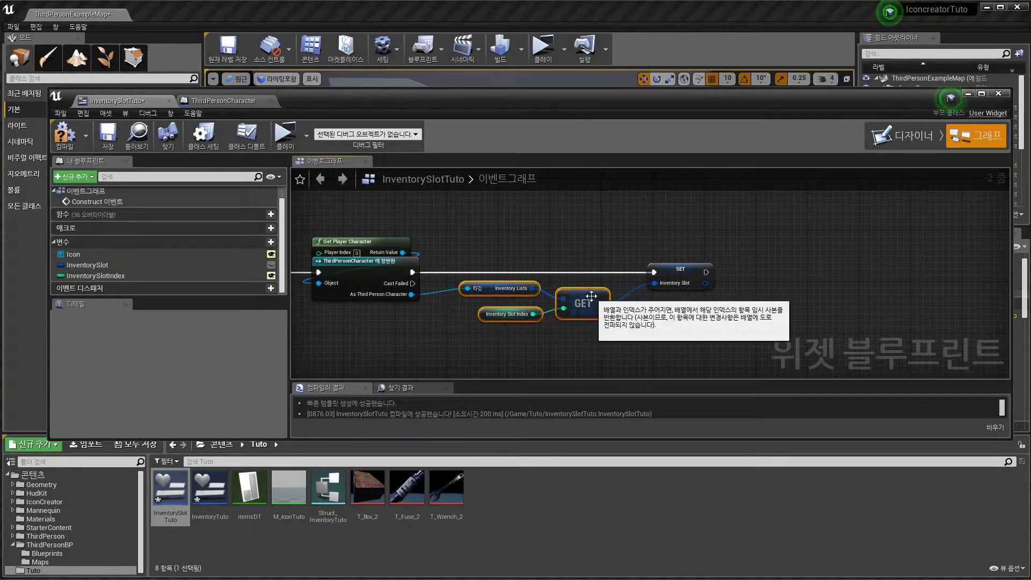
{"action": "right_click", "coordinate": [409, 293]}
{"action": "left_click", "coordinate": [472, 343]}
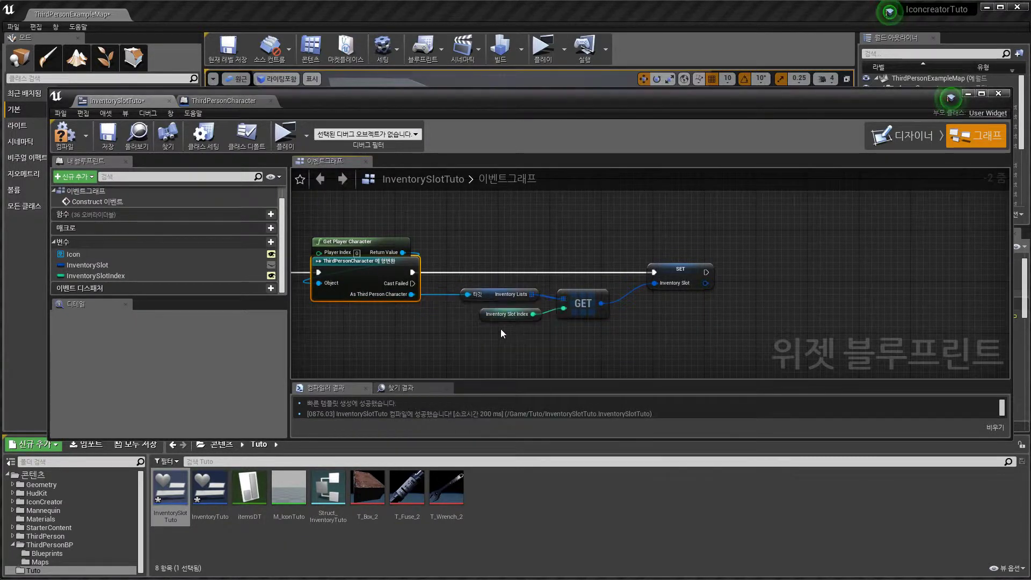
{"action": "right_click", "coordinate": [534, 295]}
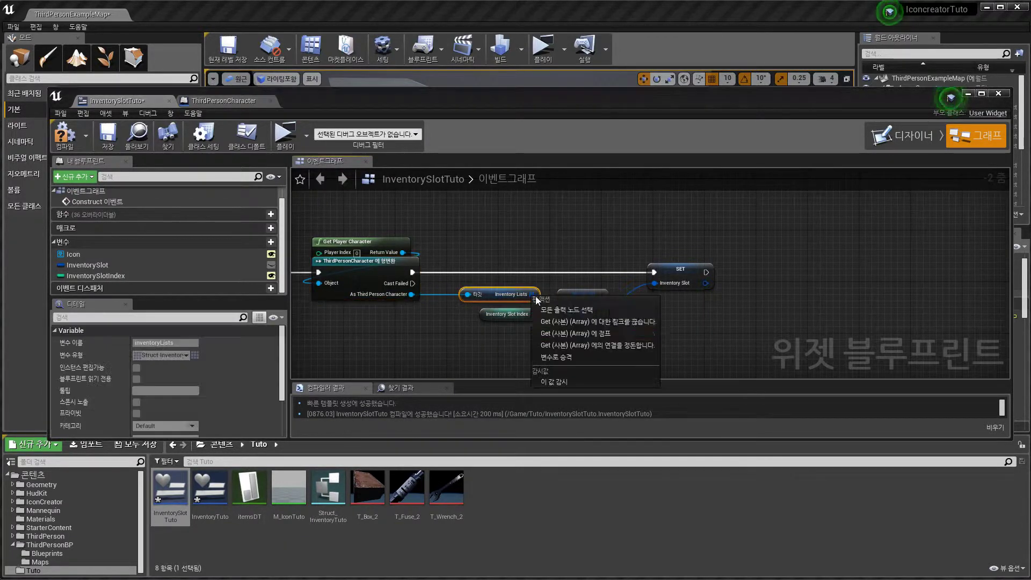
{"action": "left_click", "coordinate": [566, 345]}
{"action": "key", "text": "Home"}
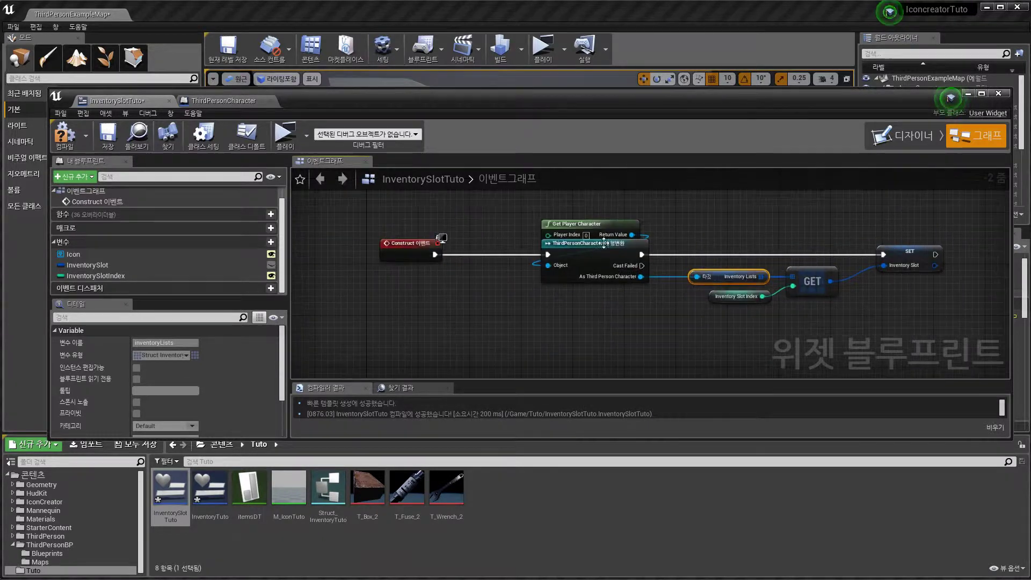
{"action": "left_click", "coordinate": [58, 145]}
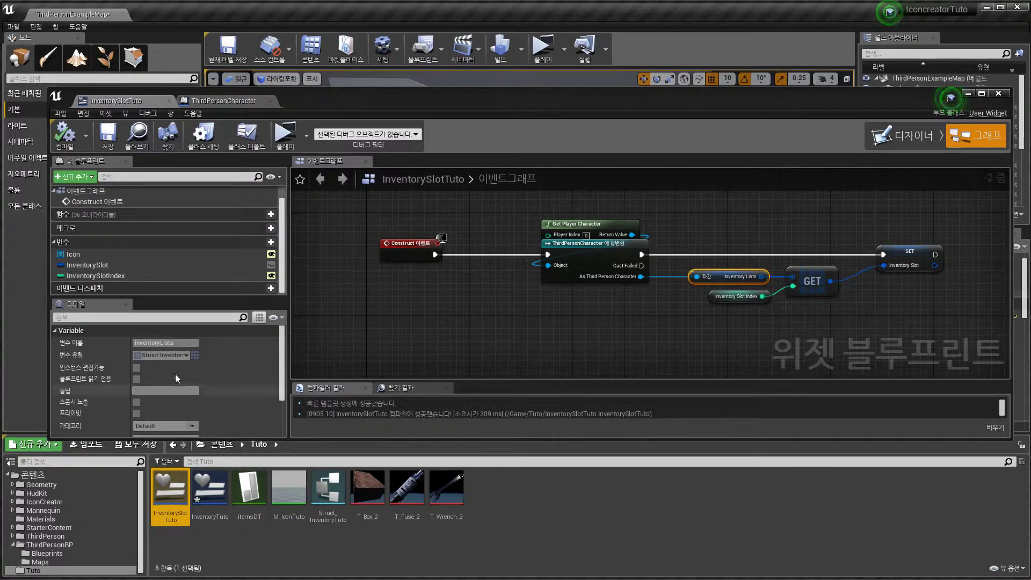
Add six default elements to the inventoryLists array in ThirdPersonCharacter and compile the blueprint
{"action": "left_click", "coordinate": [215, 100]}
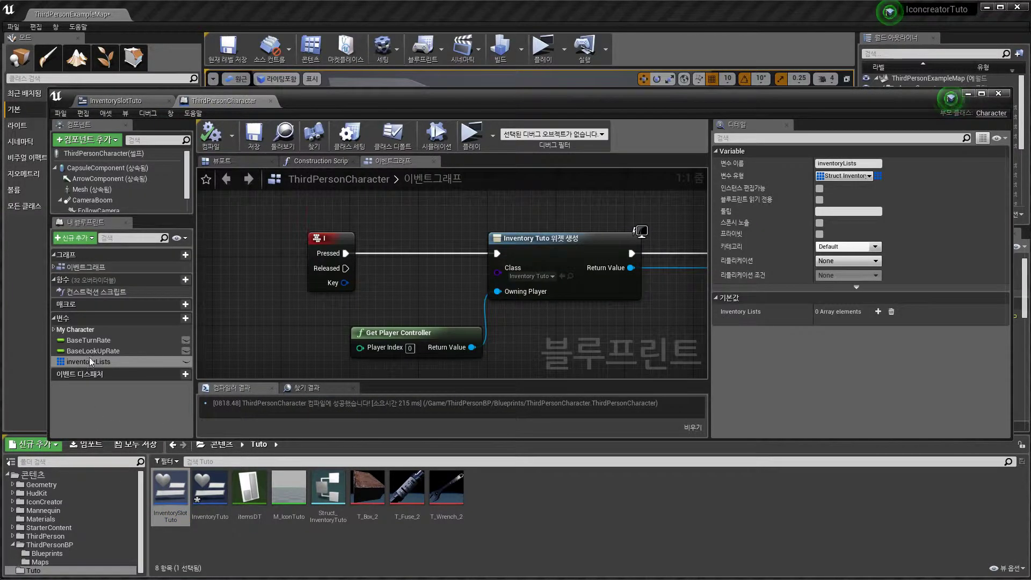
{"action": "left_click", "coordinate": [877, 311]}
{"action": "left_click", "coordinate": [877, 311]}
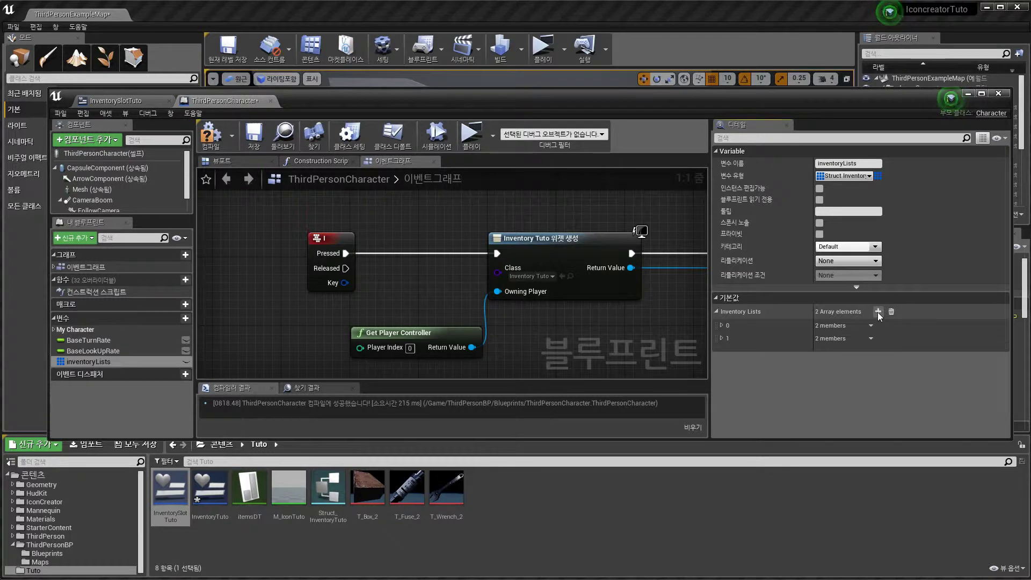
{"action": "left_click", "coordinate": [878, 312]}
{"action": "left_click", "coordinate": [877, 311]}
{"action": "left_click", "coordinate": [878, 312]}
{"action": "left_click", "coordinate": [878, 311]}
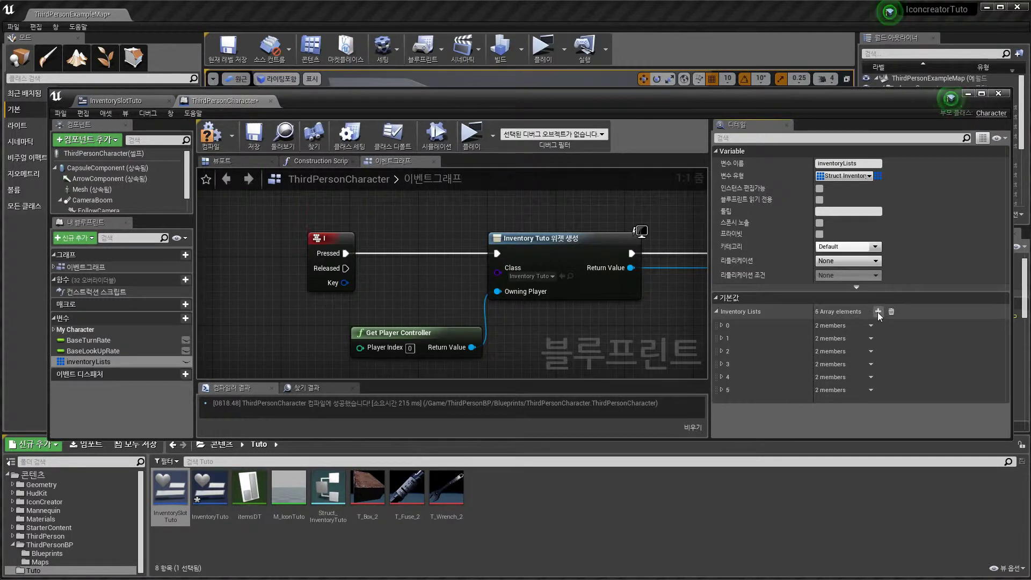
{"action": "left_click", "coordinate": [210, 135]}
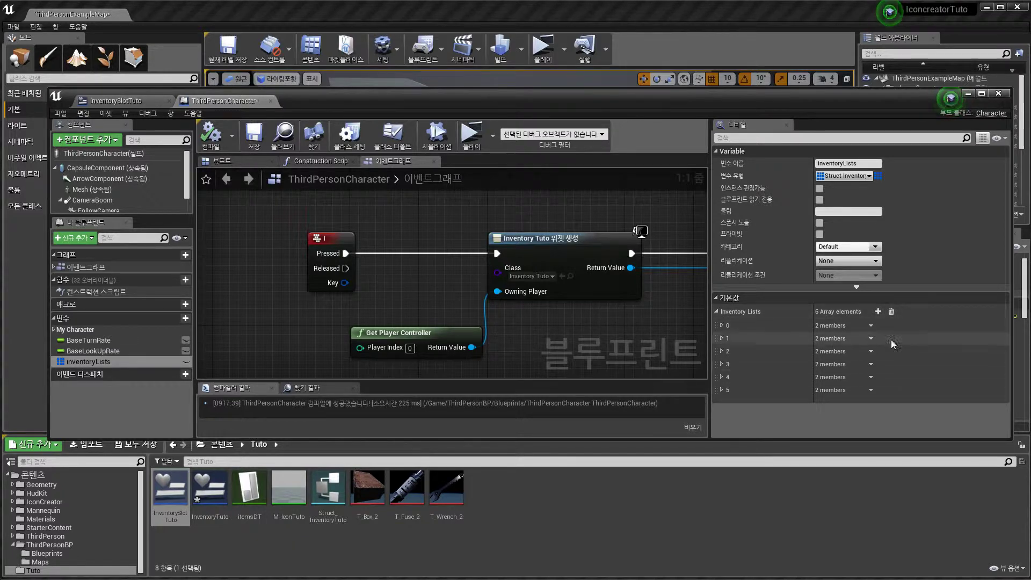
Delete the element at index 5 from the inventoryLists default array and recompile ThirdPersonCharacter
{"action": "left_click", "coordinate": [871, 390]}
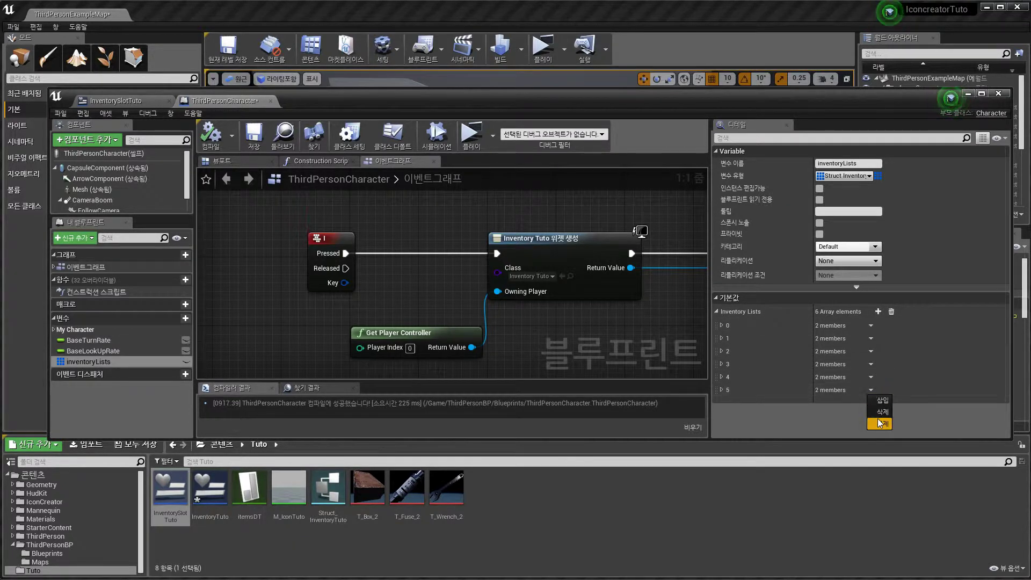
{"action": "left_click", "coordinate": [879, 414]}
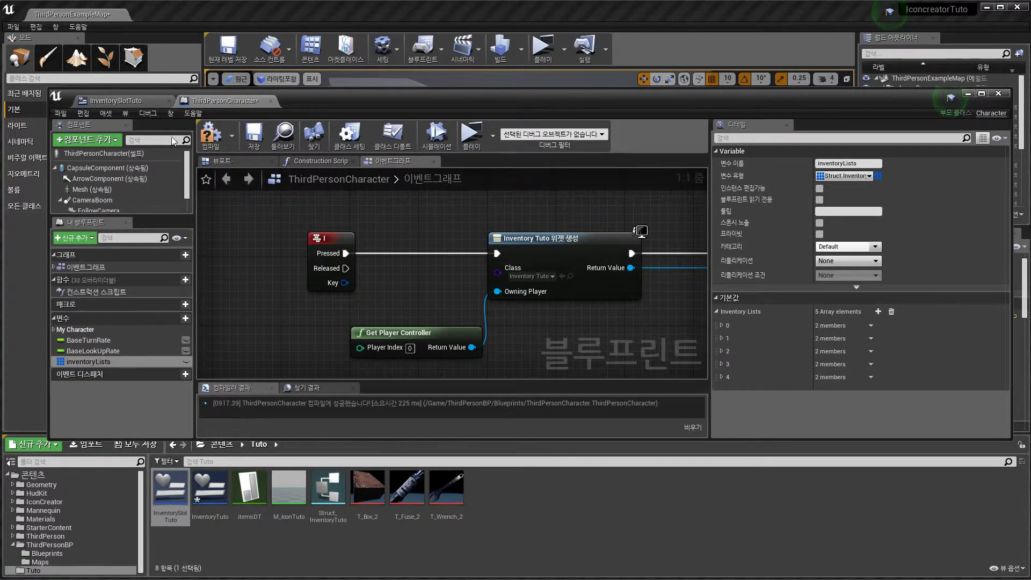
{"action": "left_click", "coordinate": [210, 134]}
Assign each slot after the first in InventoryTuto its Inventory Slot Index, giving the last slot 4, and compile and save the widget
{"action": "double_click", "coordinate": [217, 510]}
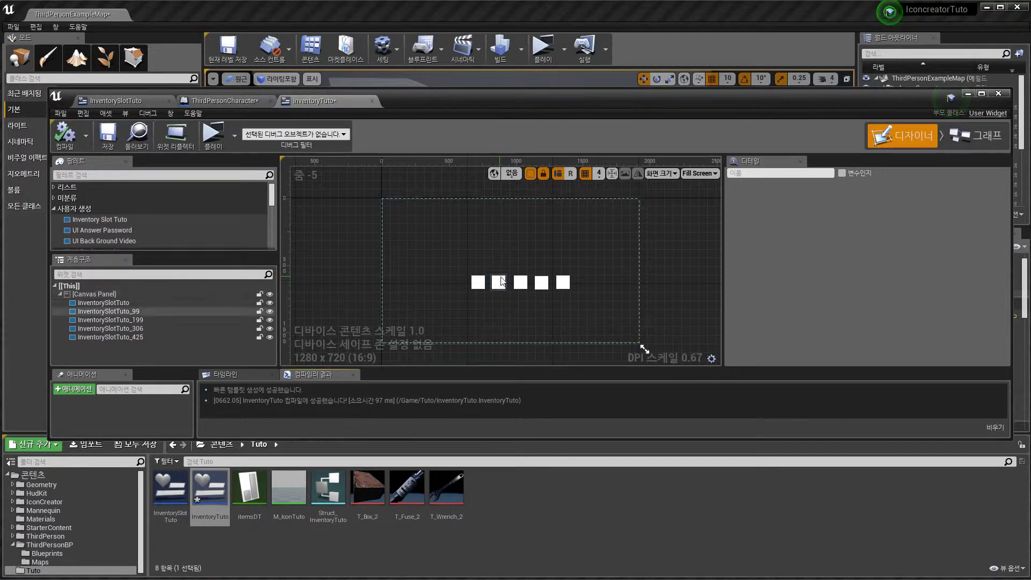
{"action": "left_click", "coordinate": [563, 285]}
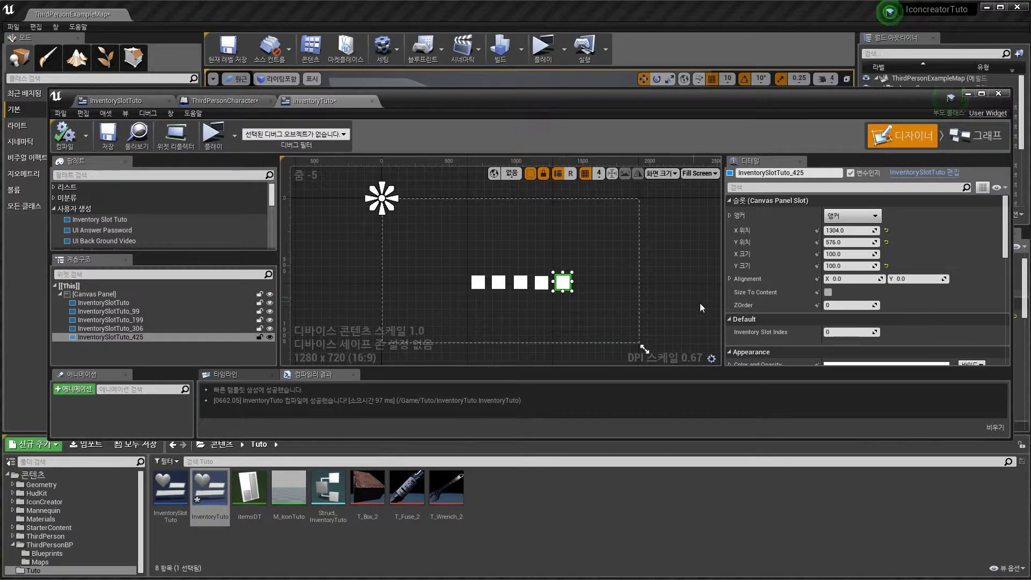
{"action": "left_click", "coordinate": [499, 282]}
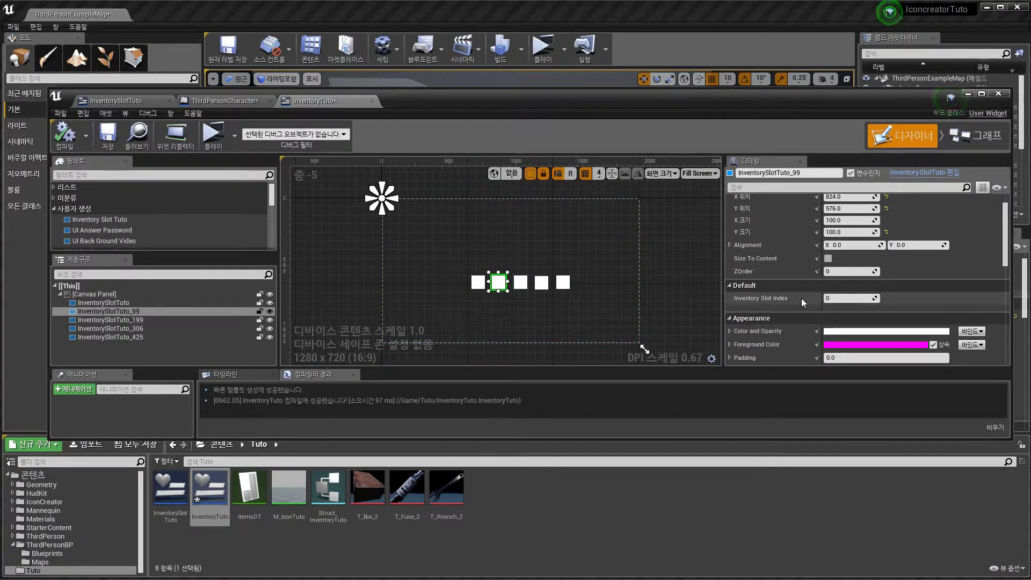
{"action": "left_click", "coordinate": [520, 282]}
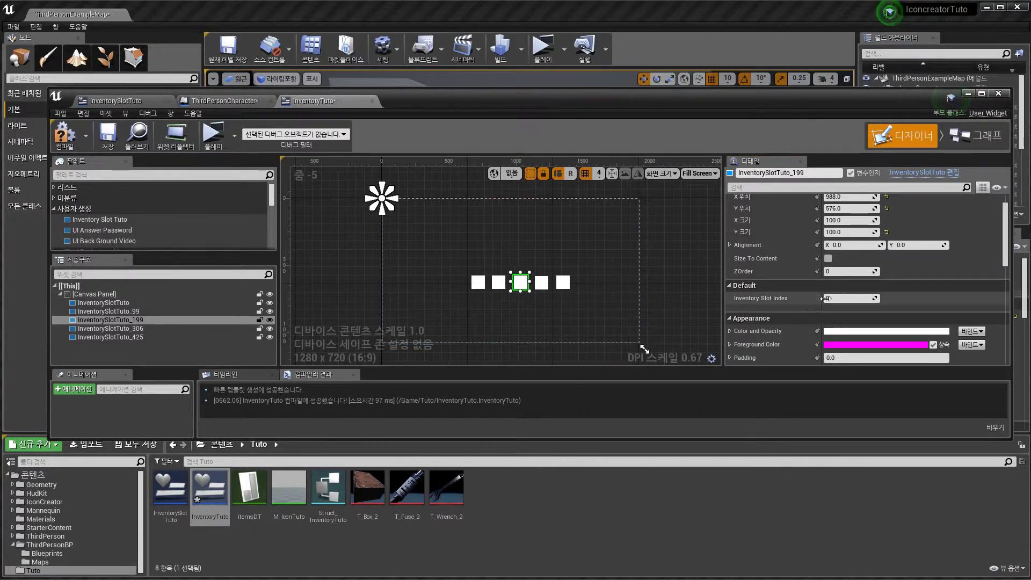
{"action": "left_click", "coordinate": [110, 328]}
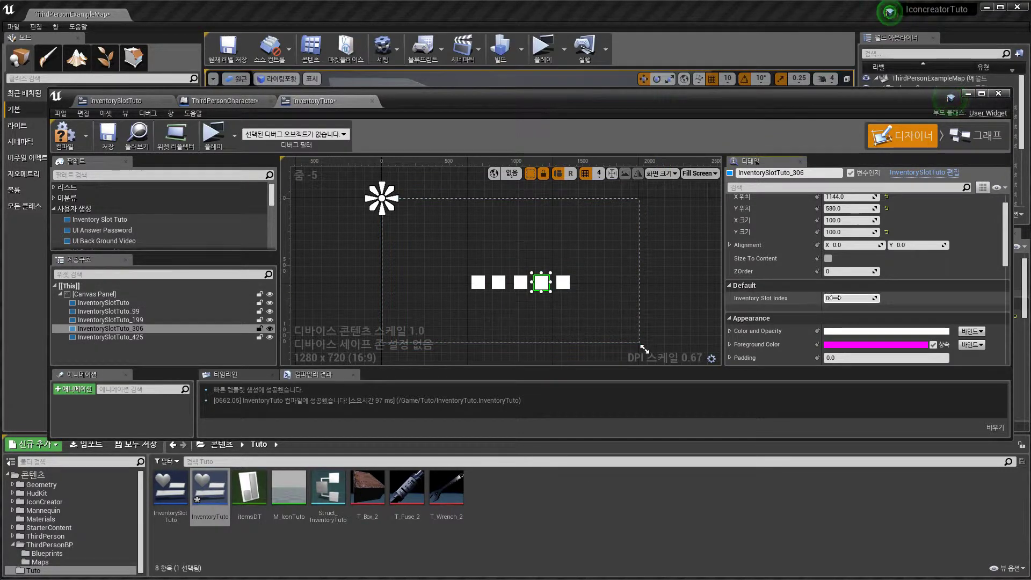
{"action": "left_click", "coordinate": [563, 282]}
{"action": "left_click", "coordinate": [841, 299]}
{"action": "type", "text": "4"}
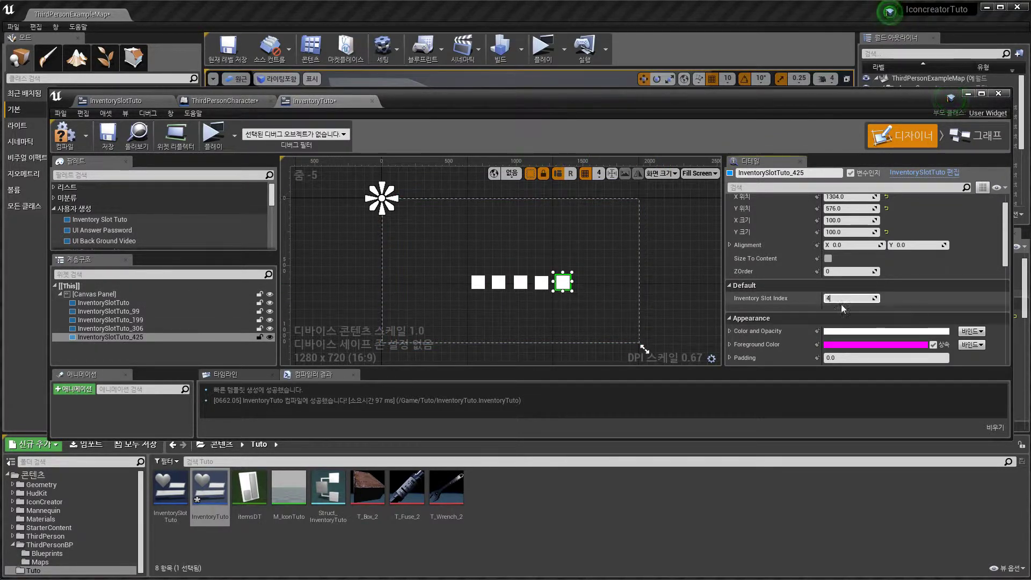
{"action": "key", "text": "Return"}
{"action": "left_click", "coordinate": [65, 135]}
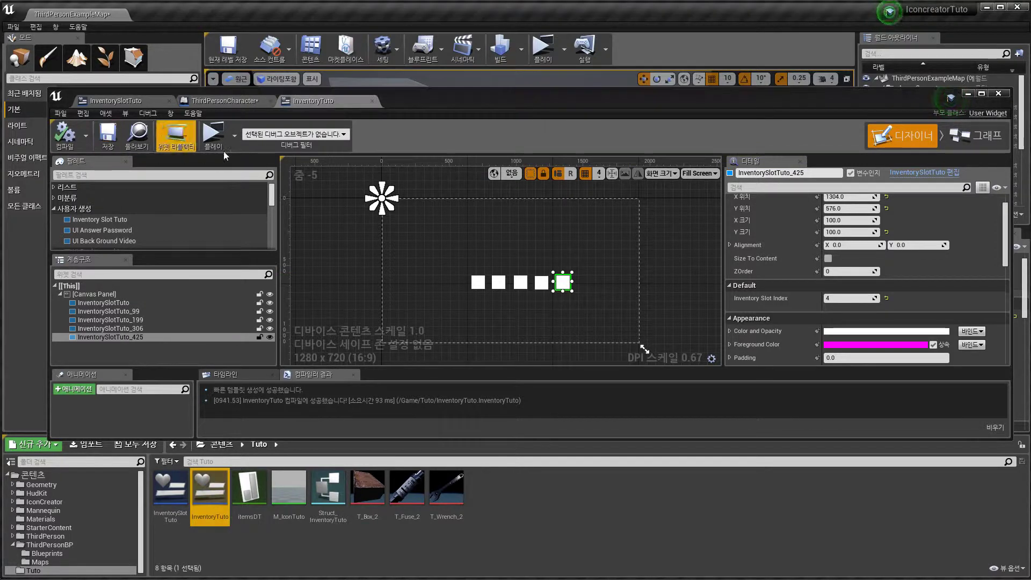
Examine the Icon image's brush settings in the InventorySlotTuto designer and return to its event graph
{"action": "left_click", "coordinate": [153, 101]}
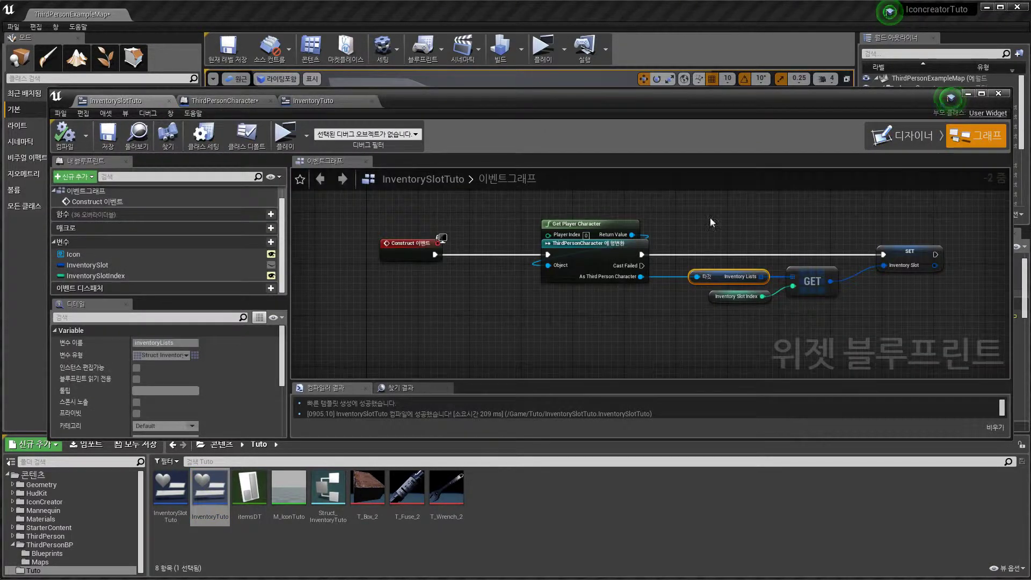
{"action": "left_click", "coordinate": [902, 136]}
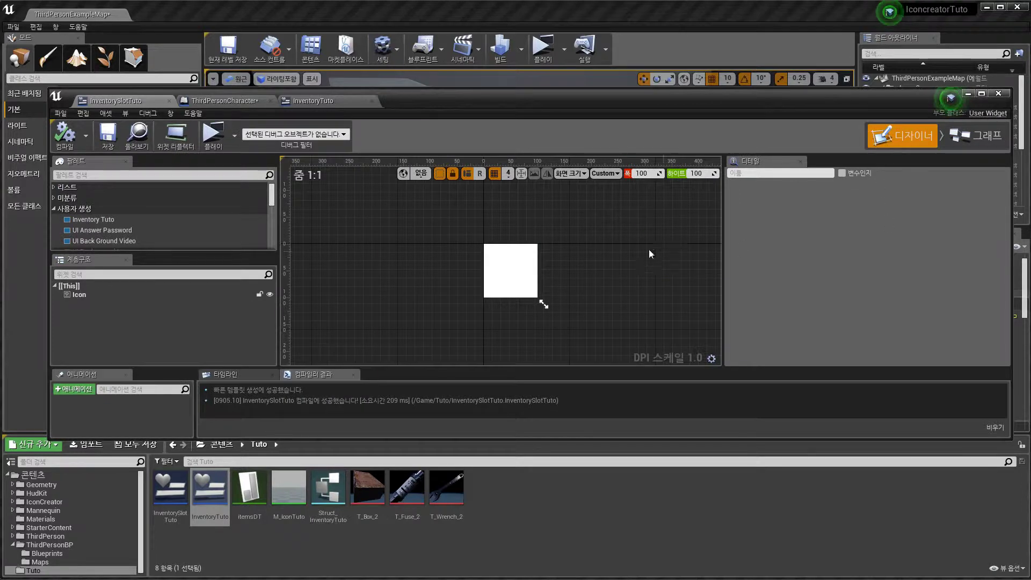
{"action": "left_click", "coordinate": [511, 269]}
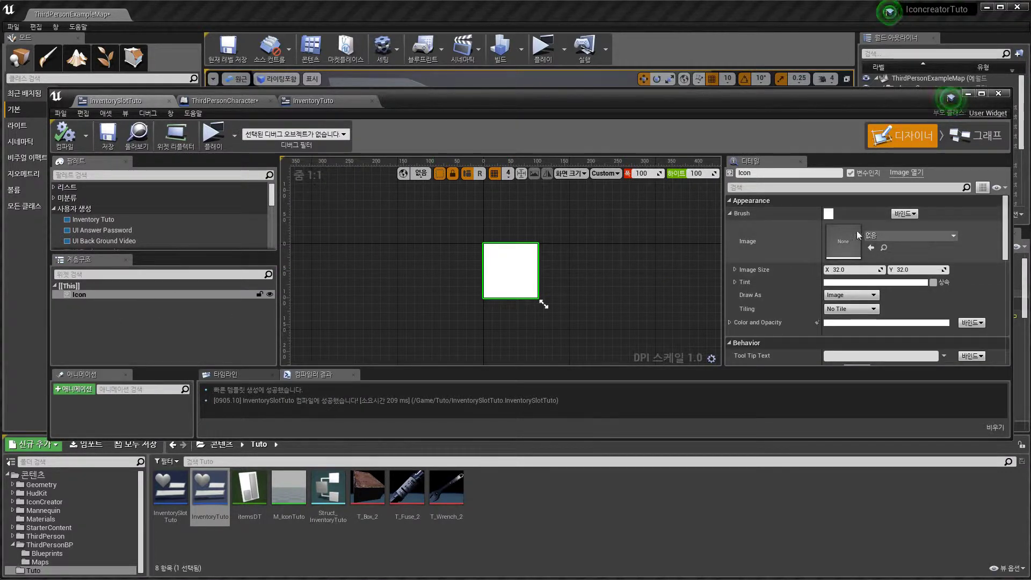
{"action": "left_click", "coordinate": [974, 135]}
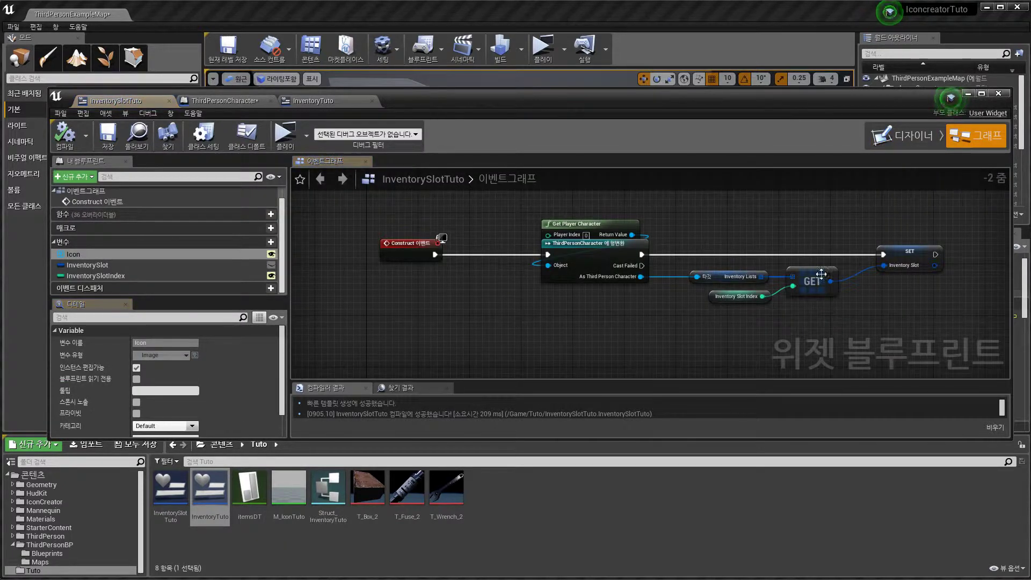
Add a Create Dynamic Material Instance node after the Set Inventory Slot node and set its Parent to M_IconTuto
{"action": "scroll", "coordinate": [840, 277], "scroll_direction": "down", "scroll_amount": 4}
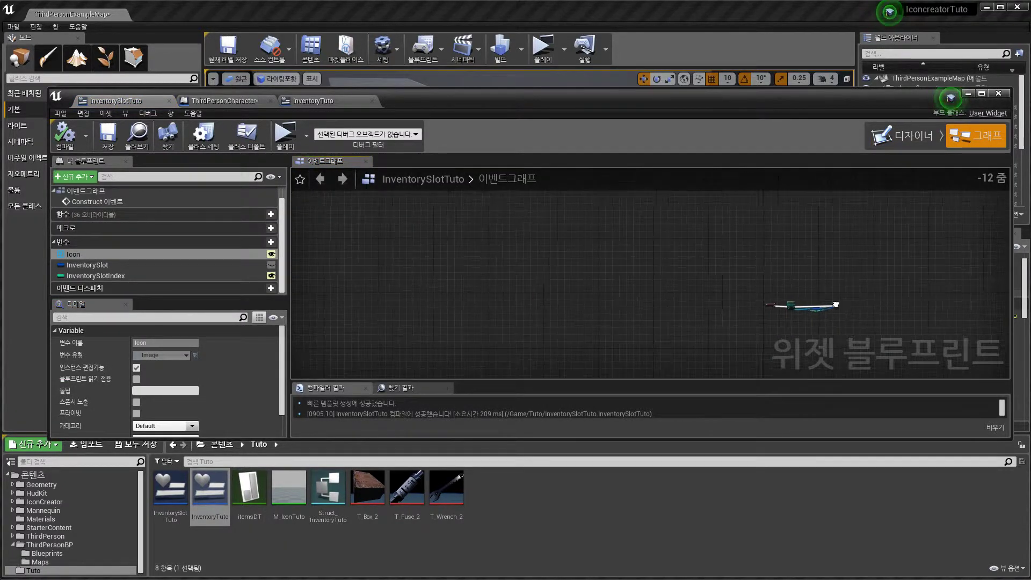
{"action": "right_click_drag", "start_coordinate": [842, 308], "coordinate": [611, 298]}
{"action": "scroll", "coordinate": [611, 298], "scroll_direction": "up", "scroll_amount": 6}
{"action": "right_click_drag", "start_coordinate": [562, 266], "coordinate": [527, 276]}
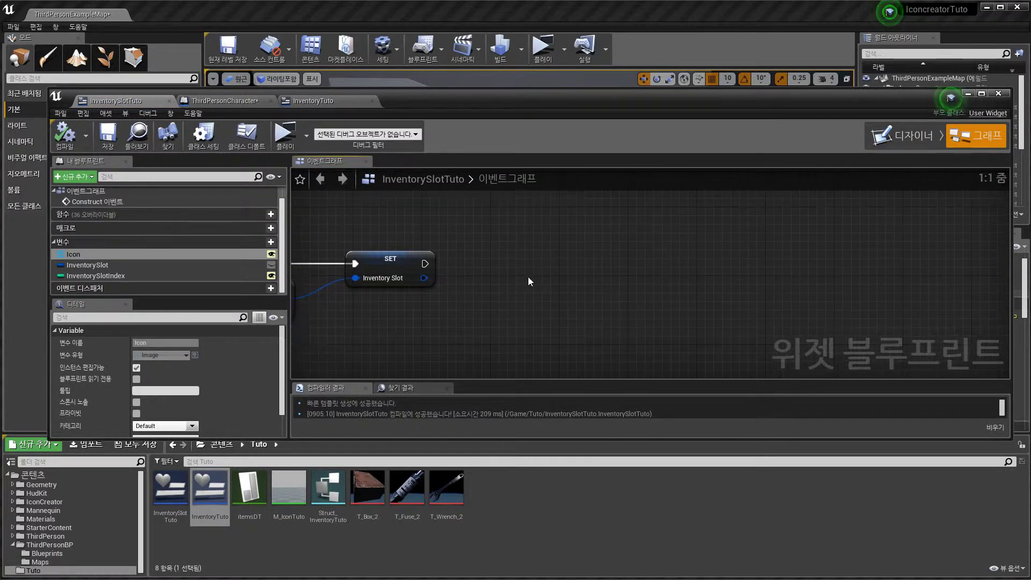
{"action": "right_click", "coordinate": [528, 276]}
{"action": "type", "text": "crea"}
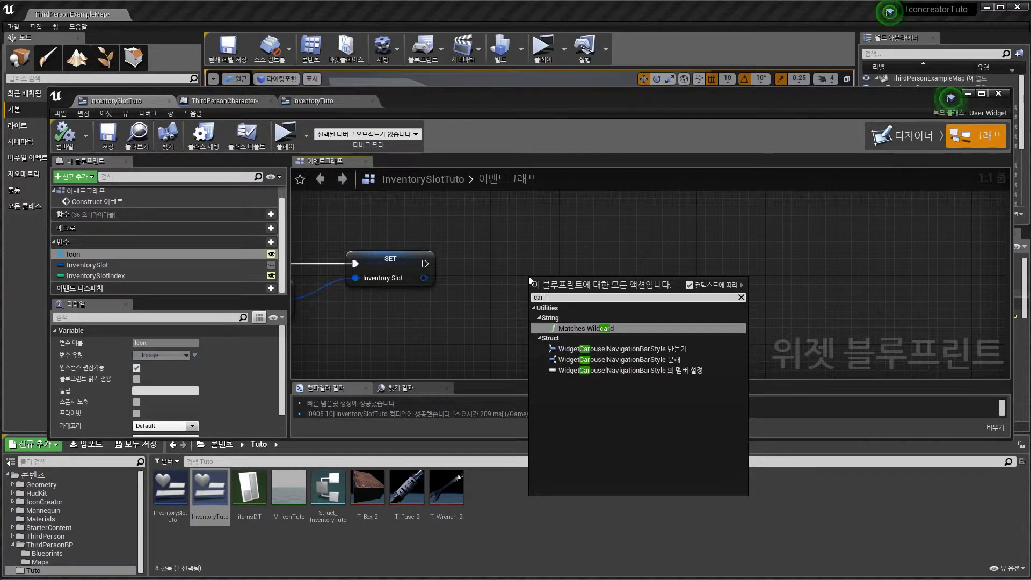
{"action": "type", "text": "te dynamic"}
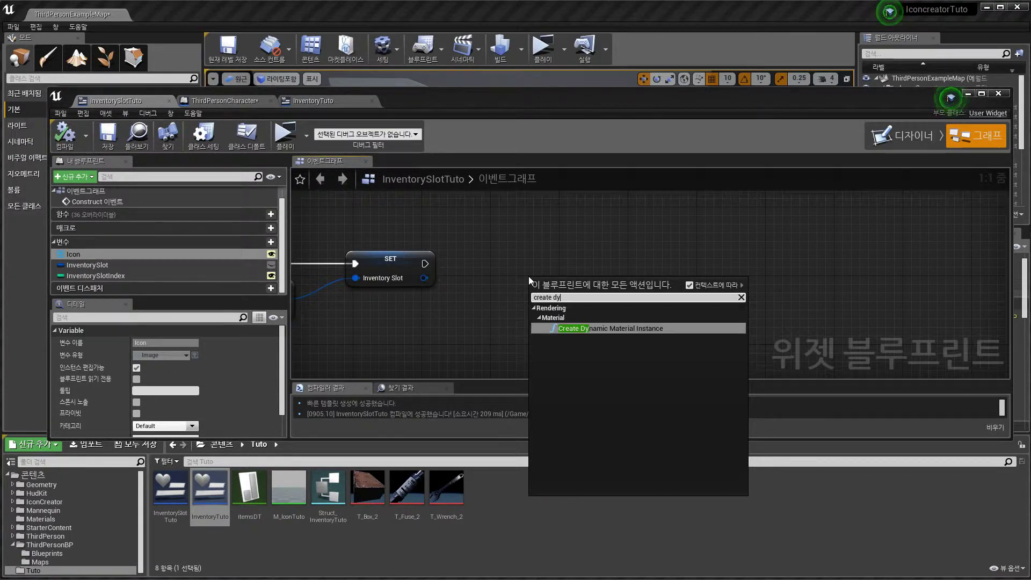
{"action": "key", "text": "Return"}
{"action": "left_click_drag", "start_coordinate": [425, 264], "coordinate": [561, 248]}
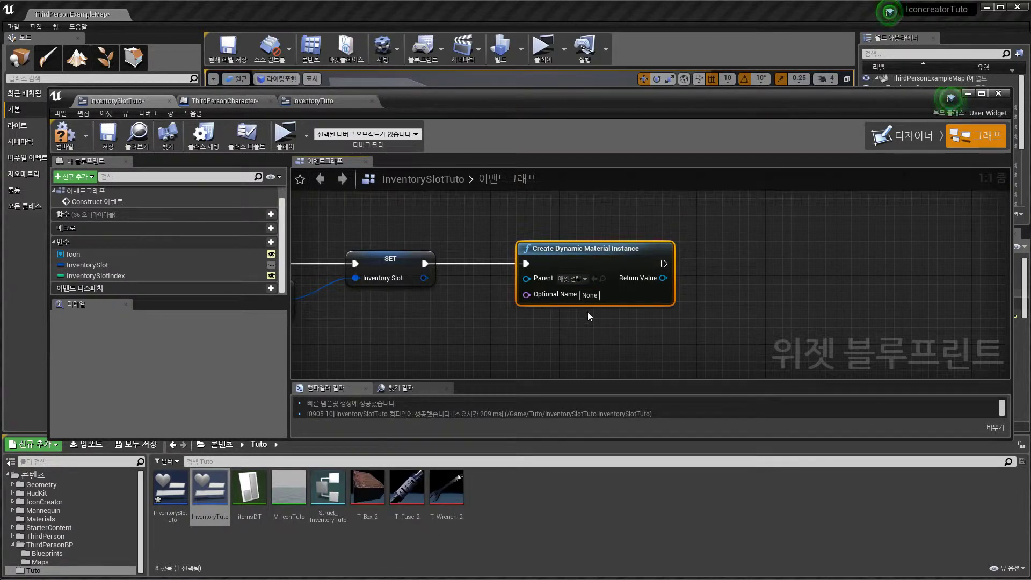
{"action": "left_click", "coordinate": [582, 280]}
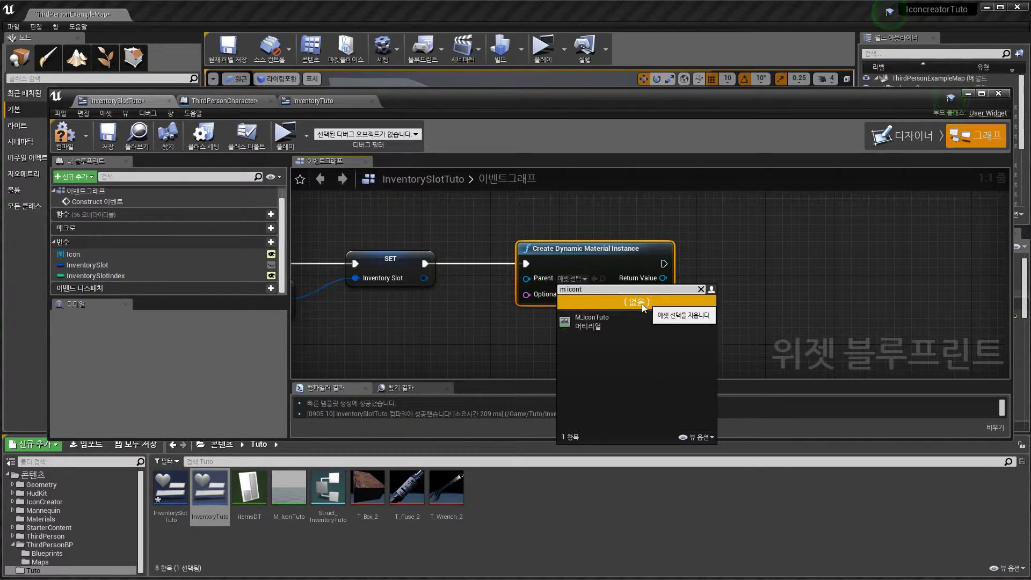
{"action": "left_click", "coordinate": [596, 318]}
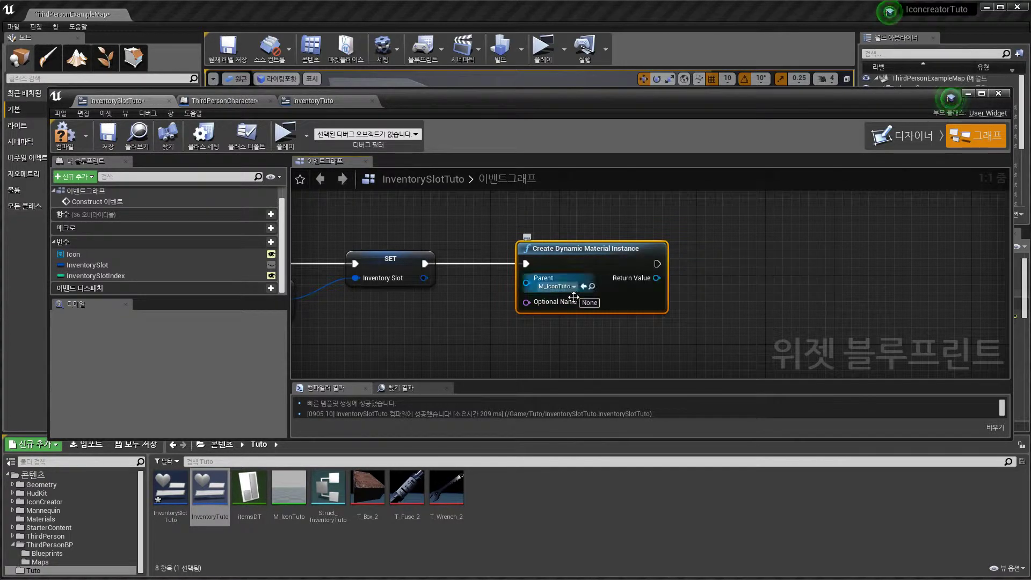
Promote the material instance's Return Value to a variable named DM_Icon, align its Set node and compile the widget
{"action": "right_click_drag", "start_coordinate": [674, 281], "coordinate": [501, 298]}
{"action": "left_click_drag", "start_coordinate": [484, 295], "coordinate": [530, 296]}
{"action": "left_click", "coordinate": [558, 336]}
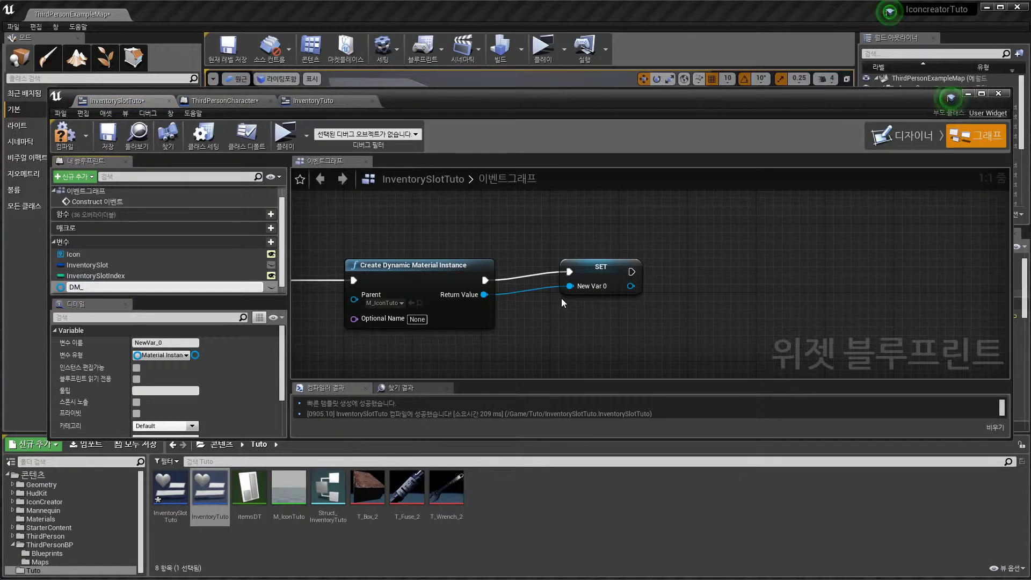
{"action": "type", "text": "DM_Icon"}
{"action": "key", "text": "Return"}
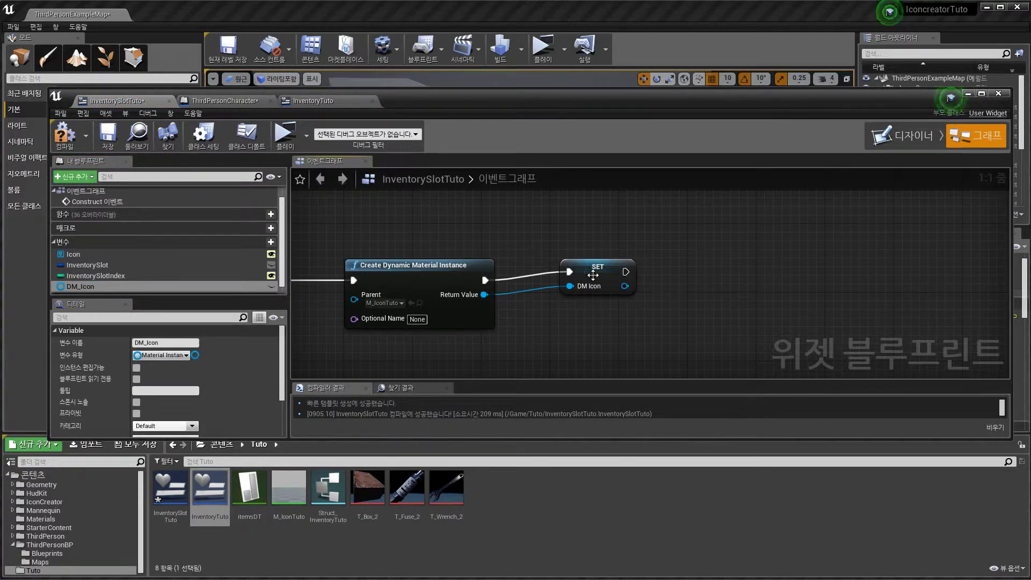
{"action": "left_click_drag", "start_coordinate": [596, 271], "coordinate": [585, 279]}
{"action": "scroll", "coordinate": [507, 310], "scroll_direction": "down", "scroll_amount": 4}
{"action": "right_click_drag", "start_coordinate": [590, 290], "coordinate": [530, 275]}
{"action": "left_click", "coordinate": [64, 139]}
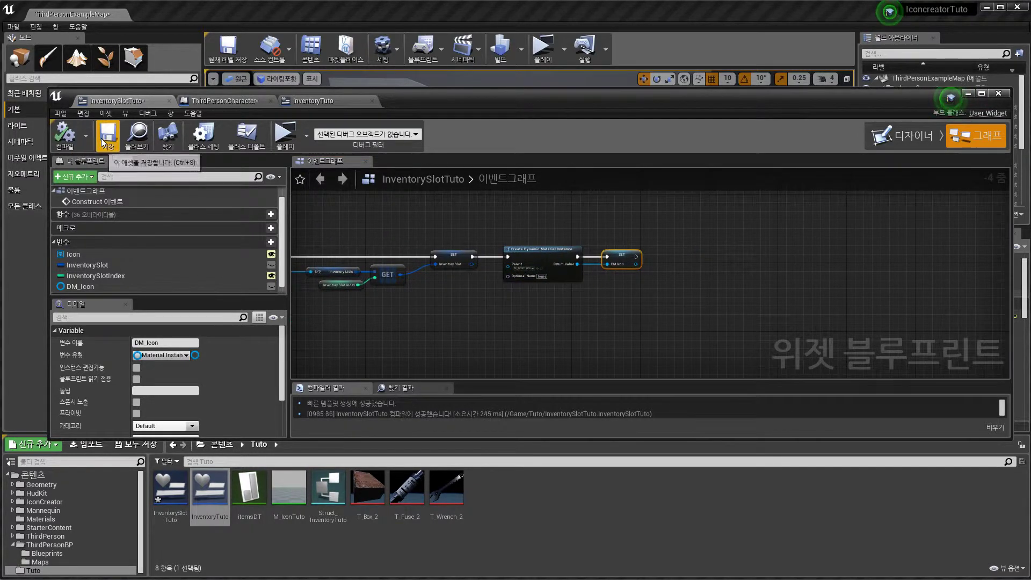
Create a binding function for the Icon image's Brush and move its entry node away from the return node
{"action": "left_click", "coordinate": [908, 134]}
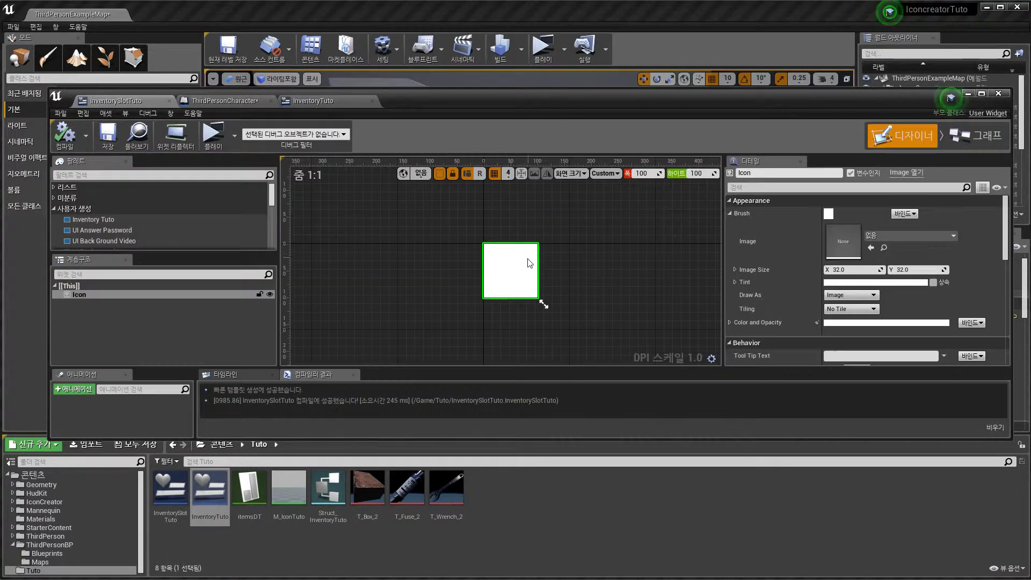
{"action": "left_click", "coordinate": [904, 214]}
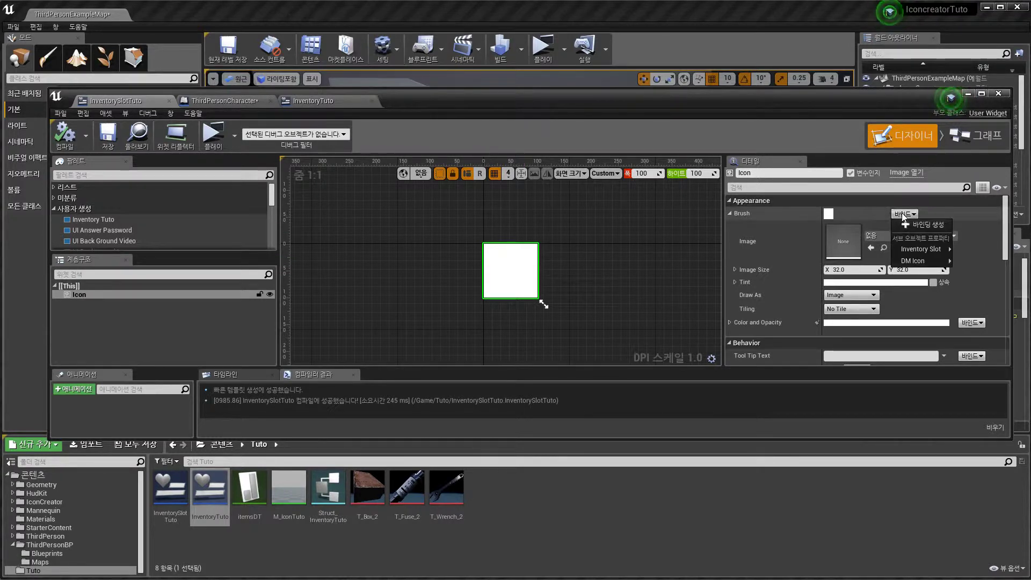
{"action": "left_click", "coordinate": [920, 228]}
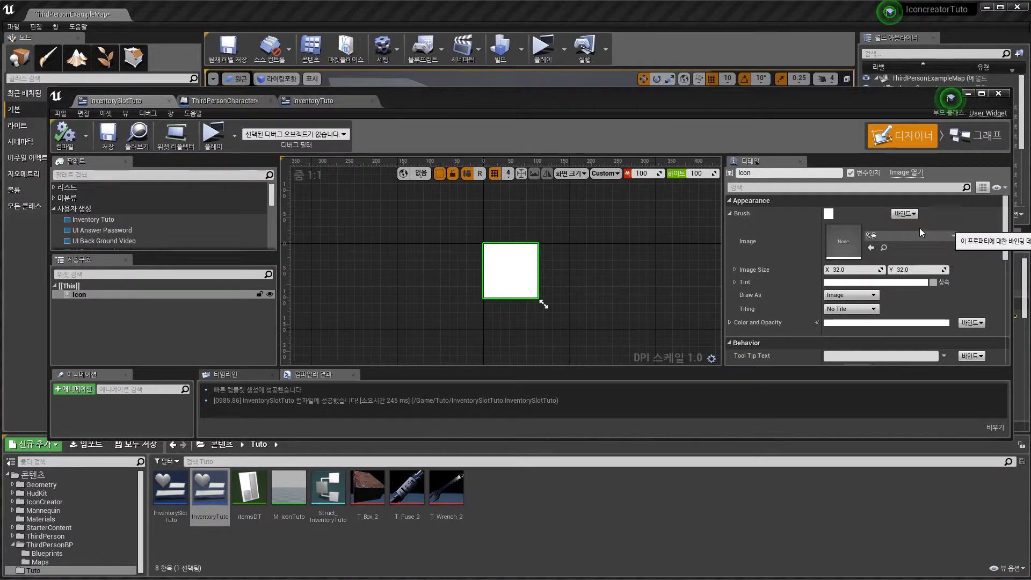
{"action": "left_click_drag", "start_coordinate": [633, 278], "coordinate": [317, 280]}
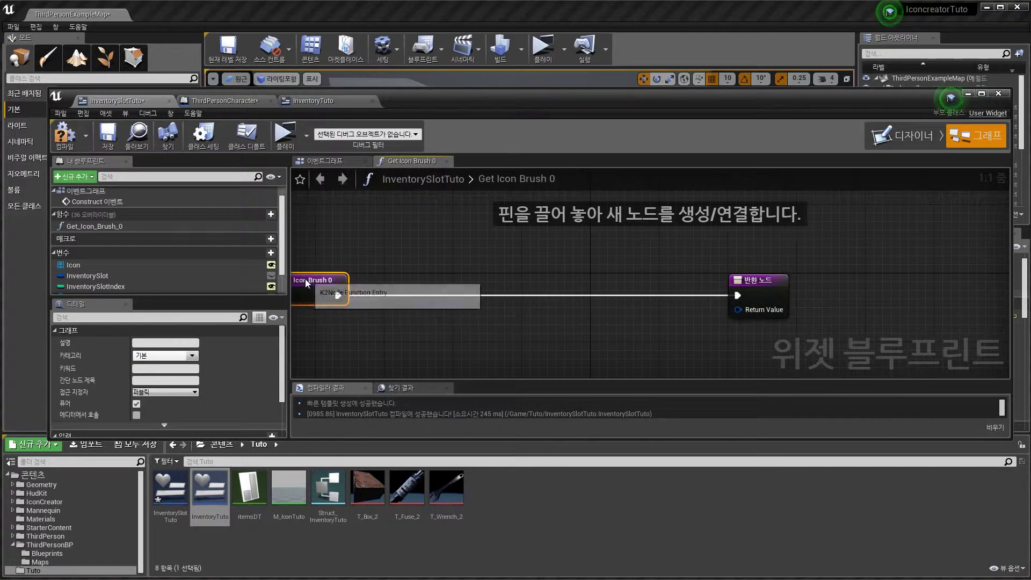
Add a Make Brush from Material node feeding the return node's Return Value and place it beneath the execution line
{"action": "mouse_move", "coordinate": [738, 309]}
{"action": "left_mouse_down"}
{"action": "mouse_move", "coordinate": [662, 354]}
{"action": "mouse_move", "coordinate": [604, 348]}
{"action": "left_mouse_up"}
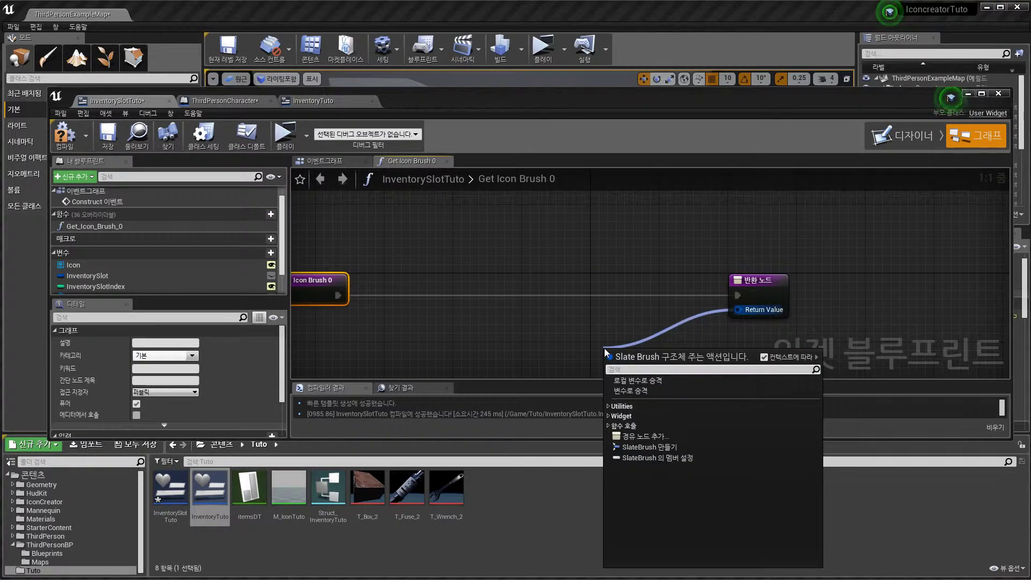
{"action": "type", "text": "make"}
{"action": "key", "text": "Up"}
{"action": "key", "text": "Up"}
{"action": "key", "text": "Return"}
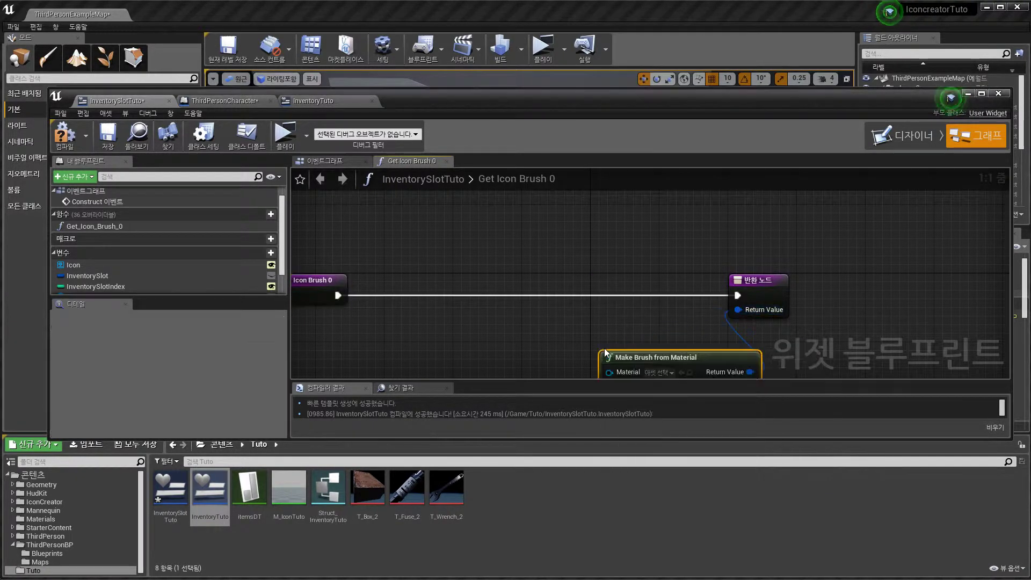
{"action": "right_click_drag", "start_coordinate": [674, 353], "coordinate": [674, 249]}
{"action": "left_click_drag", "start_coordinate": [674, 250], "coordinate": [640, 233]}
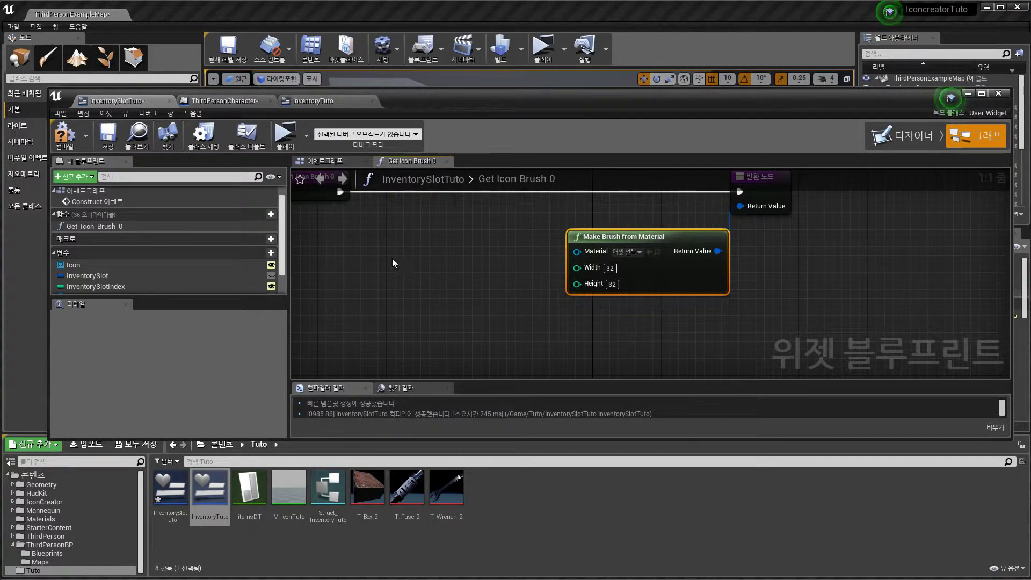
Feed DM_Icon into the Material input of Make Brush from Material and group the two nodes closely together
{"action": "scroll", "coordinate": [134, 284], "scroll_direction": "down", "scroll_amount": 2}
{"action": "left_click_drag", "start_coordinate": [83, 263], "coordinate": [577, 252]}
{"action": "mouse_move", "coordinate": [500, 260]}
{"action": "left_mouse_down"}
{"action": "mouse_move", "coordinate": [566, 215]}
{"action": "mouse_move", "coordinate": [602, 225]}
{"action": "mouse_move", "coordinate": [604, 288]}
{"action": "left_mouse_up"}
{"action": "left_click", "coordinate": [594, 235], "text": "ctrl"}
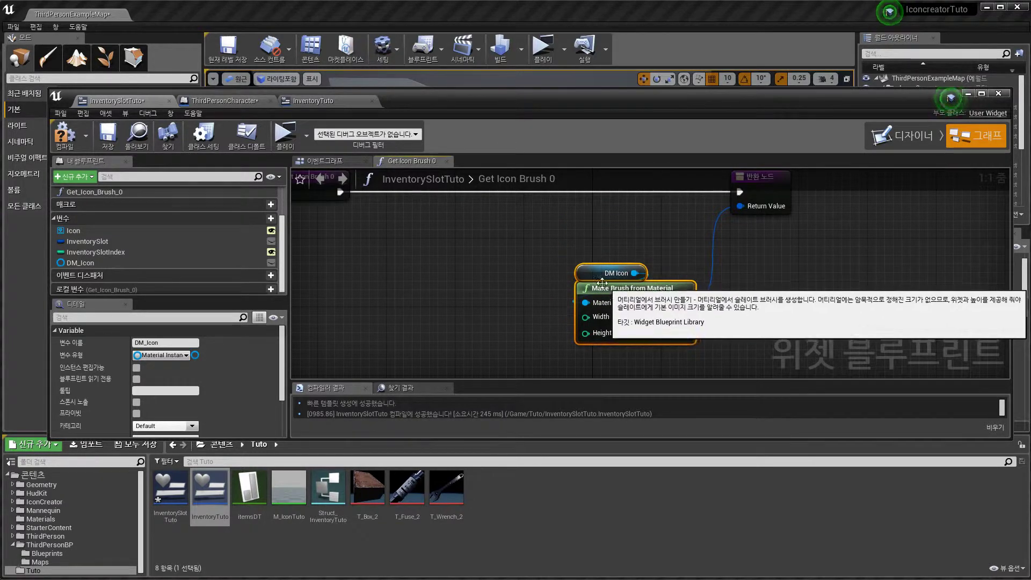
Add a Set Texture Parameter Value node targeting DM_Icon, connect it after the Get Icon Brush 0 entry, and tuck the DM_Icon getter above it
{"action": "right_click_drag", "start_coordinate": [294, 234], "coordinate": [395, 281]}
{"action": "left_click_drag", "start_coordinate": [92, 263], "coordinate": [472, 295]}
{"action": "type", "text": "set text"}
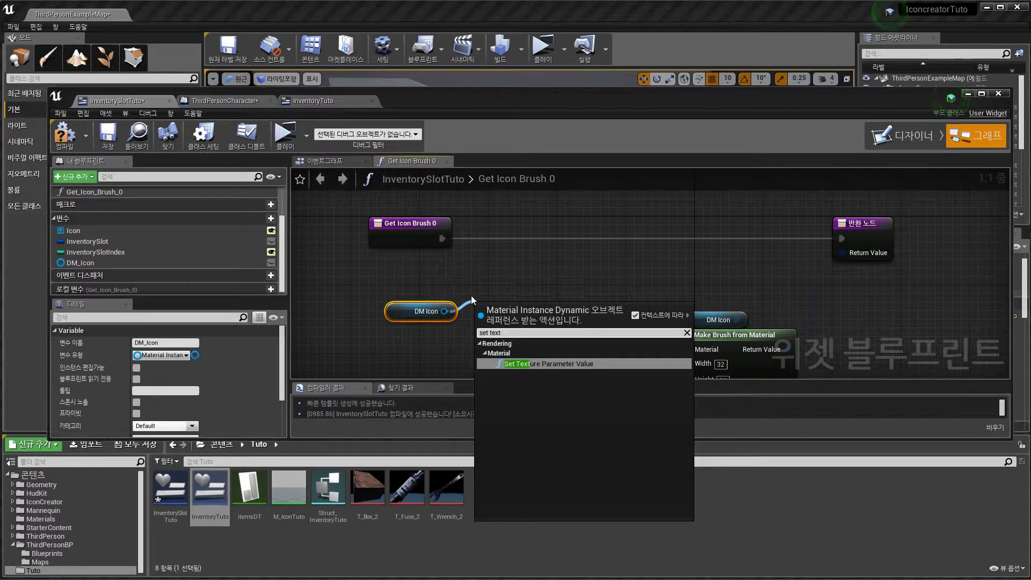
{"action": "key", "text": "Return"}
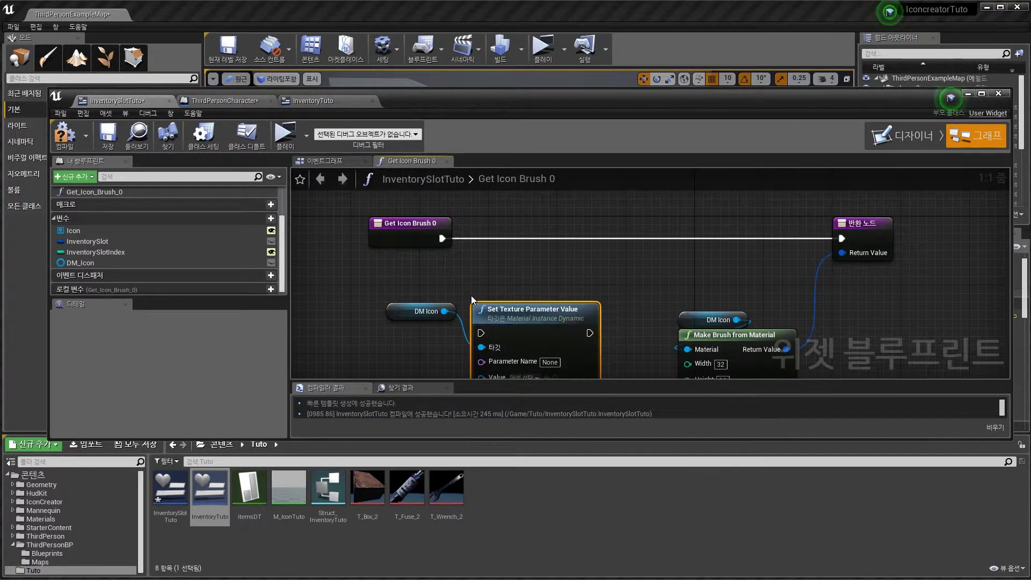
{"action": "left_click_drag", "start_coordinate": [520, 300], "coordinate": [545, 213]}
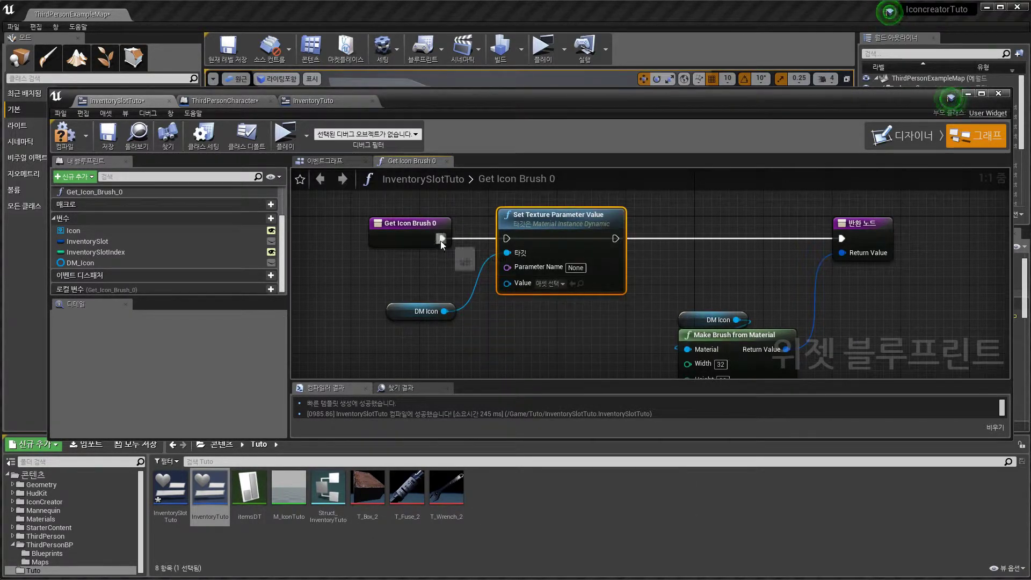
{"action": "left_click_drag", "start_coordinate": [440, 239], "coordinate": [506, 238]}
{"action": "left_click_drag", "start_coordinate": [430, 314], "coordinate": [545, 212]}
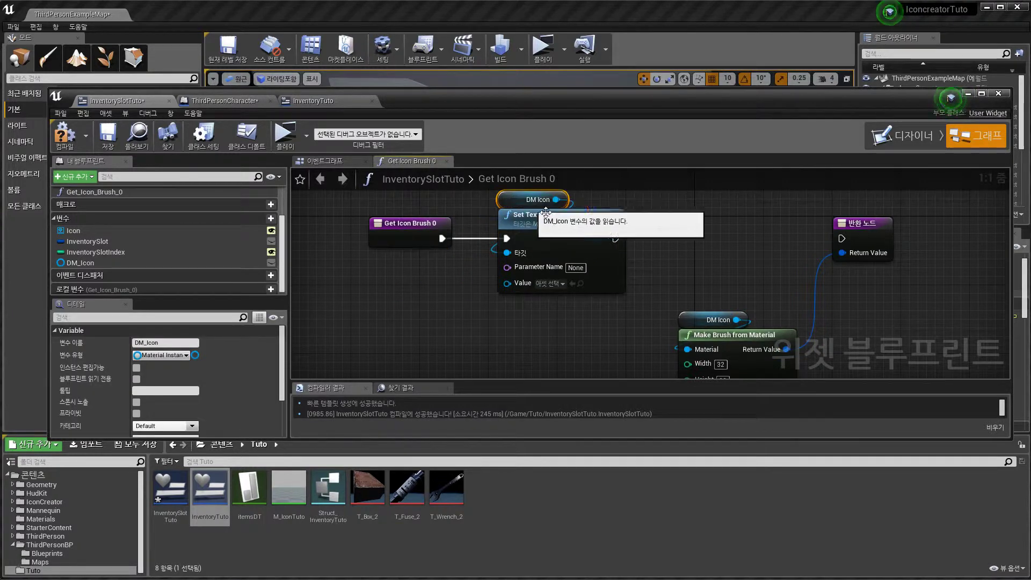
Copy the texture parameter's name from M_IconTuto and set Parameter Name to IconImage on the Set Texture Parameter Value node
{"action": "double_click", "coordinate": [286, 498]}
{"action": "left_click", "coordinate": [361, 232]}
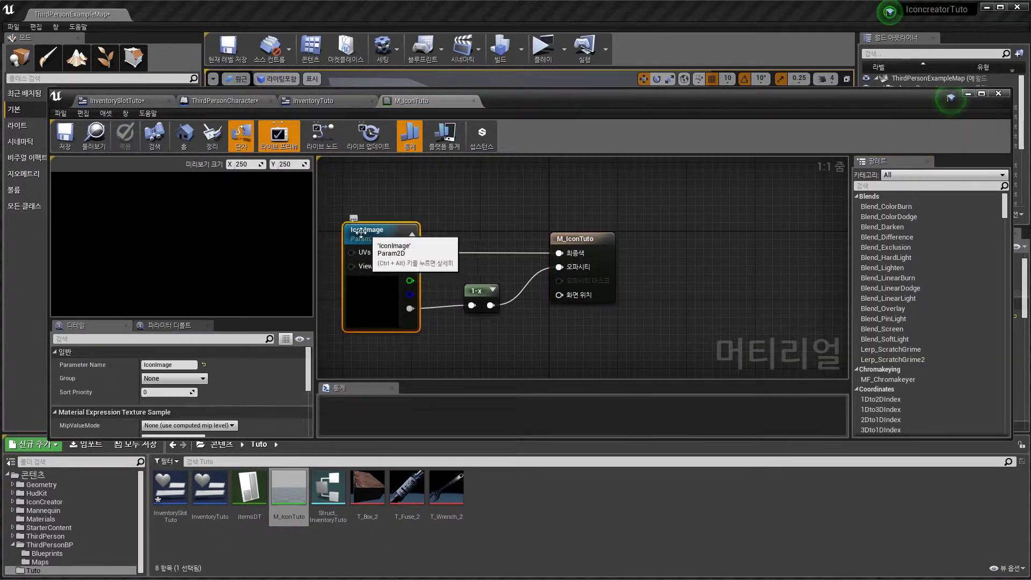
{"action": "left_click", "coordinate": [361, 232]}
{"action": "key", "text": "ctrl+c"}
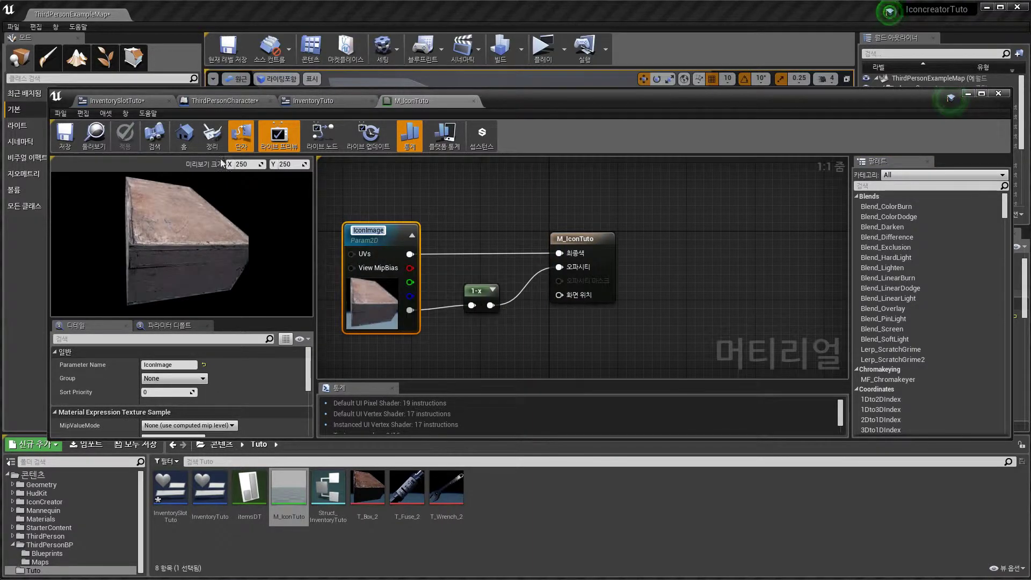
{"action": "left_click", "coordinate": [330, 100]}
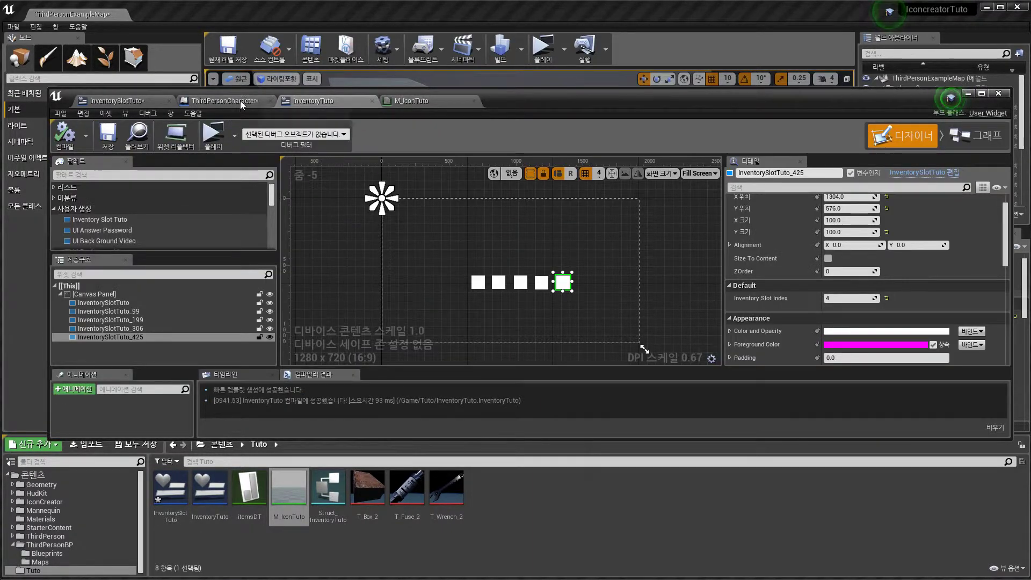
{"action": "left_click", "coordinate": [141, 101]}
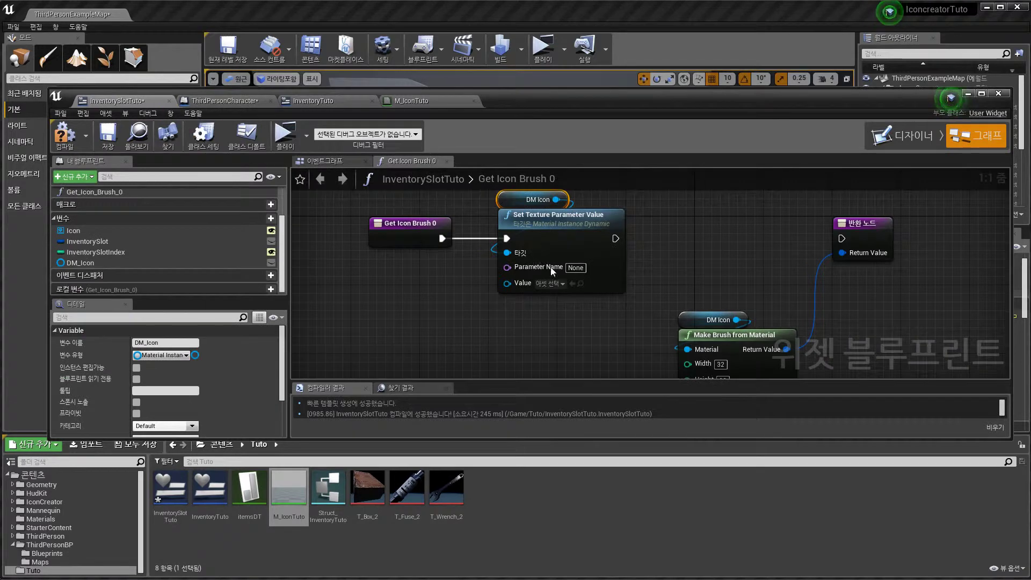
{"action": "left_click", "coordinate": [576, 268]}
{"action": "key", "text": "ctrl+v"}
{"action": "left_click", "coordinate": [643, 304]}
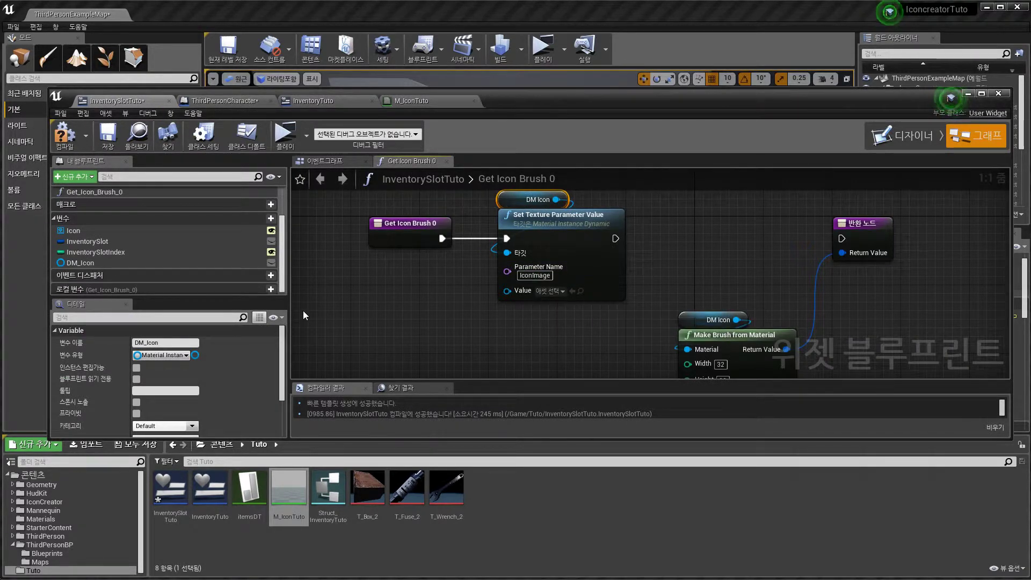
Break the InventorySlot struct, connect its Icon to the texture parameter's Value, and hide the unconnected pins
{"action": "left_click_drag", "start_coordinate": [87, 241], "coordinate": [325, 310]}
{"action": "left_click_drag", "start_coordinate": [385, 319], "coordinate": [485, 391]}
{"action": "left_click", "coordinate": [488, 428]}
{"action": "left_click_drag", "start_coordinate": [536, 363], "coordinate": [508, 288]}
{"action": "left_click", "coordinate": [165, 356]}
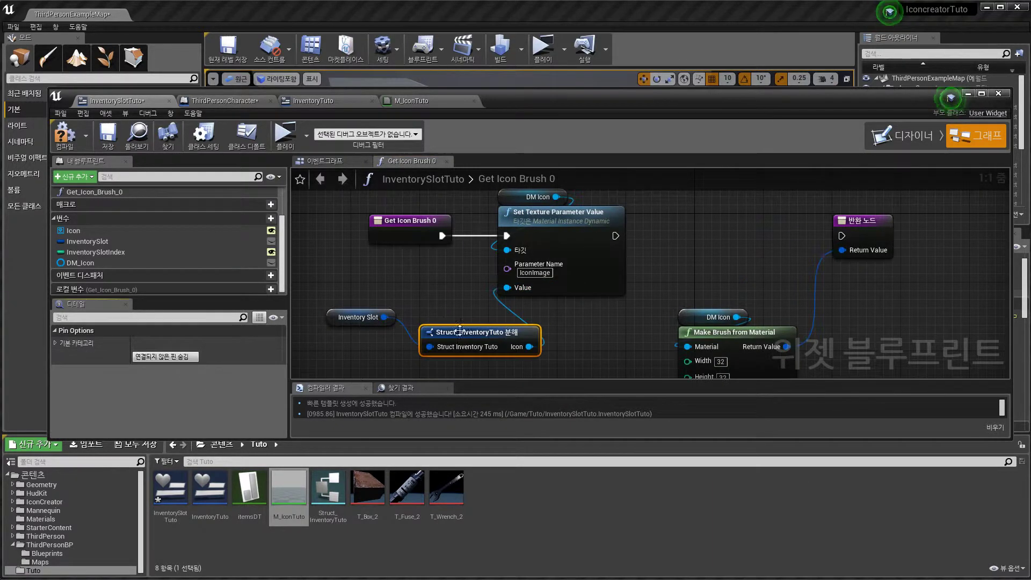
Connect Set Texture Parameter Value to the return node, tidy the binding's nodes, and compile and save InventorySlotTuto
{"action": "left_click_drag", "start_coordinate": [352, 291], "coordinate": [311, 296]}
{"action": "right_click", "coordinate": [317, 275]}
{"action": "key", "text": "Escape"}
{"action": "right_click_drag", "start_coordinate": [312, 296], "coordinate": [140, 318]}
{"action": "left_click_drag", "start_coordinate": [449, 244], "coordinate": [676, 245]}
{"action": "mouse_move", "coordinate": [619, 355]}
{"action": "left_mouse_down"}
{"action": "mouse_move", "coordinate": [607, 272]}
{"action": "mouse_move", "coordinate": [675, 258]}
{"action": "left_mouse_up"}
{"action": "scroll", "coordinate": [553, 250], "scroll_direction": "down", "scroll_amount": 4}
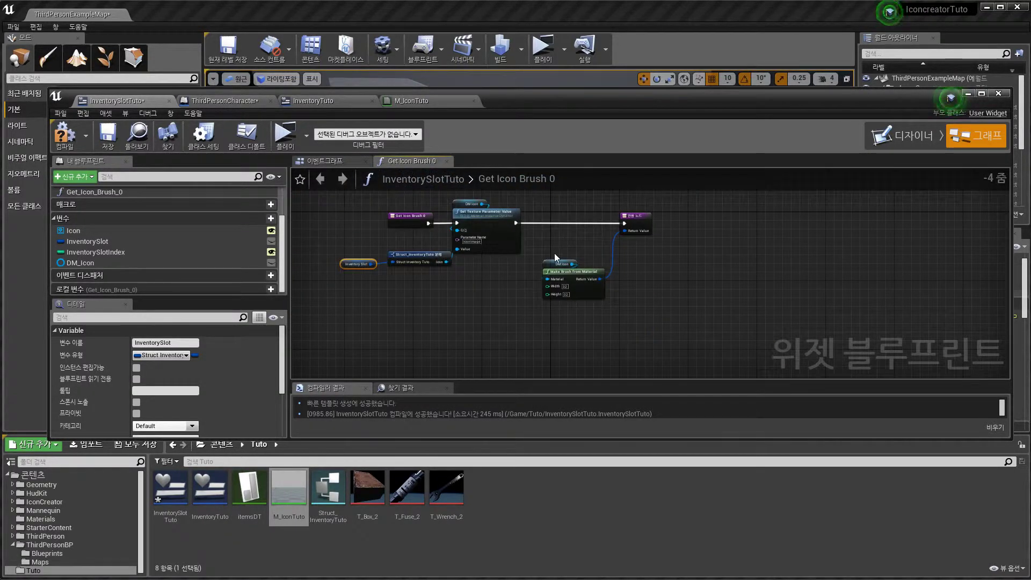
{"action": "left_click", "coordinate": [65, 135]}
{"action": "left_click", "coordinate": [107, 134]}
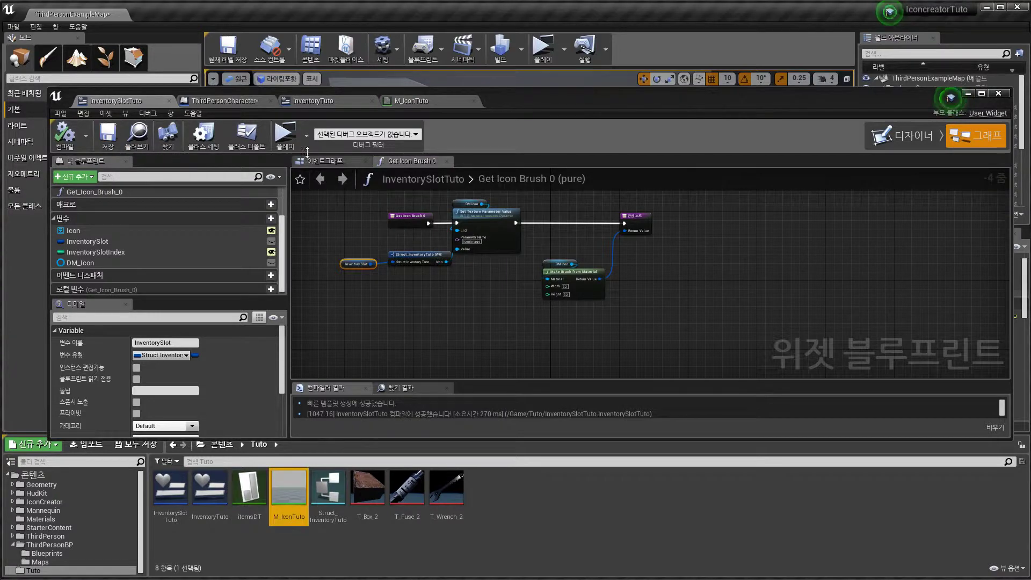
Play-test the game to check the icons in the five inventory slots, and stop the preview
{"action": "left_click", "coordinate": [293, 137]}
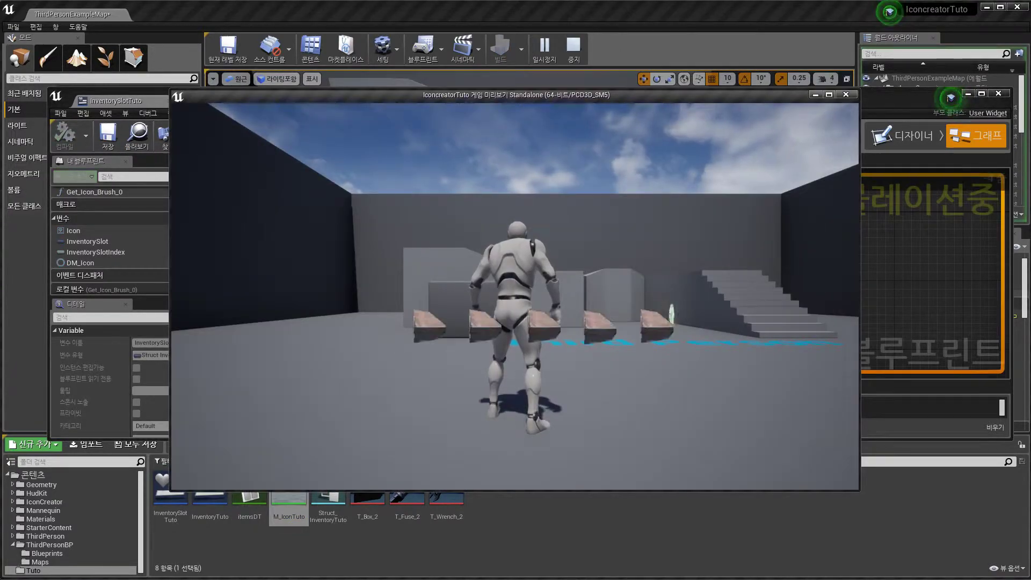
{"action": "key", "text": "w"}
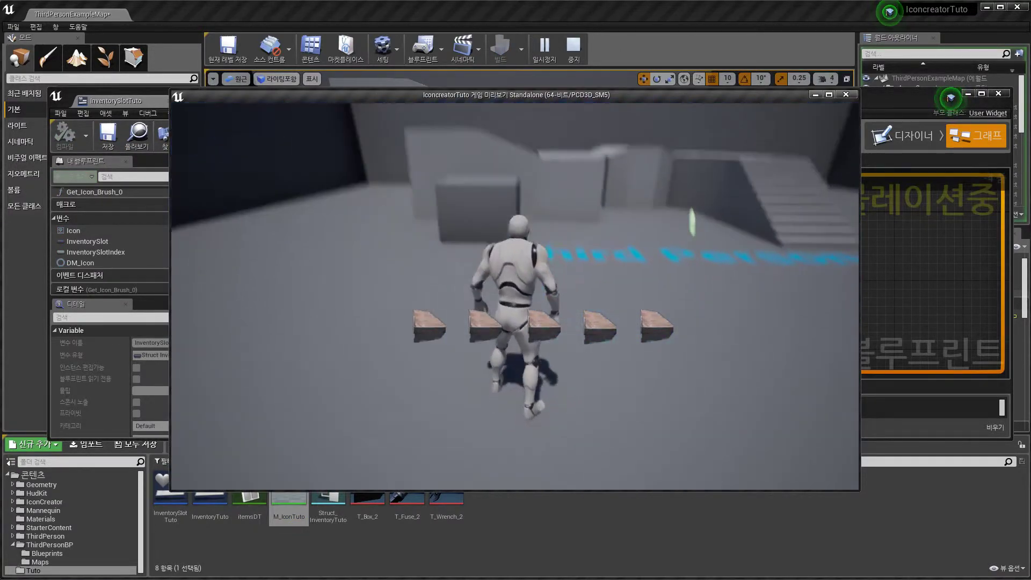
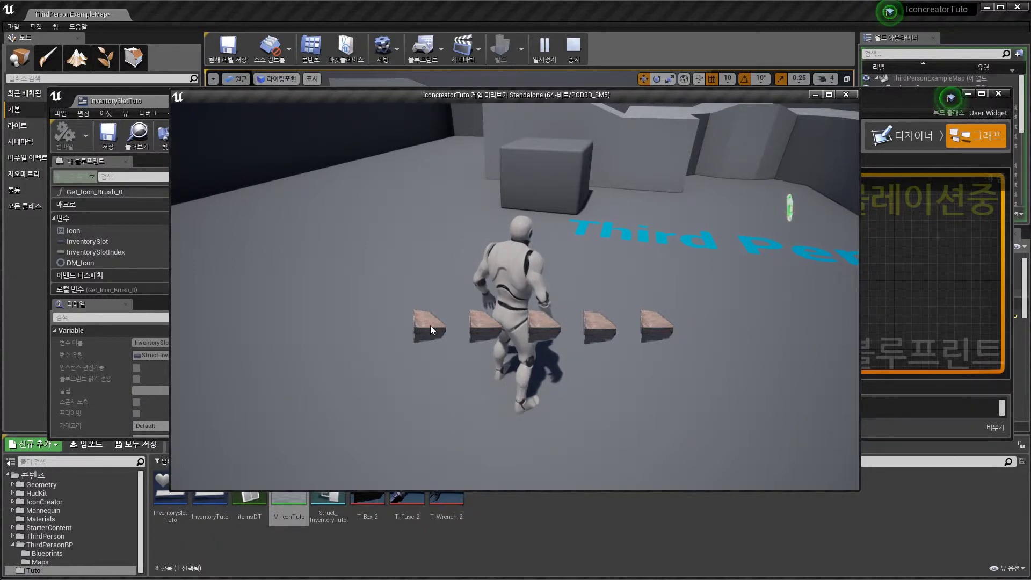
{"action": "key", "text": "Escape"}
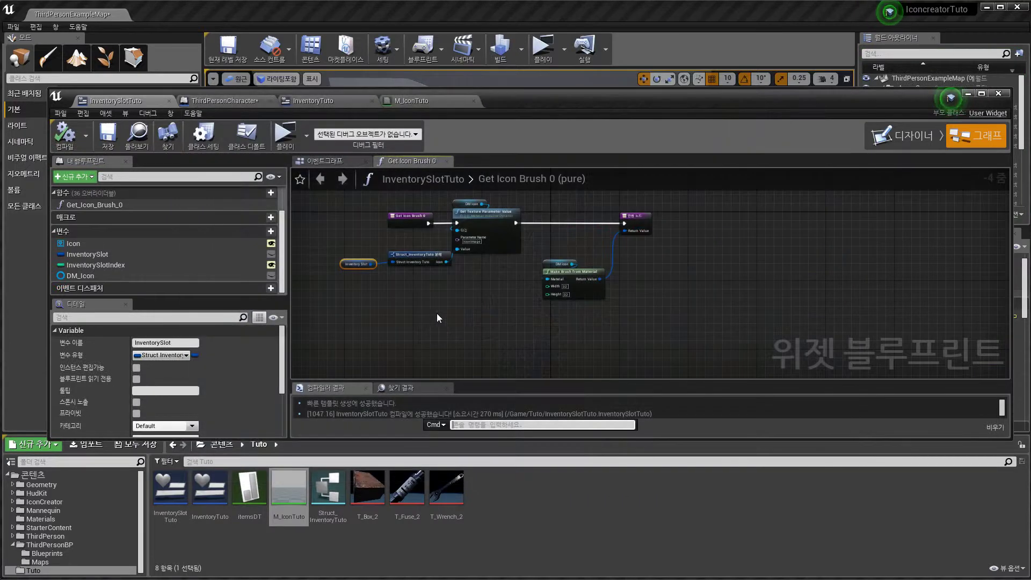
{"action": "left_click", "coordinate": [467, 329]}
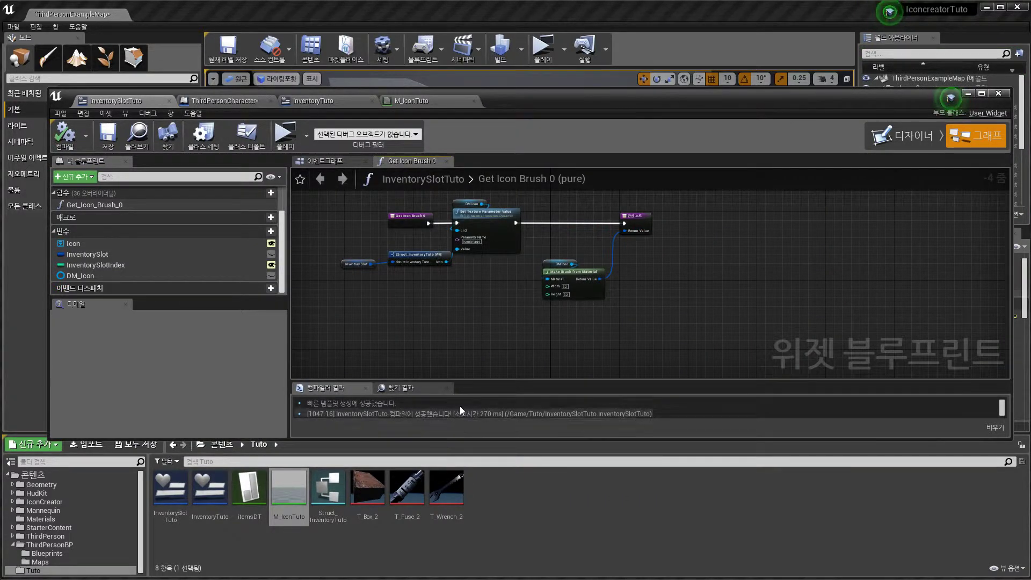
Review the slot widget's event graph and inspect elements 0 to 2 of the inventoryLists default value in ThirdPersonCharacter
{"action": "left_click", "coordinate": [341, 162]}
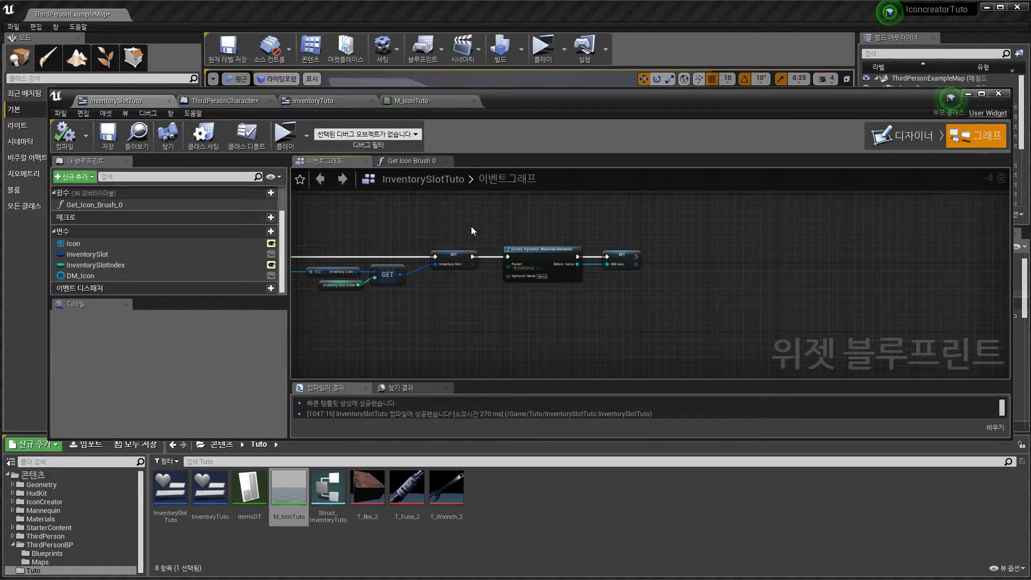
{"action": "scroll", "coordinate": [471, 226], "scroll_direction": "up", "scroll_amount": 4}
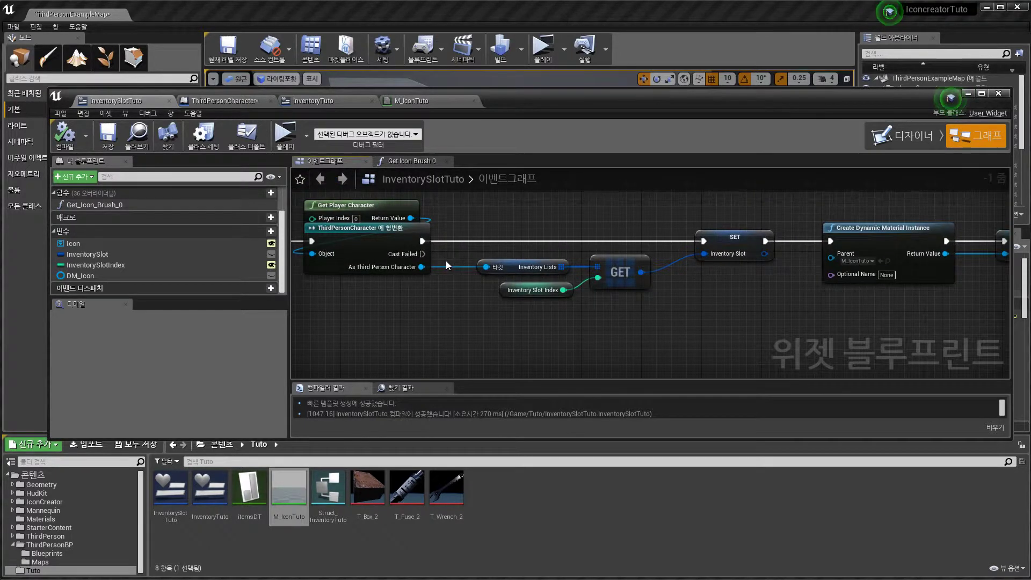
{"action": "left_click", "coordinate": [233, 100]}
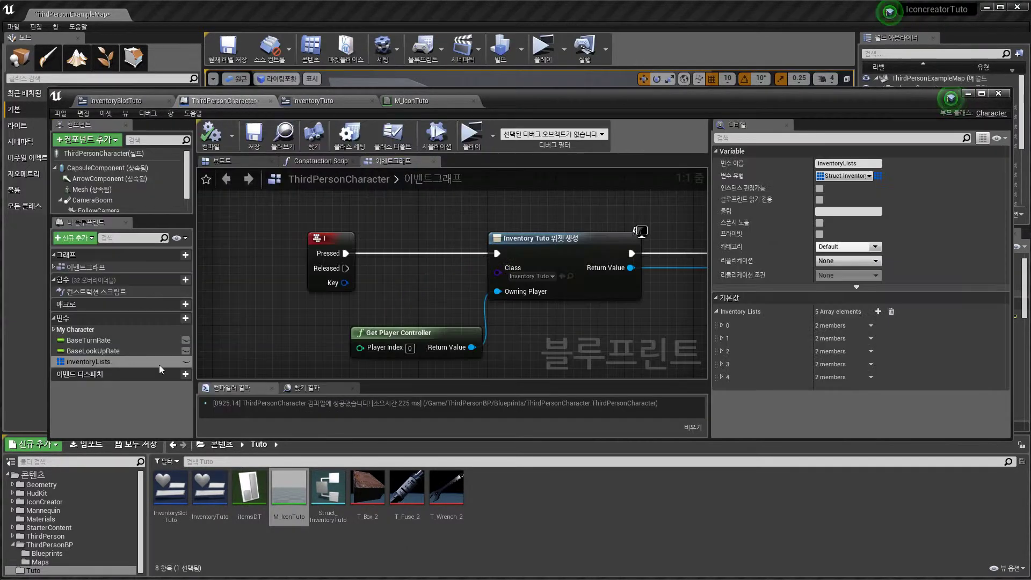
{"action": "left_click", "coordinate": [722, 325]}
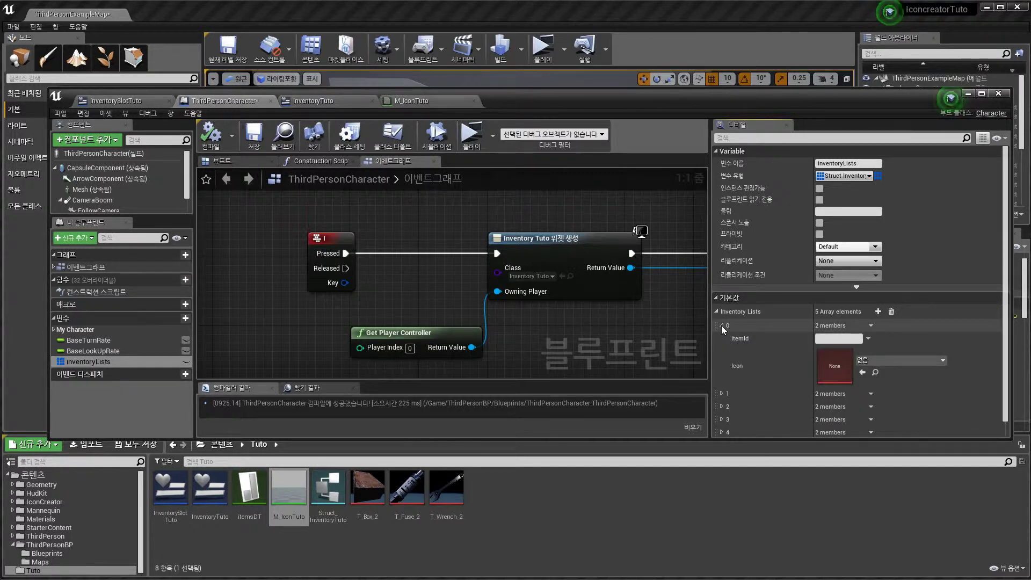
{"action": "scroll", "coordinate": [721, 326], "scroll_direction": "down", "scroll_amount": 2}
{"action": "left_click", "coordinate": [722, 369]}
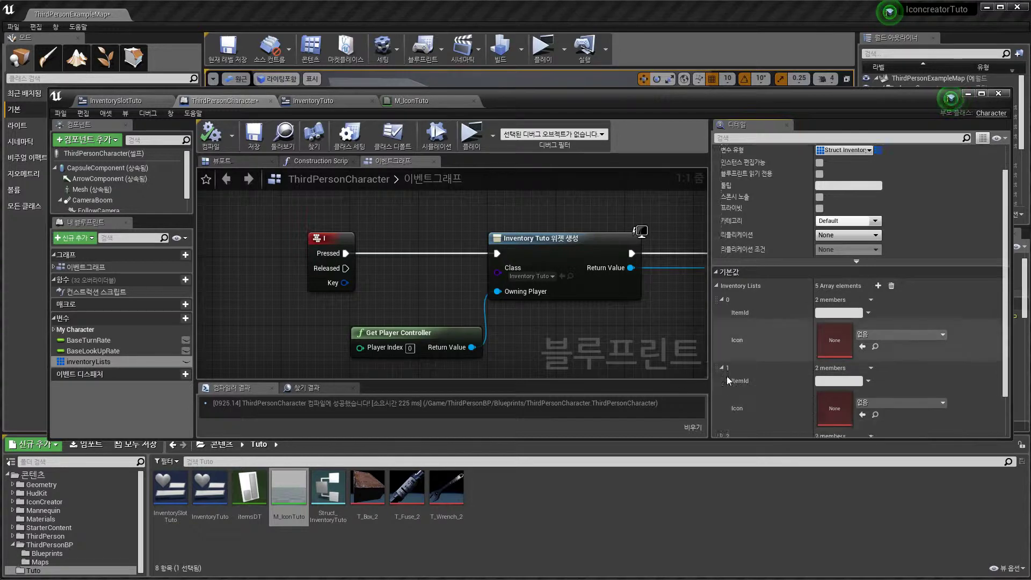
{"action": "left_click", "coordinate": [722, 435]}
{"action": "scroll", "coordinate": [726, 388], "scroll_direction": "down", "scroll_amount": 3}
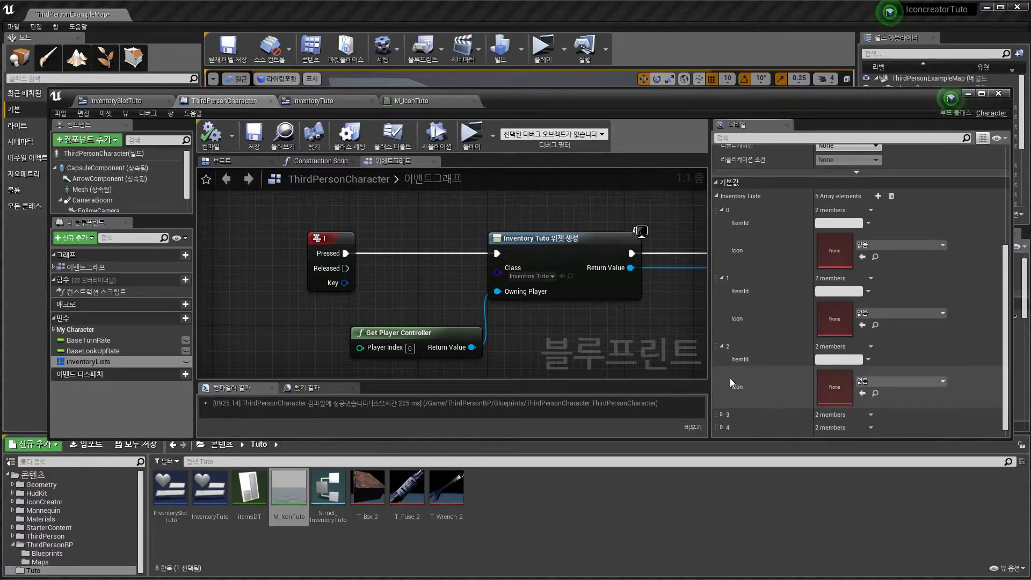
Check InventoryTuto's event graph and examine how InventorySlotTuto reads Inventory Lists by Inventory Slot Index
{"action": "left_click", "coordinate": [313, 101]}
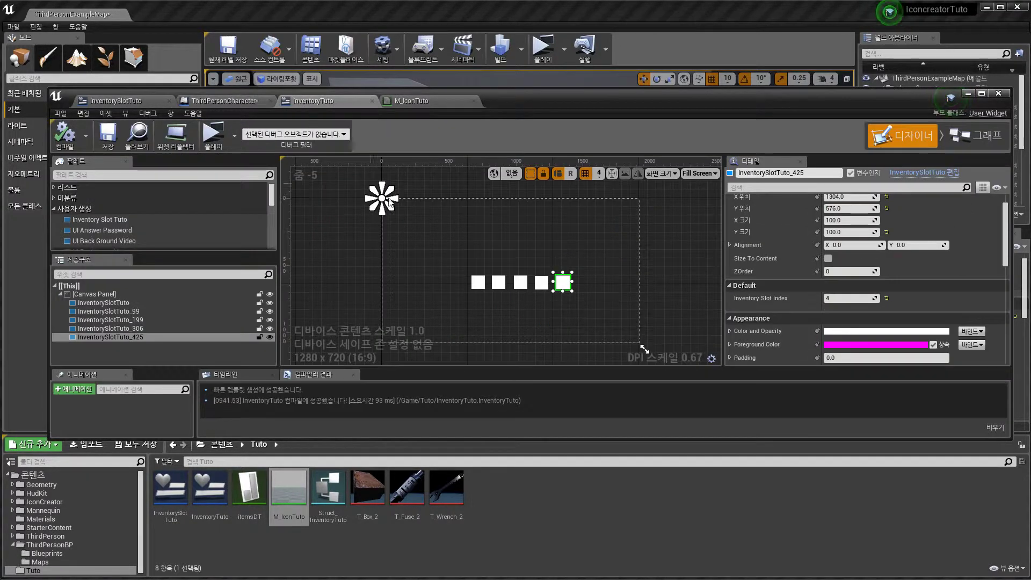
{"action": "left_click", "coordinate": [969, 136]}
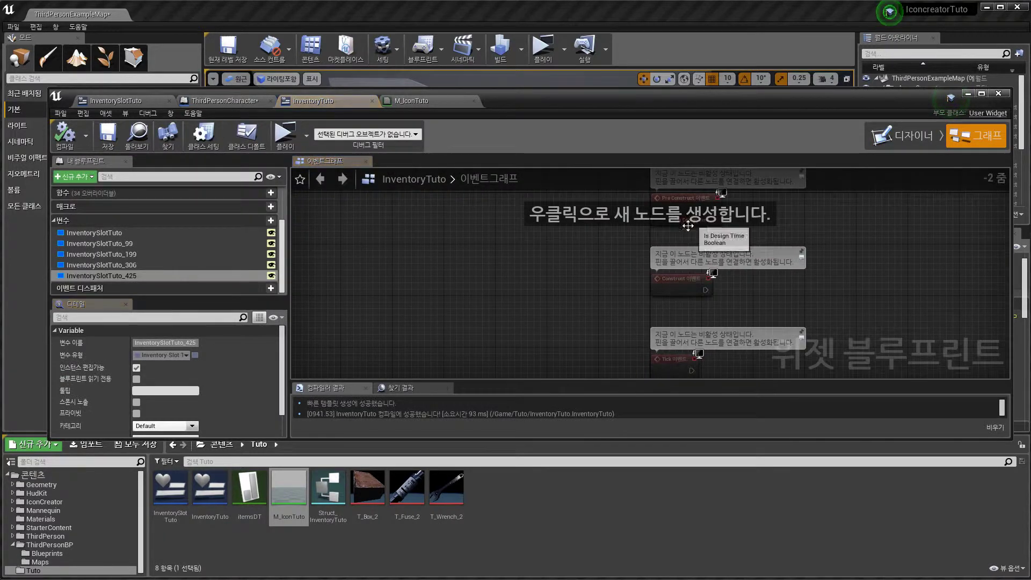
{"action": "left_click", "coordinate": [161, 101]}
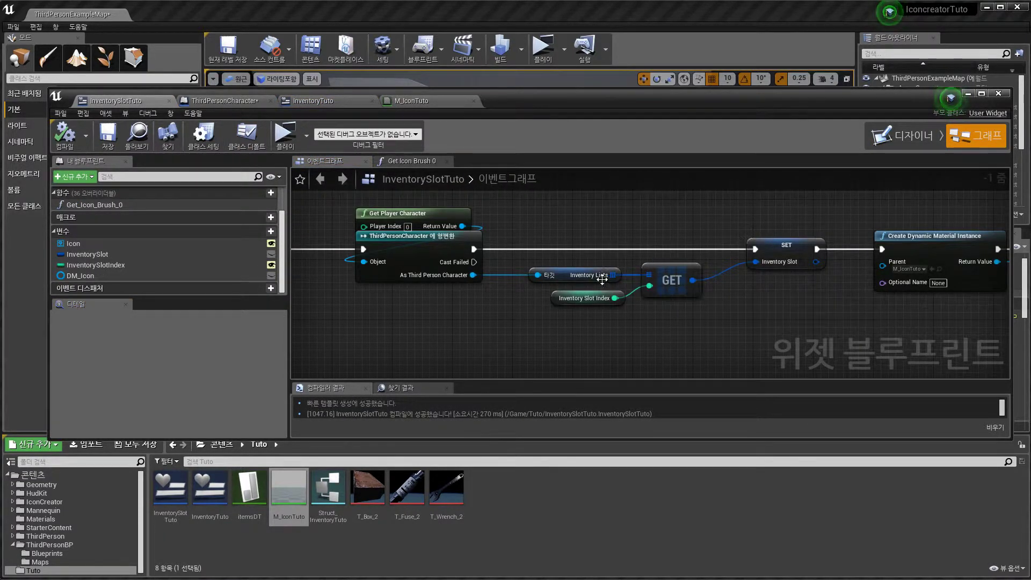
{"action": "right_click_drag", "start_coordinate": [769, 283], "coordinate": [636, 275]}
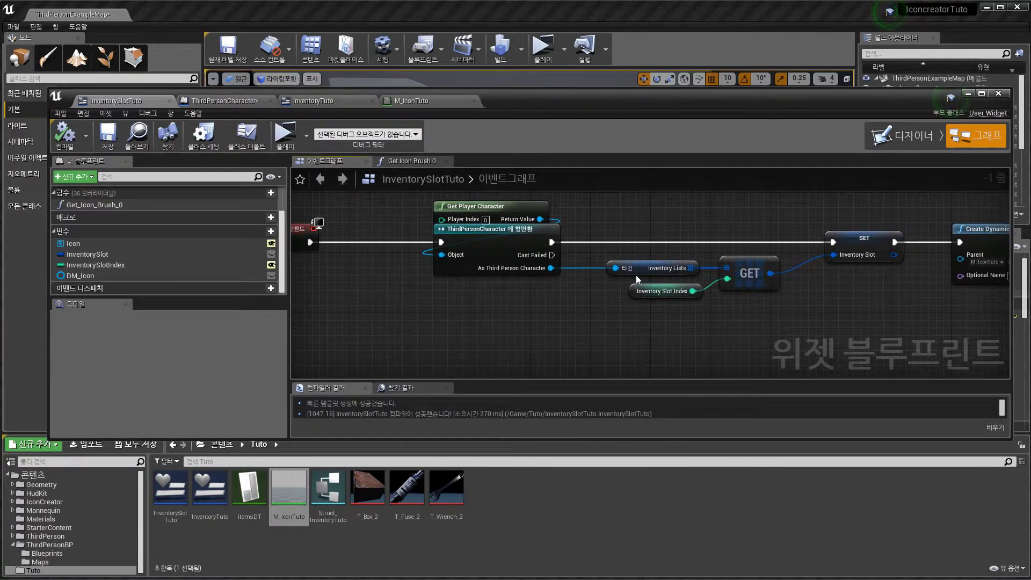
Open the Icon image's brush binding in InventorySlotTuto and line up the Inventory Slot node with the Struct_InventoryTuto break node
{"action": "left_click", "coordinate": [896, 133]}
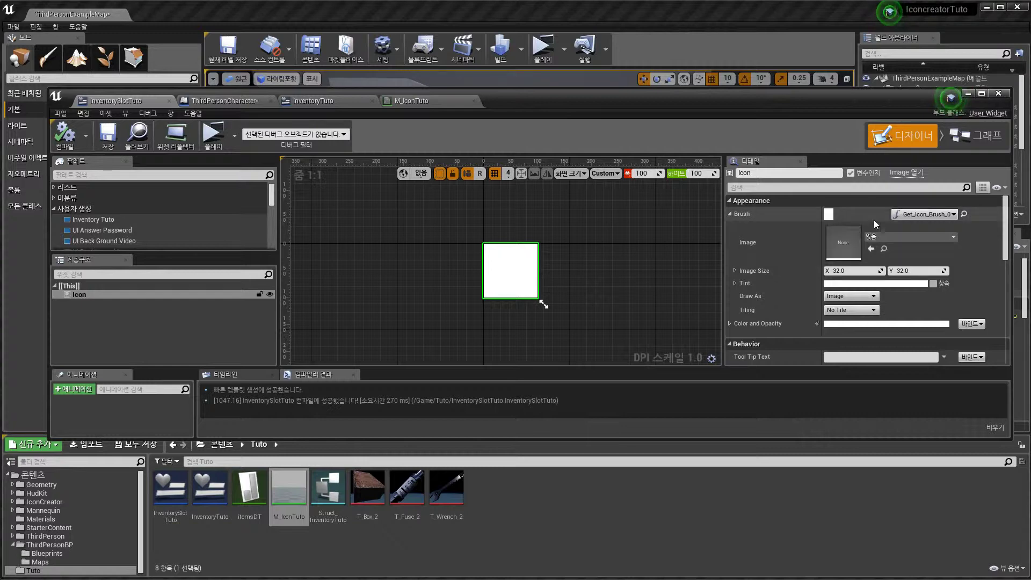
{"action": "left_click", "coordinate": [964, 214]}
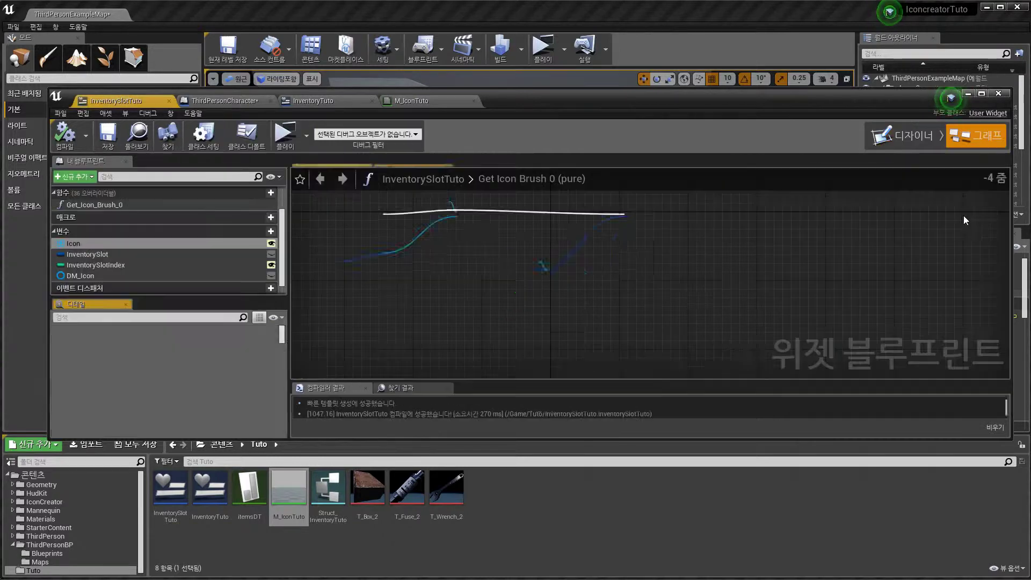
{"action": "scroll", "coordinate": [563, 278], "scroll_direction": "up", "scroll_amount": 4}
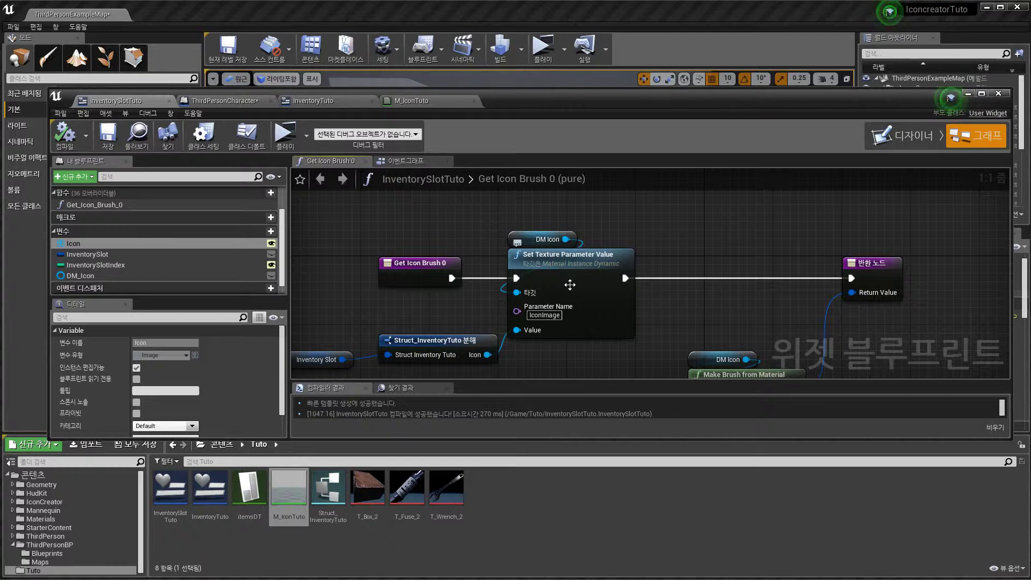
{"action": "right_click_drag", "start_coordinate": [559, 278], "coordinate": [586, 280]}
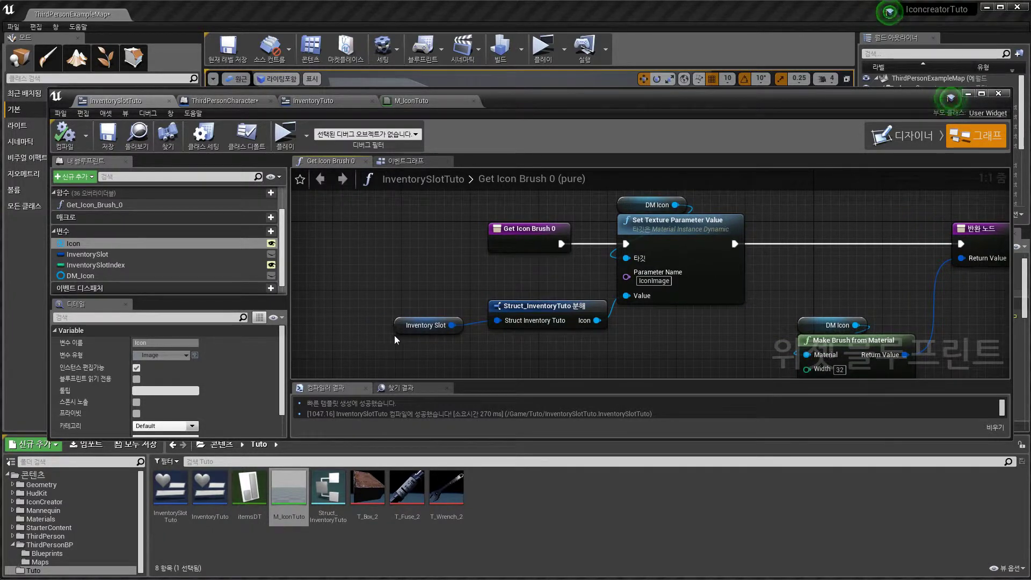
{"action": "left_click", "coordinate": [408, 331]}
{"action": "left_click_drag", "start_coordinate": [408, 331], "coordinate": [409, 323]}
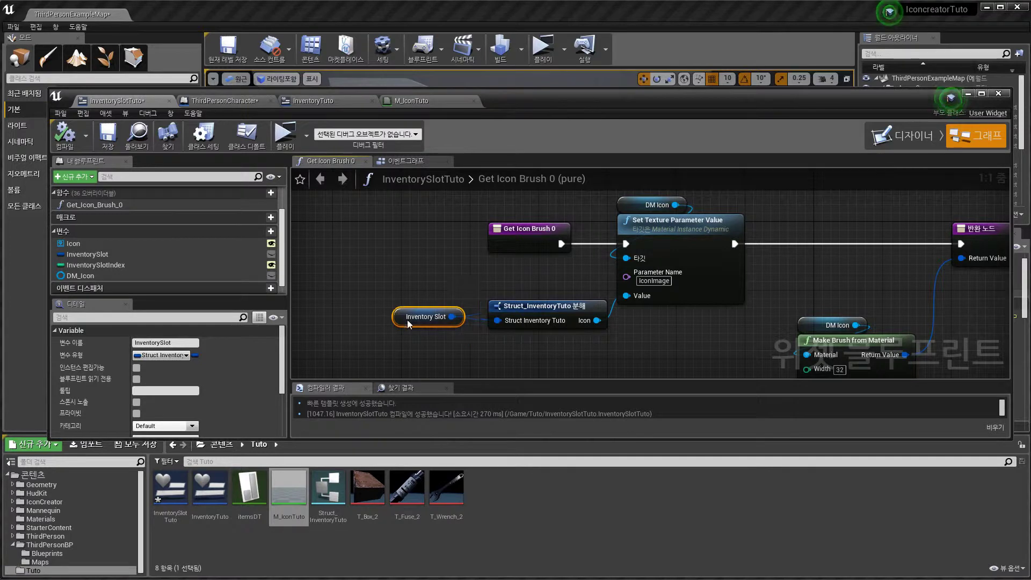
{"action": "right_click", "coordinate": [513, 320]}
{"action": "left_click", "coordinate": [553, 372]}
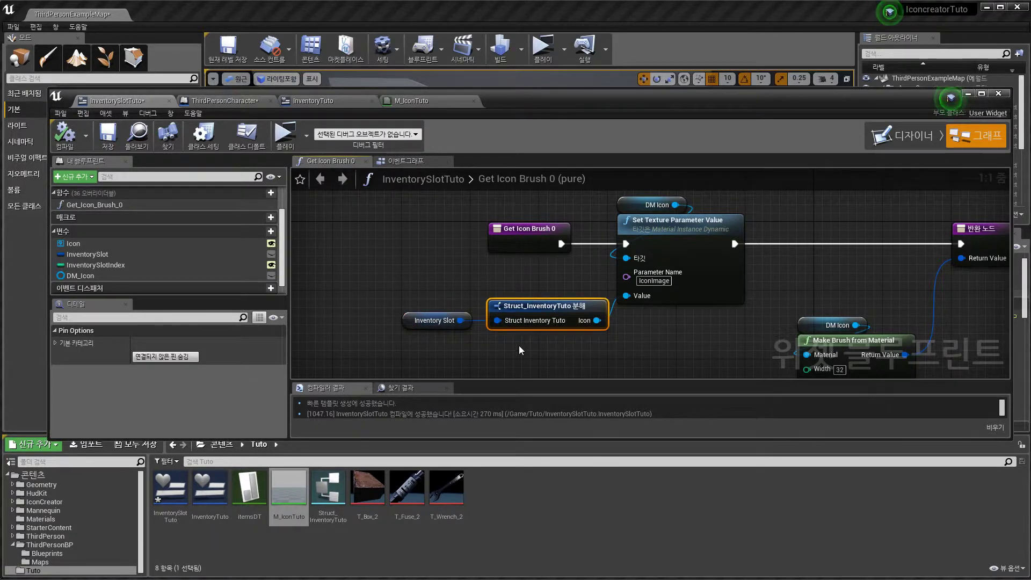
Open the itemsDT data table and set the Fuse row's Icon to T_Wrench_2
{"action": "double_click", "coordinate": [249, 489]}
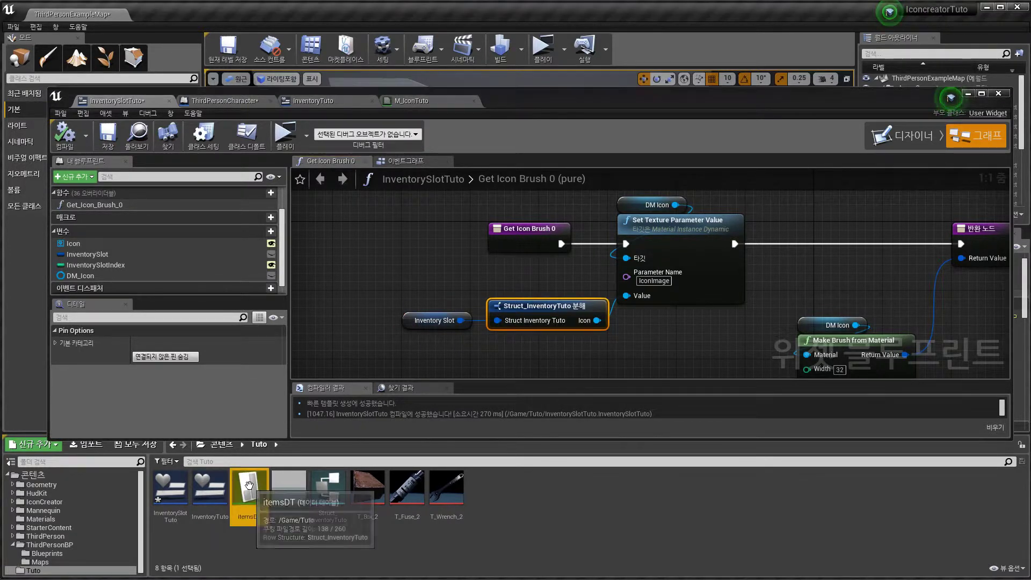
{"action": "left_click_drag", "start_coordinate": [407, 486], "coordinate": [402, 362]}
{"action": "left_click_drag", "start_coordinate": [446, 480], "coordinate": [403, 358]}
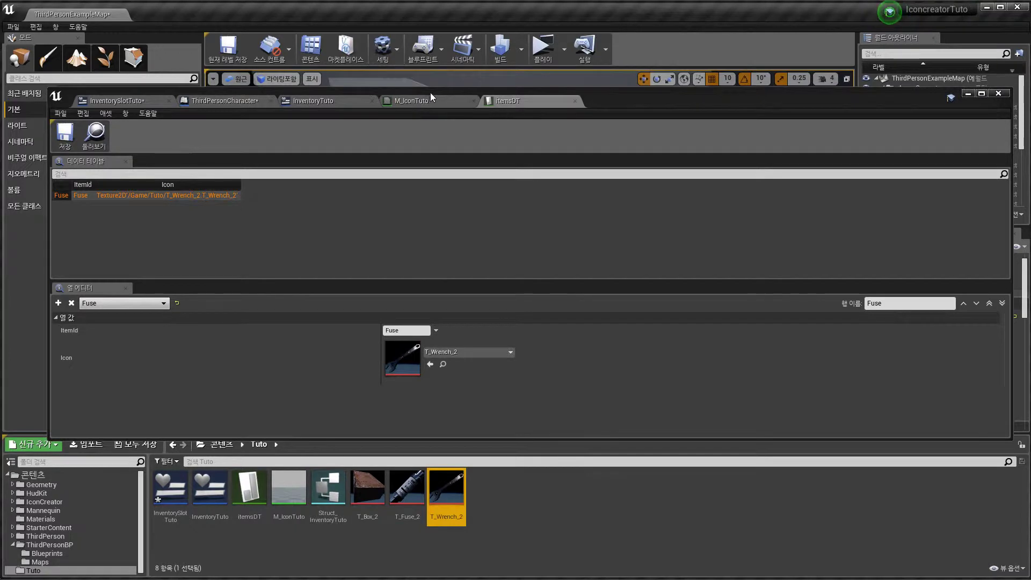
Play-test the game with the inventory open to check the slot icons, and stop the preview
{"action": "left_click_drag", "start_coordinate": [431, 93], "coordinate": [445, 134]}
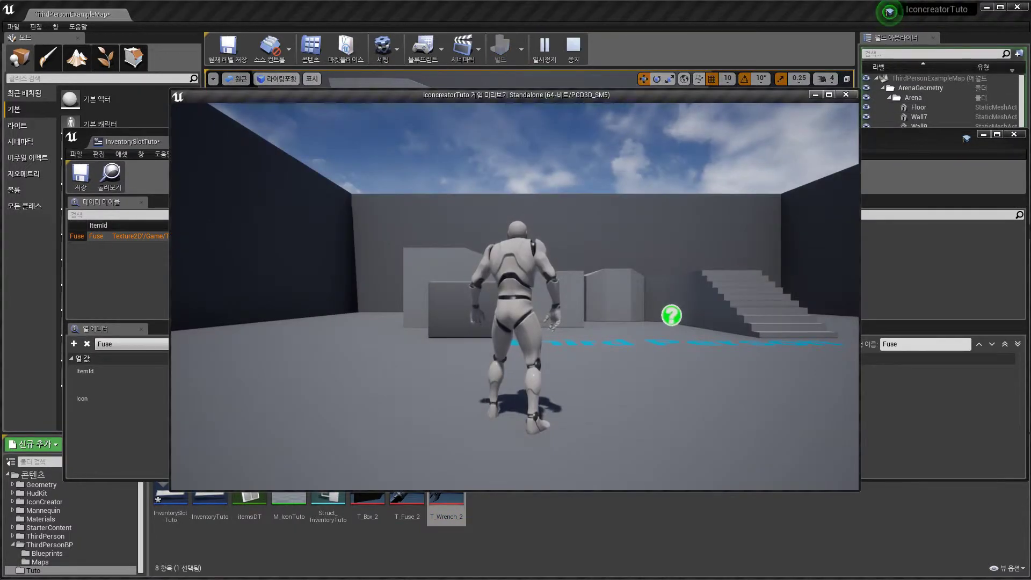
{"action": "key", "text": "w"}
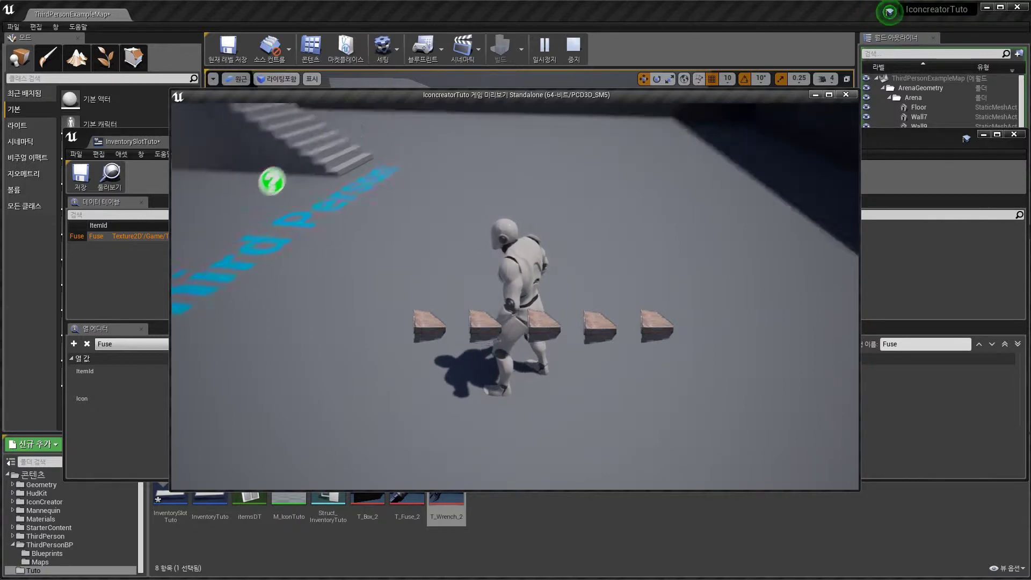
{"action": "key", "text": "Escape"}
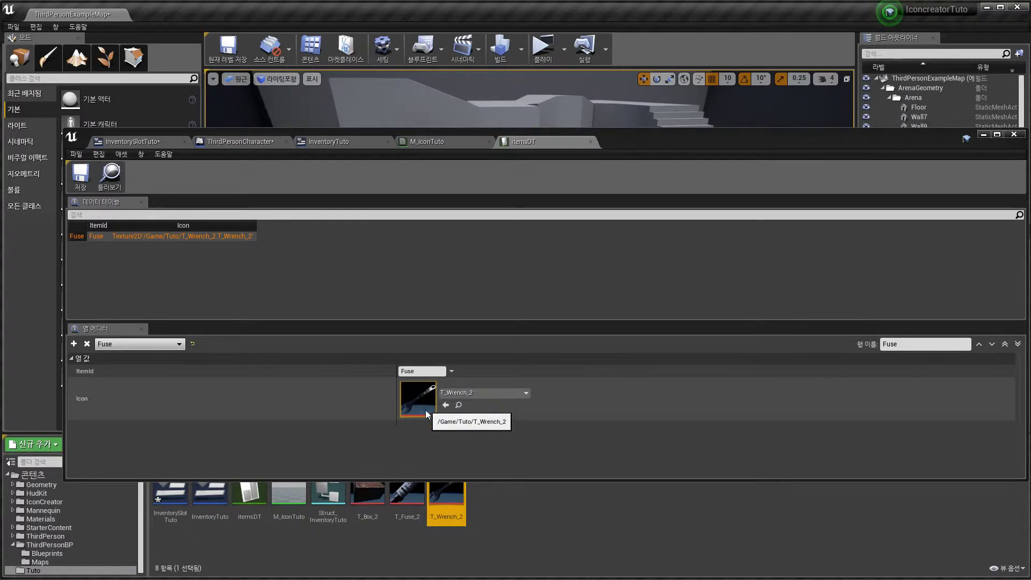
Open InventoryTuto's designer and inspect the Inventory Slot Index of the last and first slot widgets
{"action": "double_click", "coordinate": [213, 499]}
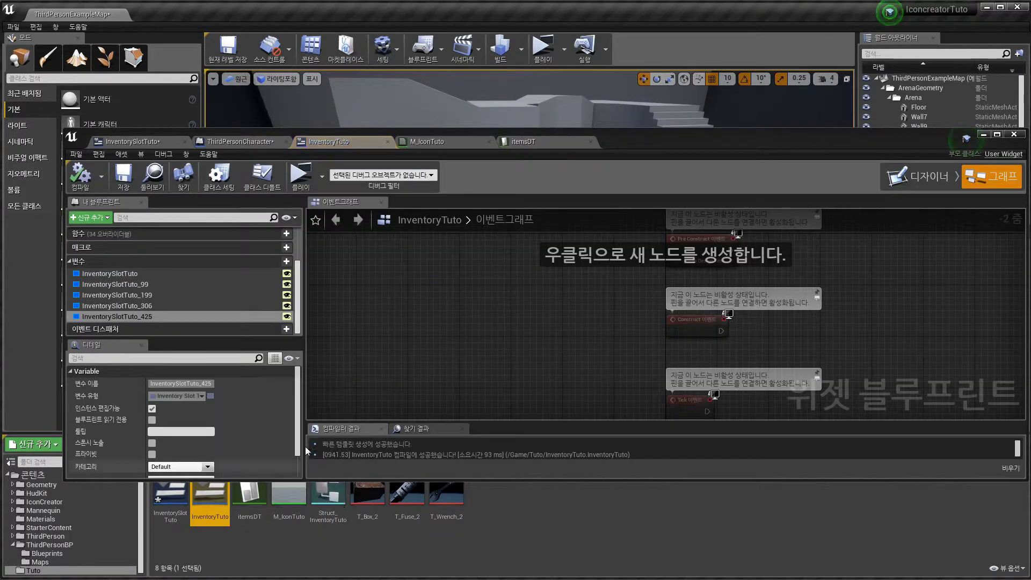
{"action": "scroll", "coordinate": [521, 268], "scroll_direction": "down", "scroll_amount": 5}
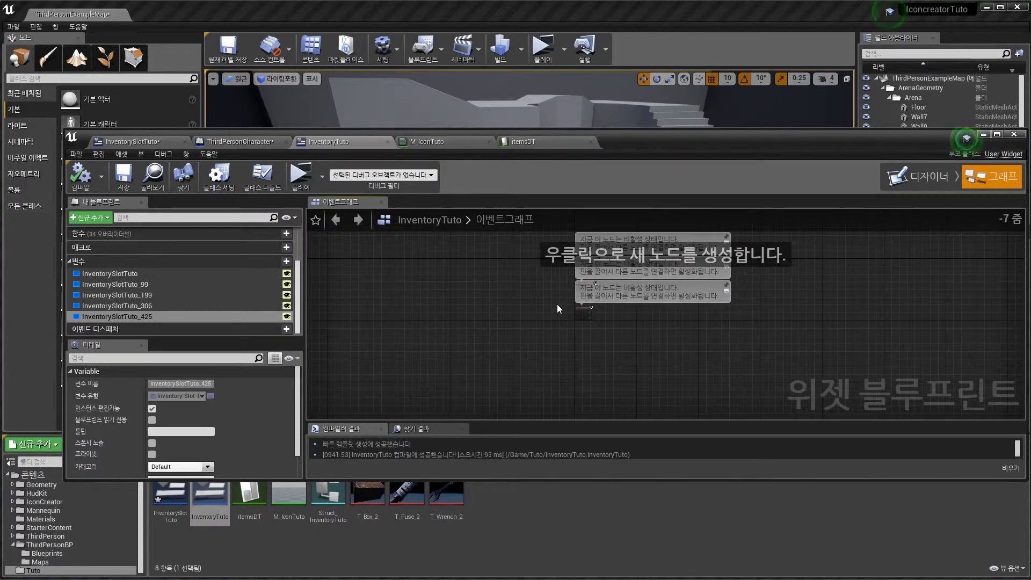
{"action": "left_click", "coordinate": [913, 180]}
{"action": "scroll", "coordinate": [861, 355], "scroll_direction": "down", "scroll_amount": 2}
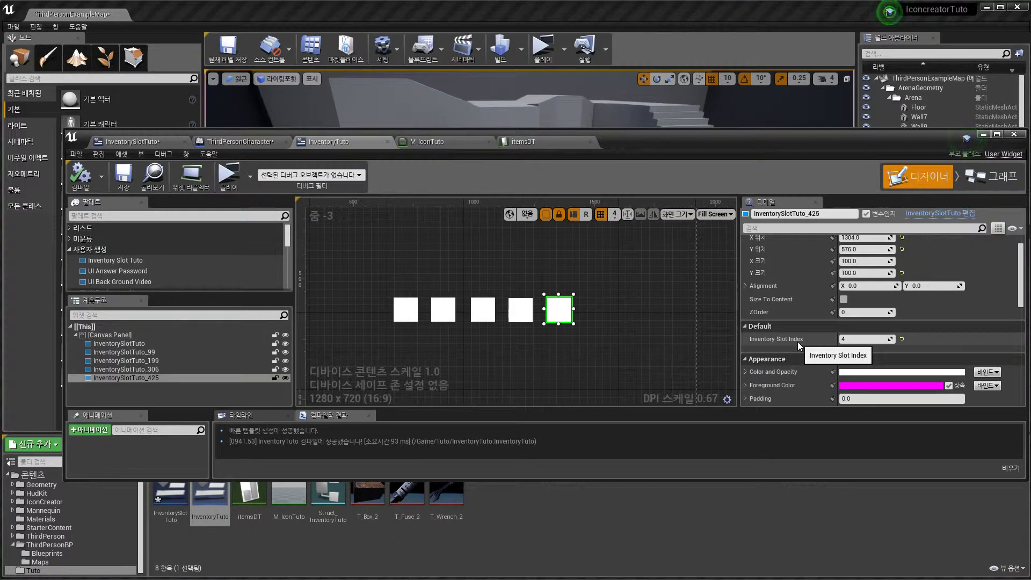
{"action": "scroll", "coordinate": [798, 342], "scroll_direction": "down", "scroll_amount": 5}
{"action": "scroll", "coordinate": [797, 342], "scroll_direction": "up", "scroll_amount": 6}
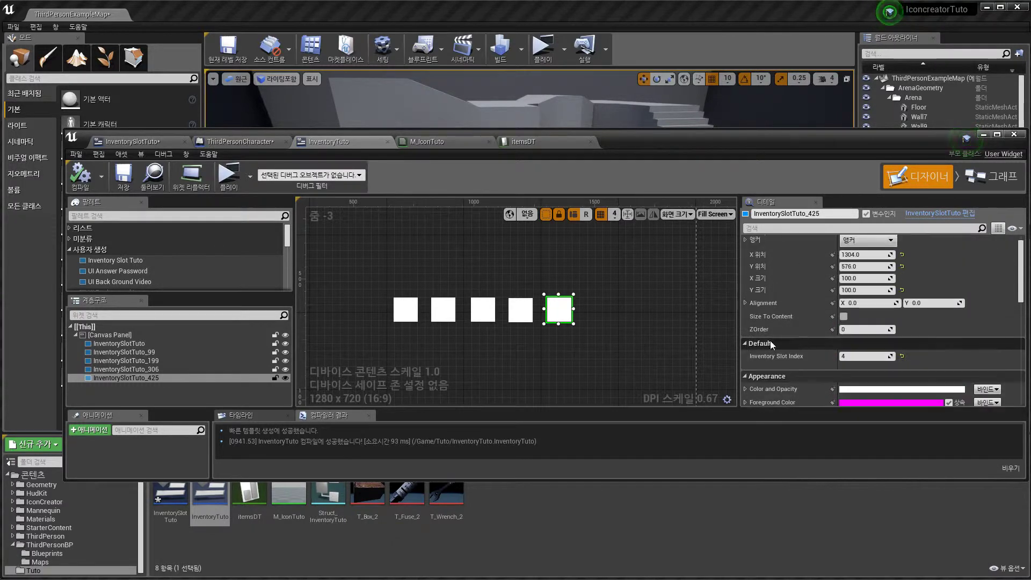
{"action": "scroll", "coordinate": [476, 308], "scroll_direction": "up", "scroll_amount": 4}
{"action": "left_click", "coordinate": [519, 301]}
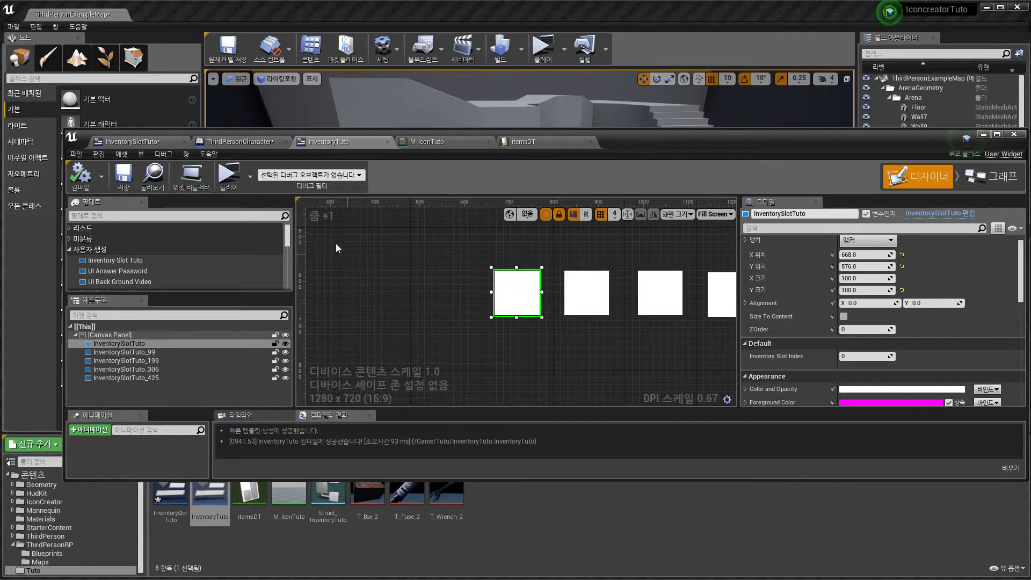
Examine the I key's widget creation chain in ThirdPersonCharacter, reselecting InventoryTuto as the created widget's class
{"action": "left_click", "coordinate": [256, 145]}
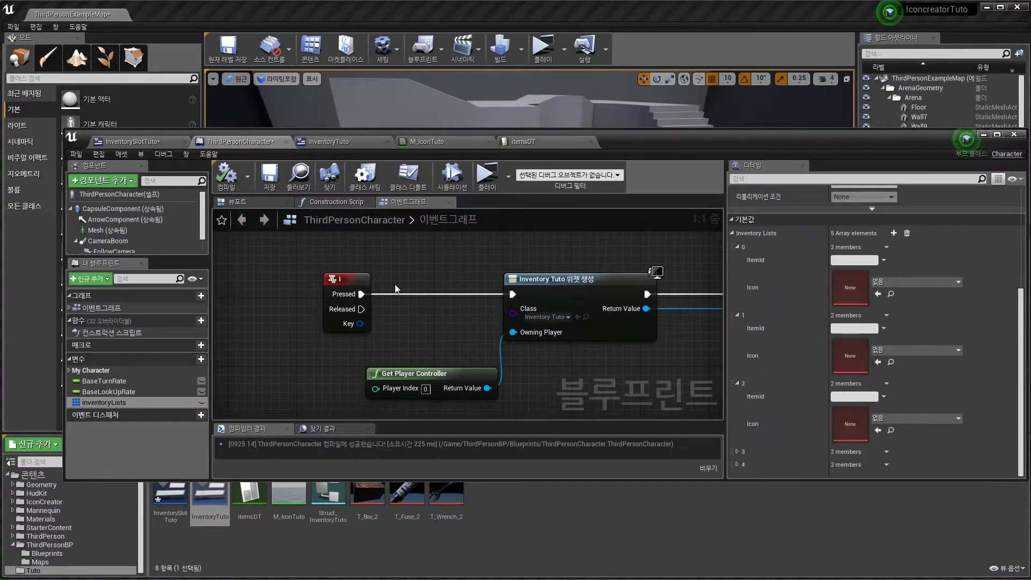
{"action": "left_click", "coordinate": [554, 319]}
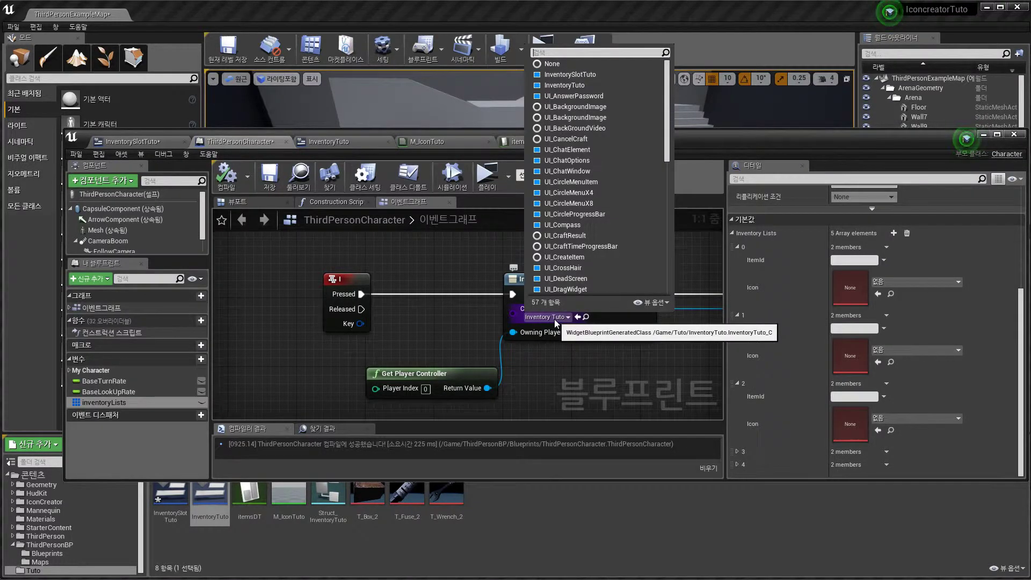
{"action": "left_click", "coordinate": [554, 319]}
{"action": "left_click", "coordinate": [554, 319]}
{"action": "left_click", "coordinate": [554, 318]}
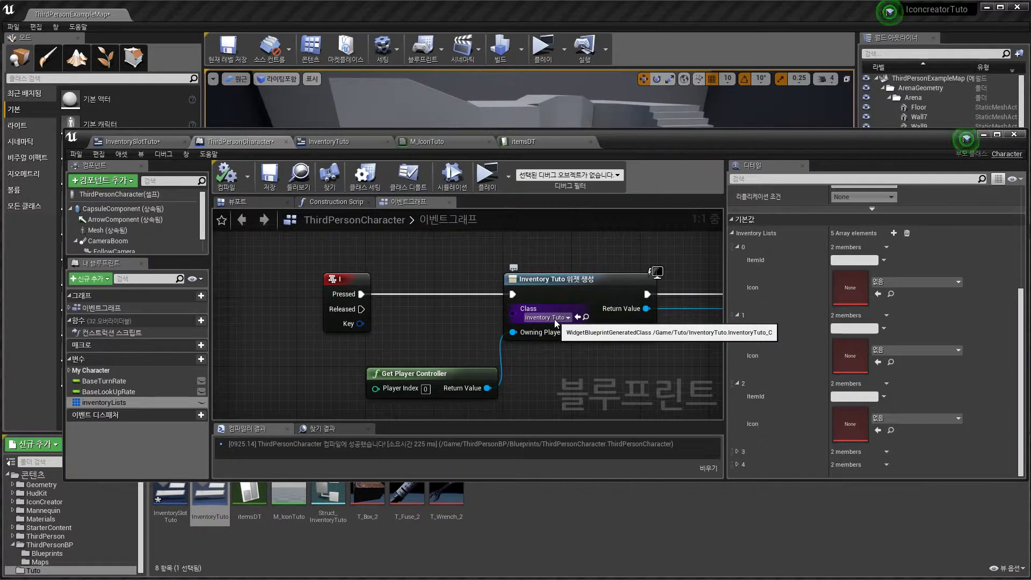
{"action": "left_click", "coordinate": [554, 319]}
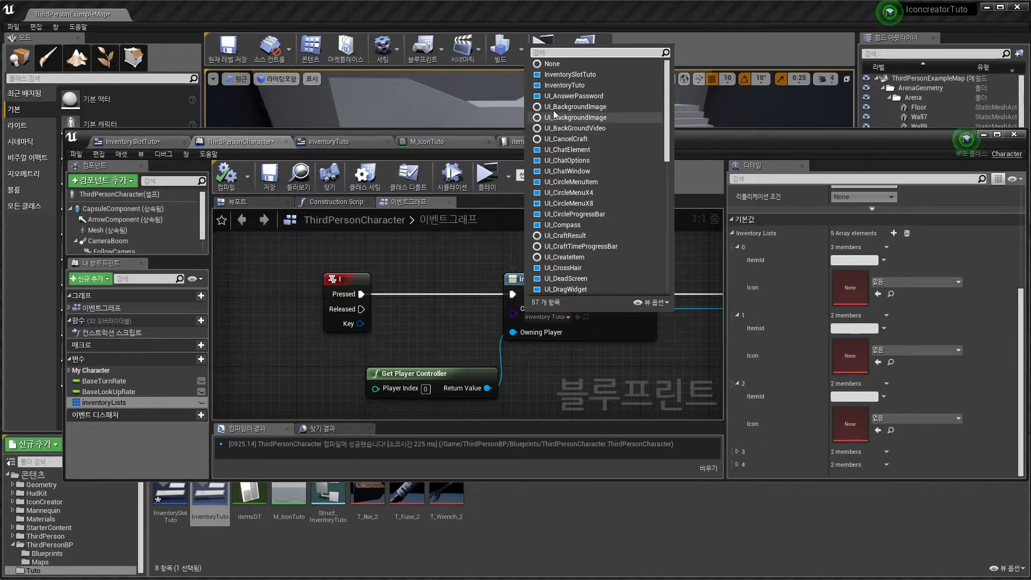
{"action": "left_click", "coordinate": [564, 85]}
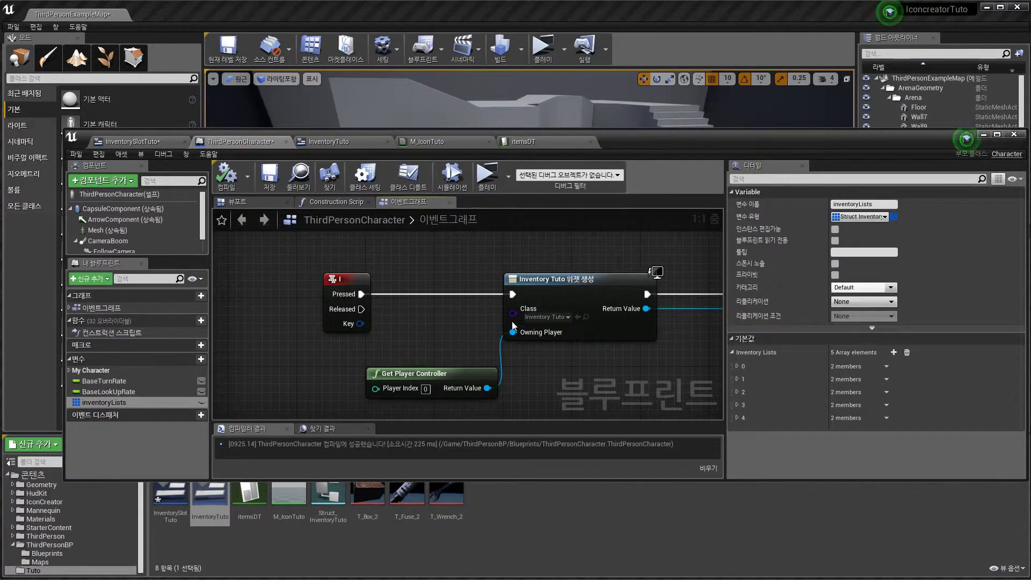
{"action": "right_click_drag", "start_coordinate": [458, 319], "coordinate": [236, 312]}
{"action": "scroll", "coordinate": [376, 300], "scroll_direction": "down", "scroll_amount": 2}
{"action": "right_click_drag", "start_coordinate": [385, 282], "coordinate": [532, 282]}
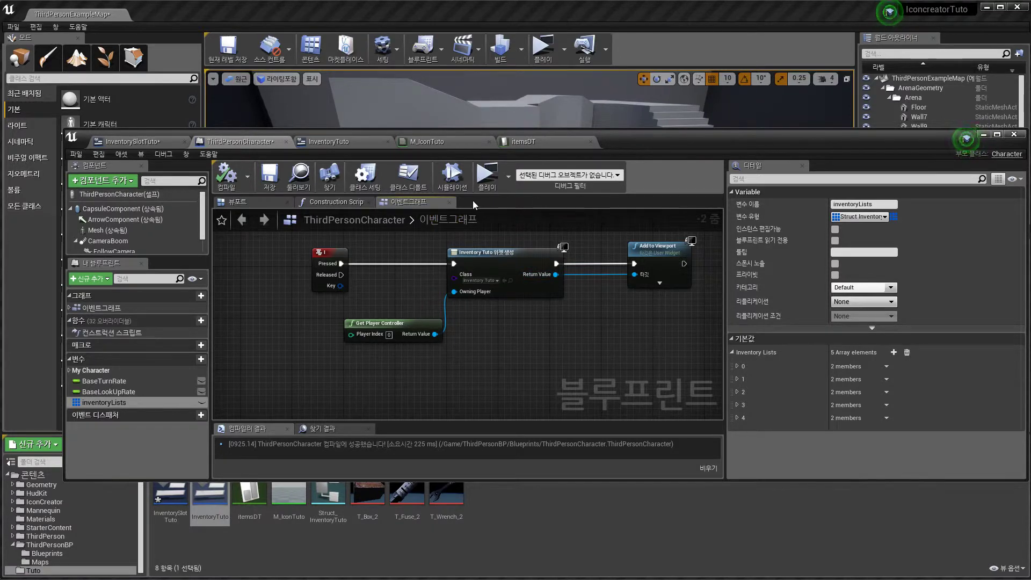
Review the layout of the five inventory slots in InventoryTuto's designer
{"action": "left_click", "coordinate": [306, 143]}
{"action": "scroll", "coordinate": [653, 306], "scroll_direction": "down", "scroll_amount": 3}
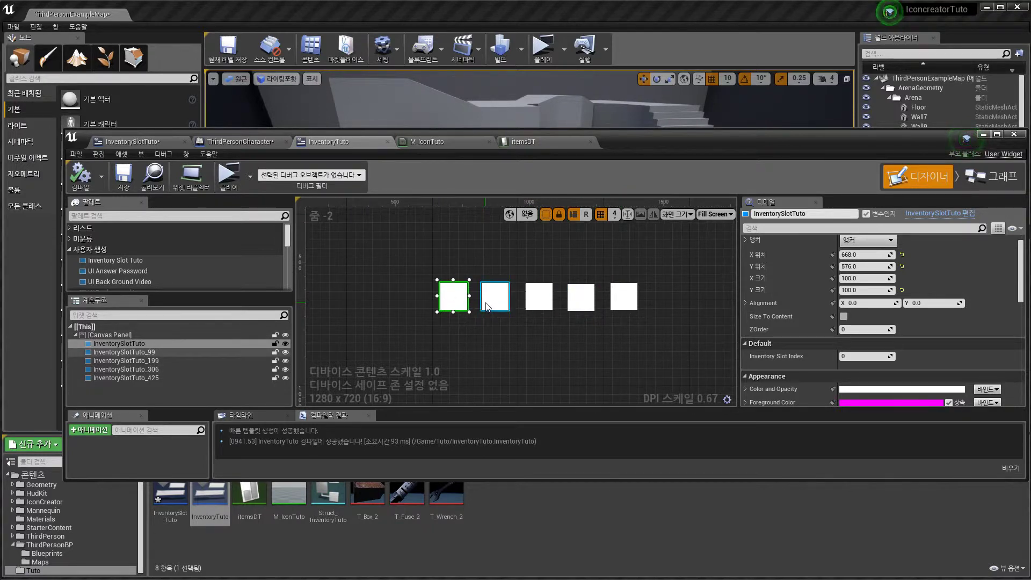
{"action": "scroll", "coordinate": [198, 272], "scroll_direction": "down", "scroll_amount": 3}
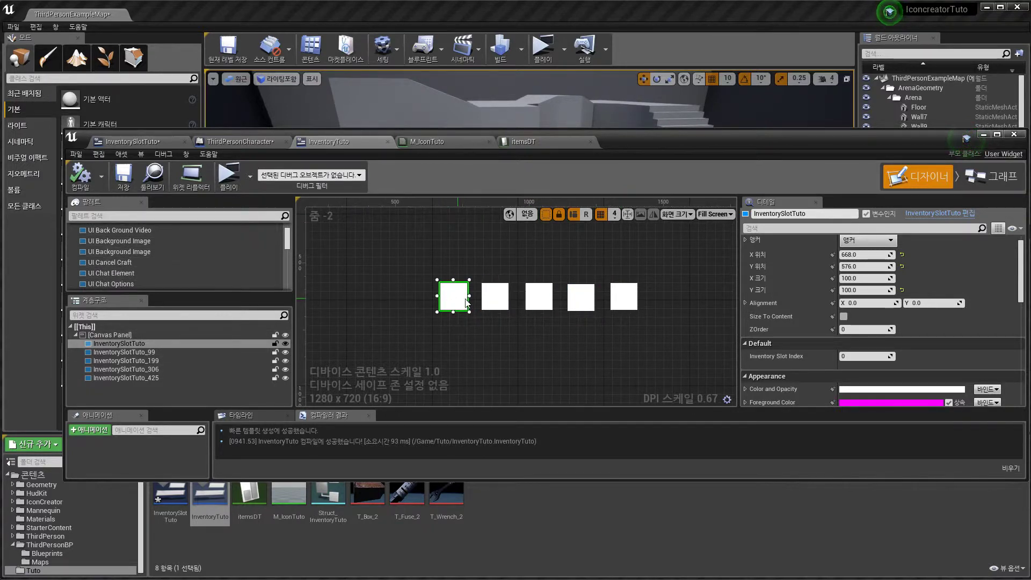
Move the Get Icon Brush 0 entry node farther from Set Texture Parameter Value in InventorySlotTuto, and apply the M_IconTuto material
{"action": "left_click", "coordinate": [128, 143]}
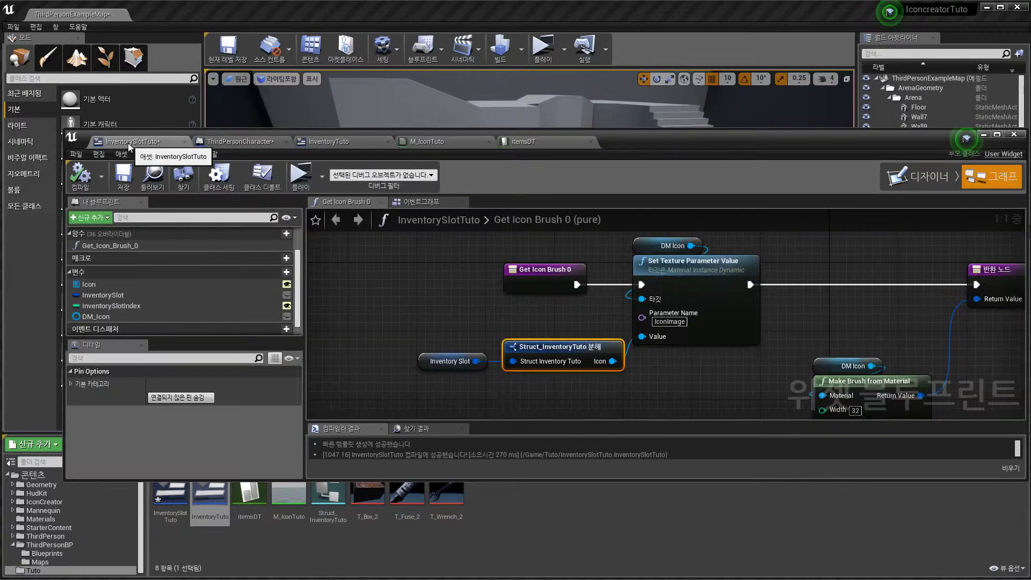
{"action": "left_click_drag", "start_coordinate": [556, 284], "coordinate": [442, 284]}
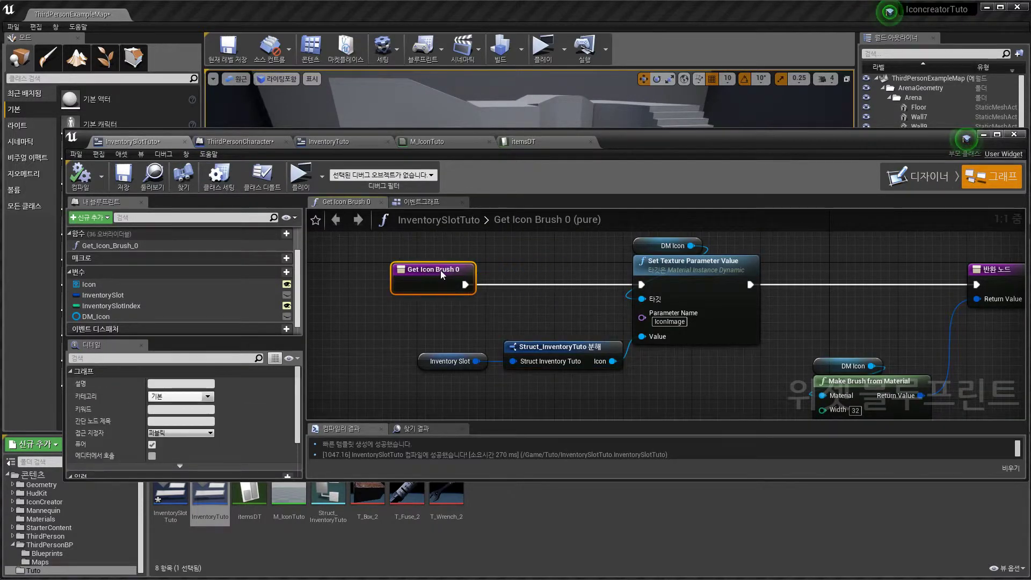
{"action": "left_click", "coordinate": [427, 141]}
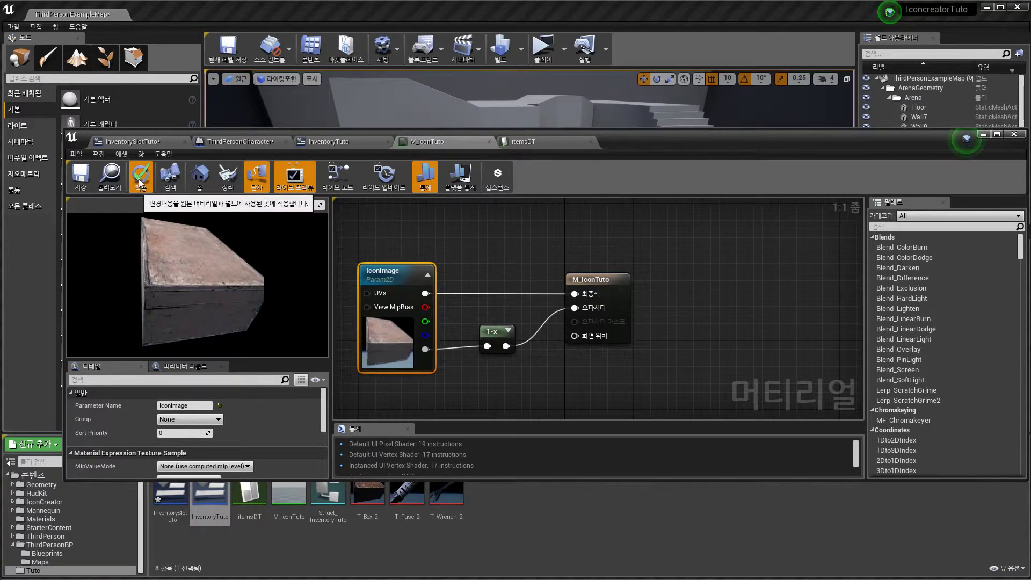
In ThirdPersonCharacter's inventoryLists default value, set element 0's Icon to T_Fuse_2 and element 1's Icon to T_Wrench_2
{"action": "left_click", "coordinate": [233, 142]}
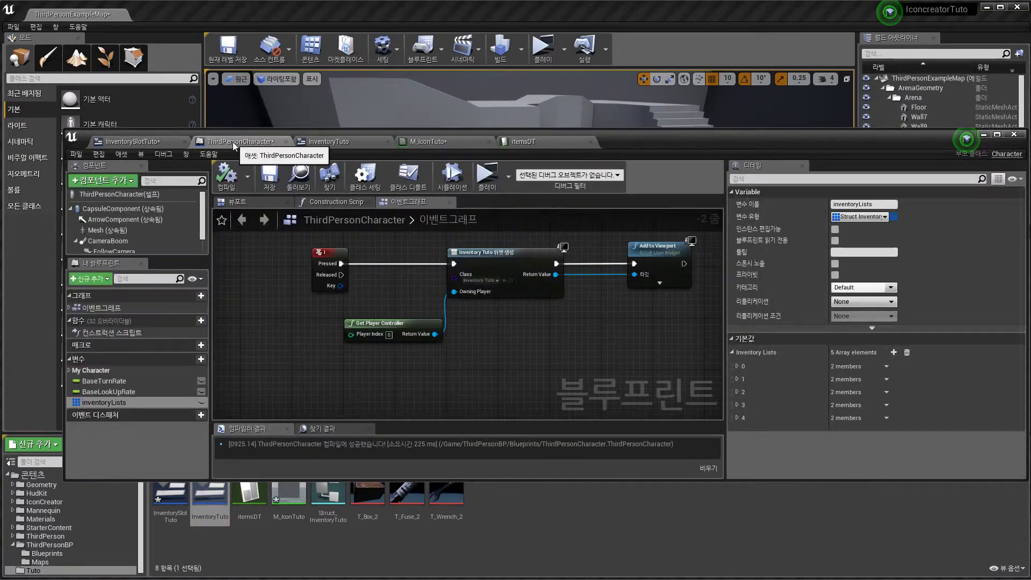
{"action": "left_click", "coordinate": [737, 366]}
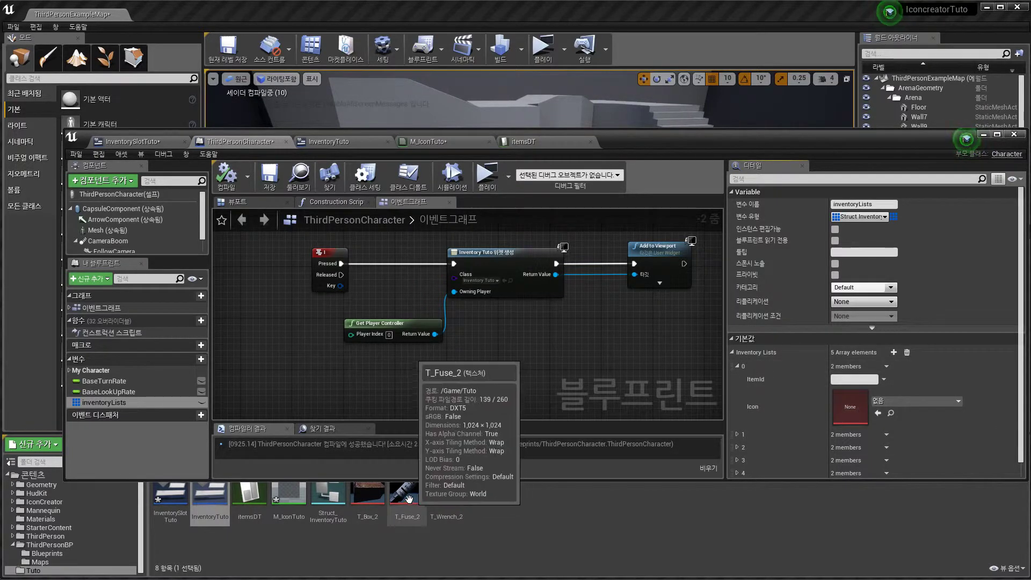
{"action": "left_click_drag", "start_coordinate": [406, 496], "coordinate": [880, 404]}
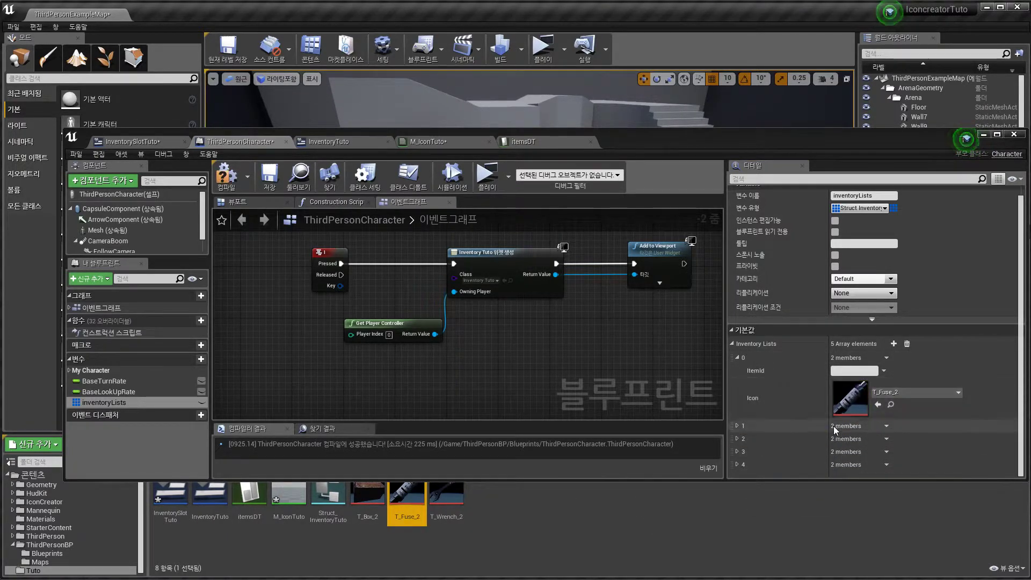
{"action": "left_click", "coordinate": [737, 426]}
{"action": "scroll", "coordinate": [802, 430], "scroll_direction": "down", "scroll_amount": 2}
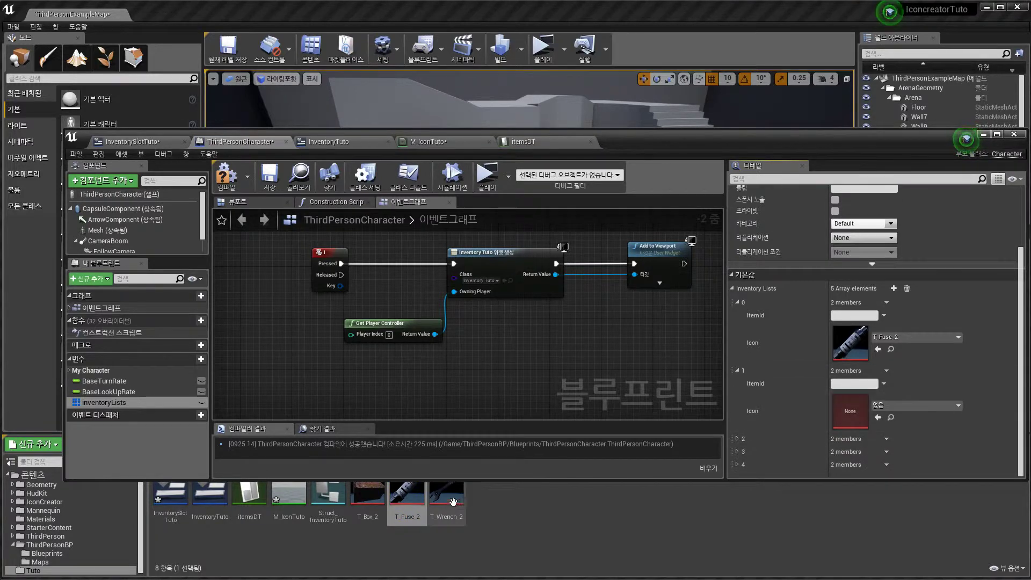
{"action": "left_click", "coordinate": [438, 502]}
{"action": "left_click_drag", "start_coordinate": [438, 504], "coordinate": [850, 410]}
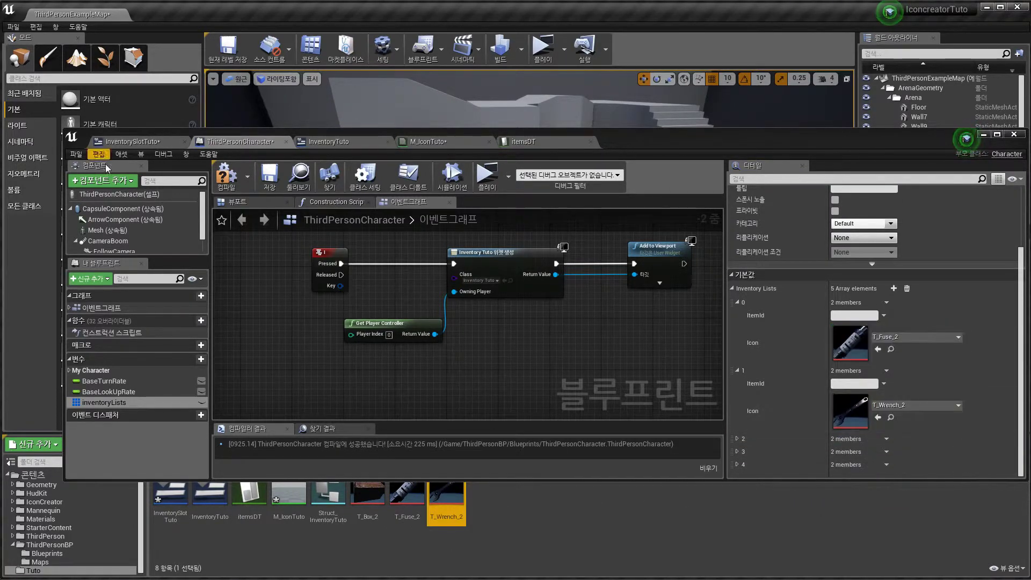
Compile ThirdPersonCharacter, play-test the inventory icons, and close the preview
{"action": "left_click", "coordinate": [223, 184]}
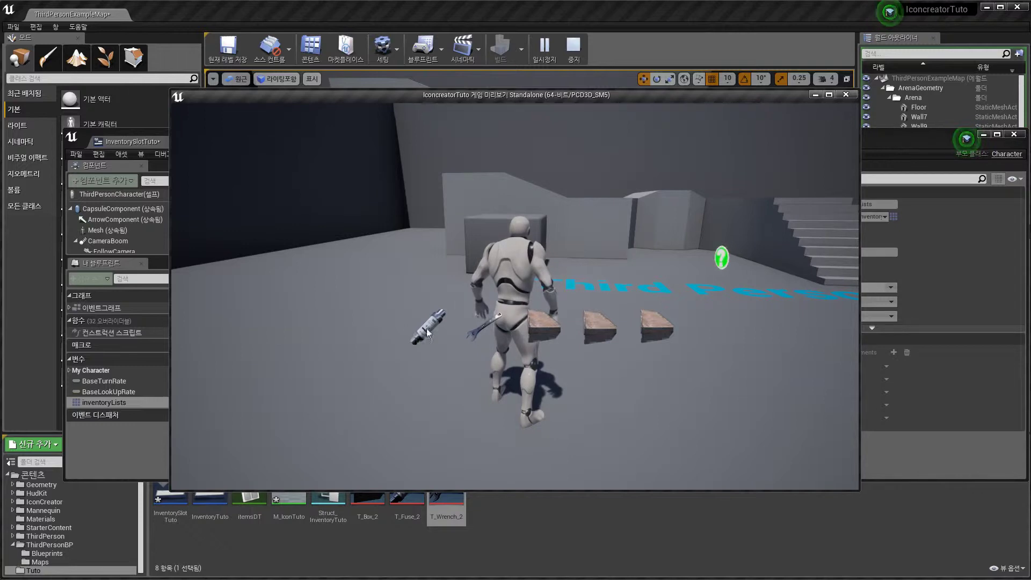
{"action": "left_click", "coordinate": [847, 95]}
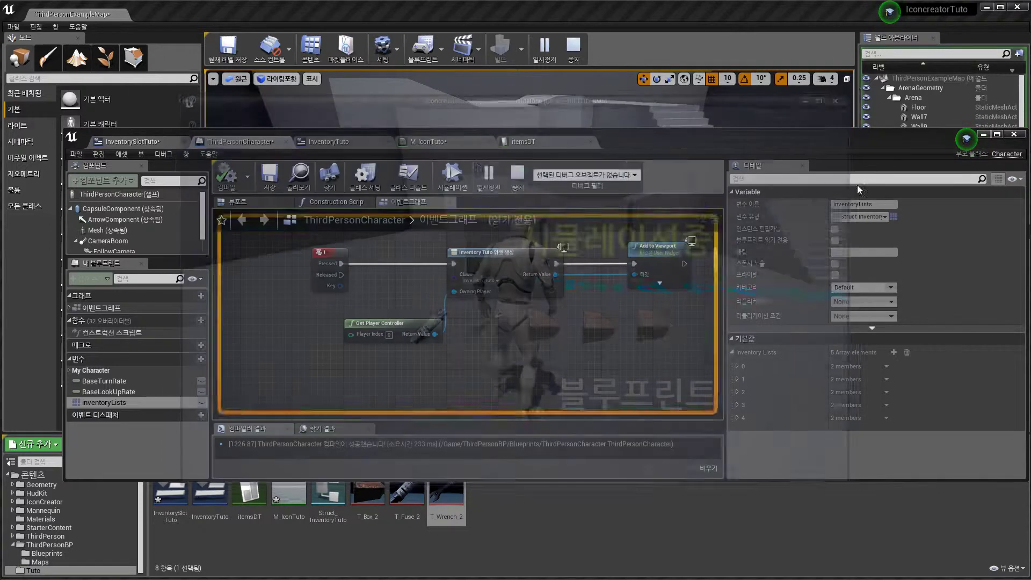
Set element 2's Icon to T_Box_2 in the inventoryLists default value, and compile and save ThirdPersonCharacter
{"action": "left_click", "coordinate": [738, 391]}
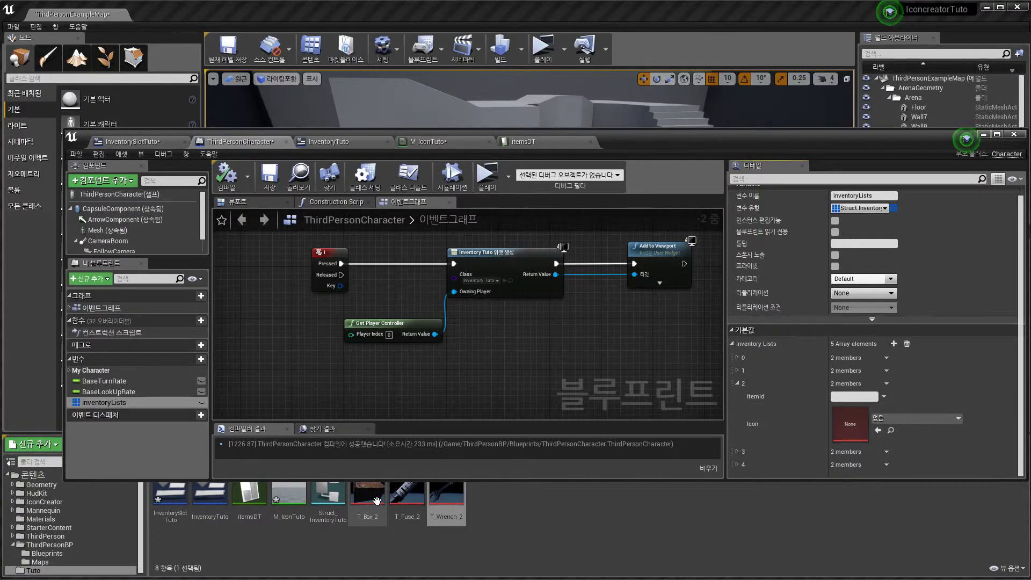
{"action": "left_click_drag", "start_coordinate": [377, 501], "coordinate": [850, 424]}
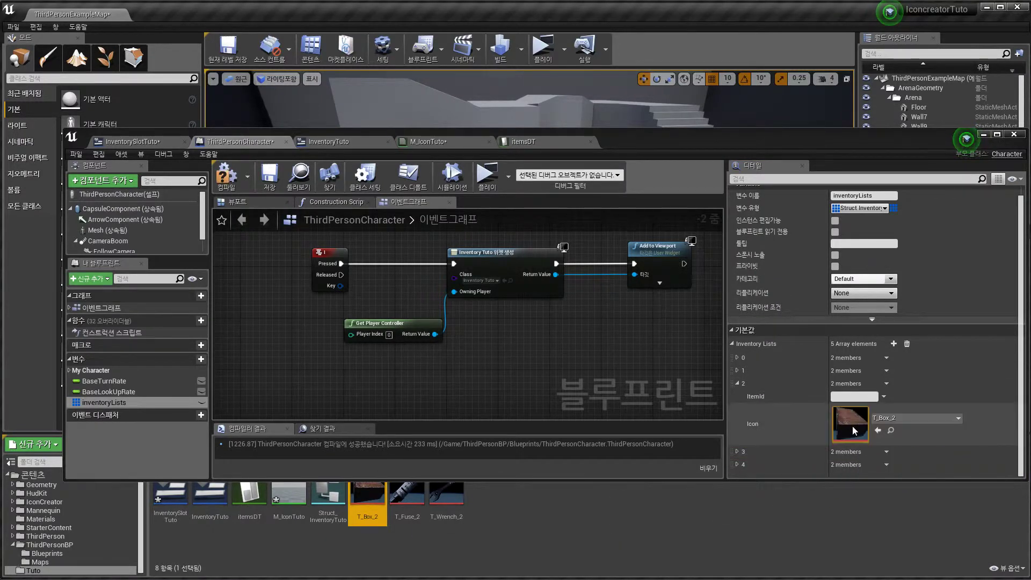
{"action": "left_click", "coordinate": [738, 384]}
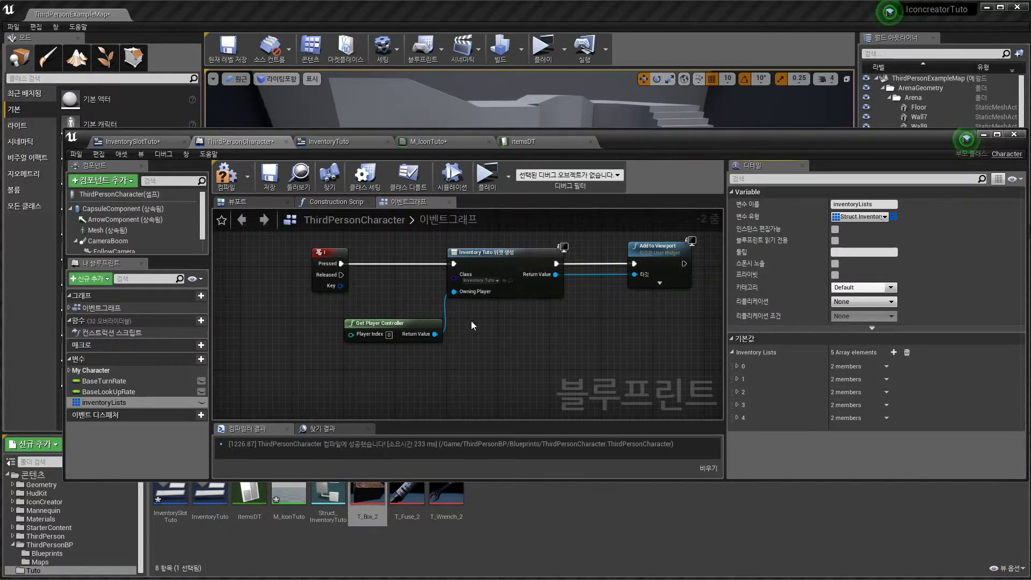
{"action": "left_click", "coordinate": [239, 182]}
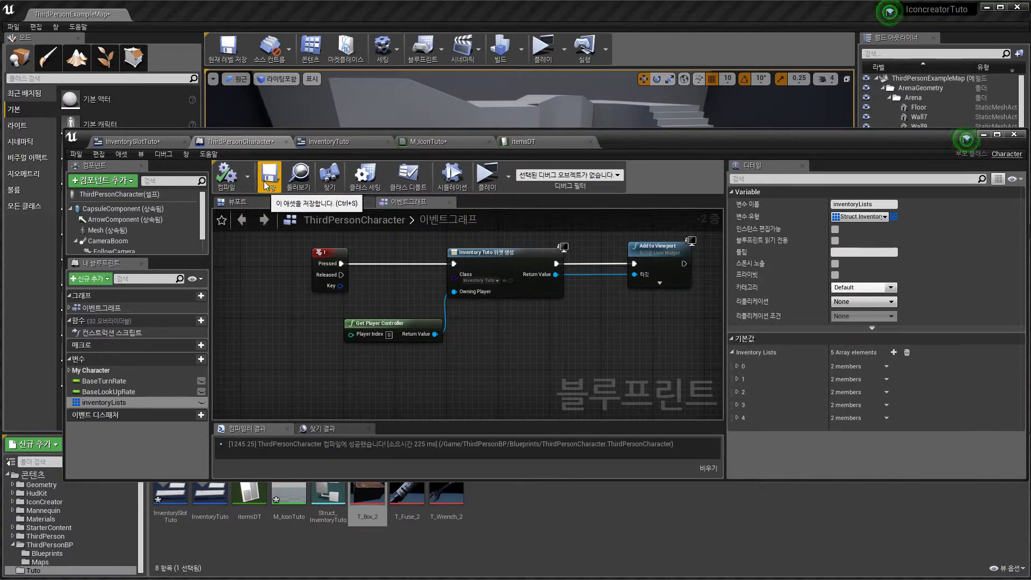
{"action": "left_click", "coordinate": [267, 184]}
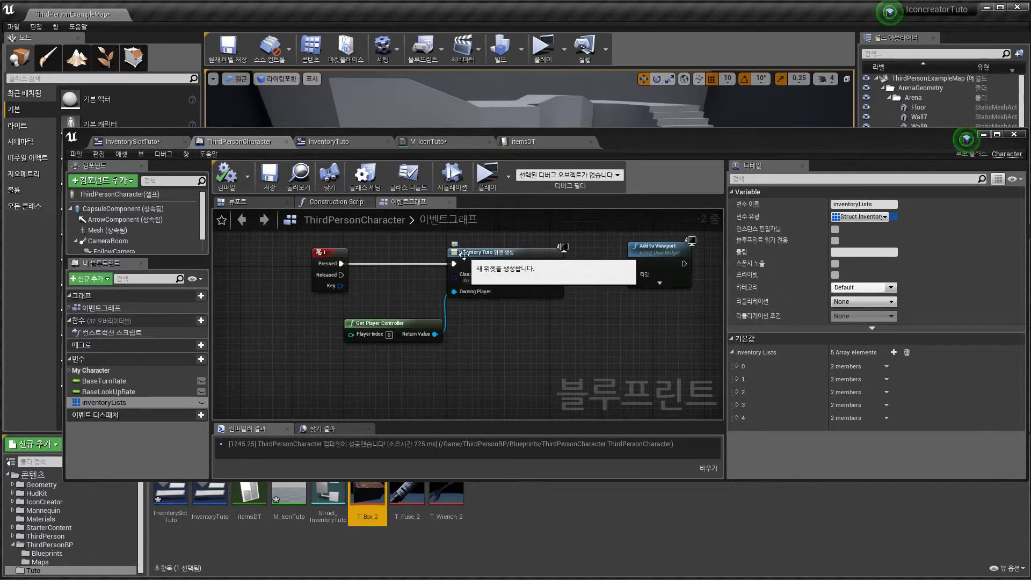
Check the M_IconTuto material's default texture, and play-test the inventory to compare the icons in the five slots
{"action": "left_click", "coordinate": [517, 142]}
{"action": "left_click", "coordinate": [441, 141]}
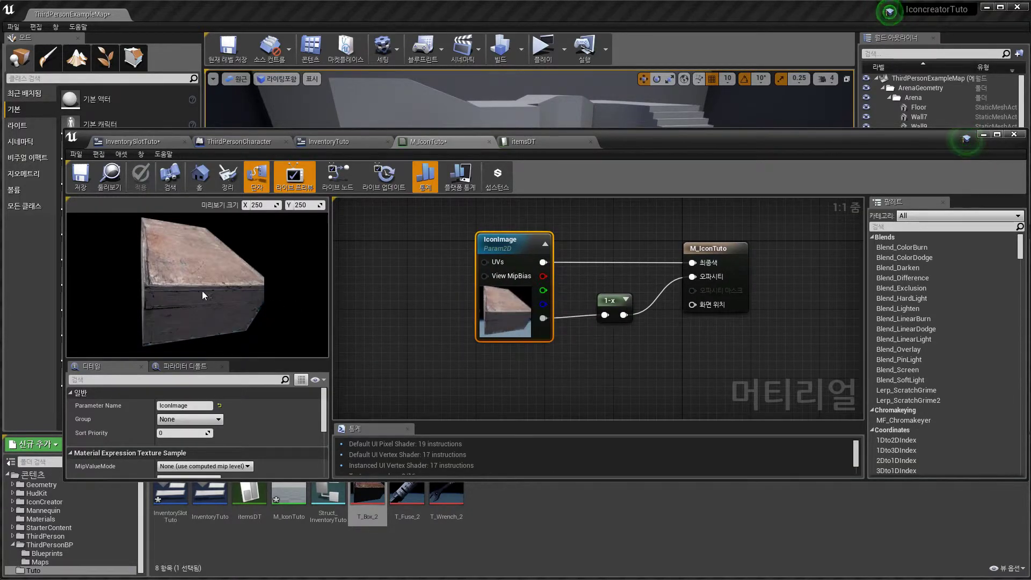
{"action": "left_click", "coordinate": [540, 59]}
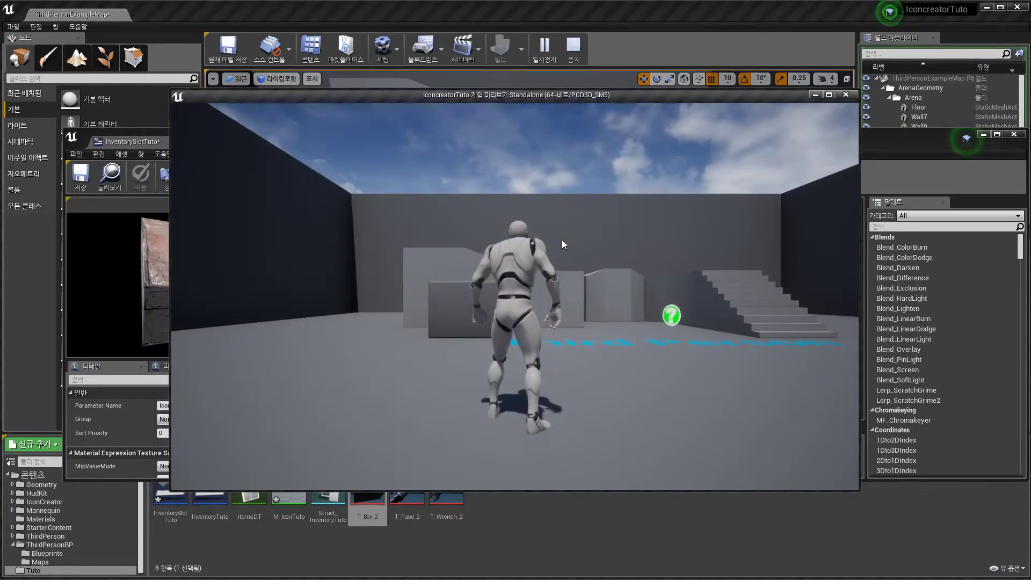
{"action": "left_click", "coordinate": [561, 239]}
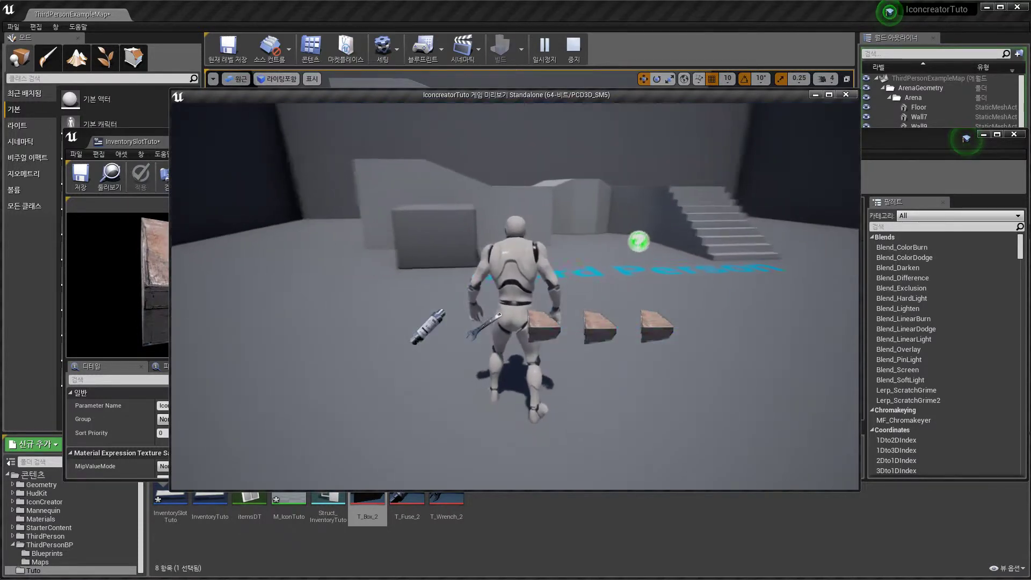
{"action": "key", "text": "shift+F1"}
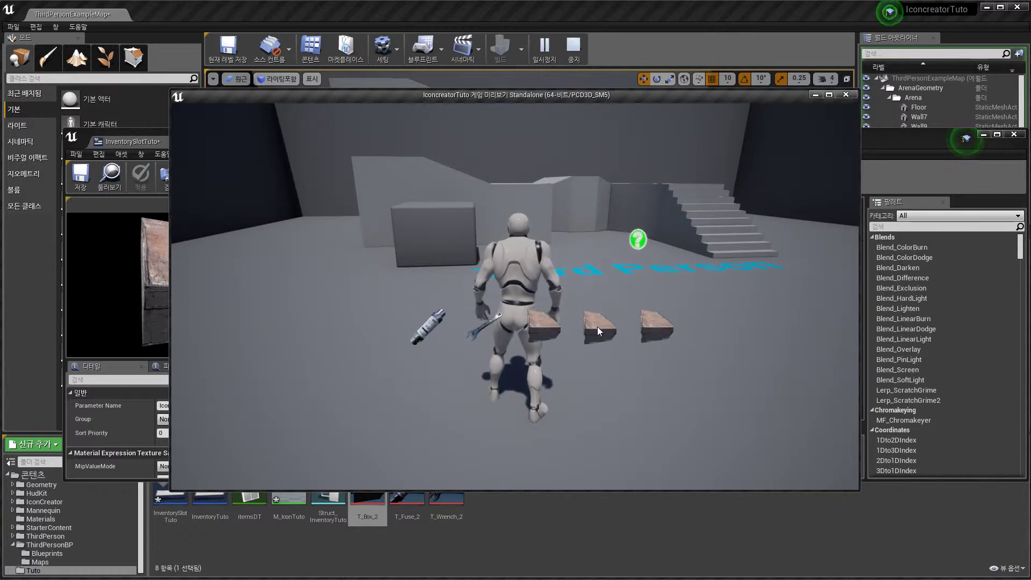
{"action": "left_click", "coordinate": [845, 99]}
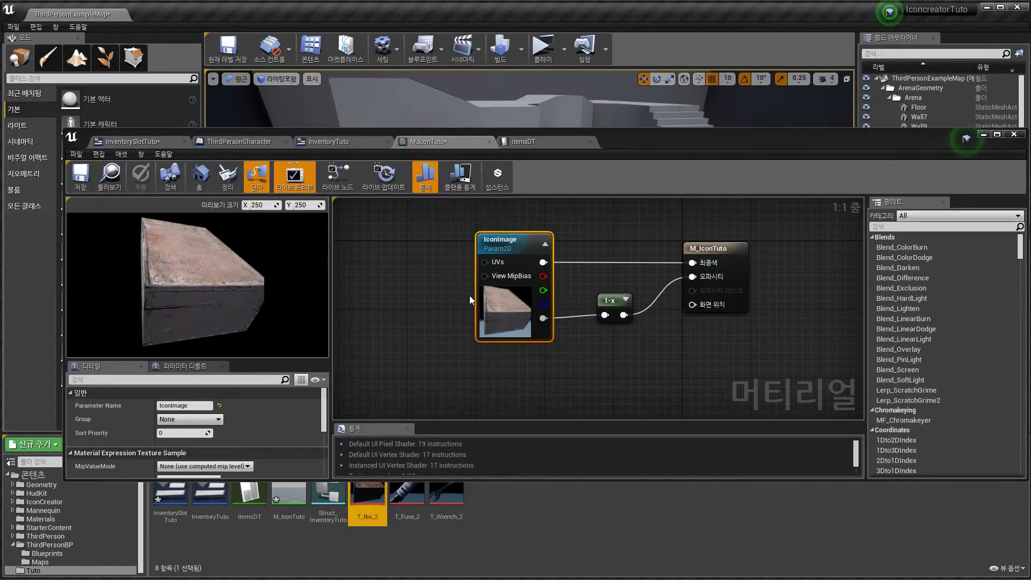
In InventorySlotTuto's Get Icon Brush 0 function, move all nodes after the entry node farther away to make room
{"action": "left_click", "coordinate": [146, 138]}
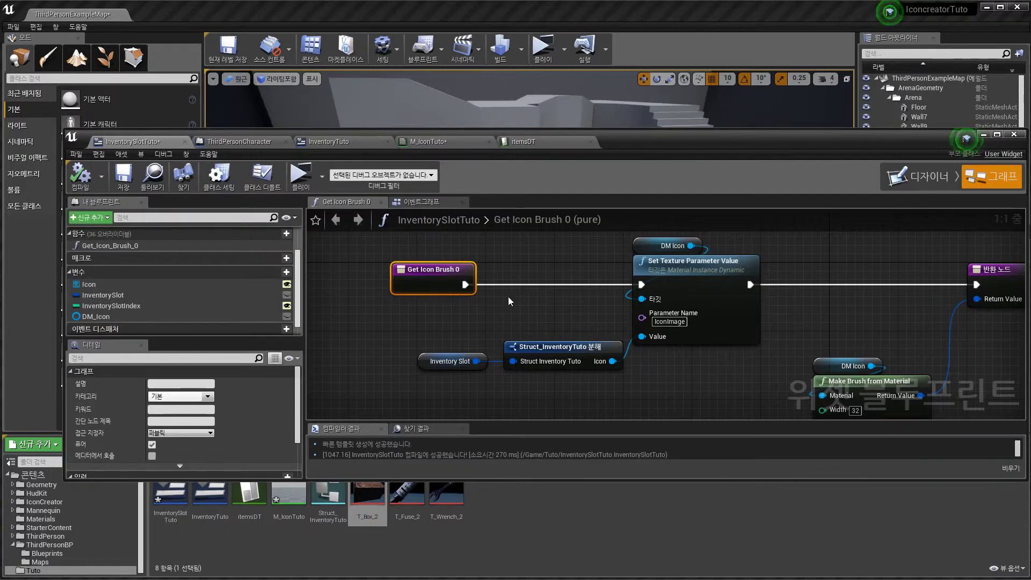
{"action": "right_click_drag", "start_coordinate": [681, 298], "coordinate": [530, 287]}
{"action": "scroll", "coordinate": [530, 287], "scroll_direction": "down", "scroll_amount": 3}
{"action": "left_click_drag", "start_coordinate": [456, 268], "coordinate": [713, 361]}
{"action": "left_click_drag", "start_coordinate": [512, 262], "coordinate": [655, 262]}
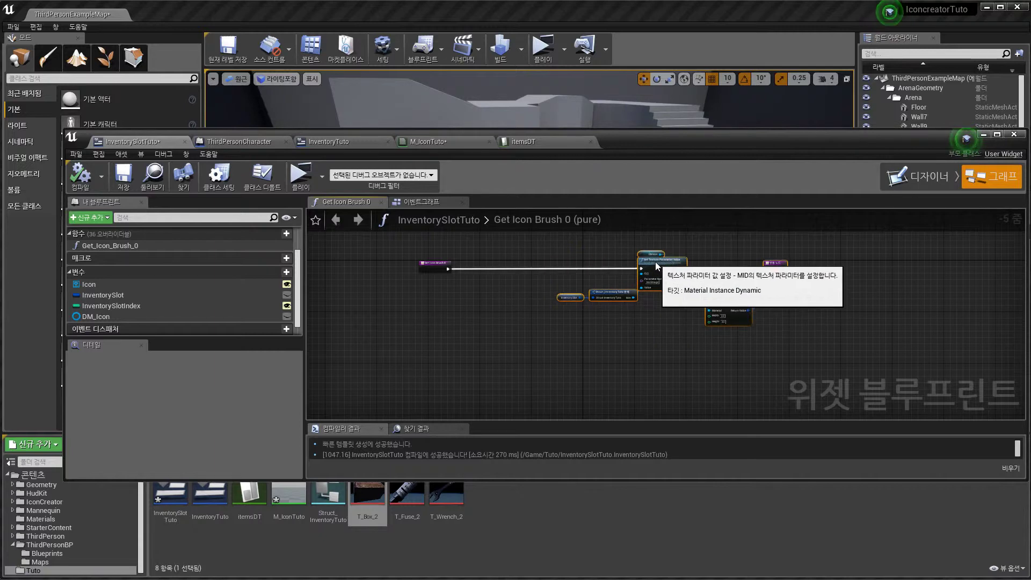
Duplicate the Inventory Slot and Break Struct_InventoryTuto nodes near the entry node, exposing ItemId instead of Icon on the copy
{"action": "scroll", "coordinate": [483, 277], "scroll_direction": "up", "scroll_amount": 4}
{"action": "right_click_drag", "start_coordinate": [475, 279], "coordinate": [591, 318]}
{"action": "left_click_drag", "start_coordinate": [859, 363], "coordinate": [861, 364]}
{"action": "key", "text": "ctrl+c"}
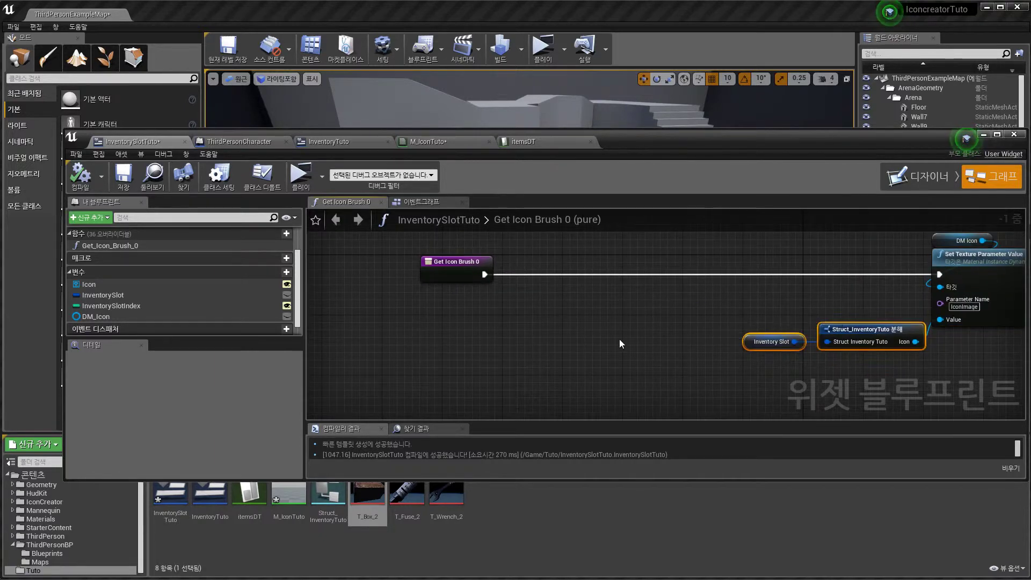
{"action": "key", "text": "ctrl+v"}
{"action": "left_click_drag", "start_coordinate": [618, 319], "coordinate": [658, 327]}
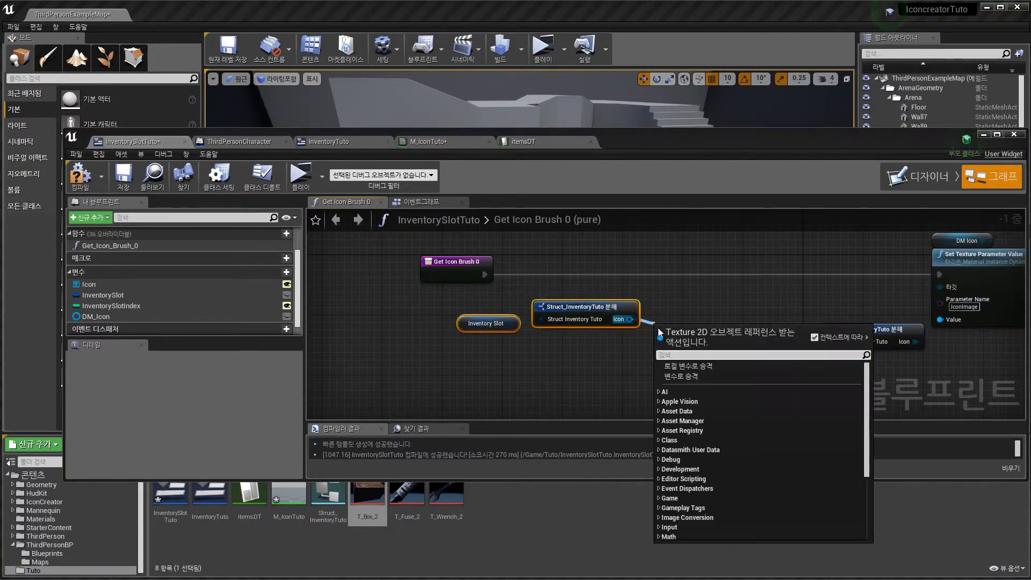
{"action": "left_click", "coordinate": [617, 312]}
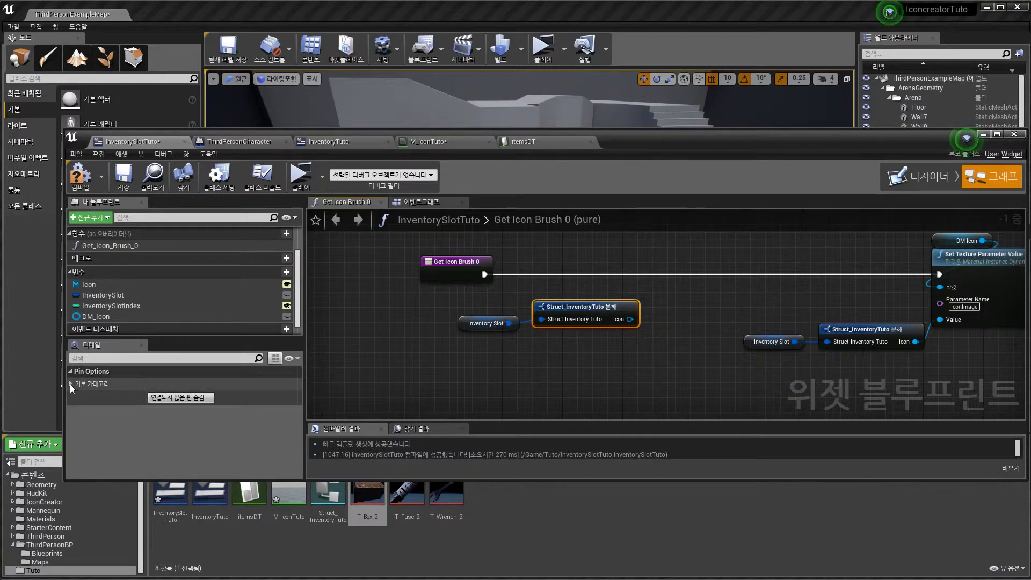
{"action": "left_click", "coordinate": [154, 396]}
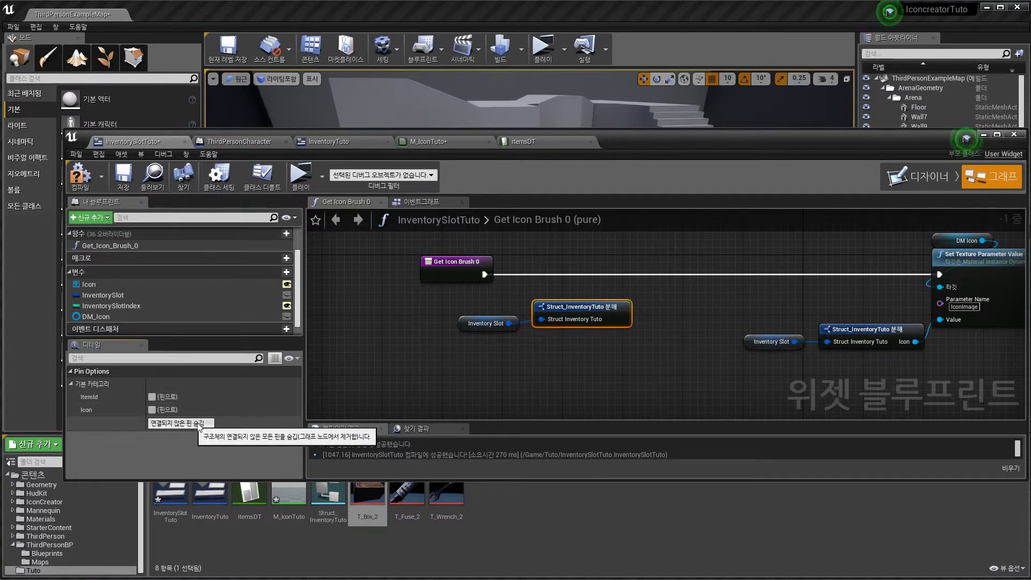
{"action": "left_click", "coordinate": [152, 396]}
Add a Text Is Empty node fed by the copied Break Struct_InventoryTuto node's Item Id, and align it beside that node
{"action": "left_click_drag", "start_coordinate": [505, 305], "coordinate": [588, 324]}
{"action": "type", "text": "e"}
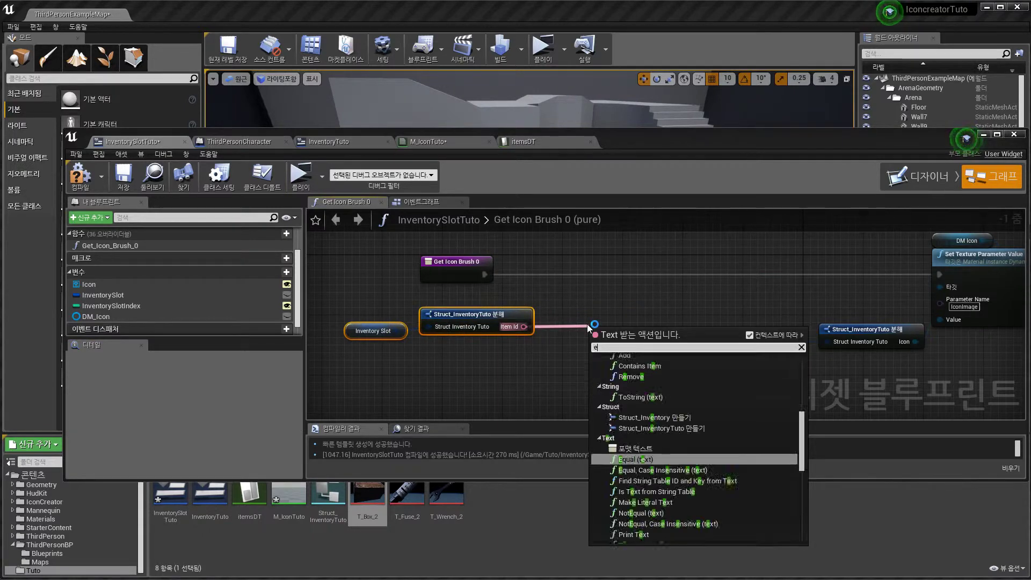
{"action": "type", "text": "mpty"}
{"action": "key", "text": "Return"}
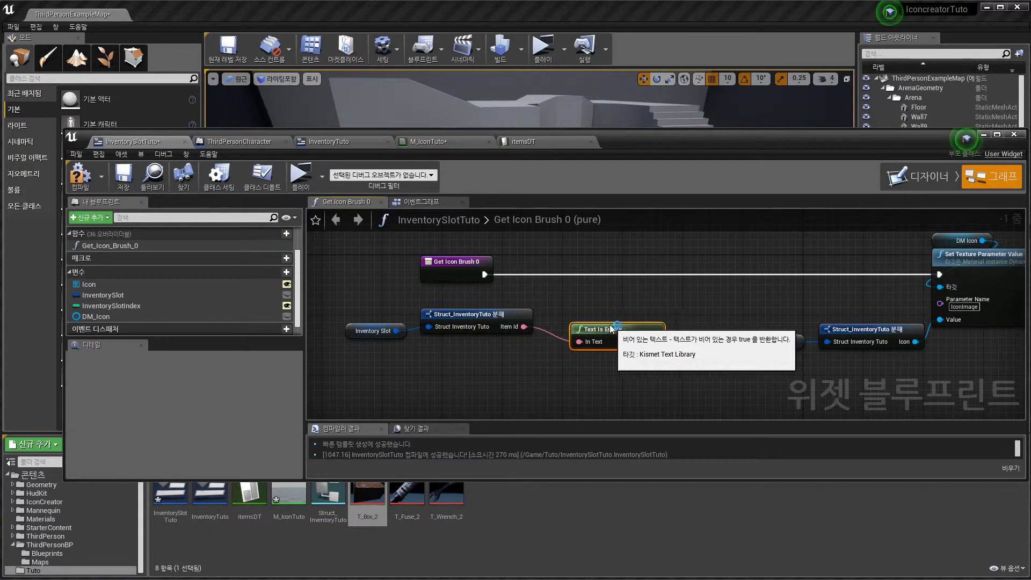
{"action": "left_click_drag", "start_coordinate": [610, 325], "coordinate": [589, 311]}
Insert a Branch after the entry node with Text Is Empty as its condition, and connect False to Set Texture Parameter Value
{"action": "left_click", "coordinate": [642, 266]}
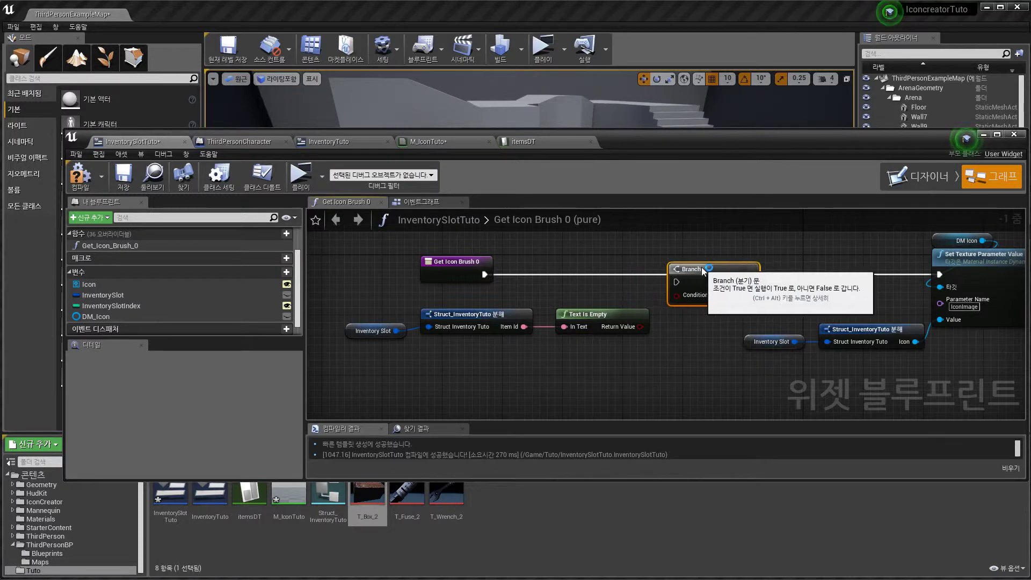
{"action": "left_click_drag", "start_coordinate": [483, 275], "coordinate": [675, 275]}
{"action": "left_click_drag", "start_coordinate": [640, 326], "coordinate": [676, 287]}
{"action": "right_click_drag", "start_coordinate": [680, 290], "coordinate": [579, 298]}
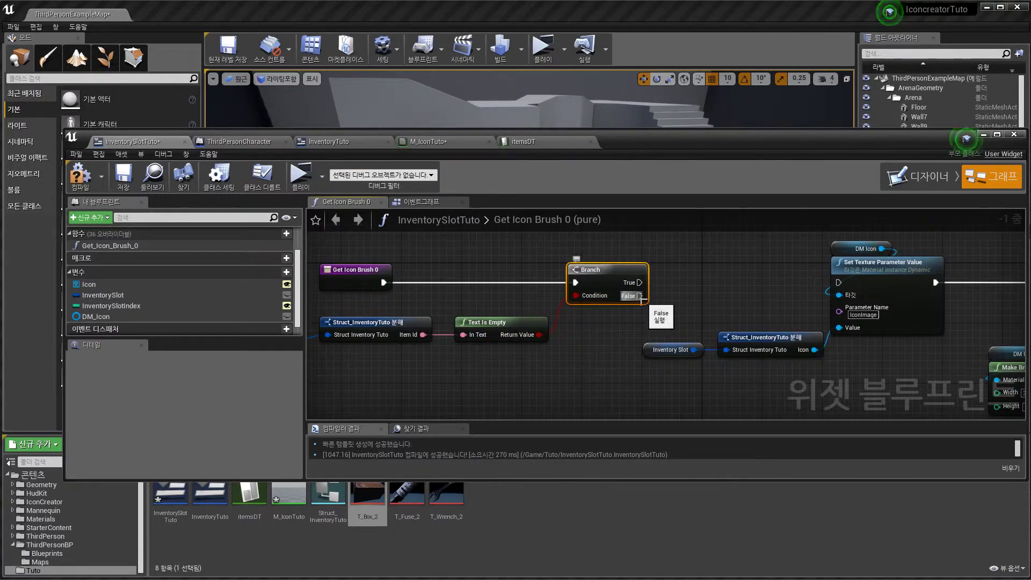
{"action": "left_click_drag", "start_coordinate": [641, 297], "coordinate": [838, 283]}
Move the Set Texture Parameter Value, Make Brush from Material and return nodes farther from the Branch
{"action": "scroll", "coordinate": [837, 283], "scroll_direction": "down", "scroll_amount": 2}
{"action": "right_click_drag", "start_coordinate": [838, 283], "coordinate": [625, 291]}
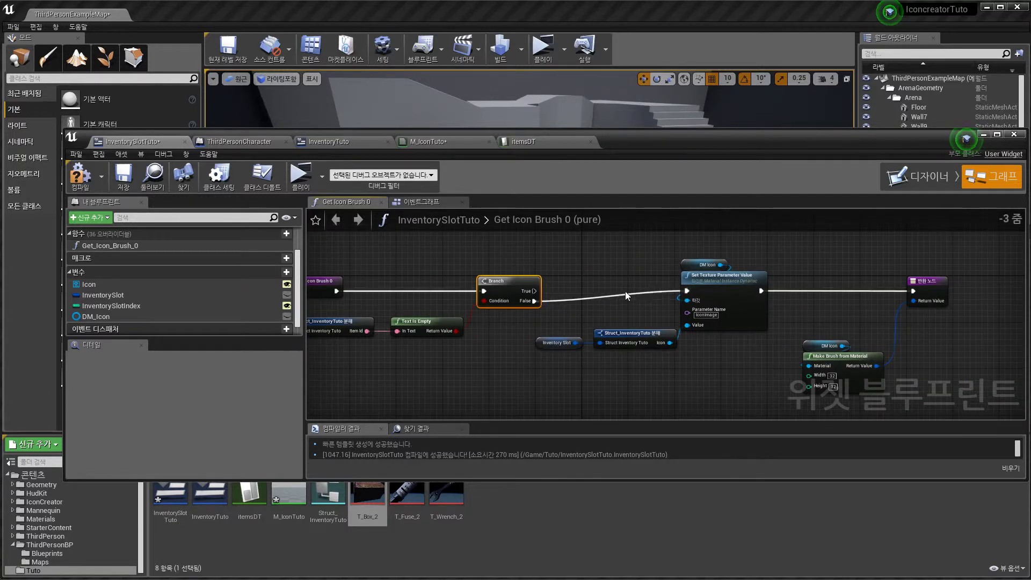
{"action": "scroll", "coordinate": [625, 291], "scroll_direction": "down", "scroll_amount": 2}
{"action": "left_click_drag", "start_coordinate": [600, 266], "coordinate": [791, 370]}
{"action": "left_click_drag", "start_coordinate": [678, 292], "coordinate": [732, 299]}
{"action": "right_click_drag", "start_coordinate": [666, 211], "coordinate": [685, 294]}
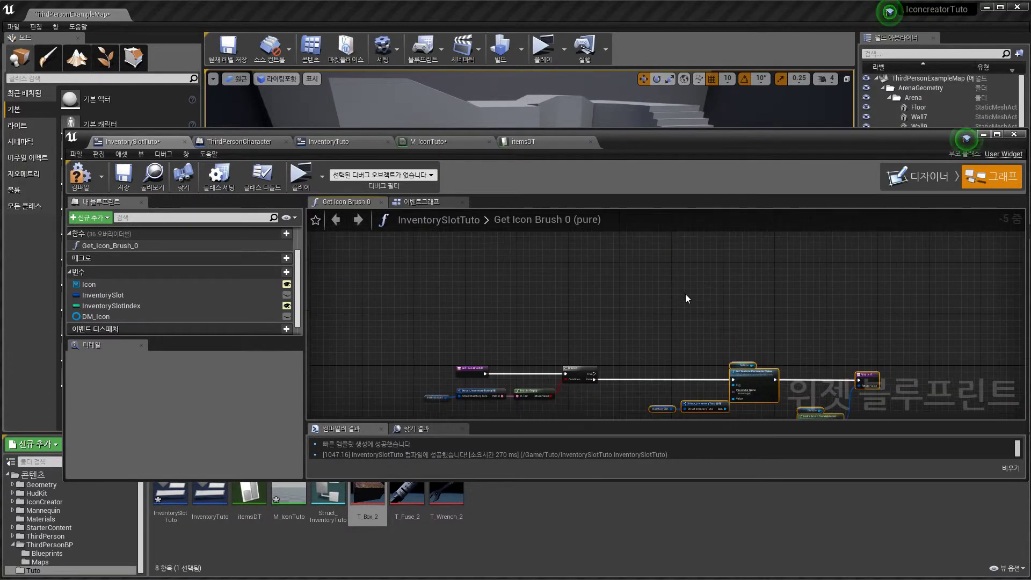
Paste a copy of the texture-to-return node chain, connect the Branch's True output to it, and delete the copy's Inventory Slot and Break Struct nodes
{"action": "key", "text": "ctrl+v"}
{"action": "left_click_drag", "start_coordinate": [595, 373], "coordinate": [668, 284]}
{"action": "scroll", "coordinate": [651, 310], "scroll_direction": "up", "scroll_amount": 4}
{"action": "left_click_drag", "start_coordinate": [504, 291], "coordinate": [540, 315]}
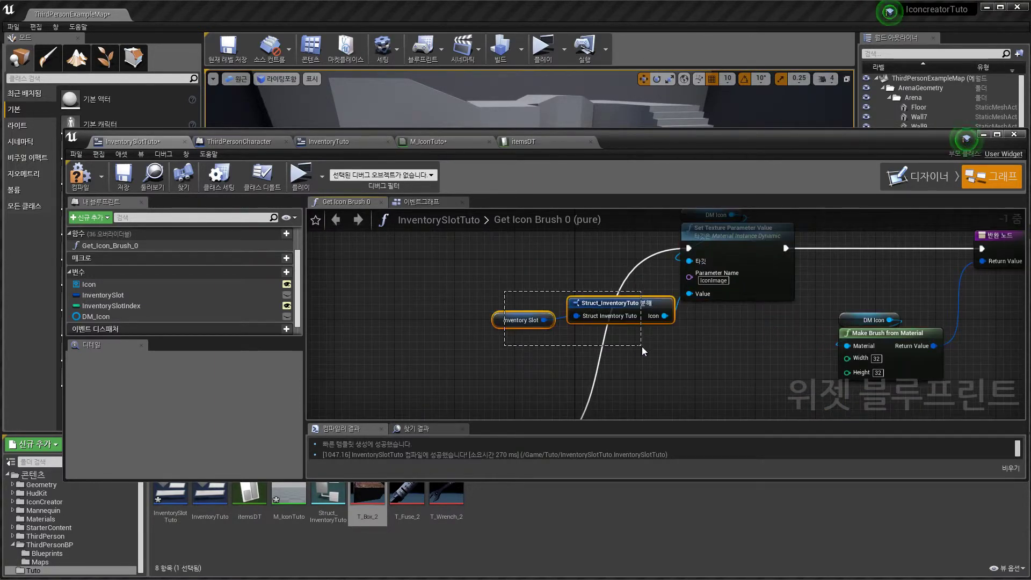
{"action": "left_click_drag", "start_coordinate": [642, 347], "coordinate": [642, 345]}
{"action": "key", "text": "Delete"}
Compile and save InventorySlotTuto, and play-test the inventory icons
{"action": "left_click", "coordinate": [80, 175]}
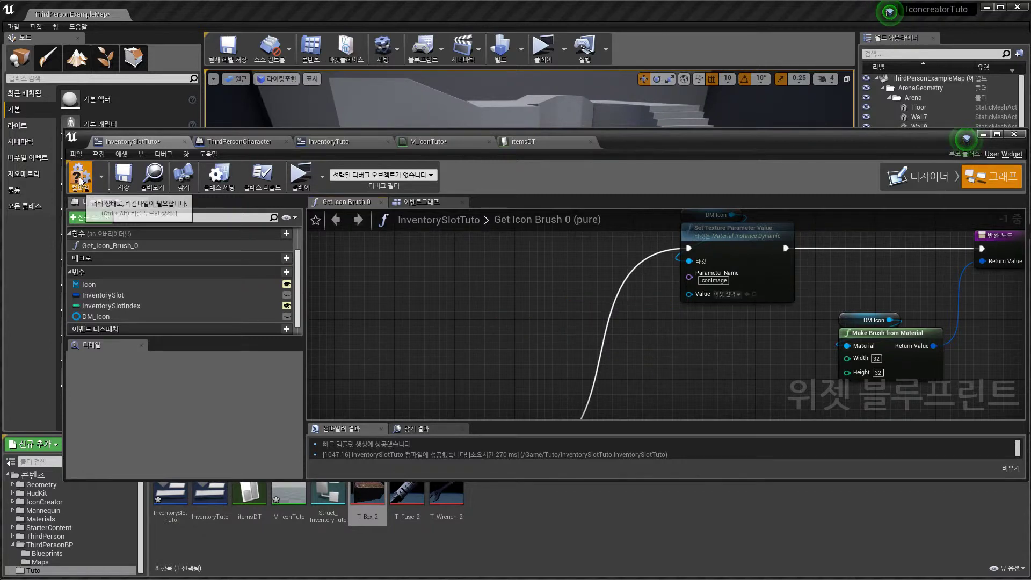
{"action": "left_click", "coordinate": [115, 184]}
{"action": "left_click", "coordinate": [303, 180]}
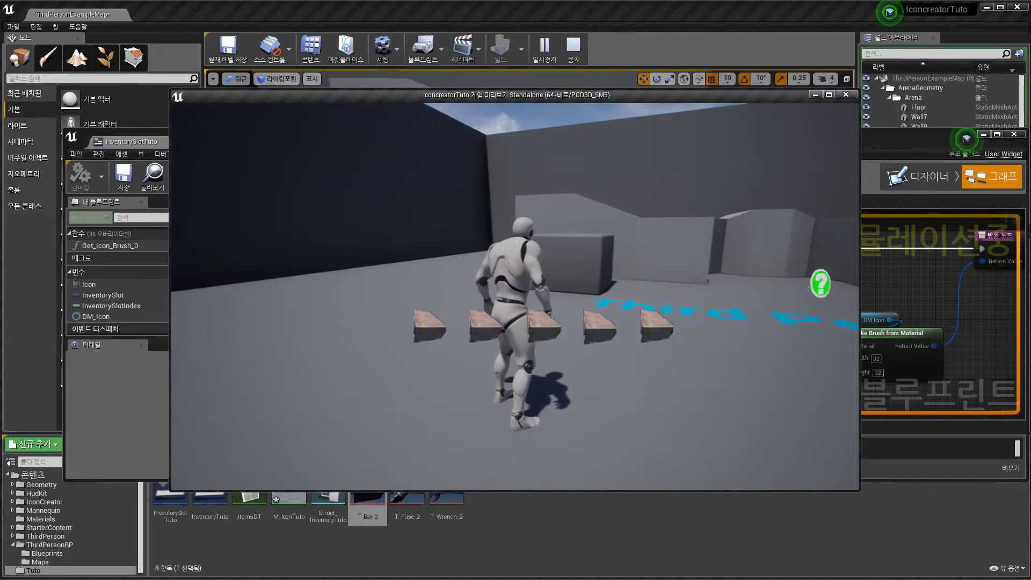
{"action": "key", "text": "Escape"}
{"action": "right_click_drag", "start_coordinate": [513, 345], "coordinate": [608, 258]}
{"action": "scroll", "coordinate": [570, 301], "scroll_direction": "down", "scroll_amount": 1}
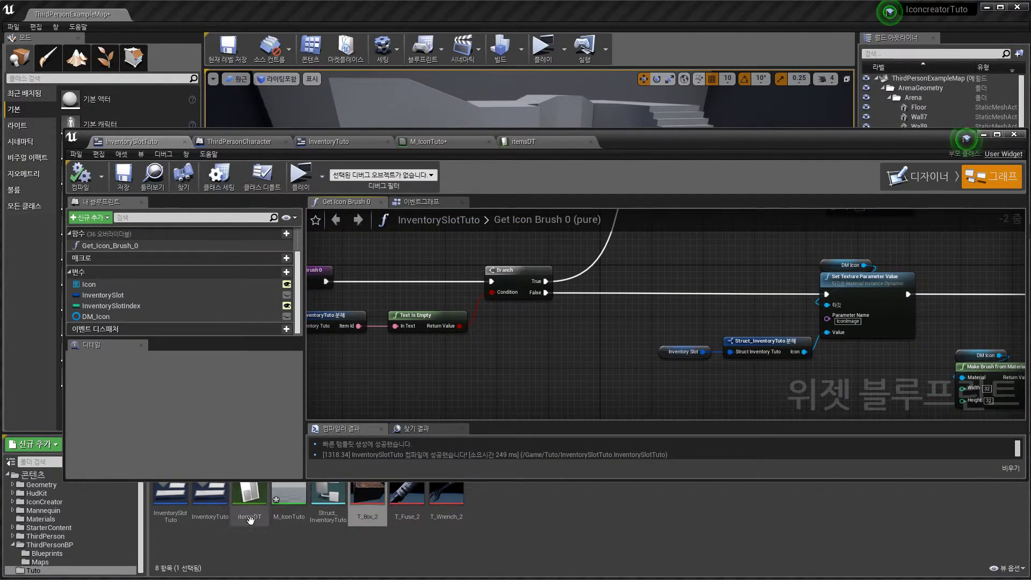
{"action": "right_click_drag", "start_coordinate": [398, 299], "coordinate": [402, 345]}
In ThirdPersonCharacter's inventoryLists default value, set element 0's ItemId to Fuse and element 1's ItemId to Wrench
{"action": "left_click", "coordinate": [232, 142]}
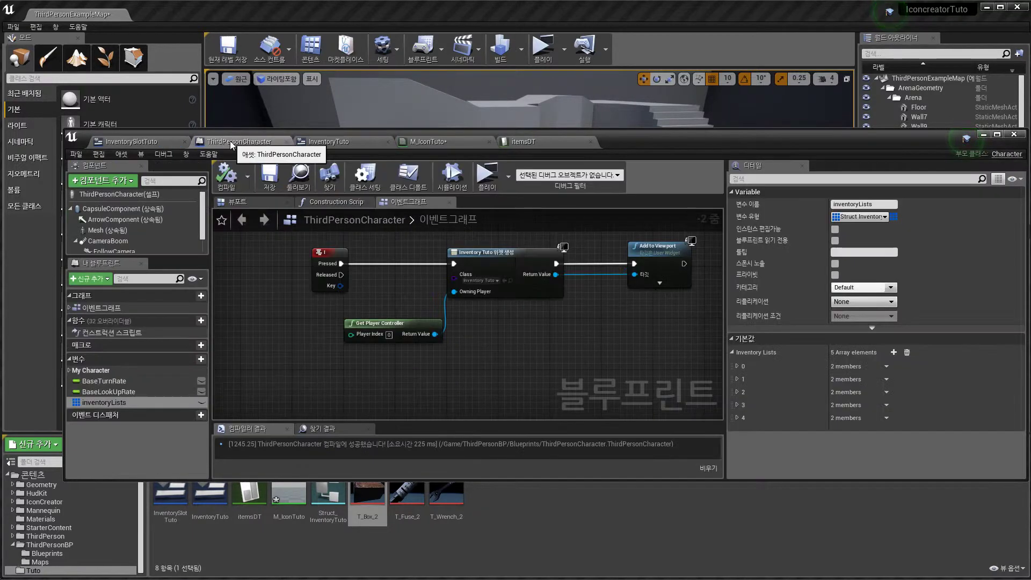
{"action": "left_click", "coordinate": [737, 365]}
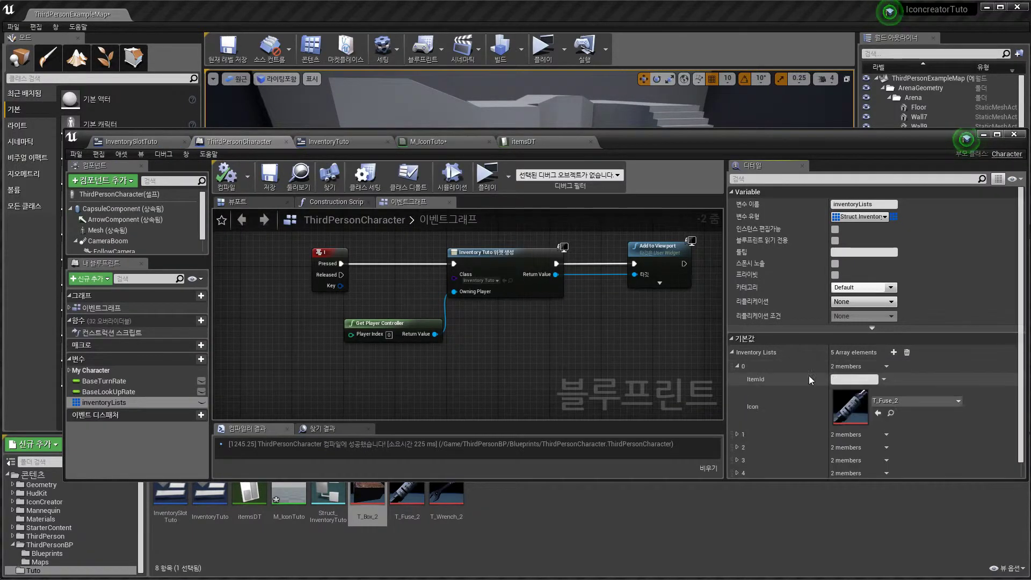
{"action": "left_click", "coordinate": [847, 380]}
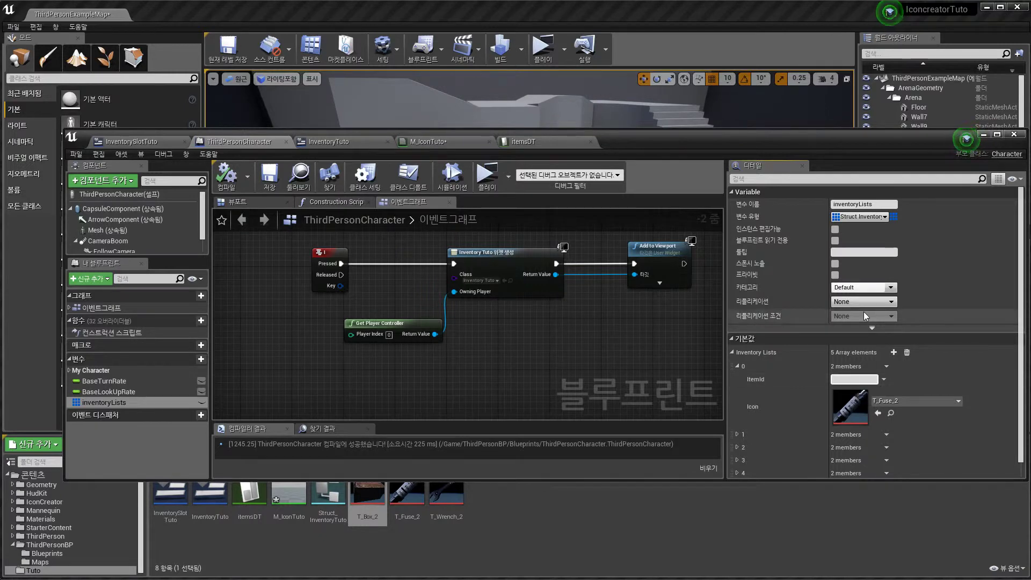
{"action": "left_click", "coordinate": [736, 434]}
{"action": "left_click", "coordinate": [738, 434]}
{"action": "scroll", "coordinate": [795, 408], "scroll_direction": "down", "scroll_amount": 2}
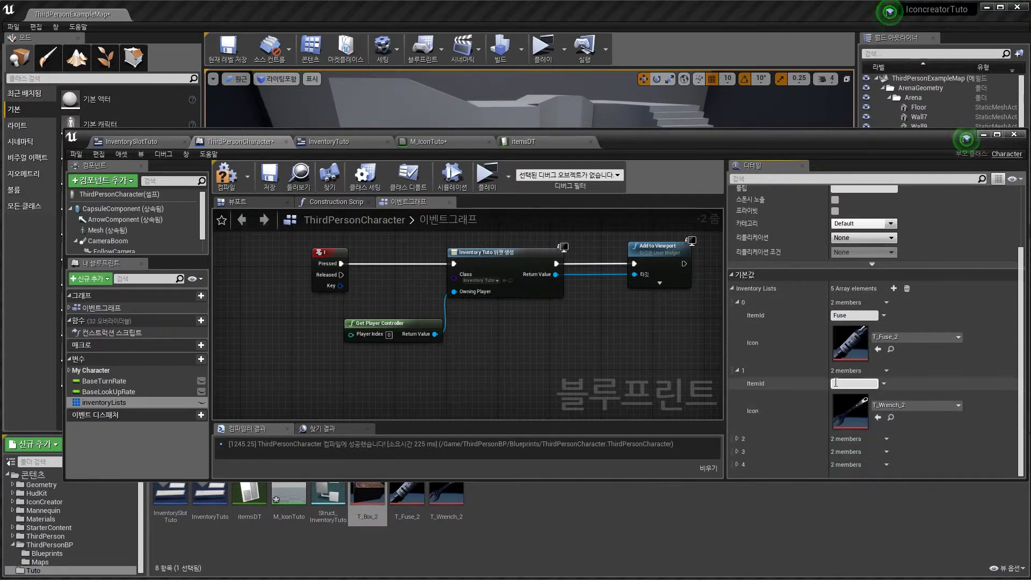
{"action": "type", "text": "Wrench"}
Set element 2's ItemId to Box, and expand elements 3 and 4 to check their fields
{"action": "left_click", "coordinate": [737, 439]}
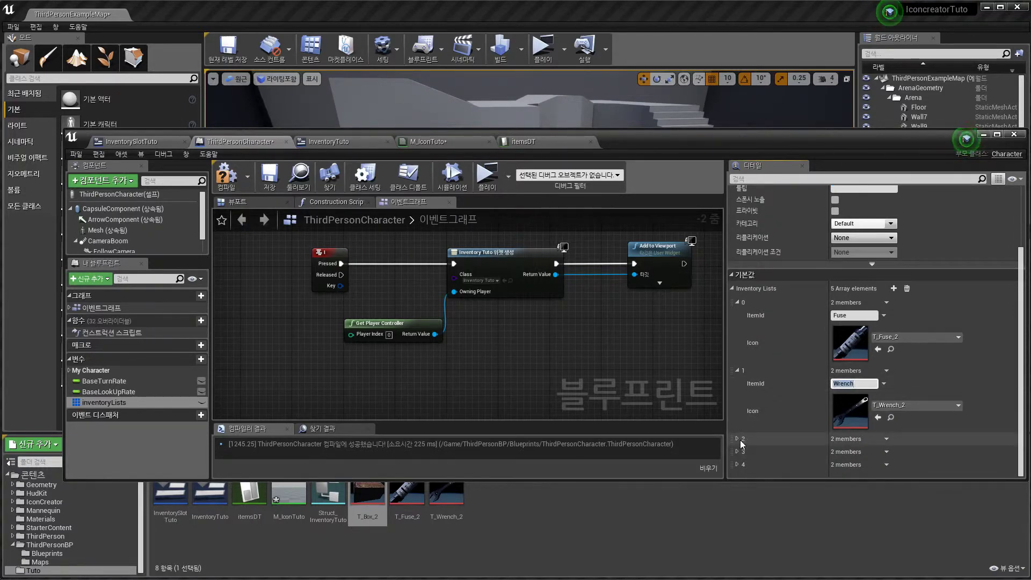
{"action": "scroll", "coordinate": [827, 416], "scroll_direction": "down", "scroll_amount": 2}
{"action": "left_click", "coordinate": [851, 400]}
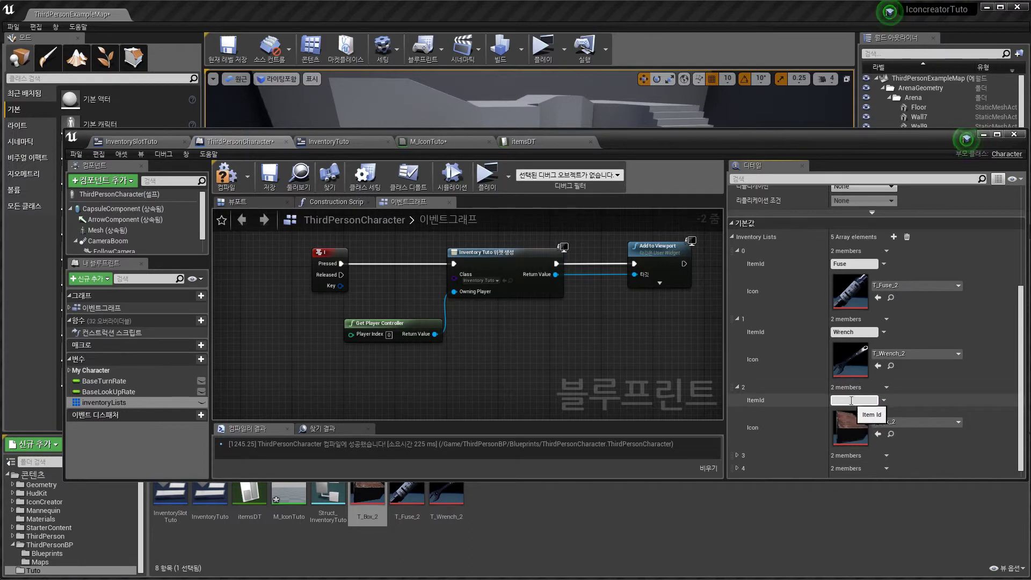
{"action": "type", "text": "b"}
{"action": "left_click", "coordinate": [736, 456]}
{"action": "scroll", "coordinate": [780, 431], "scroll_direction": "down", "scroll_amount": 2}
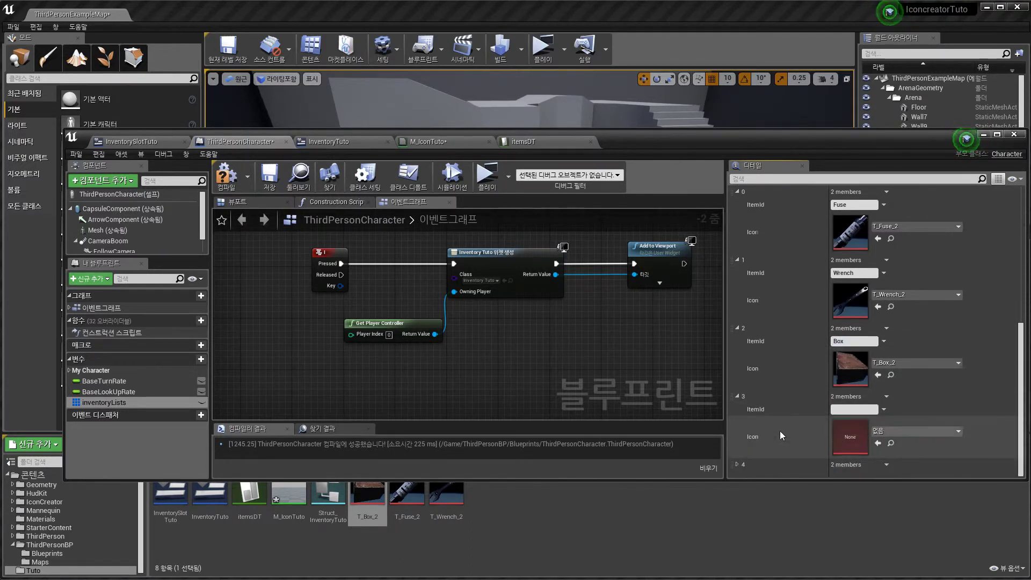
{"action": "left_click", "coordinate": [737, 463]}
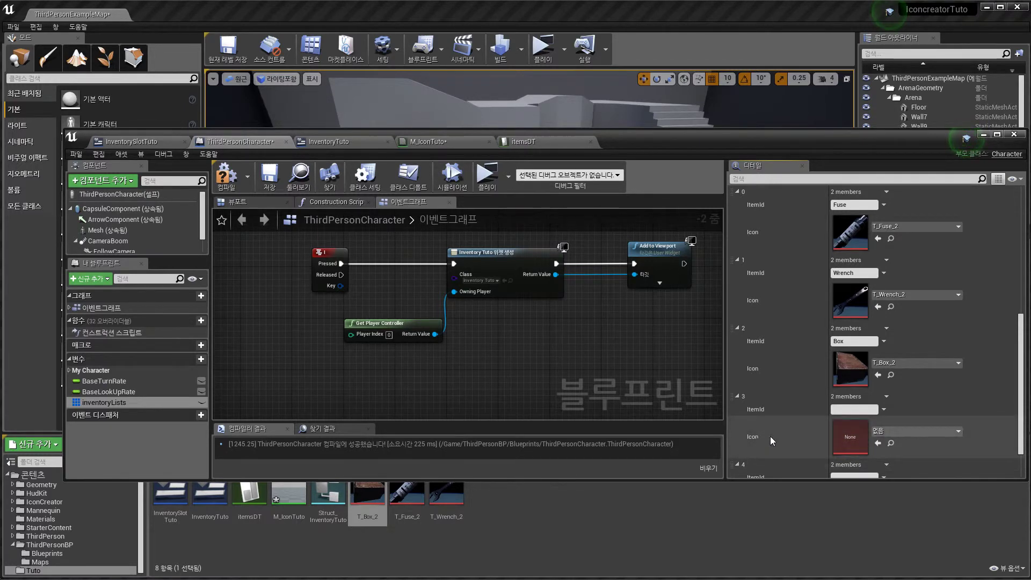
Compile and save ThirdPersonCharacter, and start a play test of the inventory
{"action": "left_click", "coordinate": [226, 176]}
{"action": "left_click", "coordinate": [280, 180]}
{"action": "left_click", "coordinate": [486, 174]}
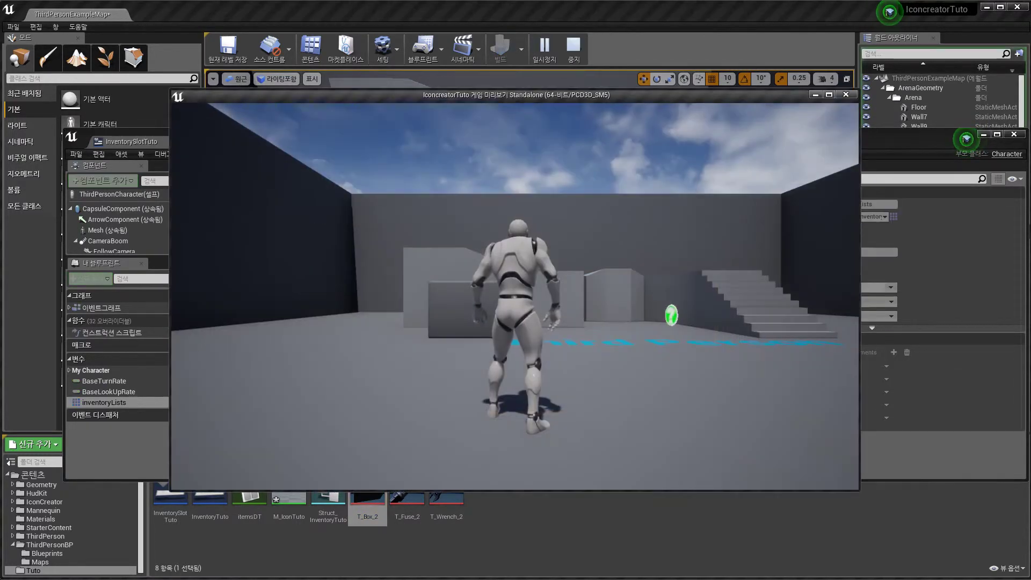
Open the inventory in the running play test to check the icons of all five slots, and end the test
{"action": "left_click_drag", "start_coordinate": [597, 304], "coordinate": [597, 304]}
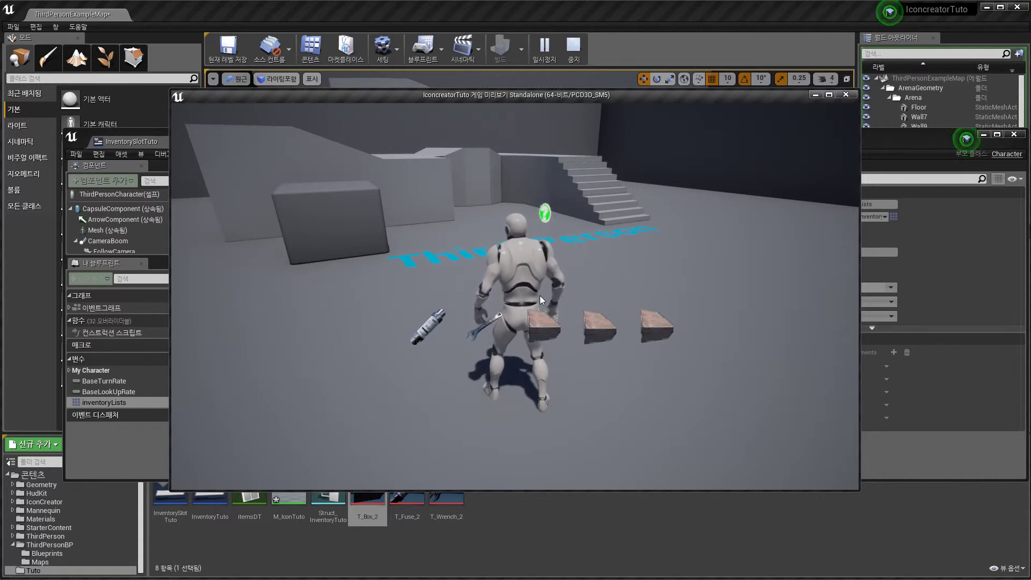
{"action": "key", "text": "Escape"}
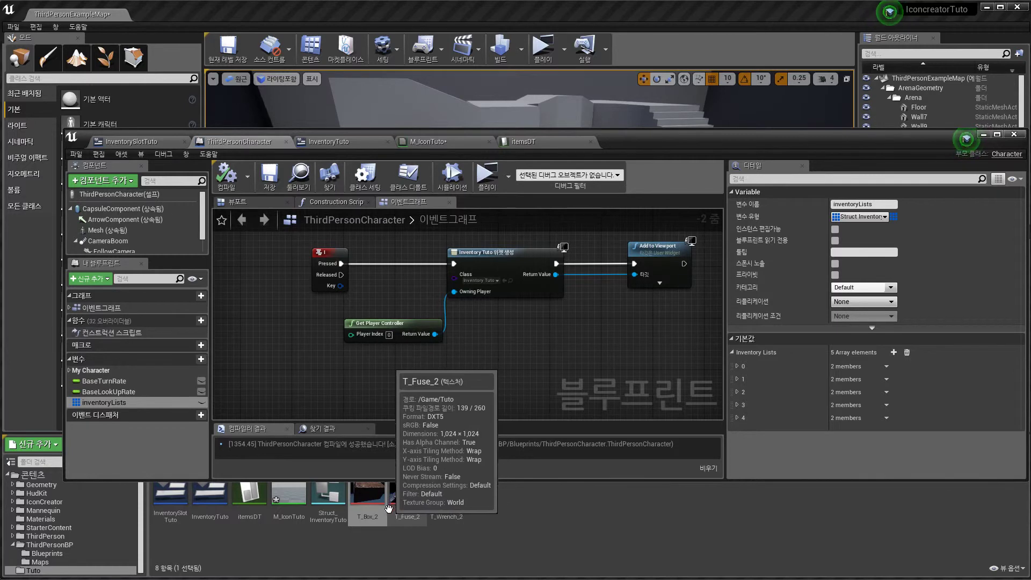
{"action": "scroll", "coordinate": [497, 335], "scroll_direction": "down", "scroll_amount": 2}
{"action": "right_click_drag", "start_coordinate": [492, 314], "coordinate": [493, 350]}
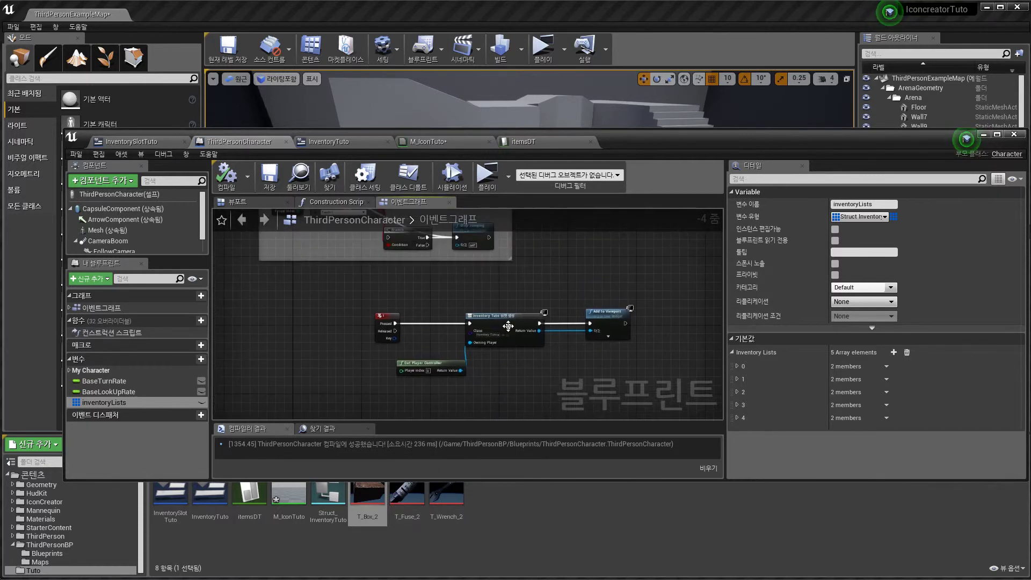
In InventorySlotTuto's Get Icon Brush 0, set the True-branch Set Texture Parameter Value node's Value to T_Burst_M and compile
{"action": "left_click", "coordinate": [166, 143]}
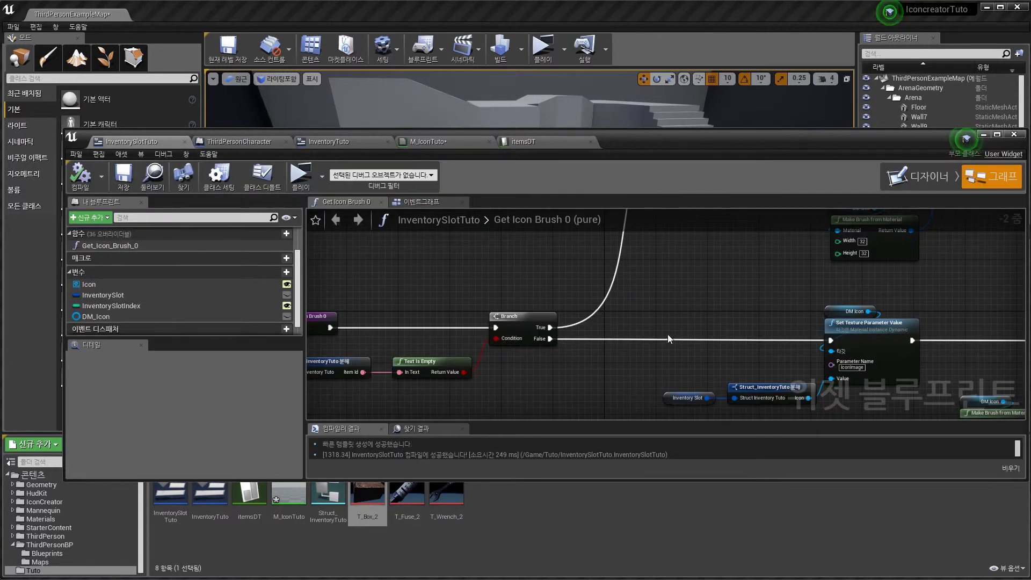
{"action": "mouse_move", "coordinate": [668, 334]}
{"action": "right_mouse_down"}
{"action": "mouse_move", "coordinate": [595, 302]}
{"action": "mouse_move", "coordinate": [537, 252]}
{"action": "right_mouse_up"}
{"action": "right_click_drag", "start_coordinate": [471, 314], "coordinate": [574, 334]}
{"action": "left_click", "coordinate": [570, 335]}
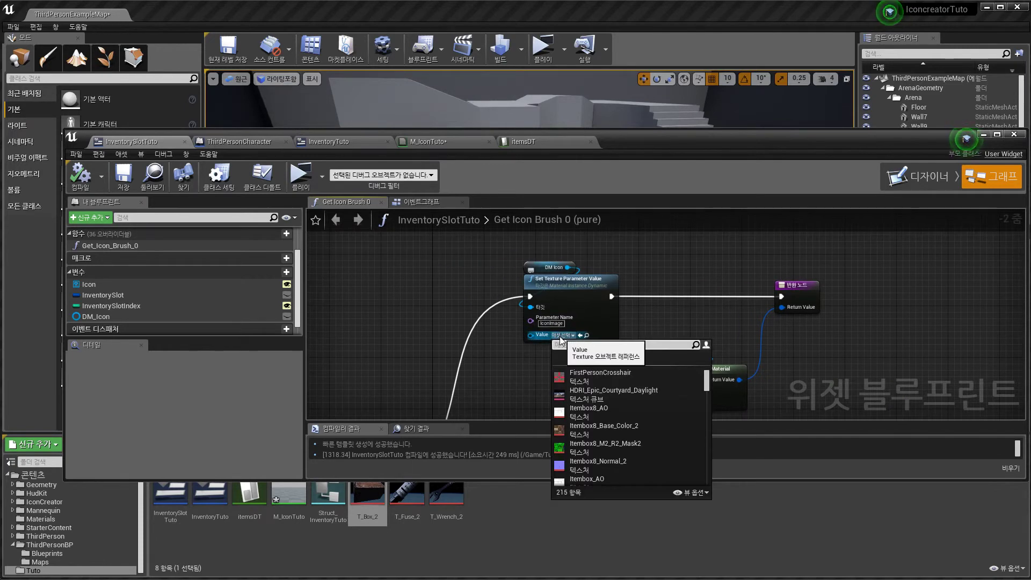
{"action": "left_click", "coordinate": [563, 337]}
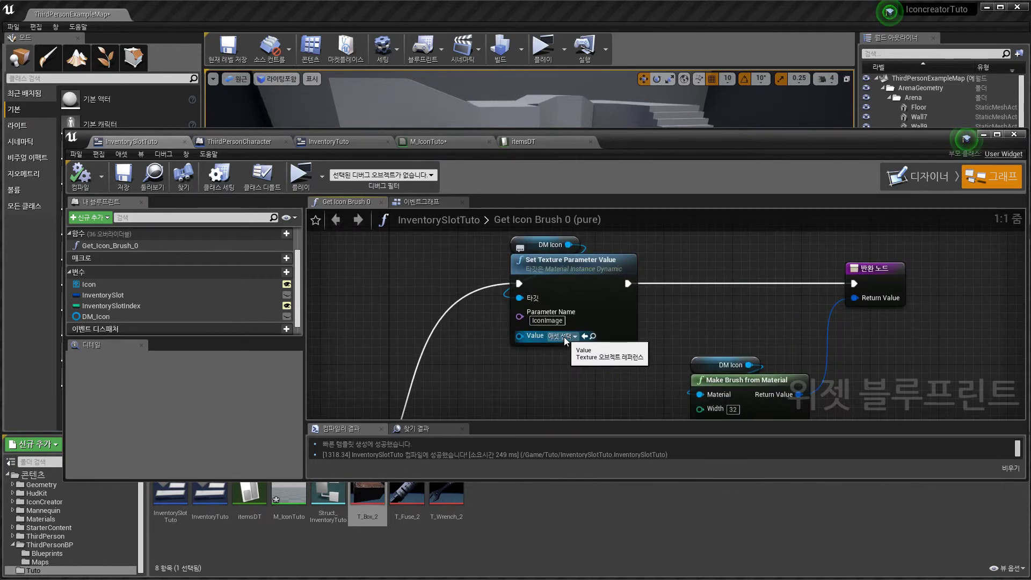
{"action": "left_click", "coordinate": [564, 336]}
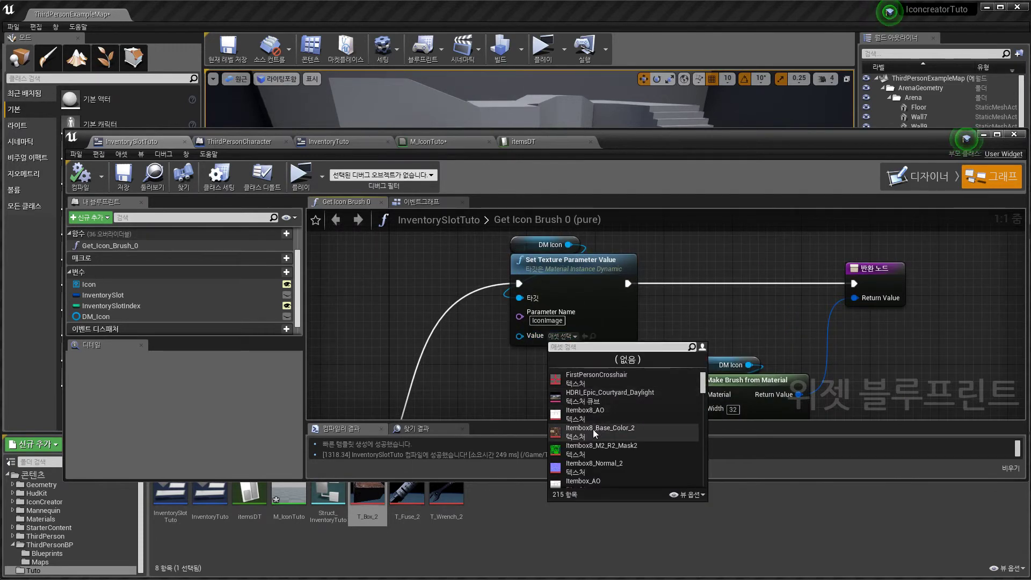
{"action": "scroll", "coordinate": [585, 429], "scroll_direction": "down", "scroll_amount": 10}
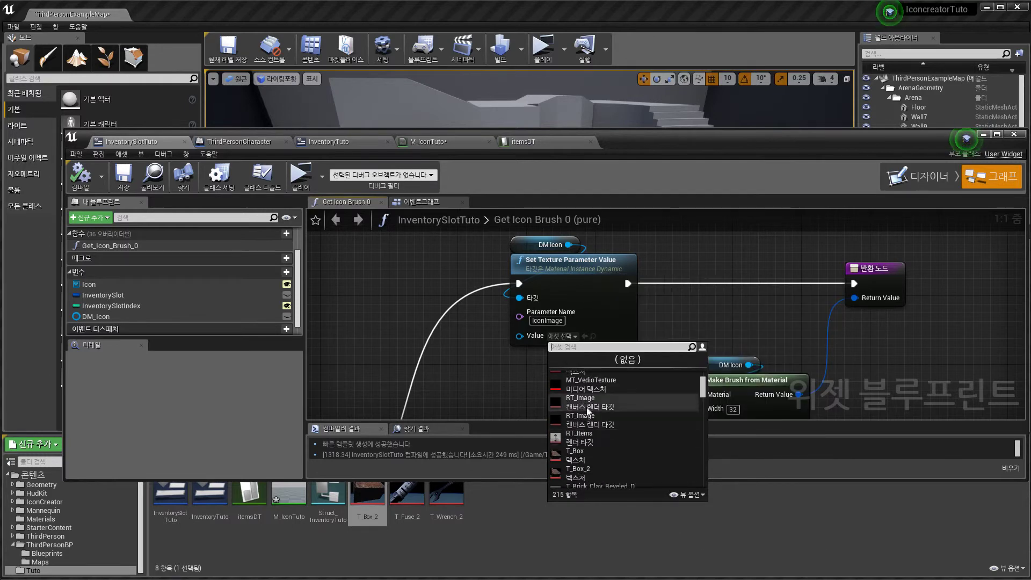
{"action": "scroll", "coordinate": [594, 404], "scroll_direction": "down", "scroll_amount": 6}
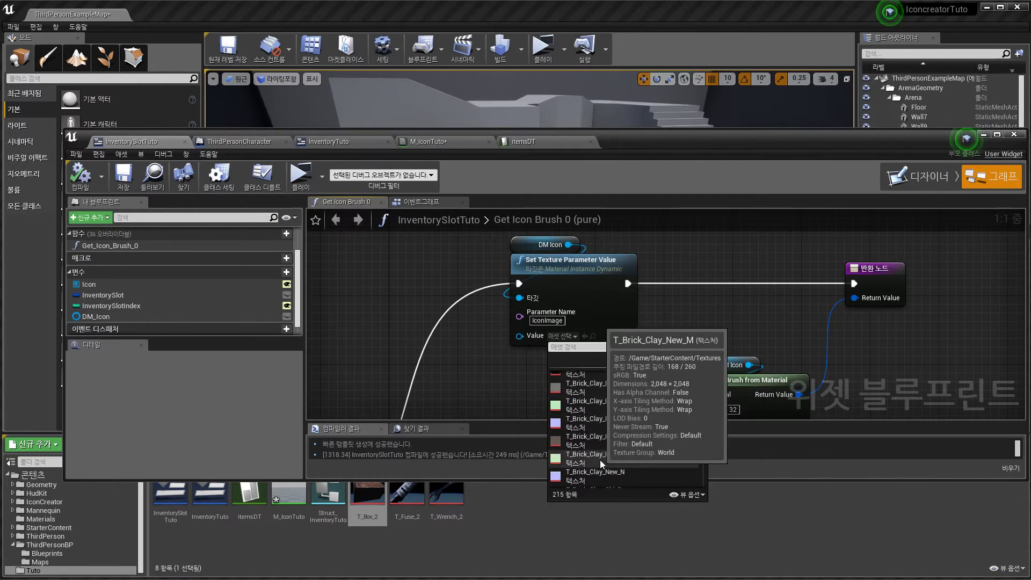
{"action": "scroll", "coordinate": [598, 457], "scroll_direction": "down", "scroll_amount": 3}
{"action": "left_click", "coordinate": [576, 464]}
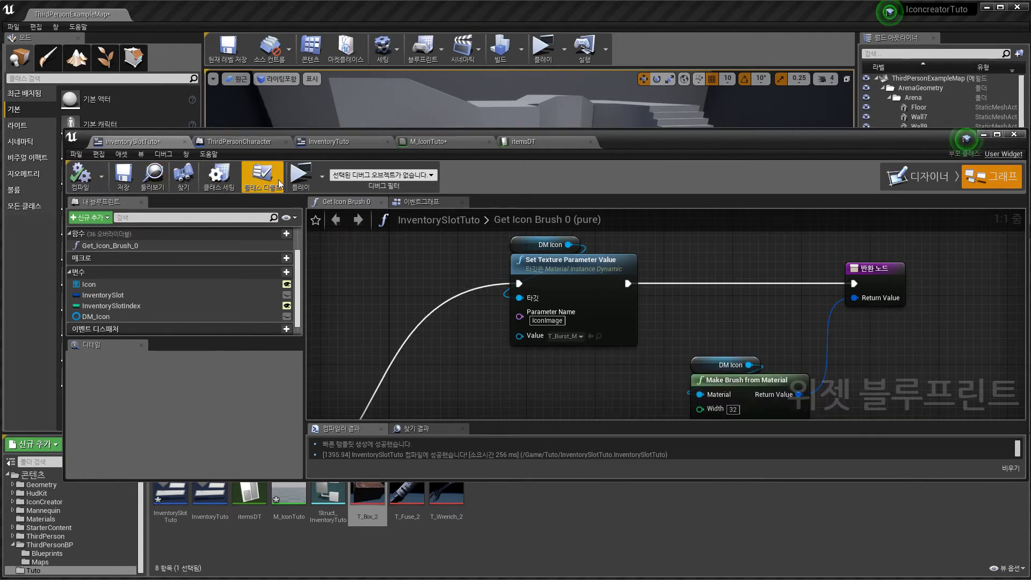
Play-test the inventory to check how slots without an ItemId are displayed, and end the test
{"action": "left_click", "coordinate": [298, 189]}
{"action": "key", "text": "w"}
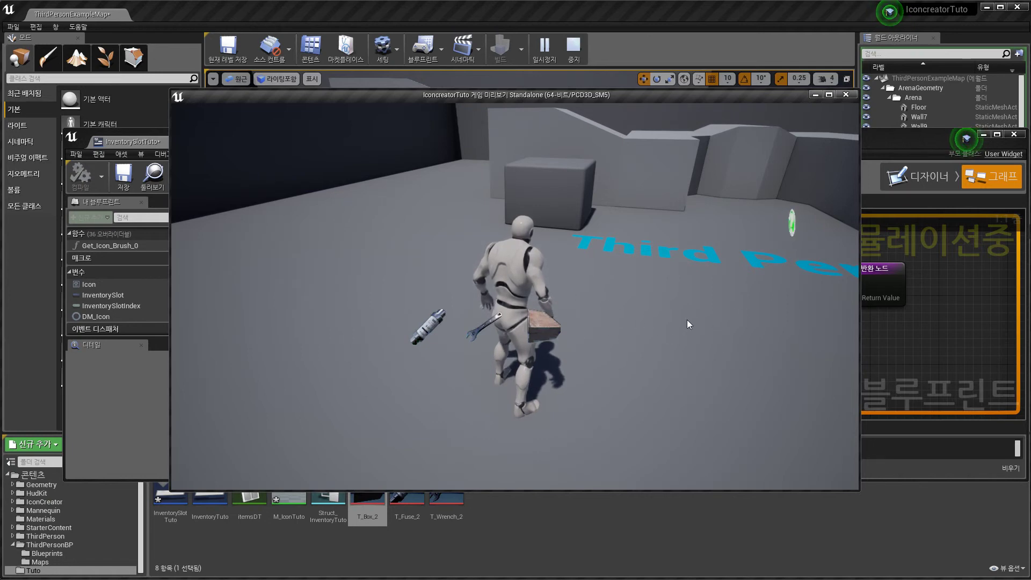
{"action": "left_click", "coordinate": [463, 330]}
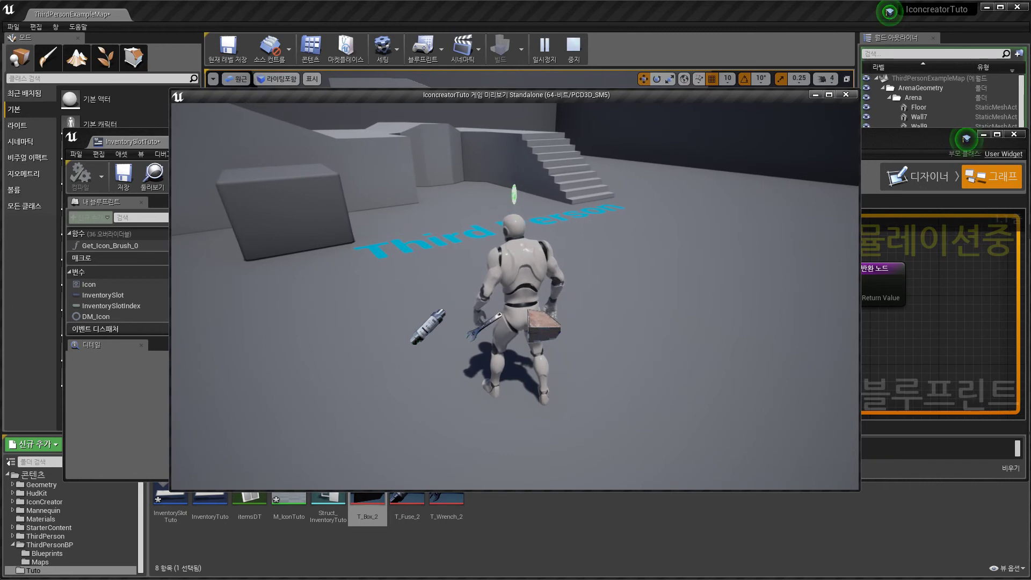
{"action": "key", "text": "Escape"}
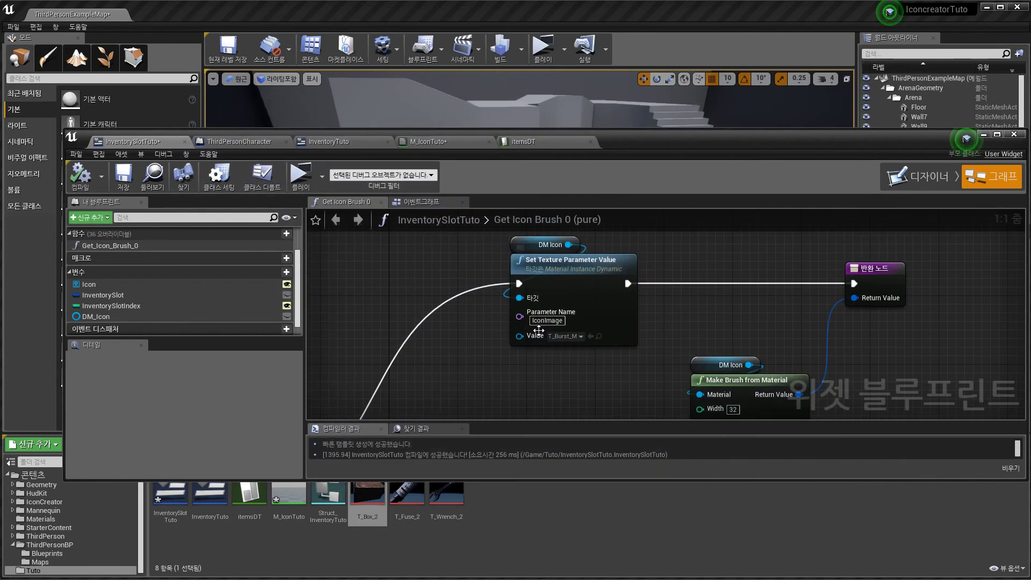
{"action": "scroll", "coordinate": [628, 357], "scroll_direction": "down", "scroll_amount": 8}
{"action": "right_click_drag", "start_coordinate": [628, 357], "coordinate": [611, 287]}
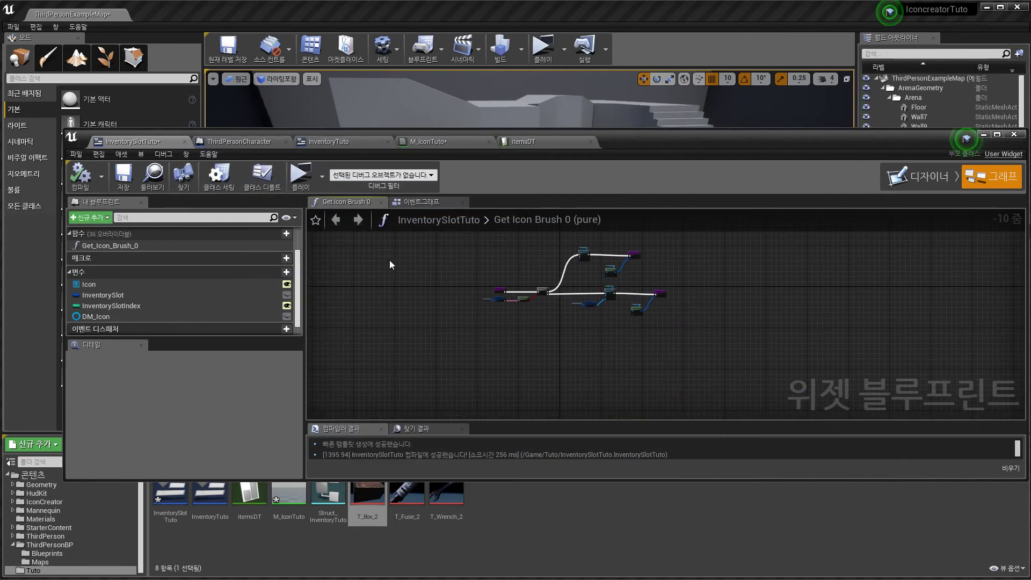